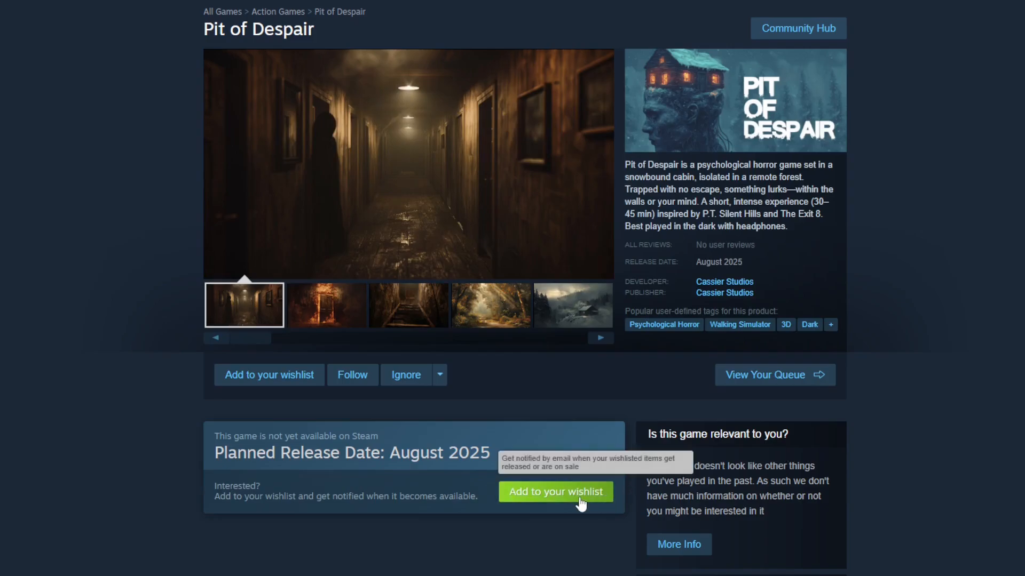
- Add the game Pit of Despair to the Steam wishlist
{"action": "left_click", "coordinate": [581, 501]}
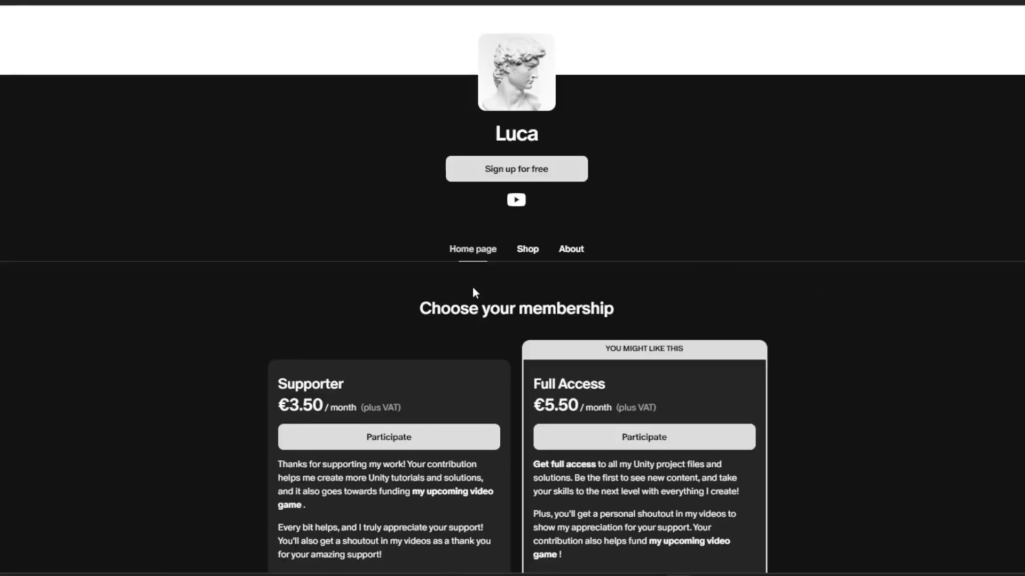
- Look through the creator's Patreon shop, about page, membership tiers and featured Unity Looping hallway product
{"action": "left_click", "coordinate": [528, 255]}
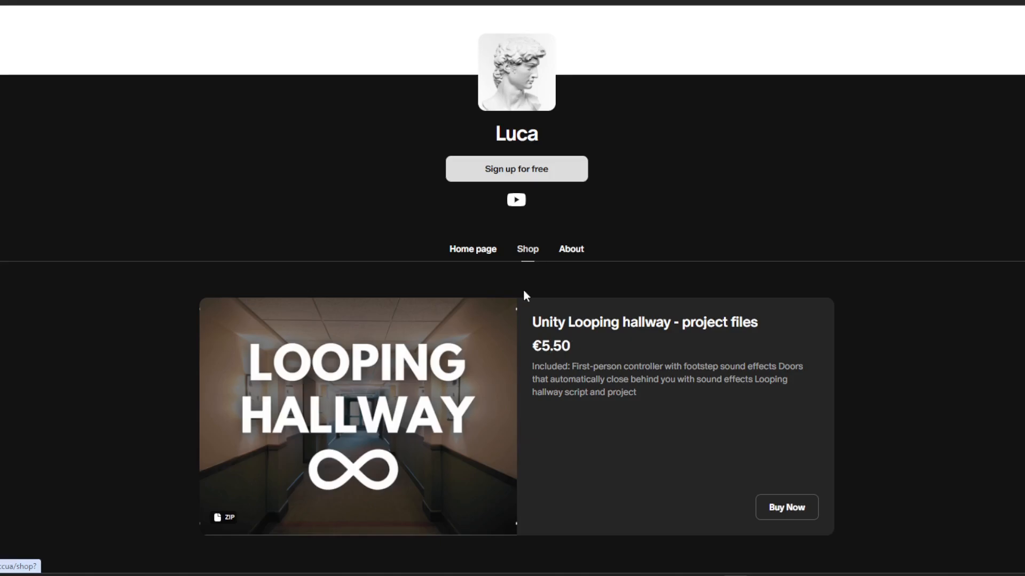
{"action": "scroll", "coordinate": [521, 350], "scroll_direction": "down", "scroll_amount": 2}
{"action": "scroll", "coordinate": [521, 350], "scroll_direction": "up", "scroll_amount": 3}
{"action": "left_click", "coordinate": [570, 271]}
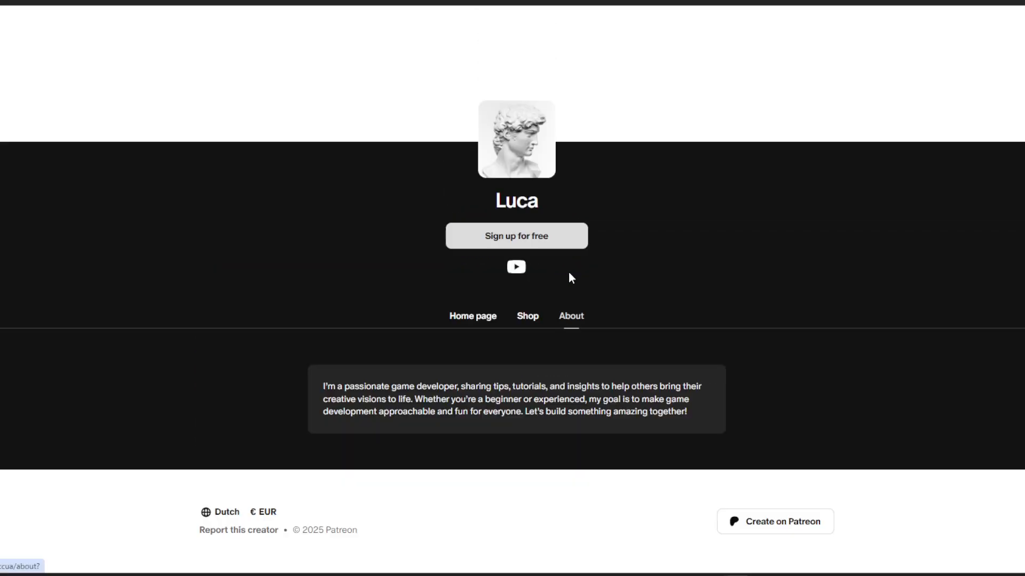
{"action": "left_click", "coordinate": [472, 320]}
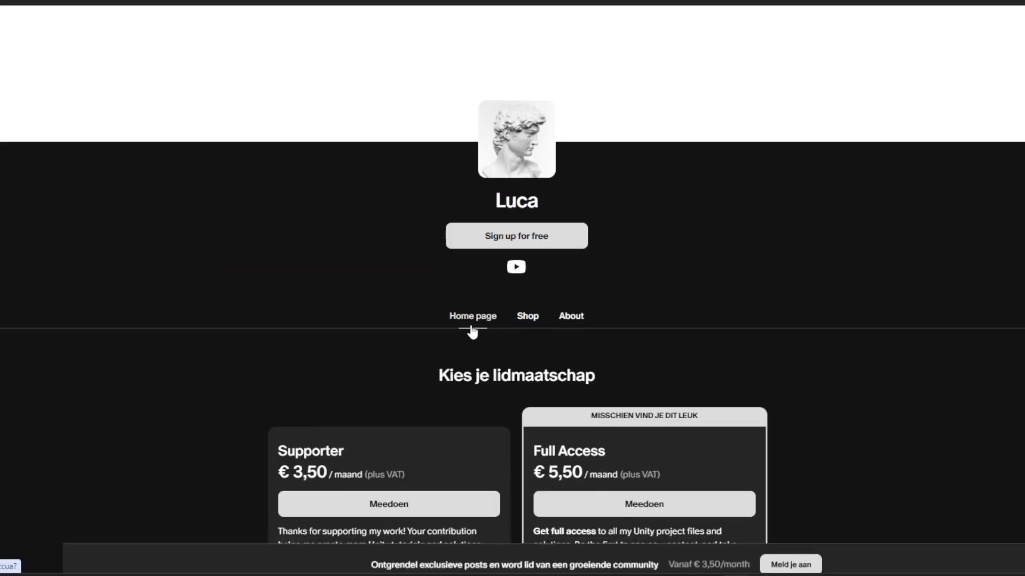
{"action": "scroll", "coordinate": [790, 263], "scroll_direction": "down", "scroll_amount": 5}
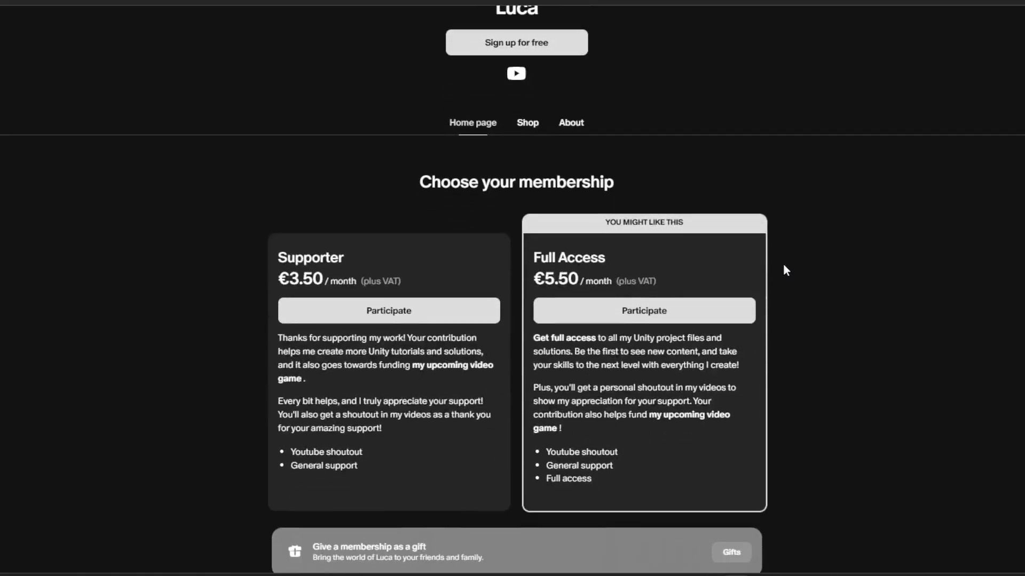
{"action": "scroll", "coordinate": [496, 331], "scroll_direction": "down", "scroll_amount": 5}
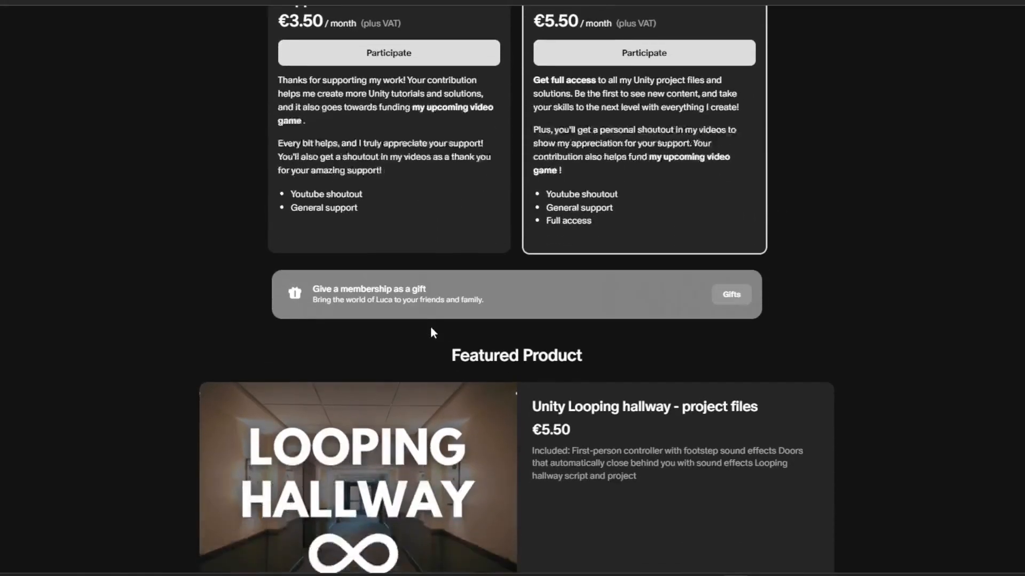
{"action": "scroll", "coordinate": [523, 337], "scroll_direction": "down", "scroll_amount": 1}
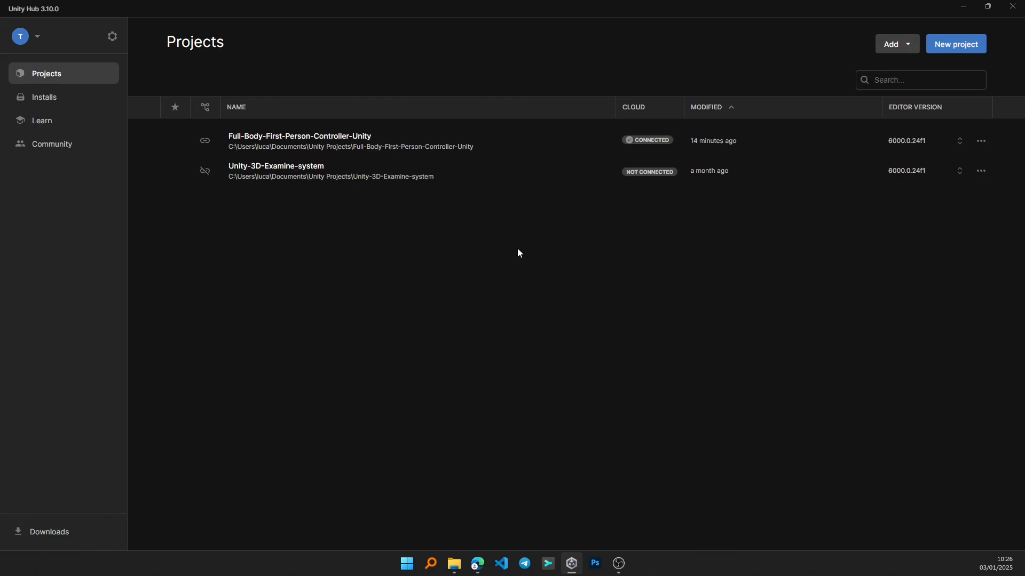
- In Unity Hub, create a Universal 3D project named "Looping Hallway" with the Unity Cloud connection turned off
{"action": "left_click", "coordinate": [984, 44]}
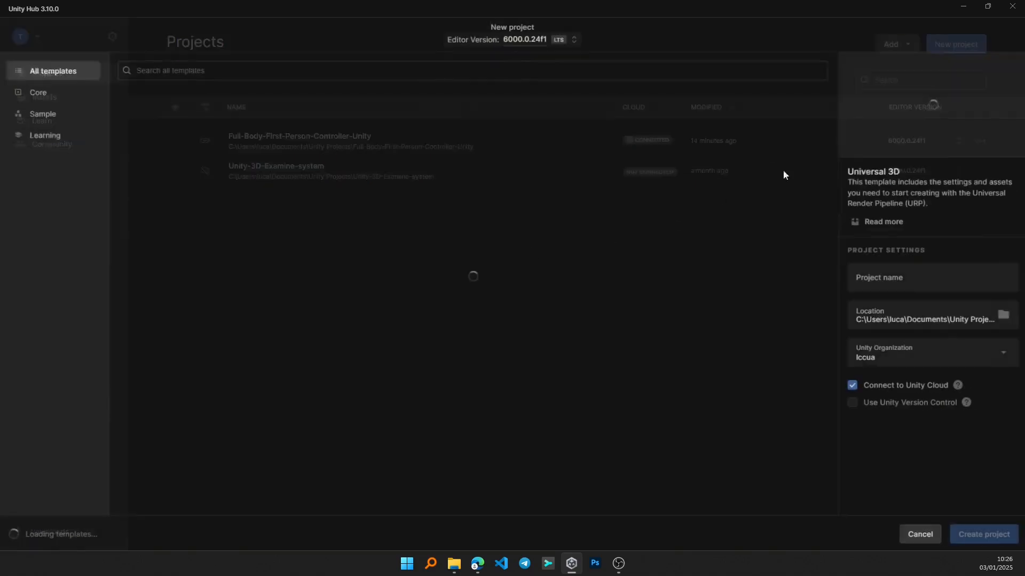
{"action": "left_click", "coordinate": [940, 269]}
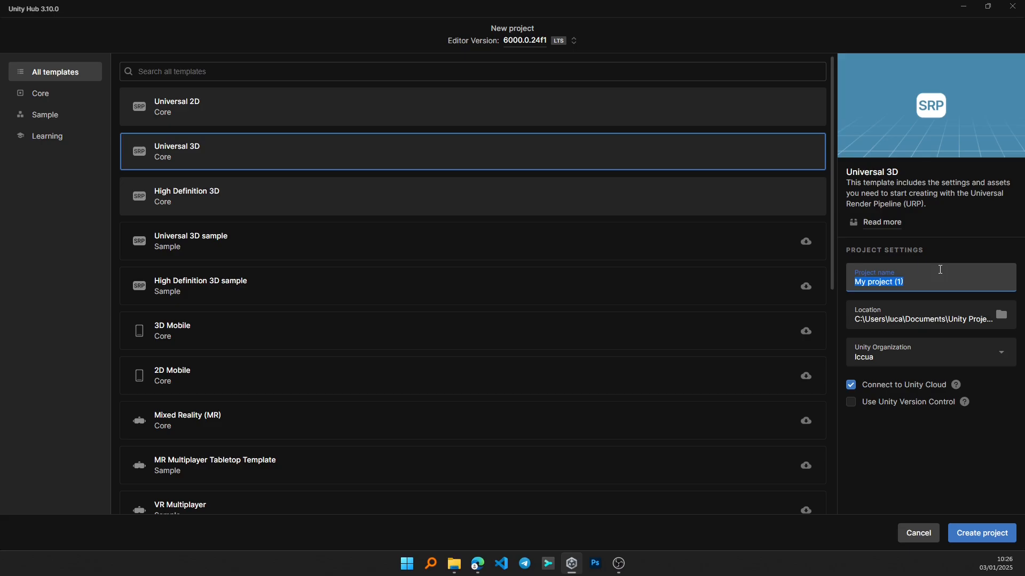
{"action": "key", "text": "BackSpace"}
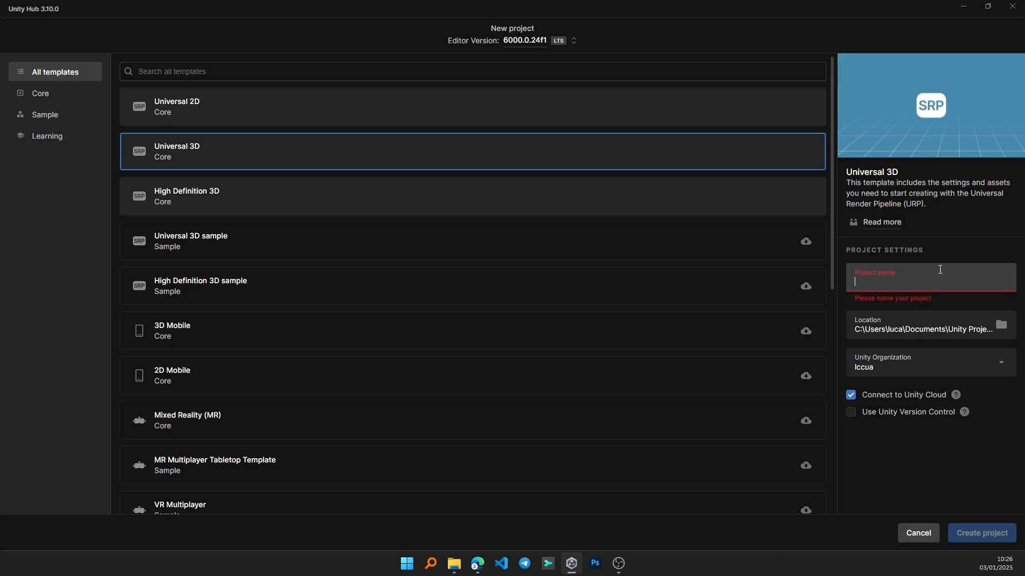
{"action": "type", "text": "L"}
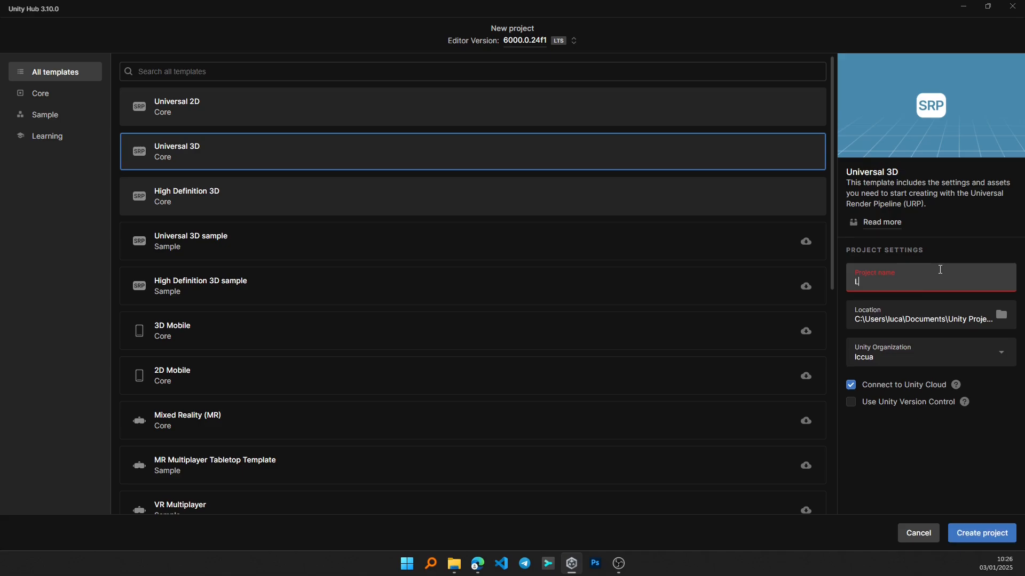
{"action": "type", "text": "ooping Hallway"}
{"action": "left_click", "coordinate": [850, 385]}
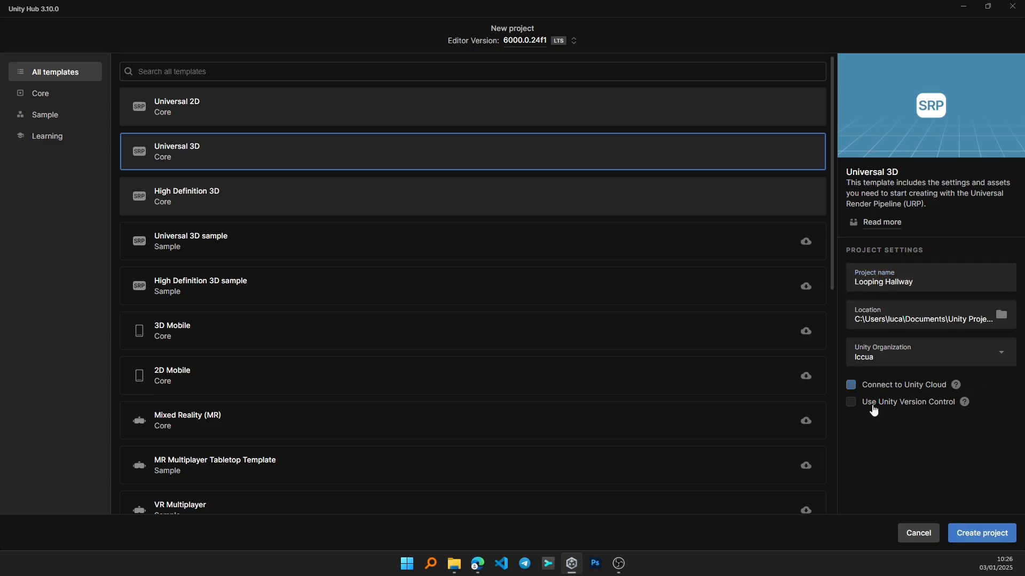
{"action": "left_click", "coordinate": [996, 534]}
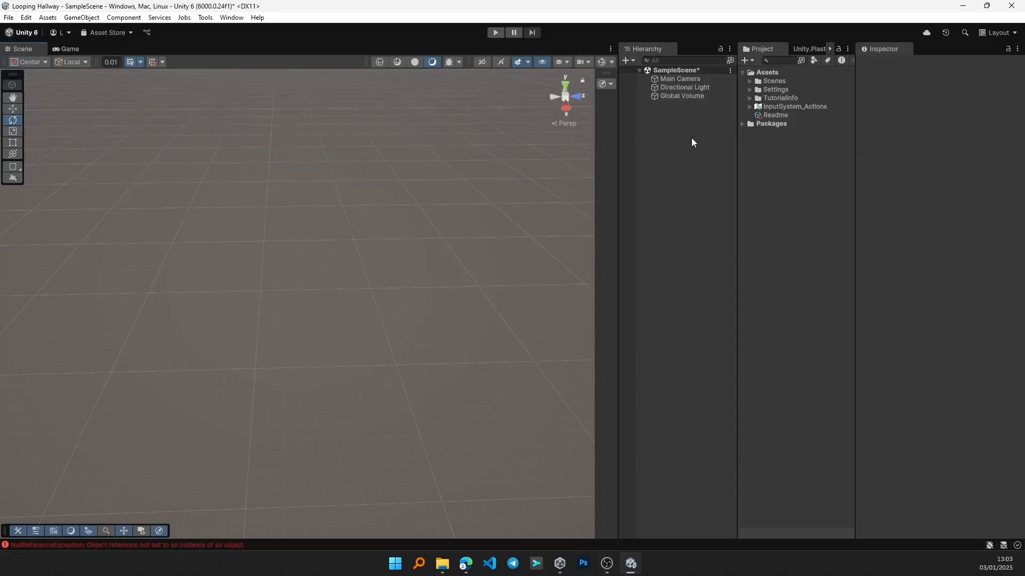
- Create an empty object in the sample scene and name it "Hallway Piece 1"
{"action": "left_click", "coordinate": [625, 60]}
{"action": "left_click", "coordinate": [656, 72]}
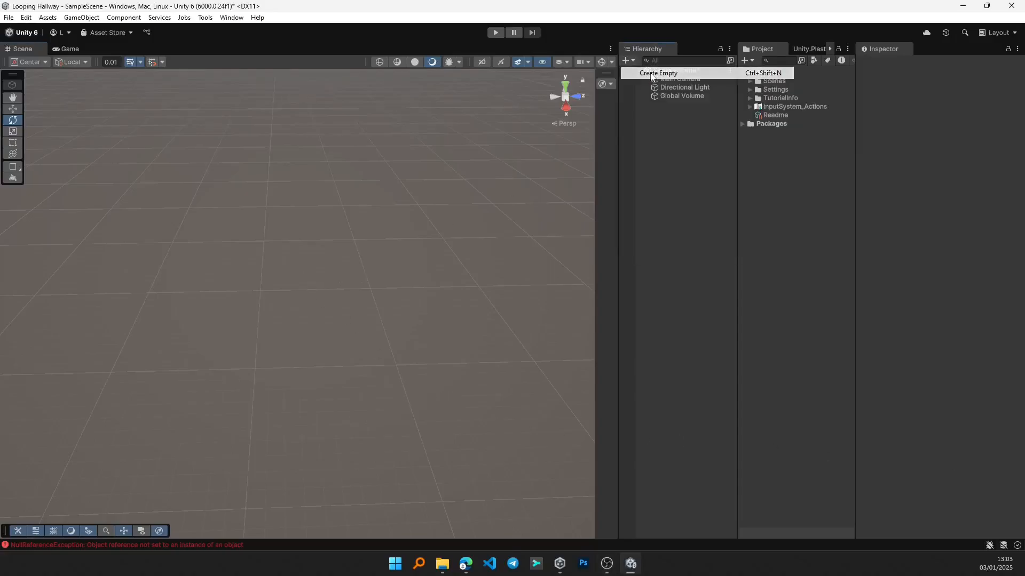
{"action": "type", "text": "Hallway"}
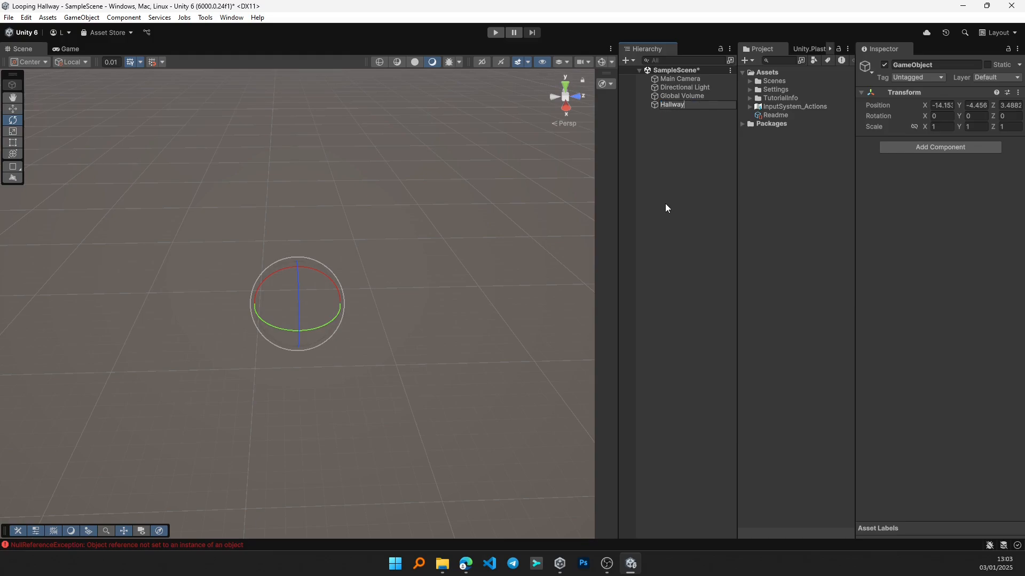
{"action": "type", "text": " Piece 1"}
{"action": "key", "text": "Return"}
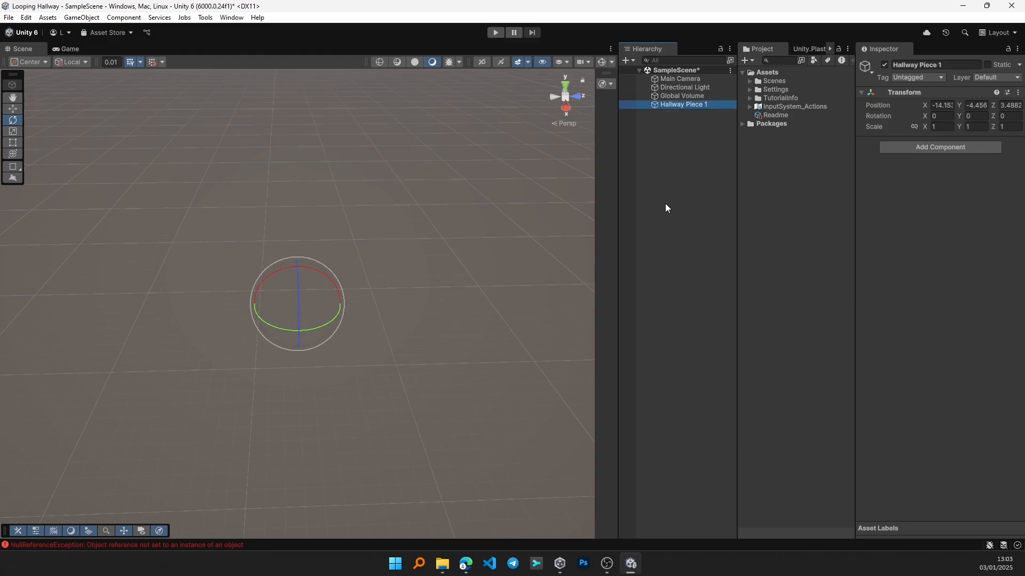
- Add a second empty object to the scene, named "Hallway Piece 2"
{"action": "left_click", "coordinate": [628, 60]}
{"action": "left_click", "coordinate": [666, 76]}
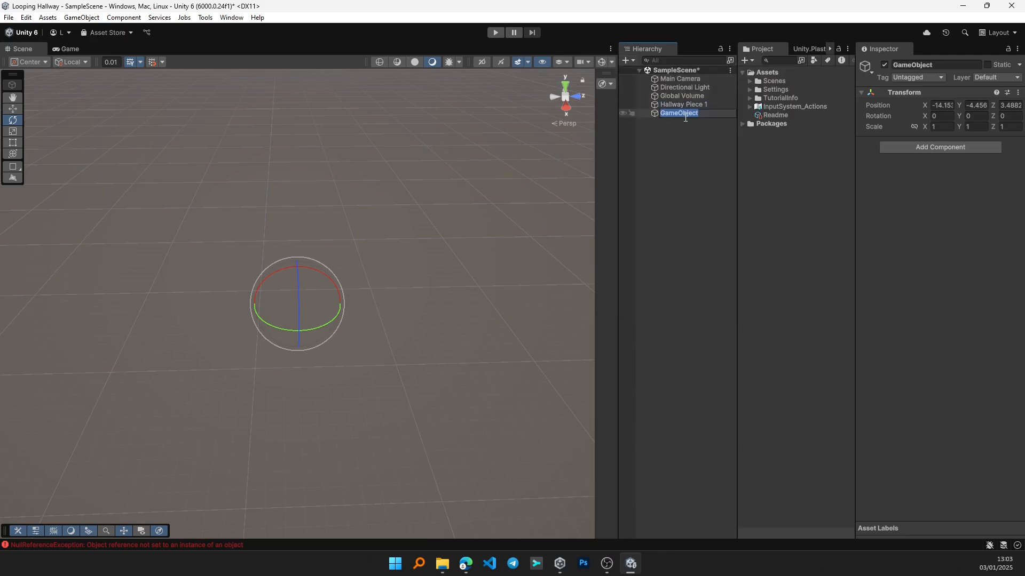
{"action": "type", "text": "Hallway Piece 2"}
{"action": "key", "text": "Return"}
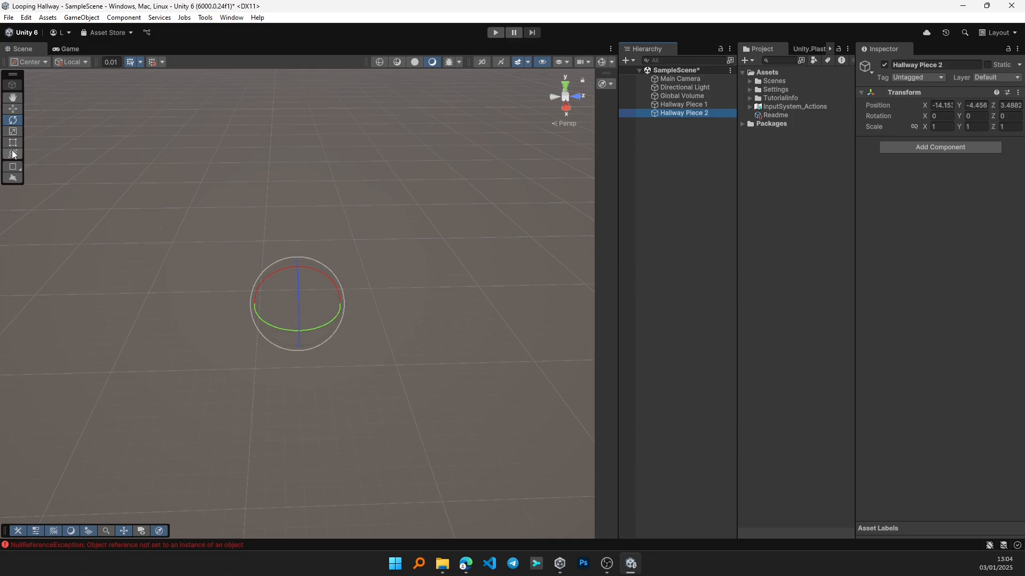
- Draw a ProBuilder cube as an upright wall, about 1.73 wide, 7.2 high and 21.96 long
{"action": "left_click", "coordinate": [18, 169]}
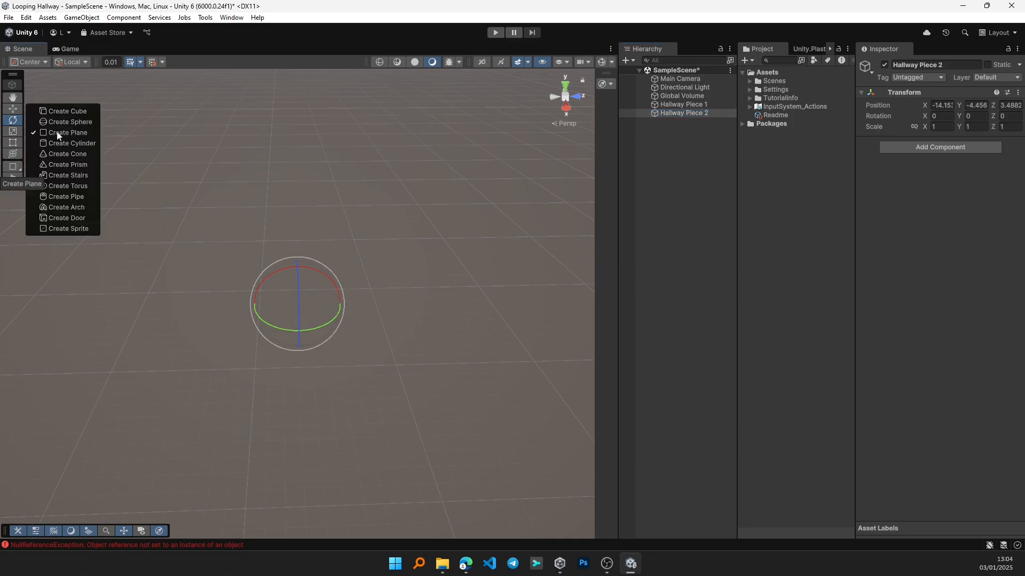
{"action": "left_click", "coordinate": [78, 114]}
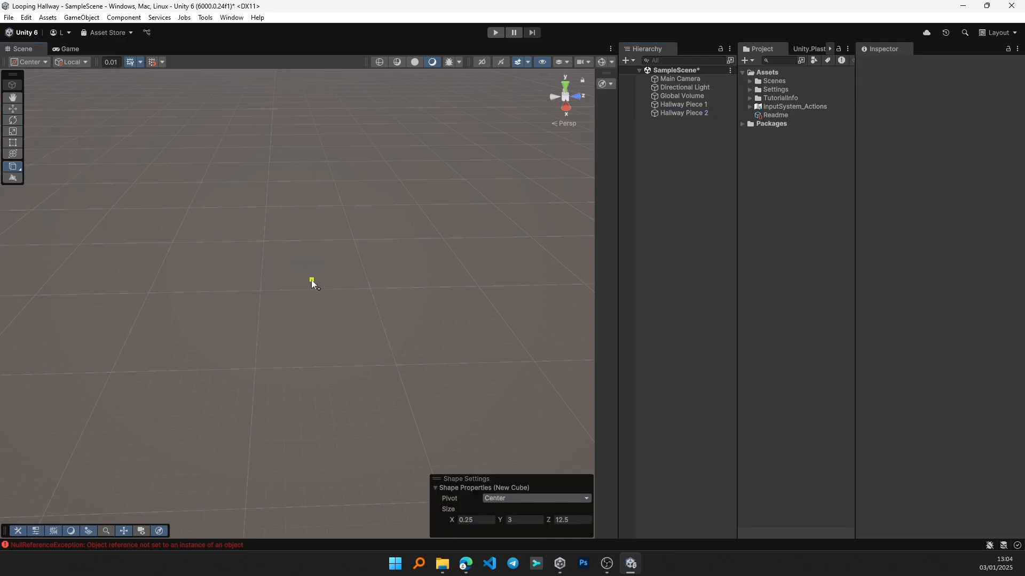
{"action": "left_click_drag", "start_coordinate": [235, 294], "coordinate": [484, 302]}
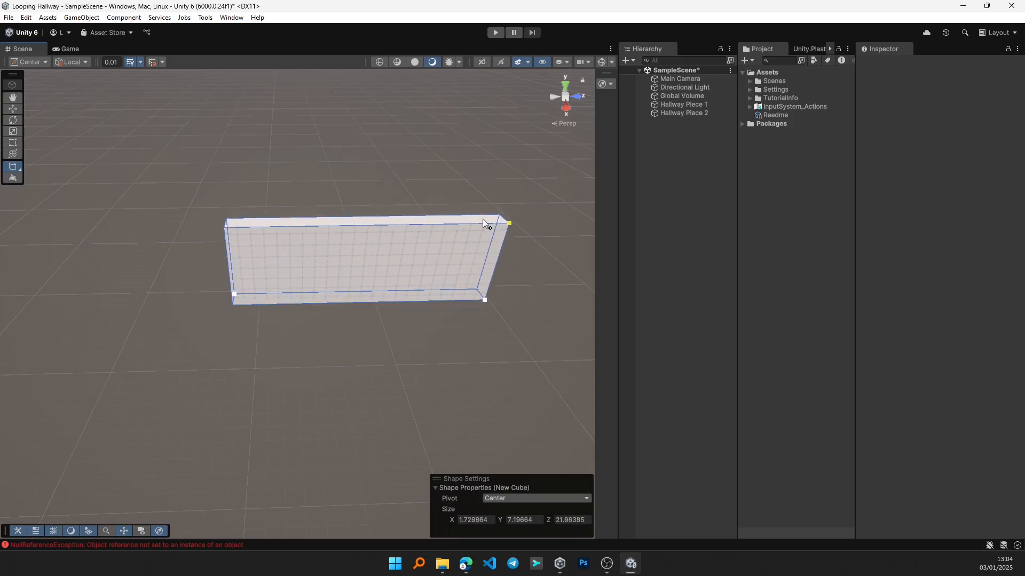
{"action": "left_click", "coordinate": [483, 219]}
- Set the wall cube's size to X 0.25, Y 3 and Z 12.5
{"action": "left_click", "coordinate": [531, 519]}
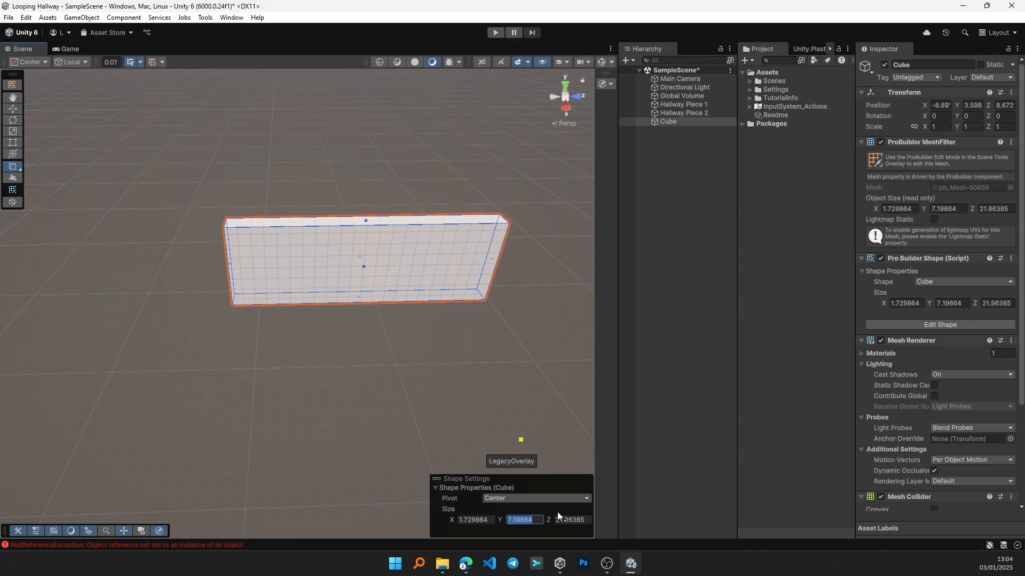
{"action": "type", "text": "3"}
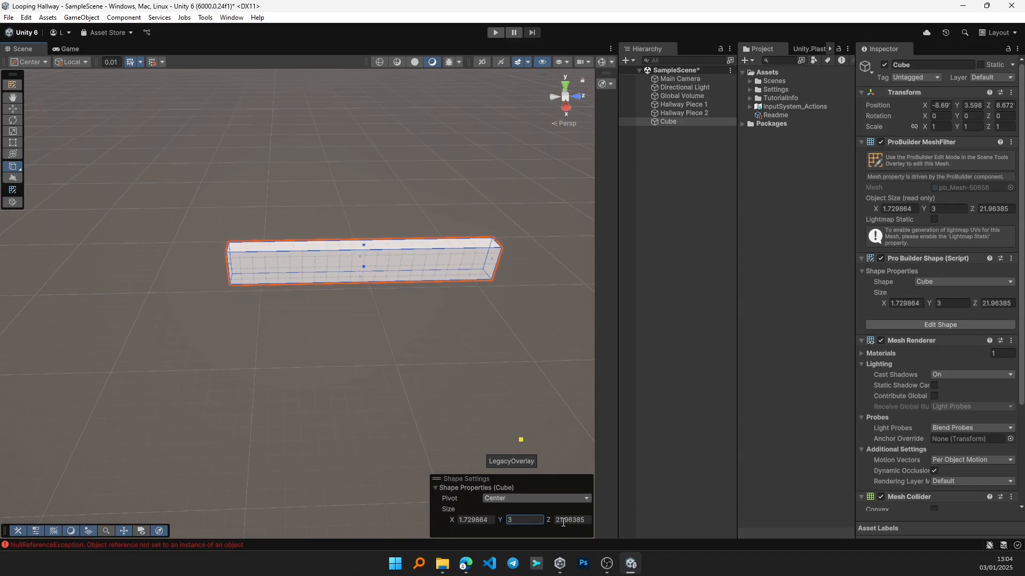
{"action": "left_click", "coordinate": [569, 521]}
{"action": "type", "text": "12.5"}
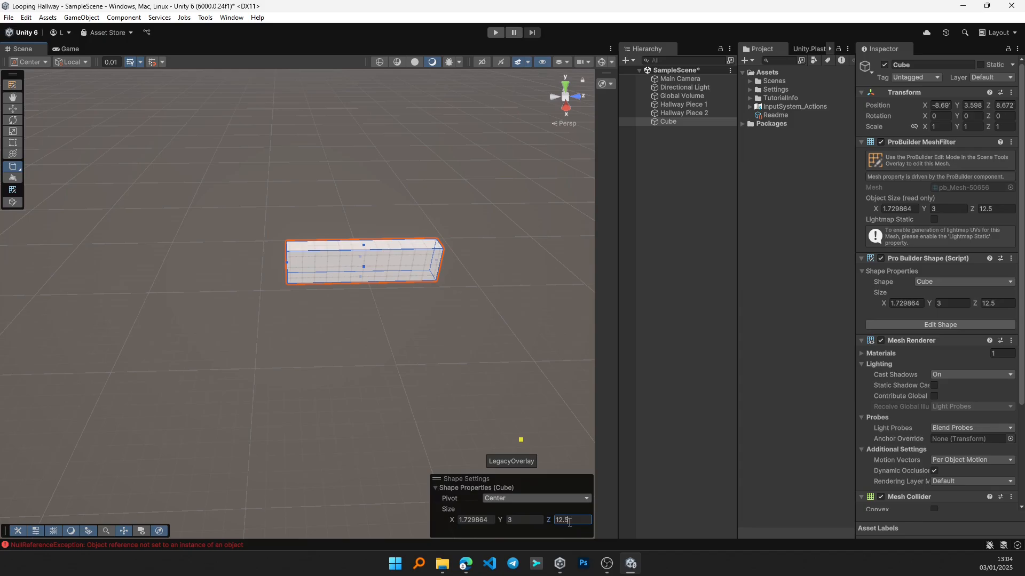
{"action": "left_click", "coordinate": [475, 520]}
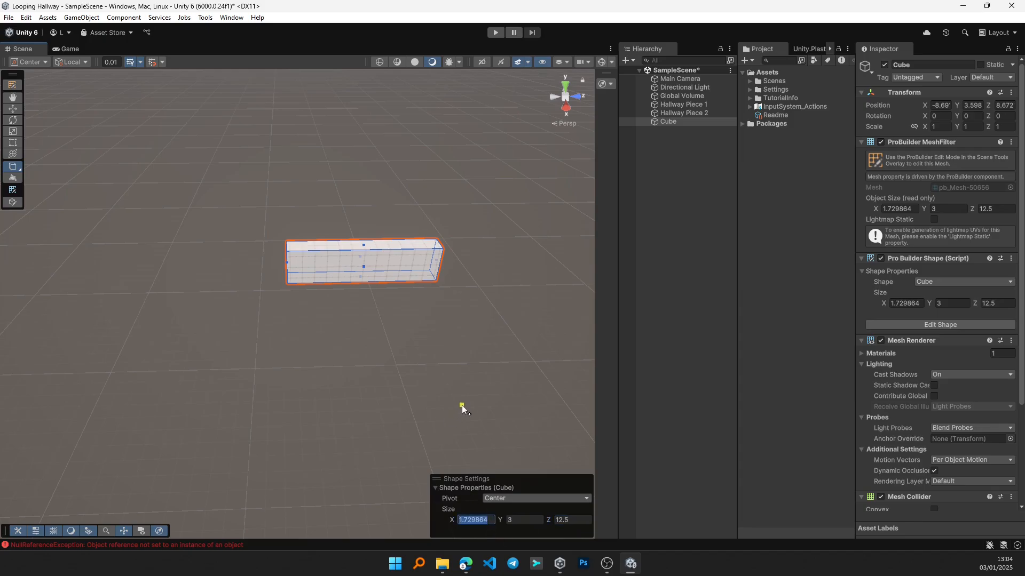
{"action": "type", "text": "0.25"}
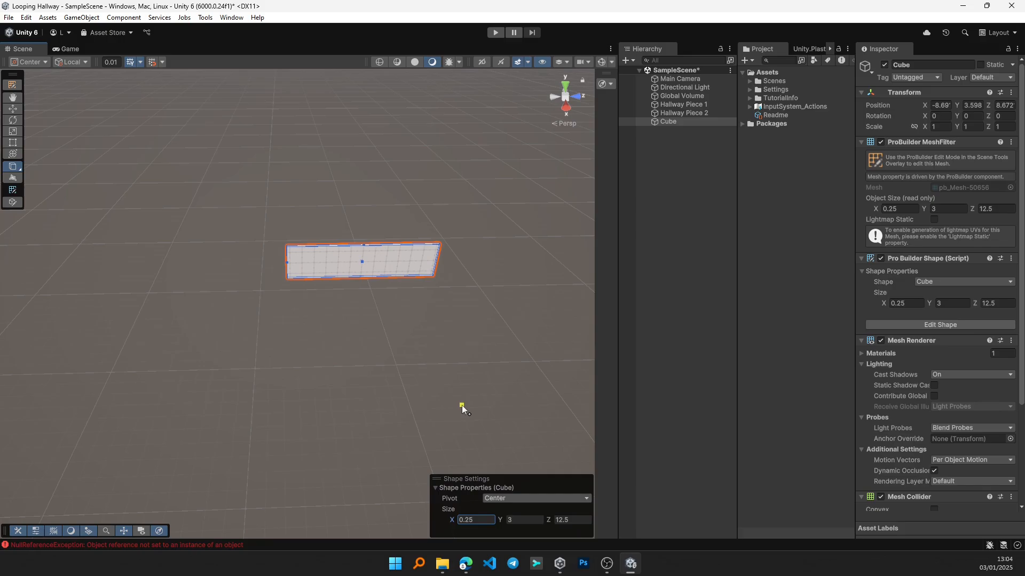
- Draw a ProBuilder plane as the floor in front of the wall, about 3.49 wide and 14.92 long
{"action": "scroll", "coordinate": [405, 283], "scroll_direction": "up", "scroll_amount": 6}
{"action": "middle_click_drag", "start_coordinate": [404, 259], "coordinate": [310, 359]}
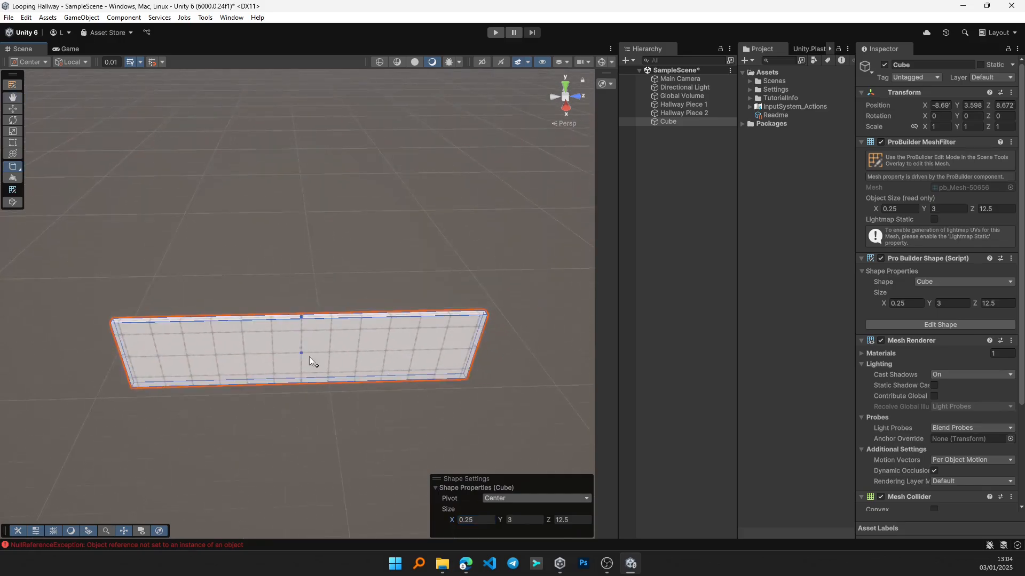
{"action": "scroll", "coordinate": [314, 414], "scroll_direction": "up", "scroll_amount": 2}
{"action": "middle_click_drag", "start_coordinate": [314, 415], "coordinate": [337, 377]}
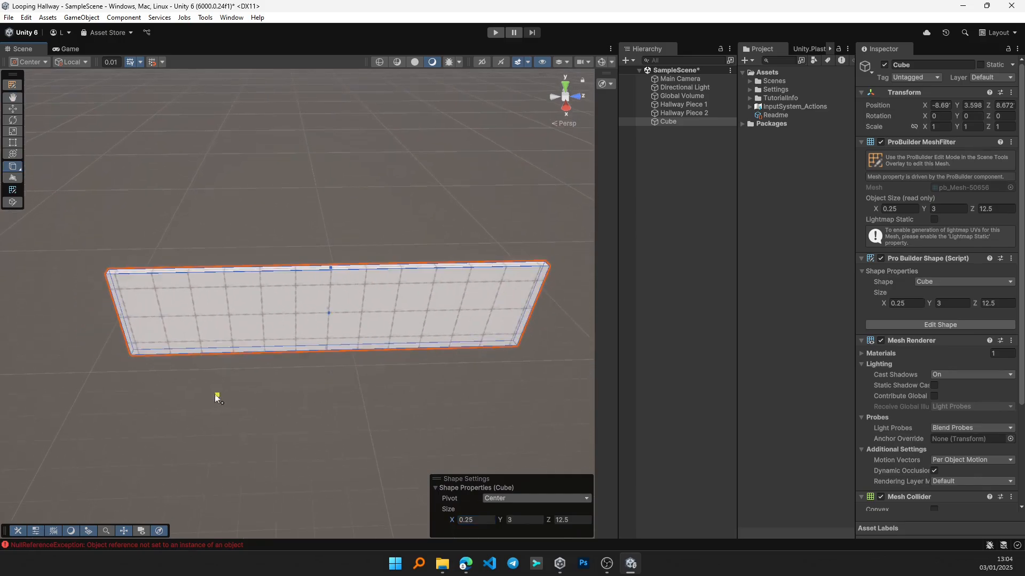
{"action": "left_click", "coordinate": [19, 169]}
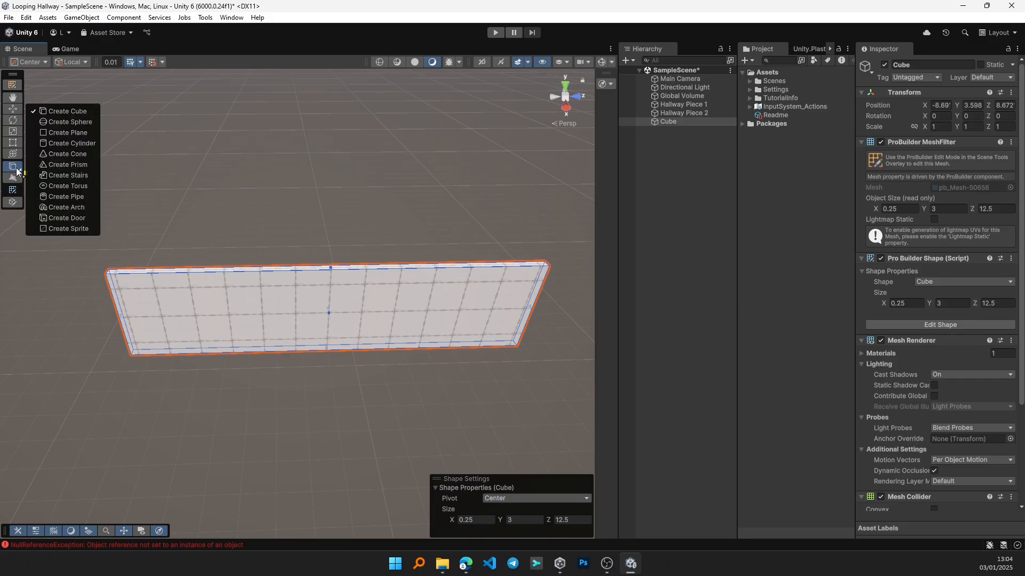
{"action": "left_click", "coordinate": [68, 132]}
{"action": "left_click_drag", "start_coordinate": [133, 369], "coordinate": [561, 428]}
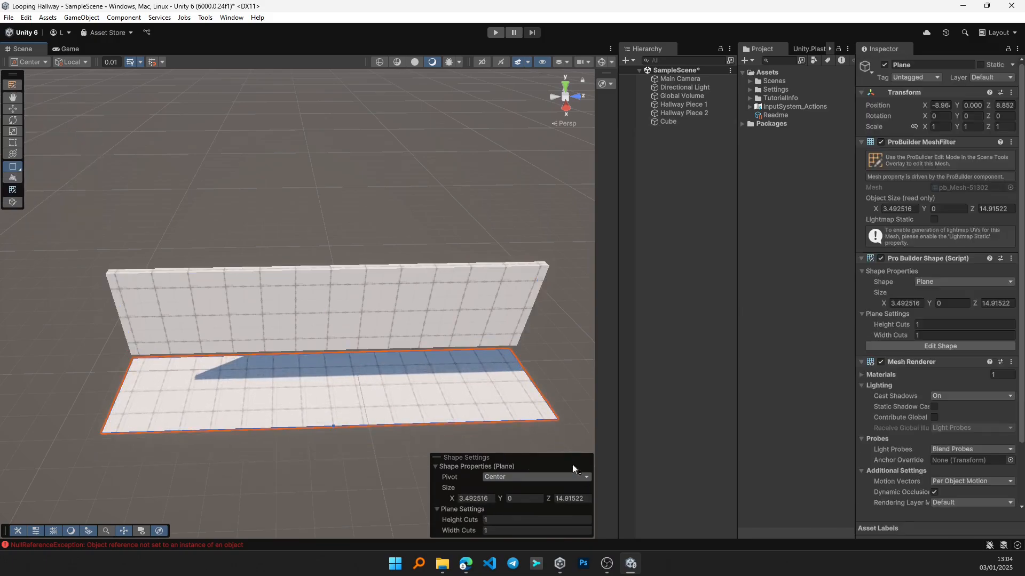
- Set the floor plane's size to X 3 and Z 12.5
{"action": "left_click", "coordinate": [569, 498]}
{"action": "type", "text": "12.5"}
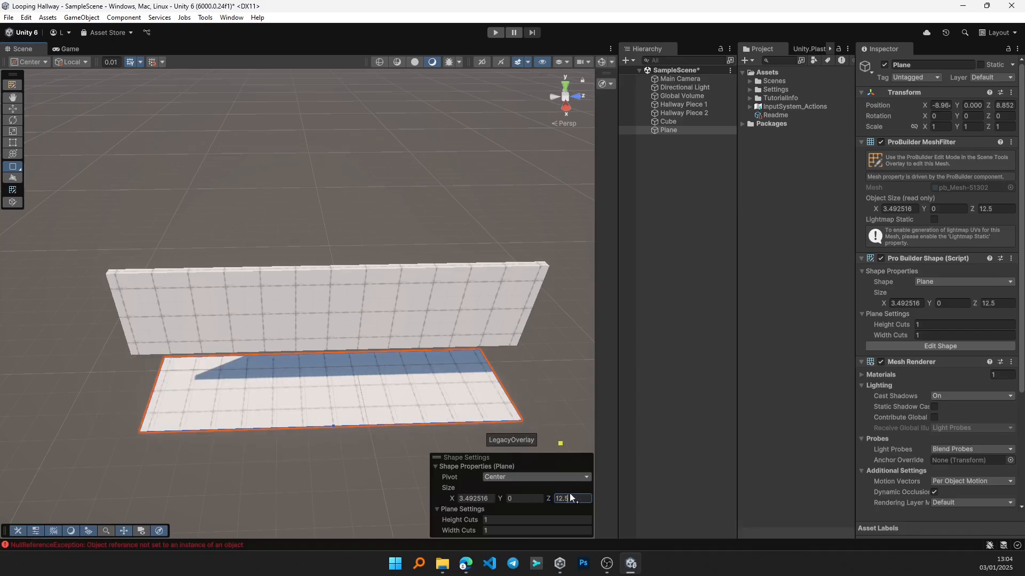
{"action": "left_click", "coordinate": [475, 498]}
{"action": "type", "text": "3"}
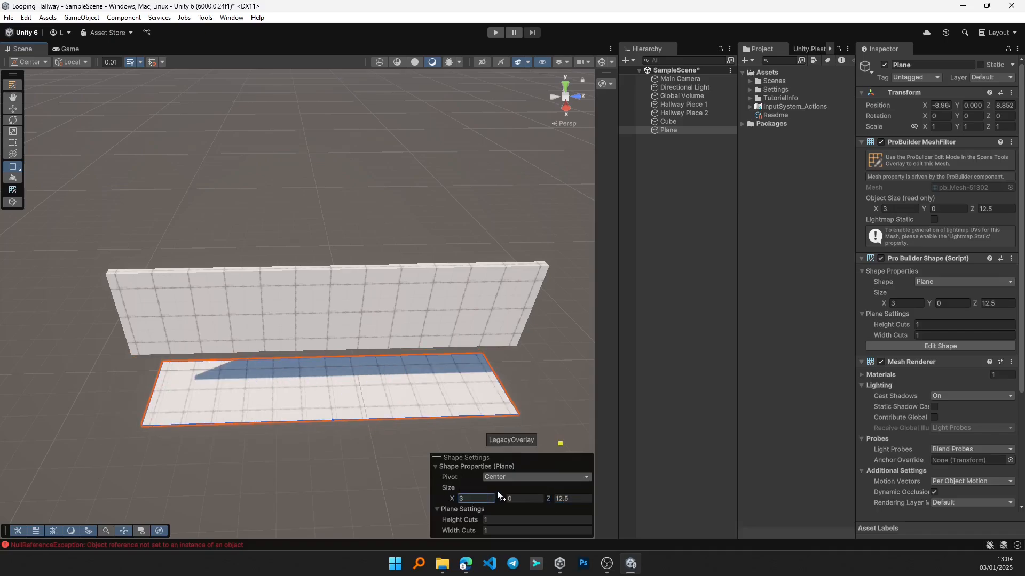
- Duplicate the wall cube and move the copy along X to the opposite side of the floor plane
{"action": "scroll", "coordinate": [170, 206], "scroll_direction": "down", "scroll_amount": 3}
{"action": "left_click", "coordinate": [13, 109]}
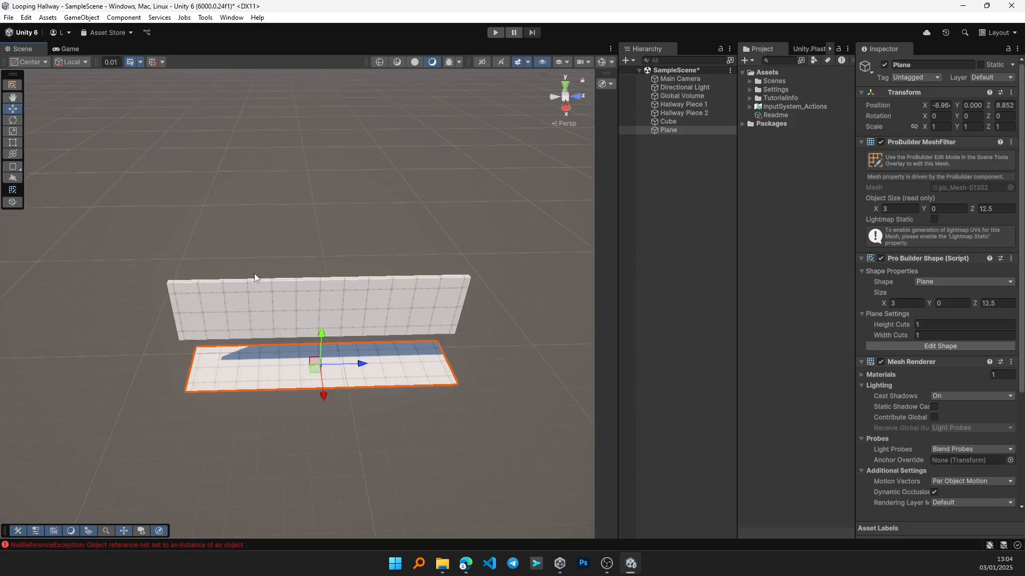
{"action": "left_click", "coordinate": [303, 302]}
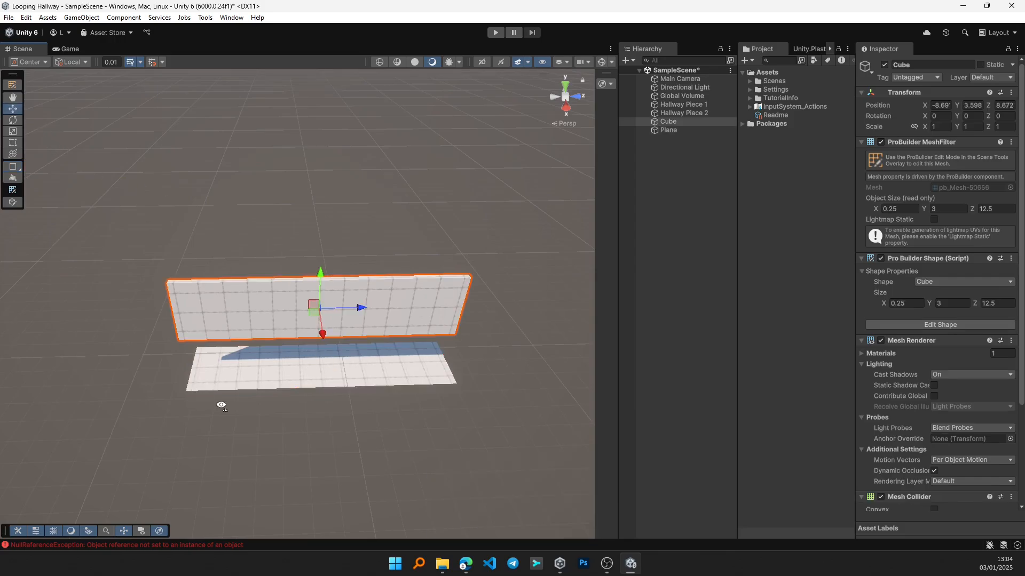
{"action": "left_click_drag", "start_coordinate": [221, 405], "coordinate": [337, 370], "text": "alt"}
{"action": "key", "text": "ctrl+c"}
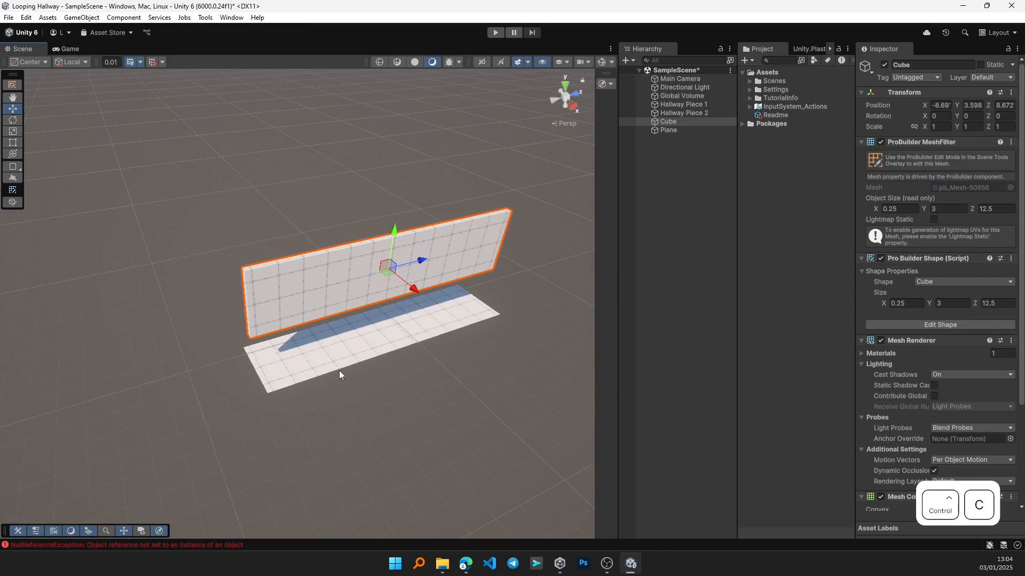
{"action": "key", "text": "ctrl+v"}
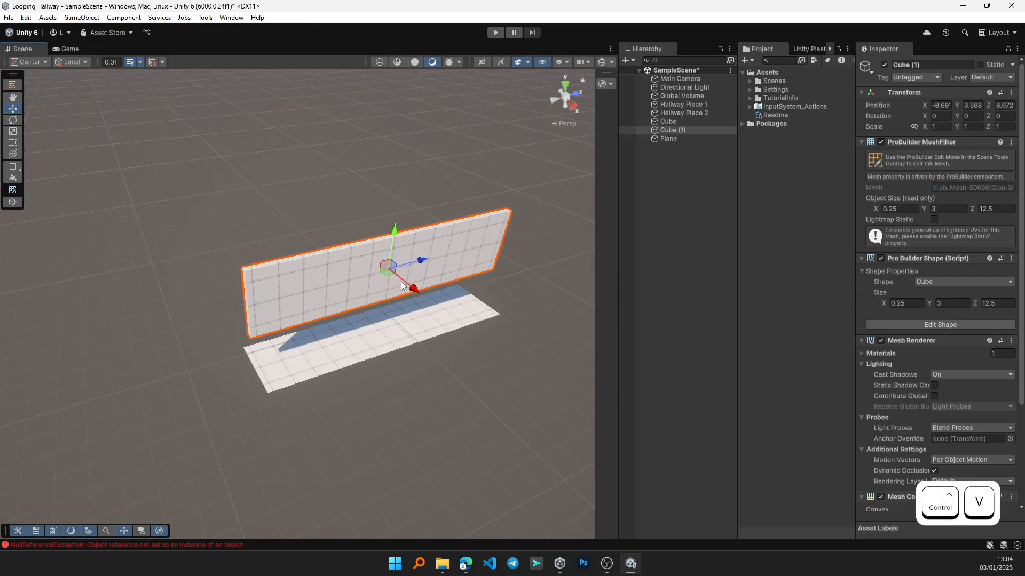
{"action": "left_click_drag", "start_coordinate": [409, 288], "coordinate": [438, 313]}
{"action": "right_click_drag", "start_coordinate": [263, 401], "coordinate": [342, 396]}
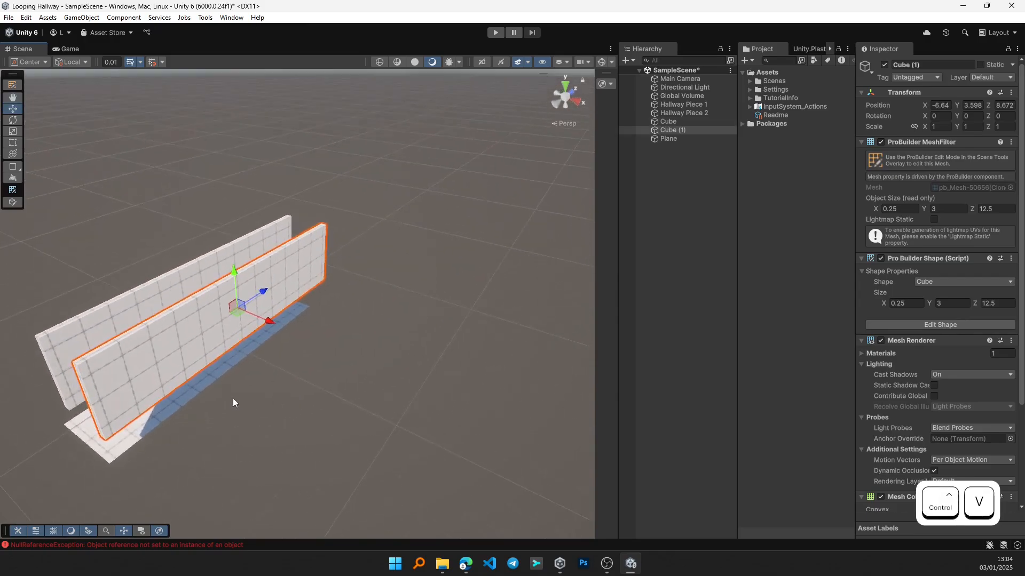
- Vertex-snap the original wall's bottom corner onto the matching corner of the floor plane
{"action": "mouse_move", "coordinate": [233, 398]}
{"action": "left_mouse_down", "text": "alt"}
{"action": "mouse_move", "coordinate": [396, 386]}
{"action": "mouse_move", "coordinate": [308, 399]}
{"action": "mouse_move", "coordinate": [356, 365]}
{"action": "mouse_move", "coordinate": [331, 382]}
{"action": "mouse_move", "coordinate": [276, 358]}
{"action": "mouse_move", "coordinate": [229, 400]}
{"action": "left_mouse_up", "text": "alt"}
{"action": "left_click", "coordinate": [284, 341]}
{"action": "key", "text": "v"}
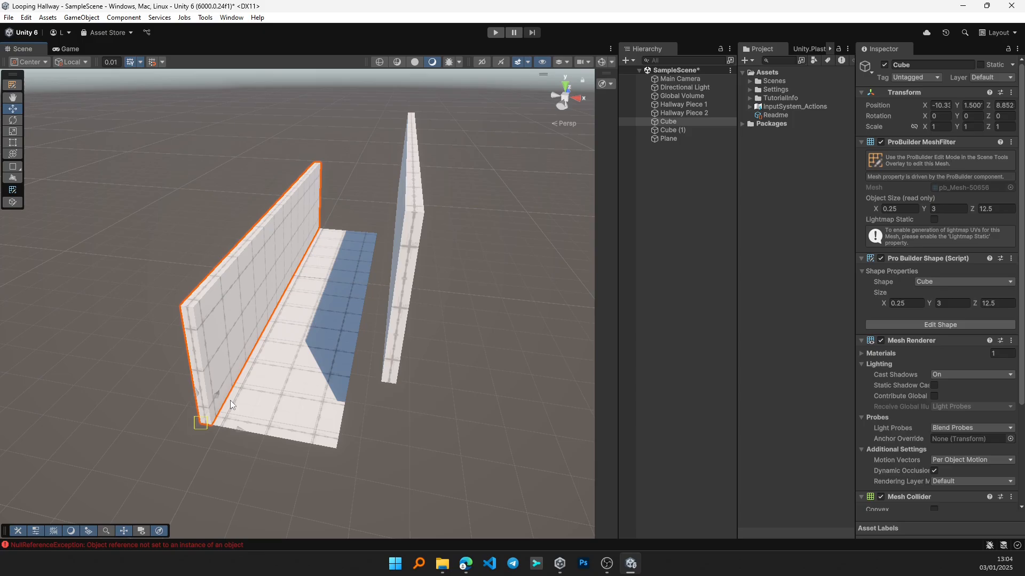
- Vertex-snap the copied wall's bottom corner onto the floor plane's opposite corner to close the hallway's other side
{"action": "left_click", "coordinate": [392, 386]}
{"action": "key", "text": "v"}
{"action": "left_click_drag", "start_coordinate": [396, 381], "coordinate": [329, 425]}
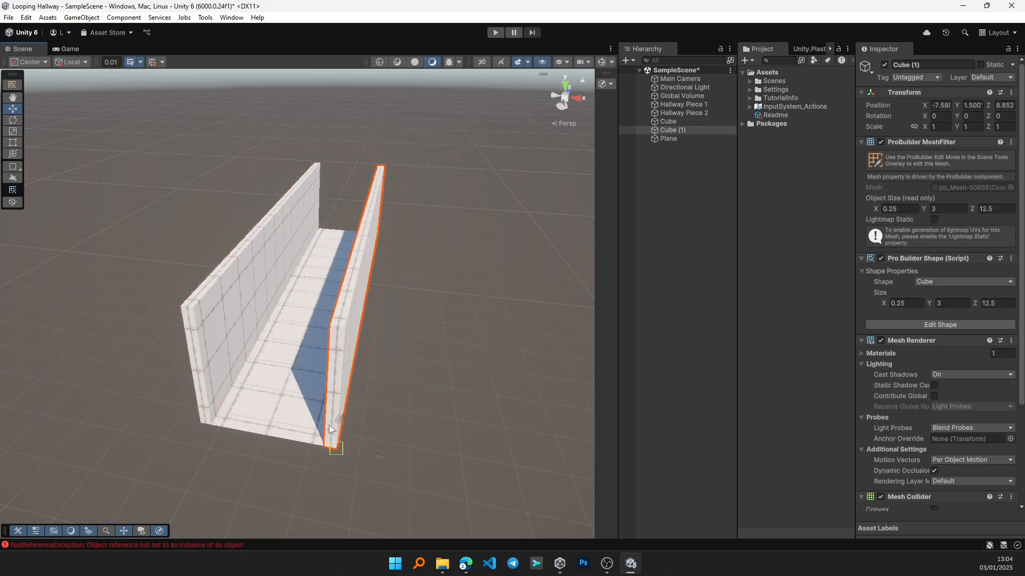
{"action": "left_click_drag", "start_coordinate": [454, 319], "coordinate": [295, 351], "text": "alt"}
{"action": "scroll", "coordinate": [363, 354], "scroll_direction": "down", "scroll_amount": 3}
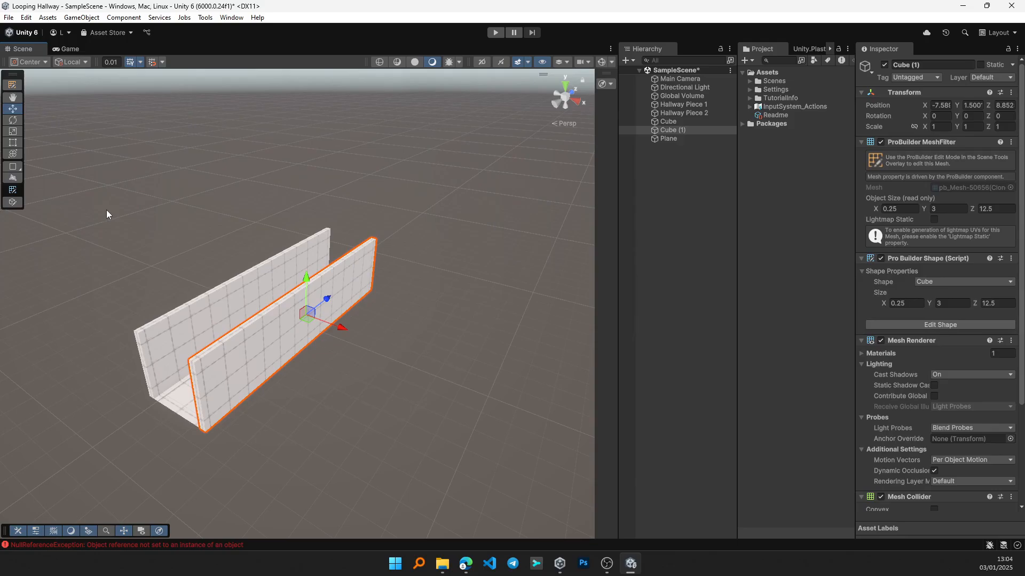
- Parent both wall cubes and the floor plane under Hallway Piece 1
{"action": "left_click", "coordinate": [674, 121]}
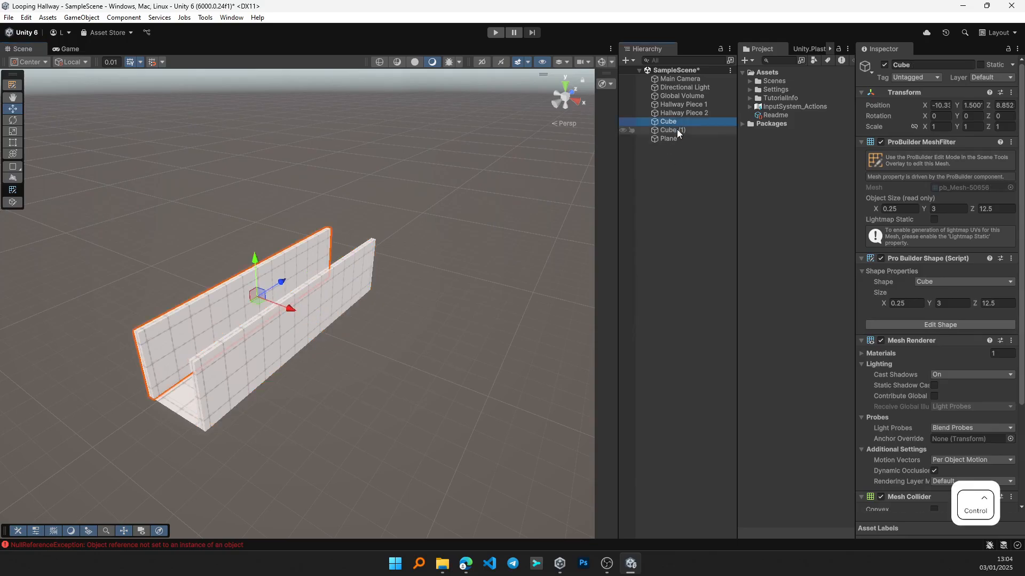
{"action": "left_click", "coordinate": [677, 129], "text": "ctrl"}
{"action": "left_click", "coordinate": [679, 139], "text": "ctrl"}
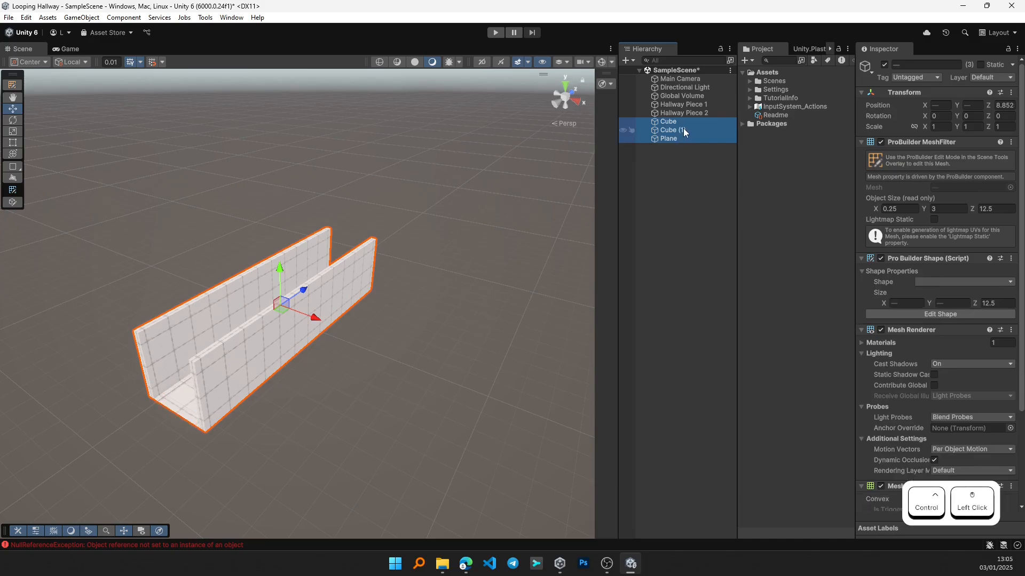
{"action": "left_click_drag", "start_coordinate": [683, 130], "coordinate": [690, 105]}
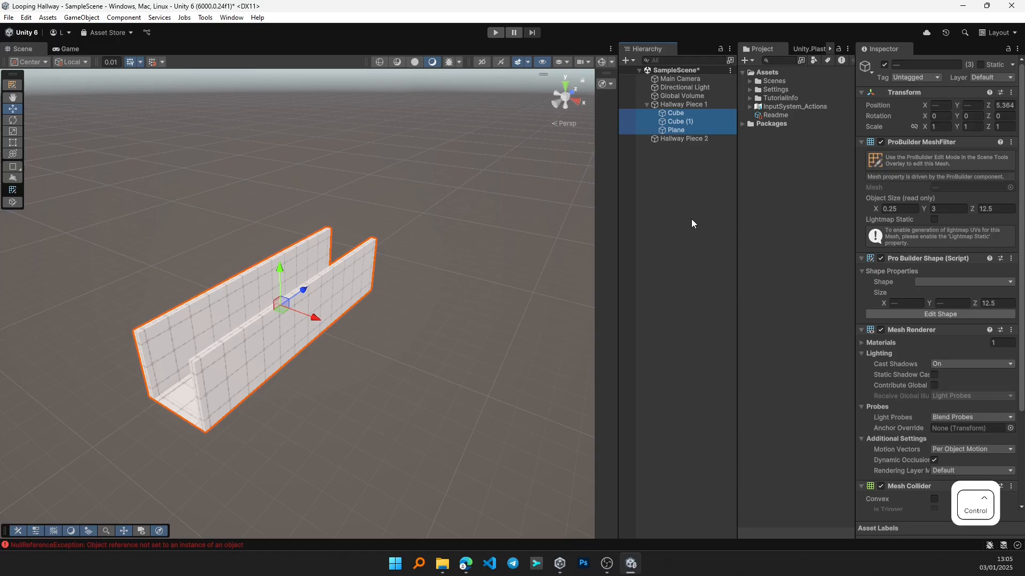
- Duplicate the two walls and floor of Hallway Piece 1 and parent the copies under Hallway Piece 2
{"action": "key", "text": "ctrl+c"}
{"action": "key", "text": "ctrl+v"}
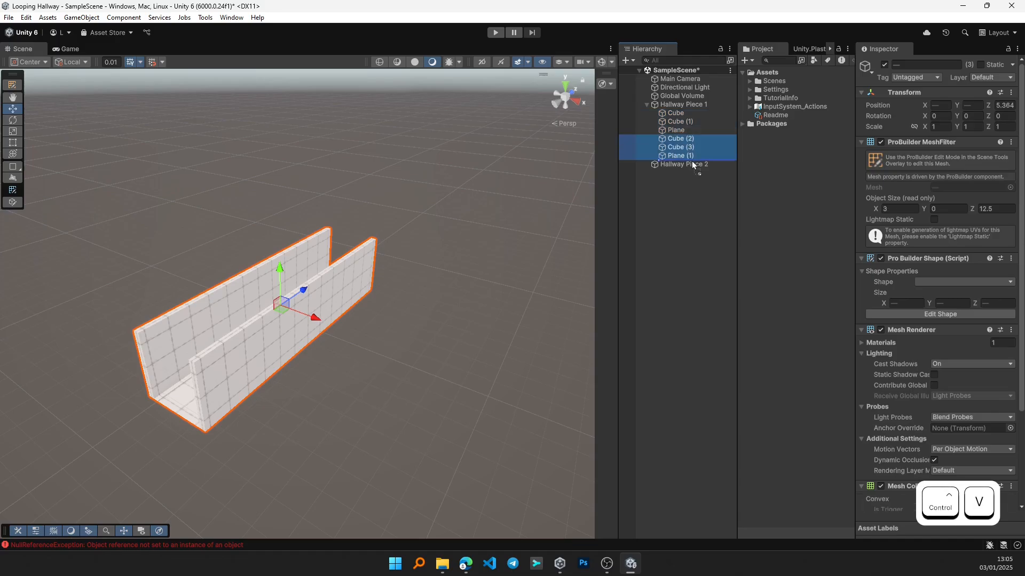
{"action": "left_click_drag", "start_coordinate": [691, 162], "coordinate": [692, 164]}
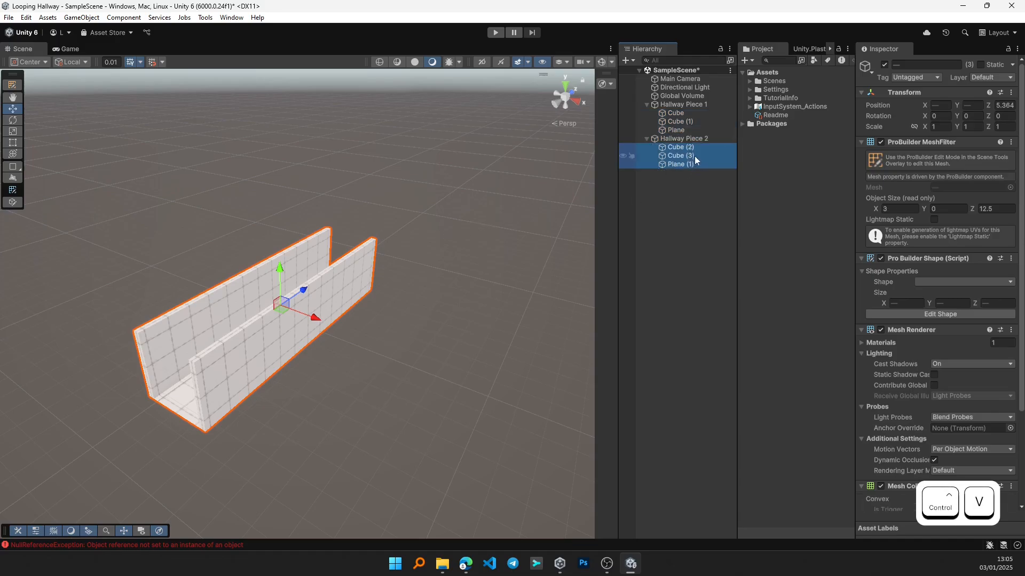
- Move Hallway Piece 2 along Z clear of Hallway Piece 1 and rotate it -90 degrees about Y
{"action": "left_click", "coordinate": [693, 138]}
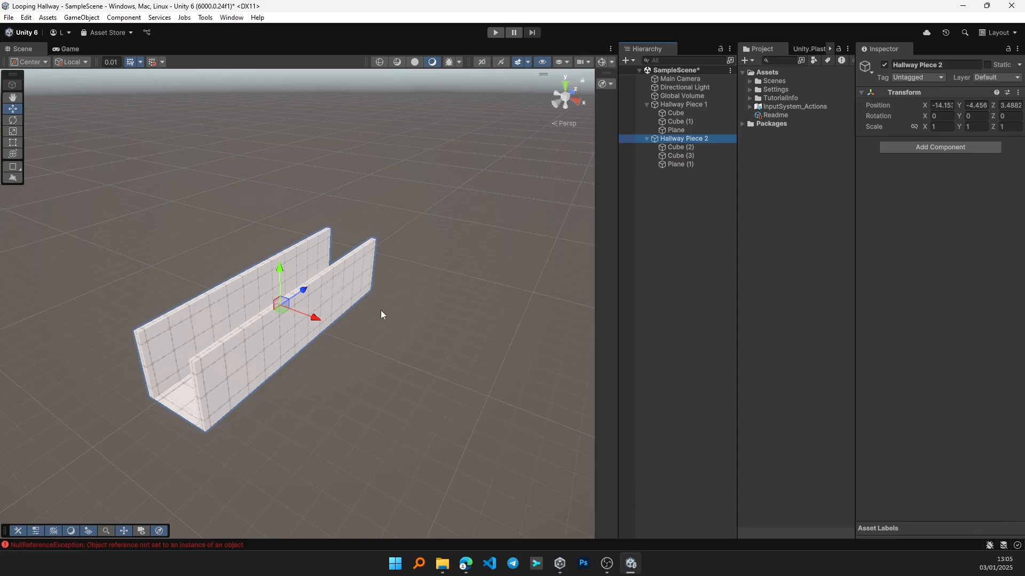
{"action": "middle_click_drag", "start_coordinate": [381, 312], "coordinate": [312, 333]}
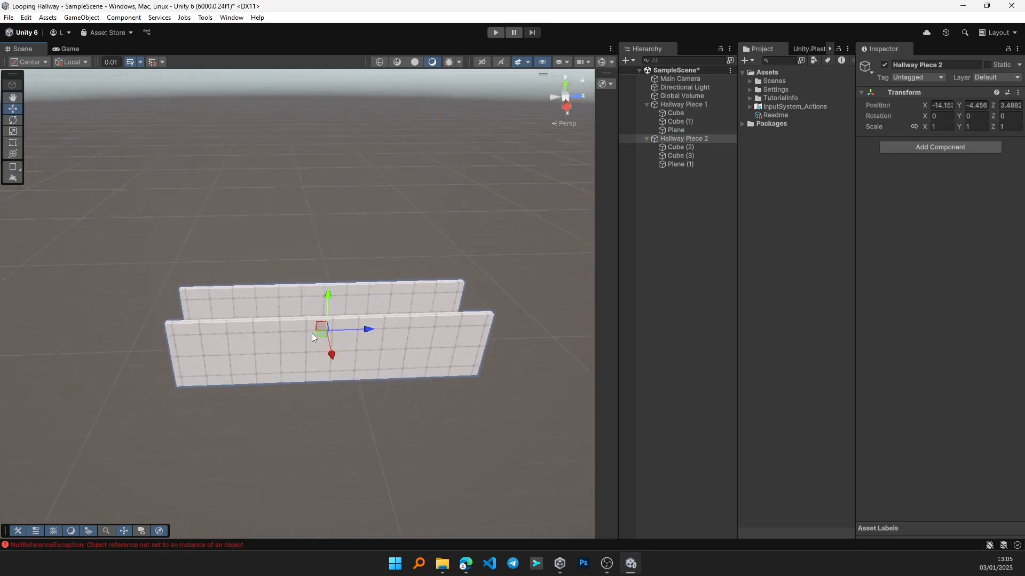
{"action": "key", "text": "e"}
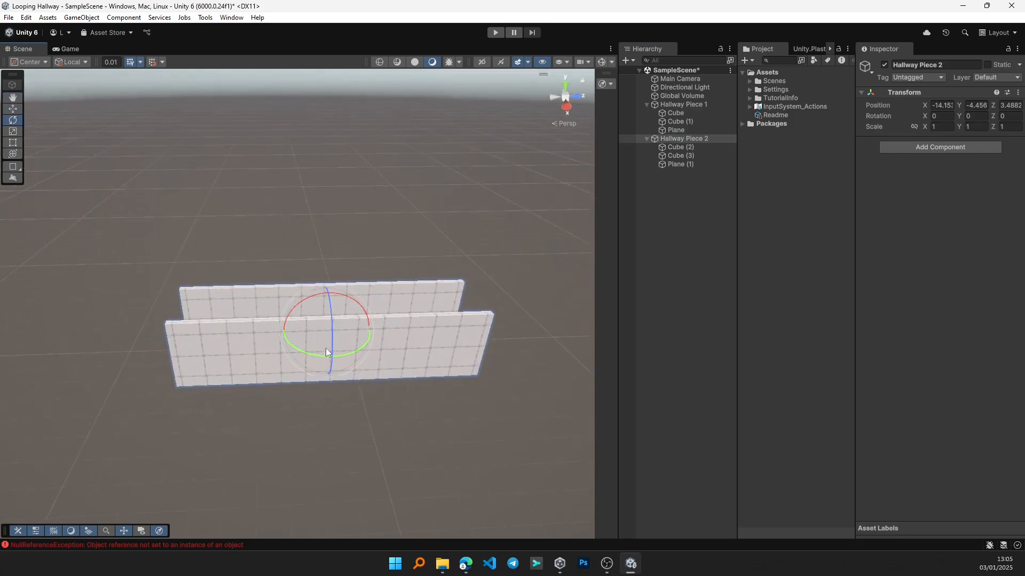
{"action": "key", "text": "w"}
{"action": "left_click_drag", "start_coordinate": [344, 335], "coordinate": [120, 341]}
{"action": "middle_click_drag", "start_coordinate": [119, 340], "coordinate": [278, 332]}
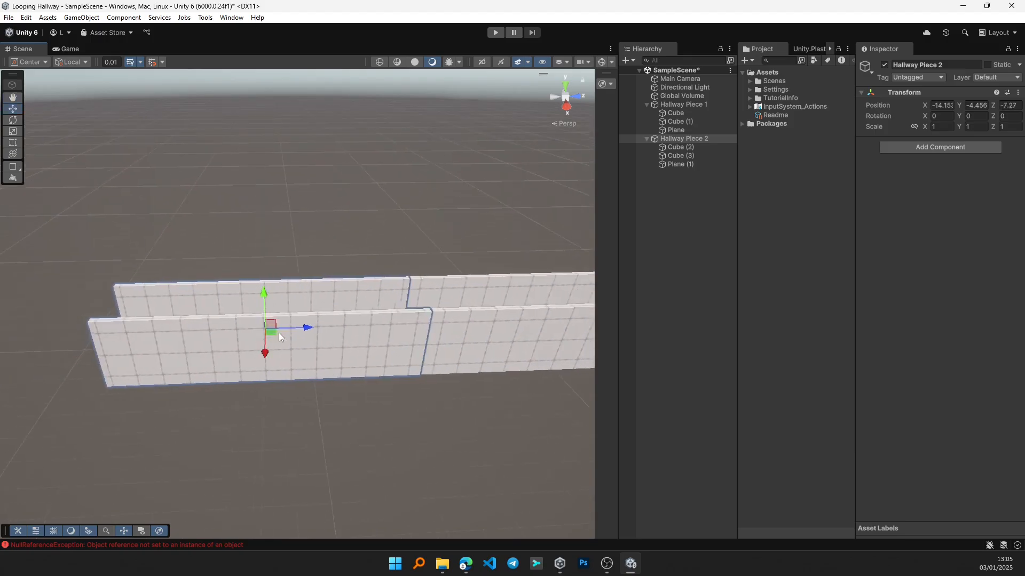
{"action": "left_click_drag", "start_coordinate": [278, 331], "coordinate": [320, 338]}
{"action": "key", "text": "e"}
{"action": "middle_click_drag", "start_coordinate": [268, 368], "coordinate": [260, 361]}
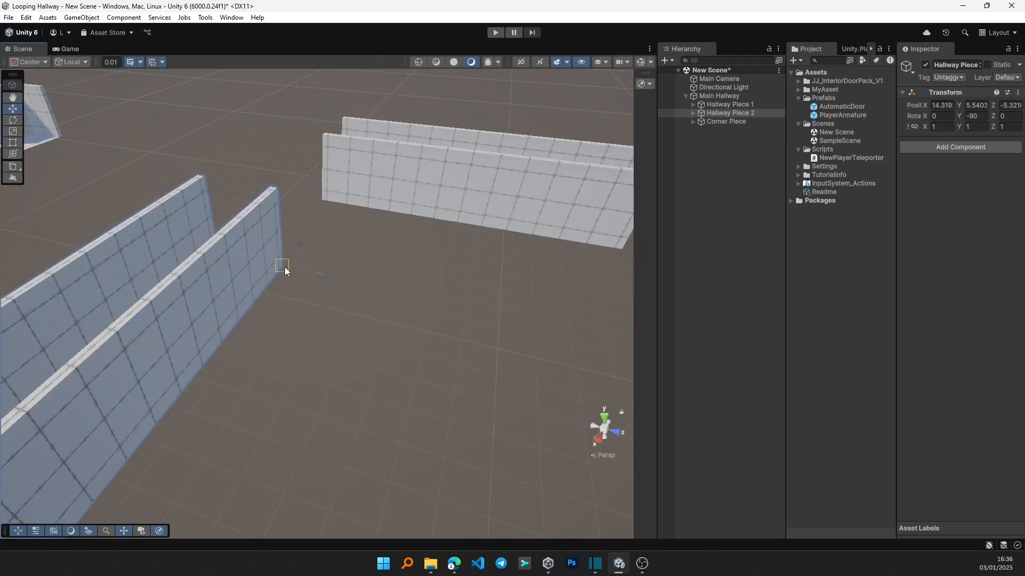
- Vertex-snap the end corner of Hallway Piece 2 to the end of Hallway Piece 1, forming a right-angled turn
{"action": "left_click_drag", "start_coordinate": [284, 267], "coordinate": [311, 229]}
{"action": "middle_click_drag", "start_coordinate": [312, 229], "coordinate": [395, 494]}
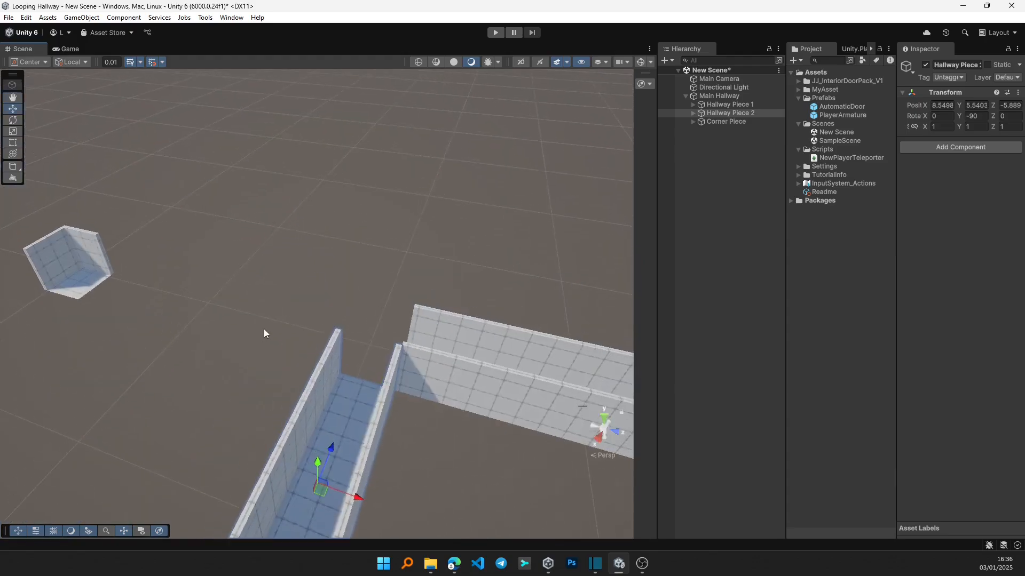
{"action": "right_click_drag", "start_coordinate": [263, 328], "coordinate": [275, 353]}
{"action": "middle_click_drag", "start_coordinate": [276, 353], "coordinate": [267, 319]}
{"action": "scroll", "coordinate": [267, 319], "scroll_direction": "up", "scroll_amount": 6}
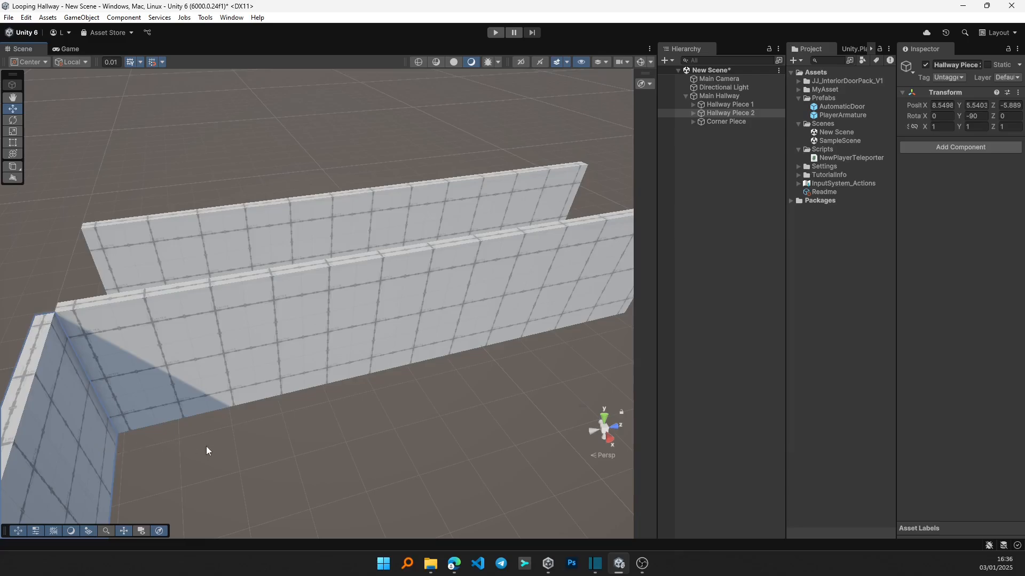
- Refine the vertex snap so Hallway Piece 2's near wall meets the end corner of Hallway Piece 1
{"action": "right_click_drag", "start_coordinate": [206, 446], "coordinate": [197, 427]}
{"action": "key", "text": "v"}
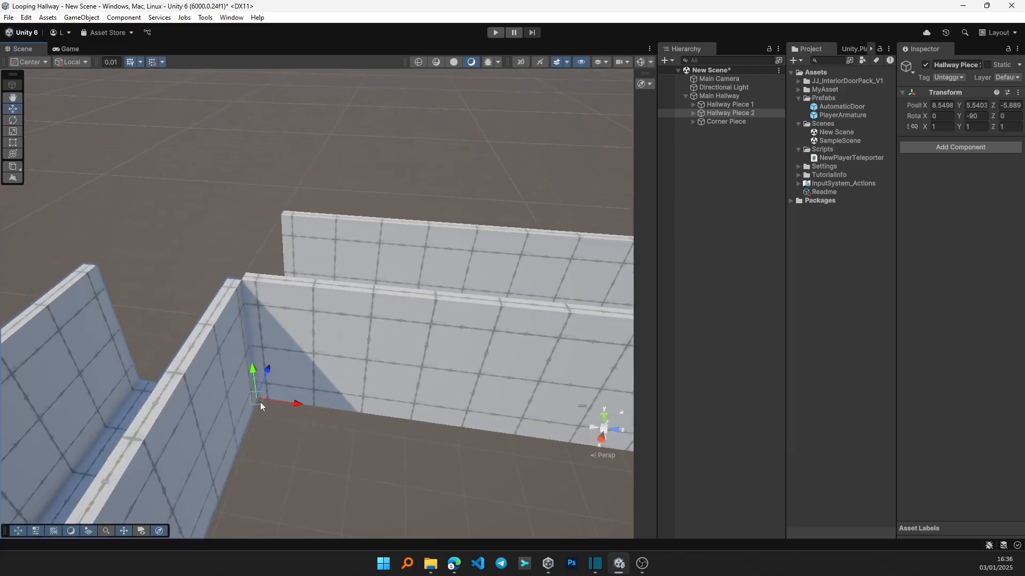
{"action": "mouse_move", "coordinate": [261, 401]}
{"action": "left_mouse_down"}
{"action": "mouse_move", "coordinate": [269, 405]}
{"action": "mouse_move", "coordinate": [256, 401]}
{"action": "left_mouse_up"}
{"action": "right_click_drag", "start_coordinate": [273, 416], "coordinate": [309, 399]}
{"action": "key", "text": "v"}
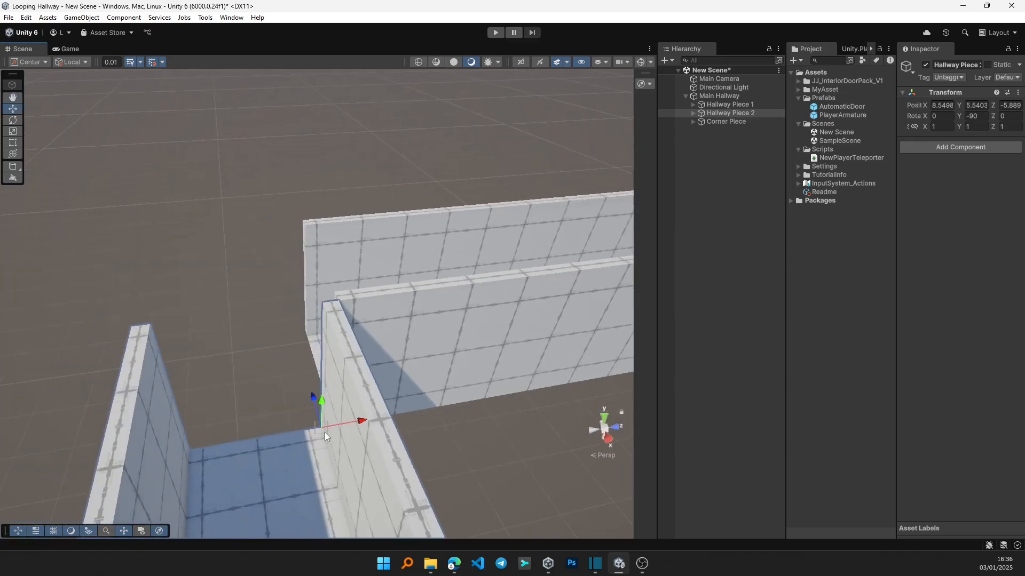
{"action": "left_click_drag", "start_coordinate": [320, 427], "coordinate": [335, 426]}
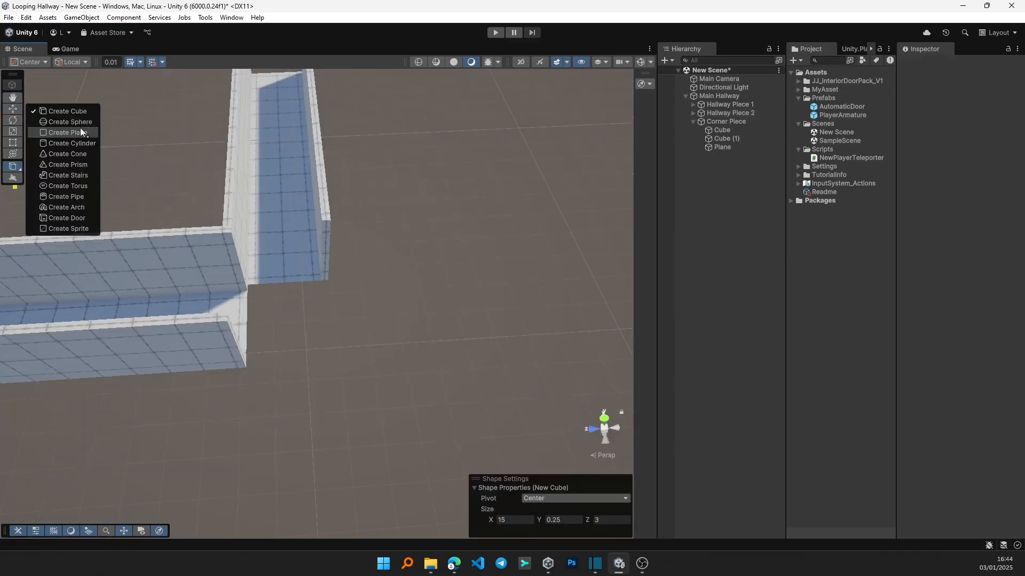
- Draw a ProBuilder plane as the corner floor beside the hallway junction and set its size to X 3 and Z 2.75
{"action": "left_click", "coordinate": [80, 131]}
{"action": "left_click_drag", "start_coordinate": [289, 322], "coordinate": [408, 409]}
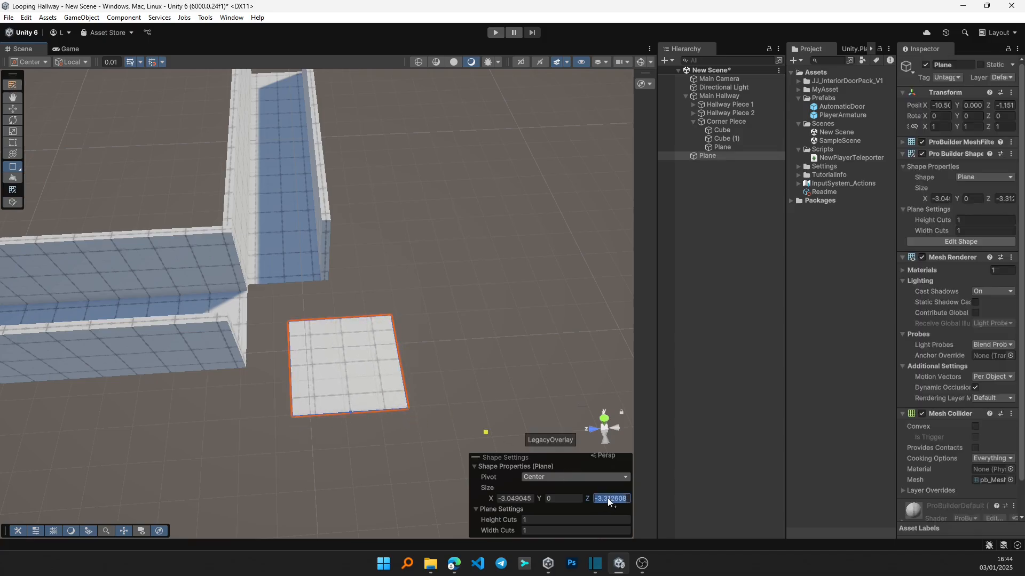
{"action": "type", "text": "2"}
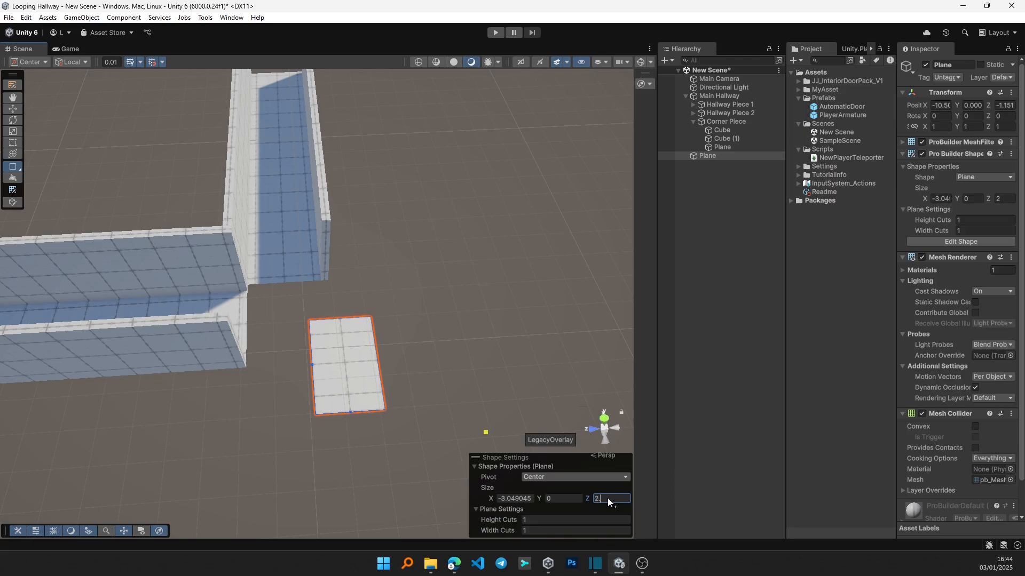
{"action": "type", "text": ".75"}
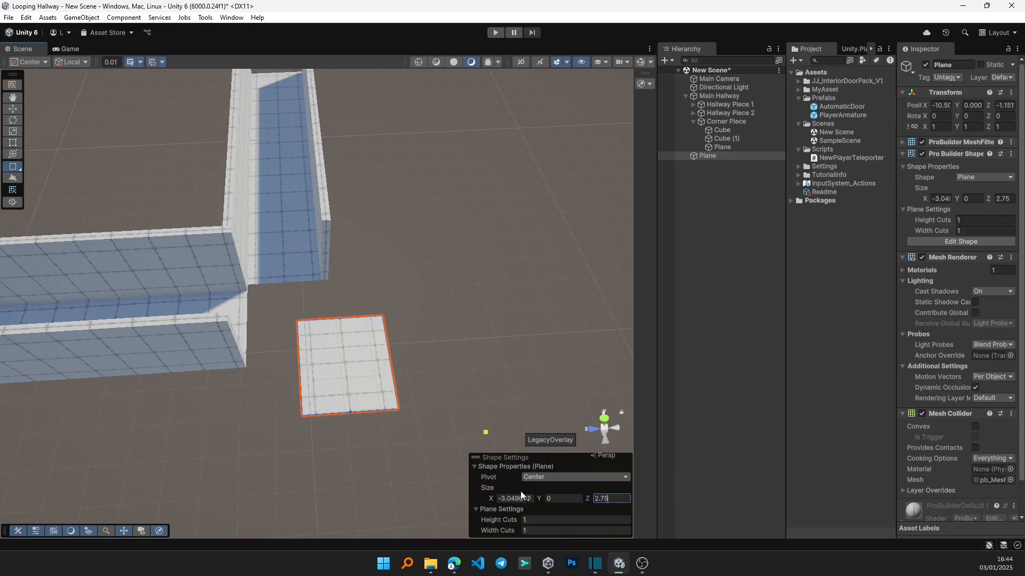
{"action": "left_click", "coordinate": [520, 496]}
{"action": "type", "text": "0"}
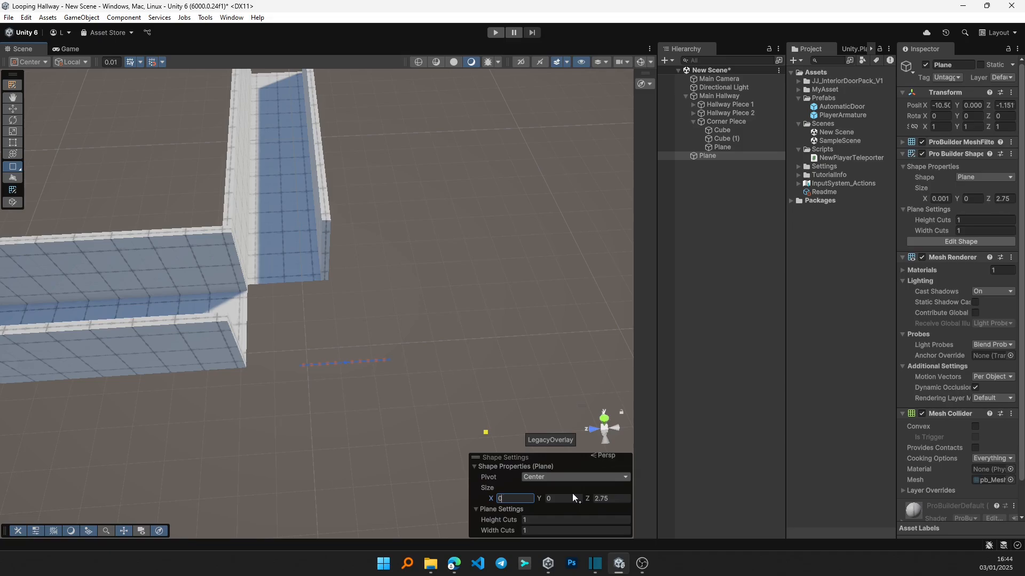
{"action": "type", "text": "."}
{"action": "key", "text": "BackSpace"}
{"action": "key", "text": "BackSpace"}
{"action": "type", "text": "3"}
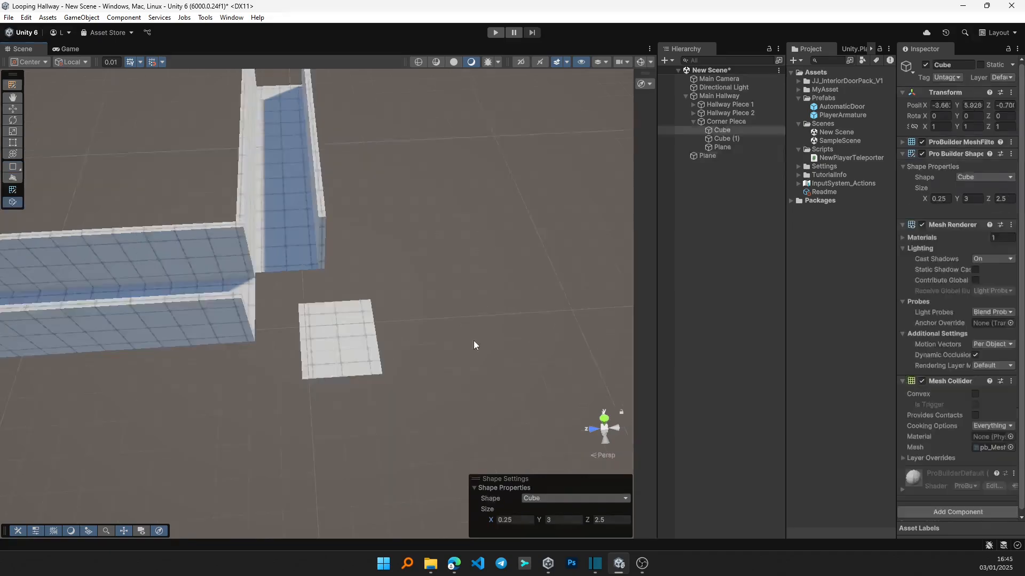
- Draw a ProBuilder cube as a wall along the corner floor's edge, about 0.63 wide, 3.19 high and 3.27 long
{"action": "right_click", "coordinate": [15, 169]}
{"action": "left_click", "coordinate": [64, 111]}
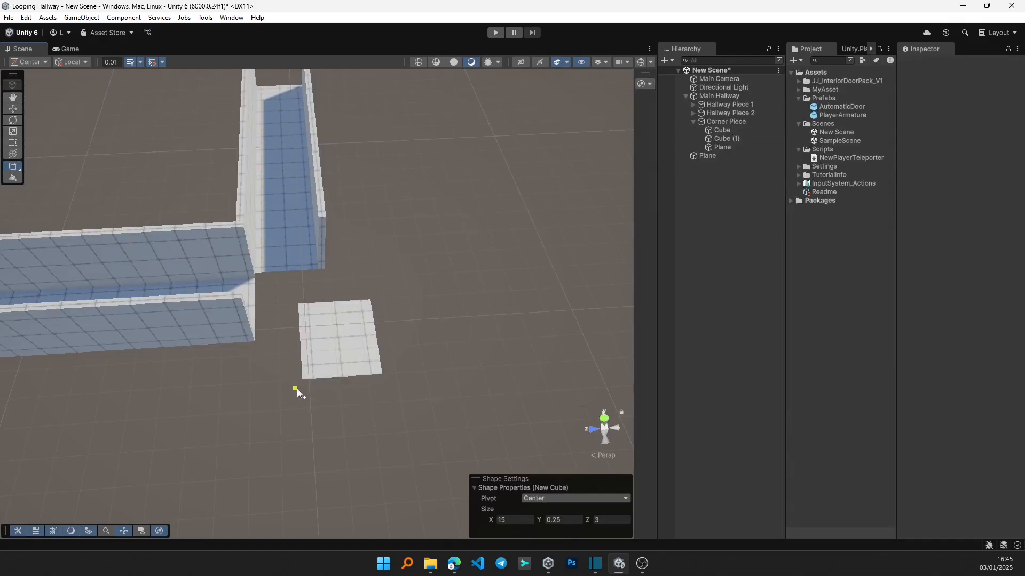
{"action": "left_click_drag", "start_coordinate": [297, 389], "coordinate": [395, 398]}
{"action": "left_click", "coordinate": [395, 357]}
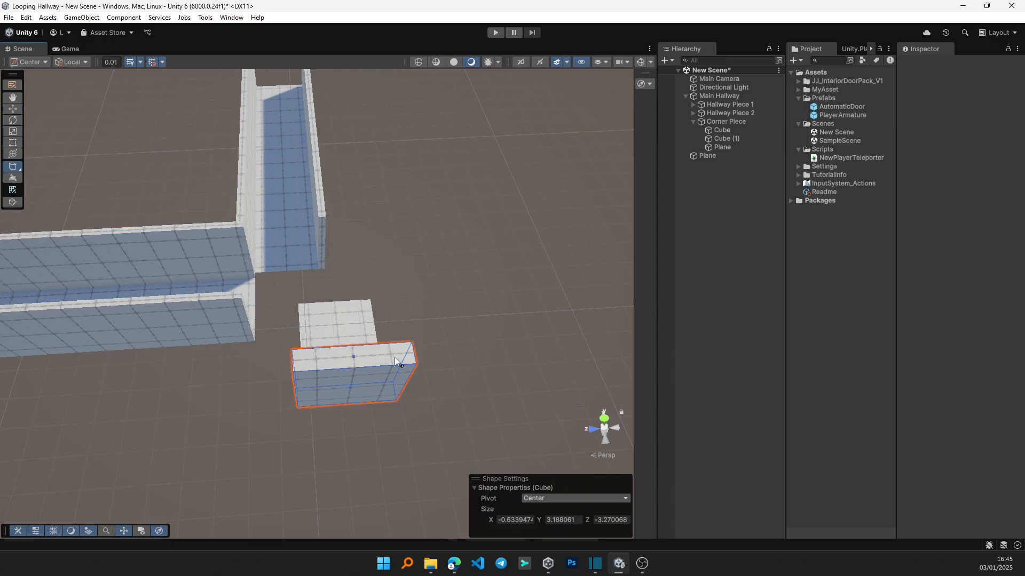
- Set the corner wall cube's size to X 0.25, Y 3 and Z 2.5
{"action": "left_click", "coordinate": [514, 520]}
{"action": "type", "text": "0"}
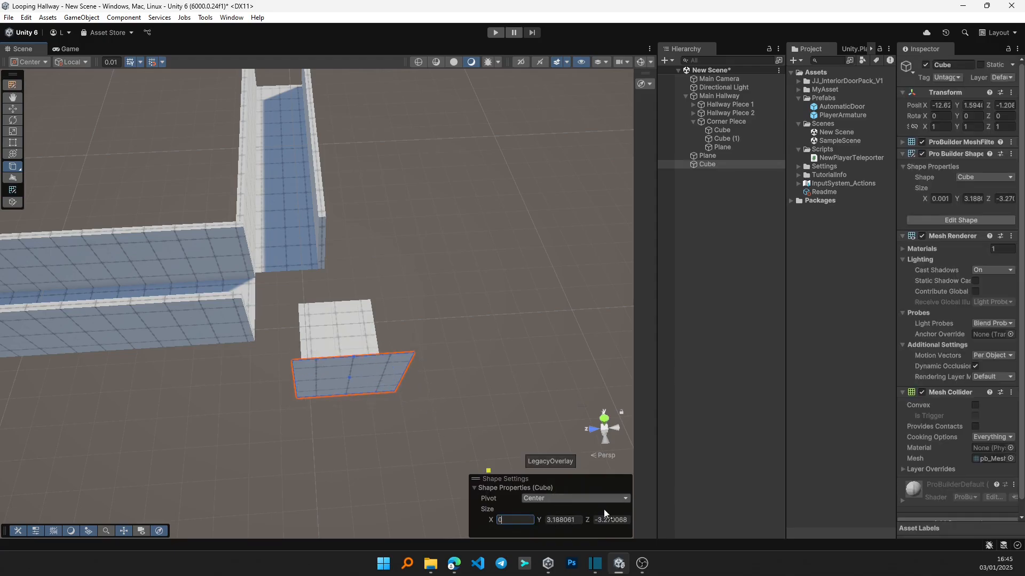
{"action": "type", "text": ".25"}
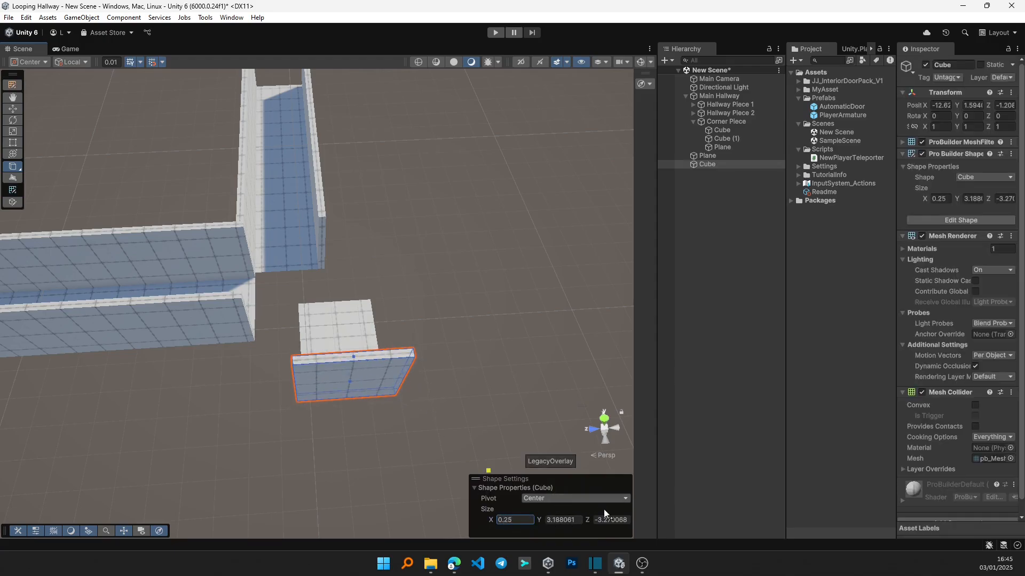
{"action": "key", "text": "Tab"}
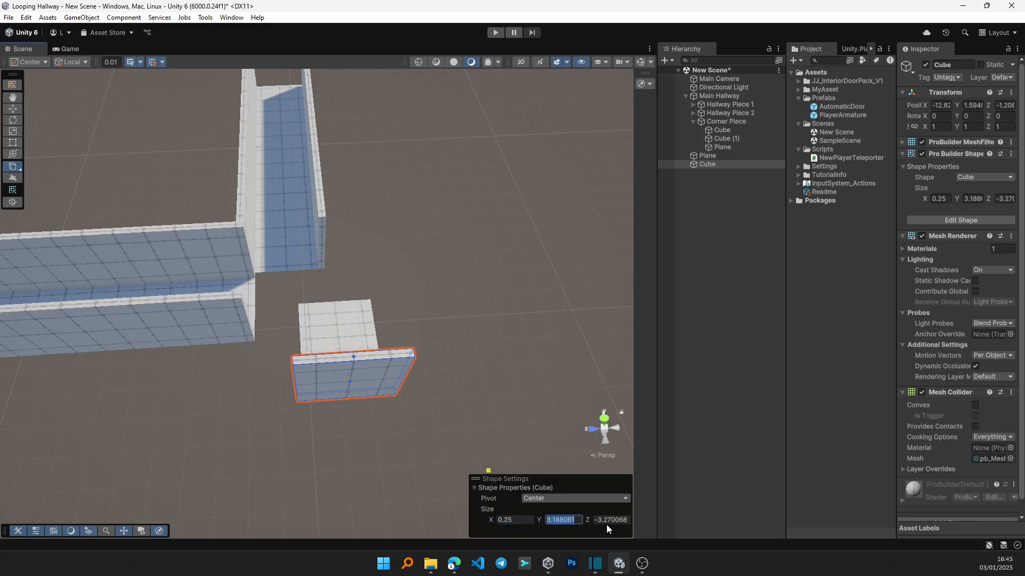
{"action": "type", "text": "3"}
{"action": "key", "text": "Tab"}
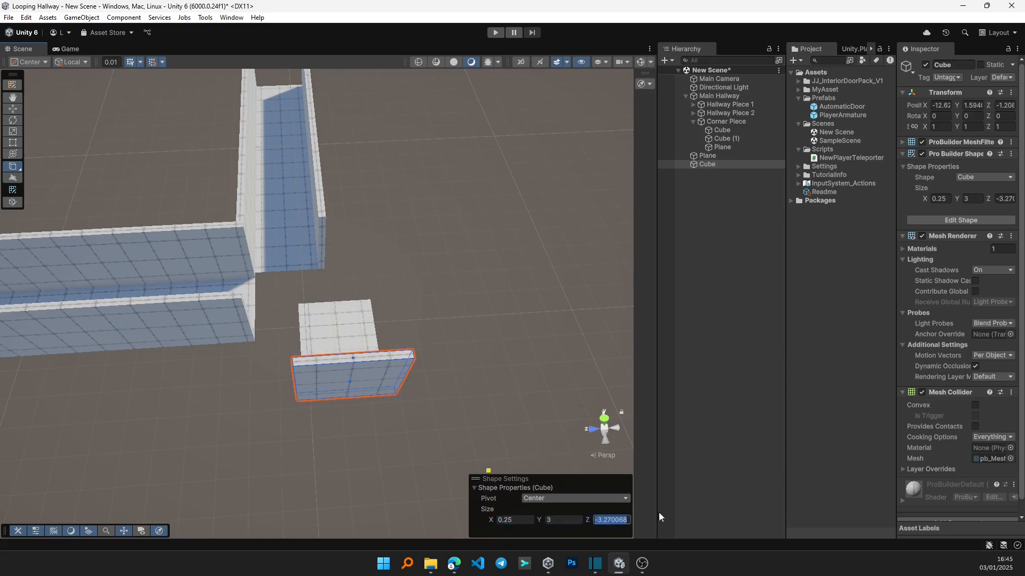
{"action": "type", "text": "2.5"}
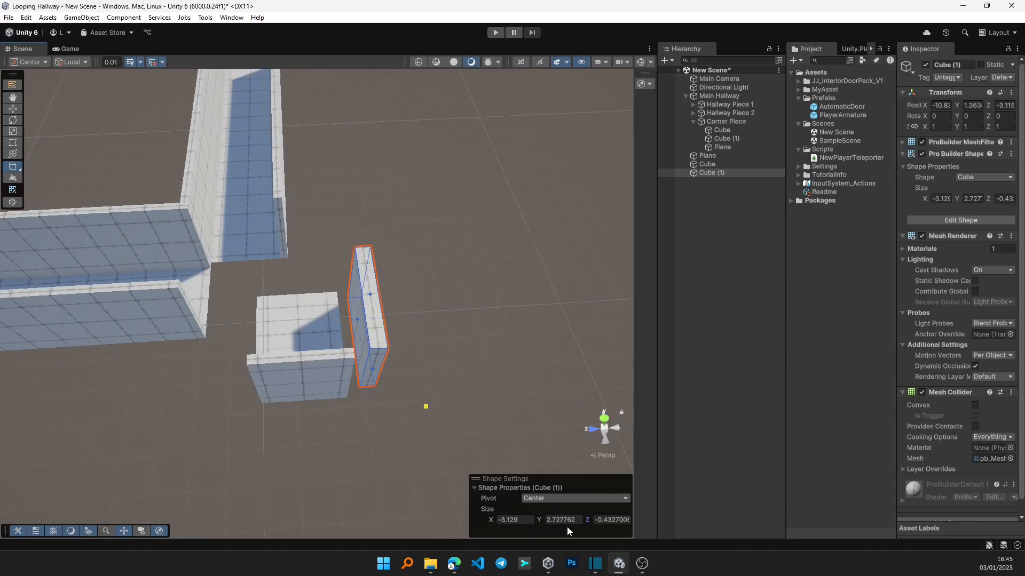
- Set the second corner wall cube's size to X 0.25, Y 3 and Z 3
{"action": "left_click", "coordinate": [528, 520]}
{"action": "type", "text": "0.25"}
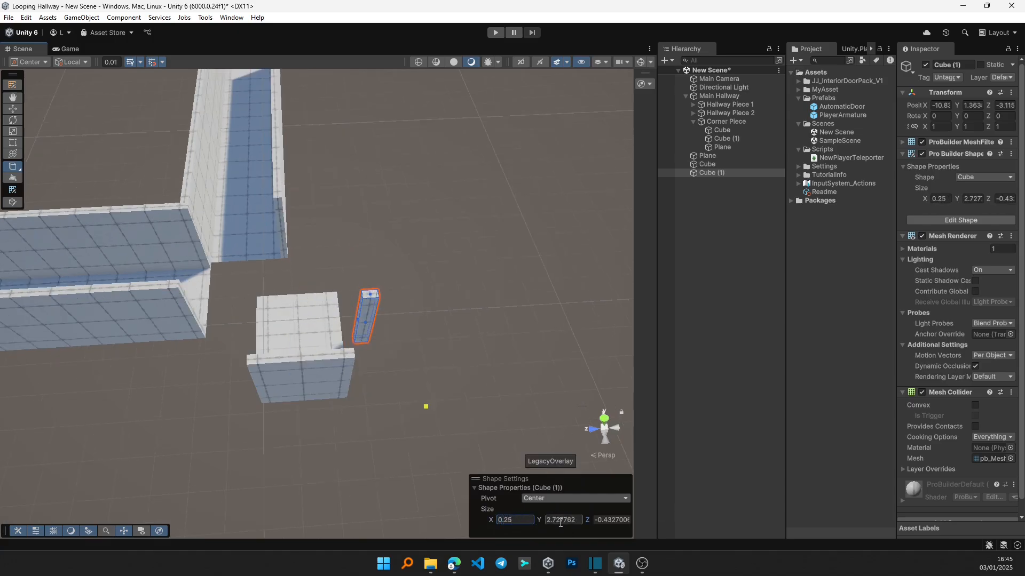
{"action": "left_click", "coordinate": [563, 520]}
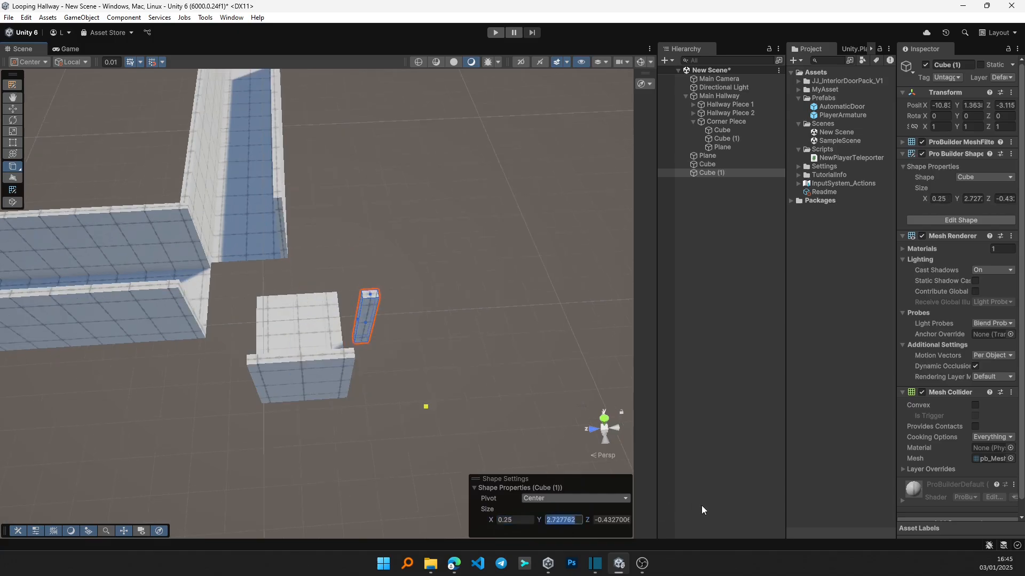
{"action": "type", "text": "3"}
{"action": "left_click", "coordinate": [623, 519]}
{"action": "type", "text": "3"}
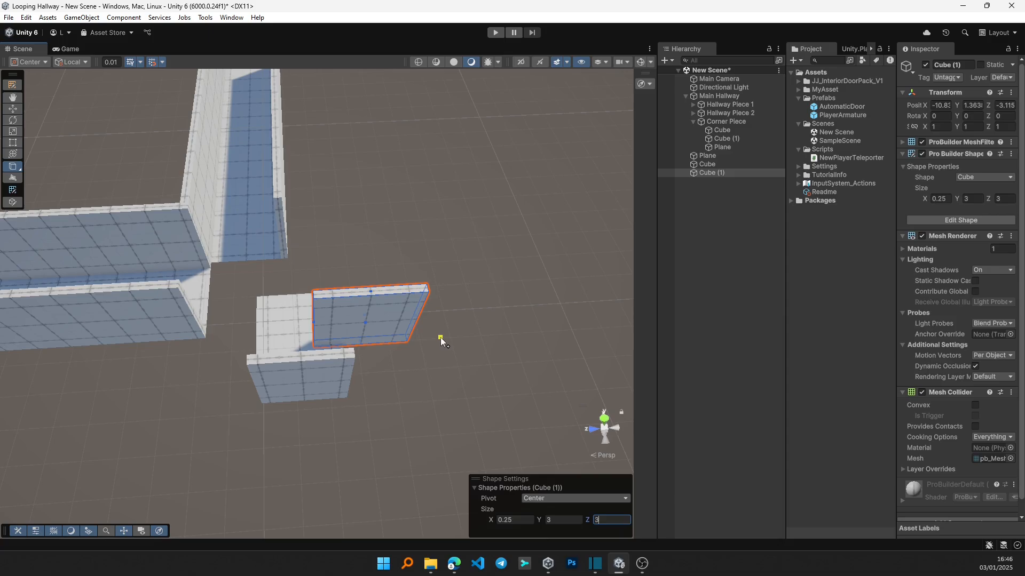
{"action": "key", "text": "ctrl+z"}
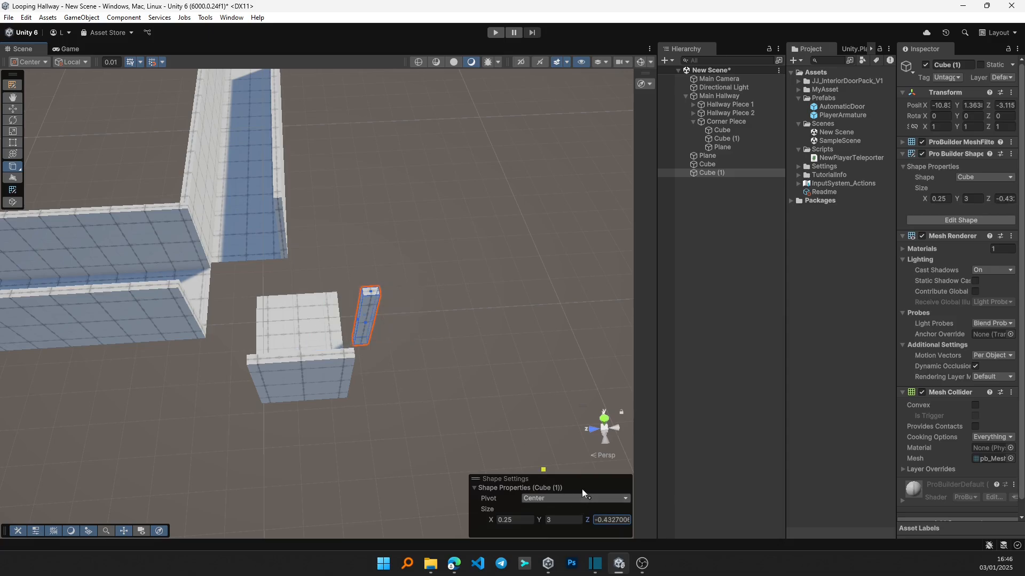
{"action": "left_click", "coordinate": [611, 520]}
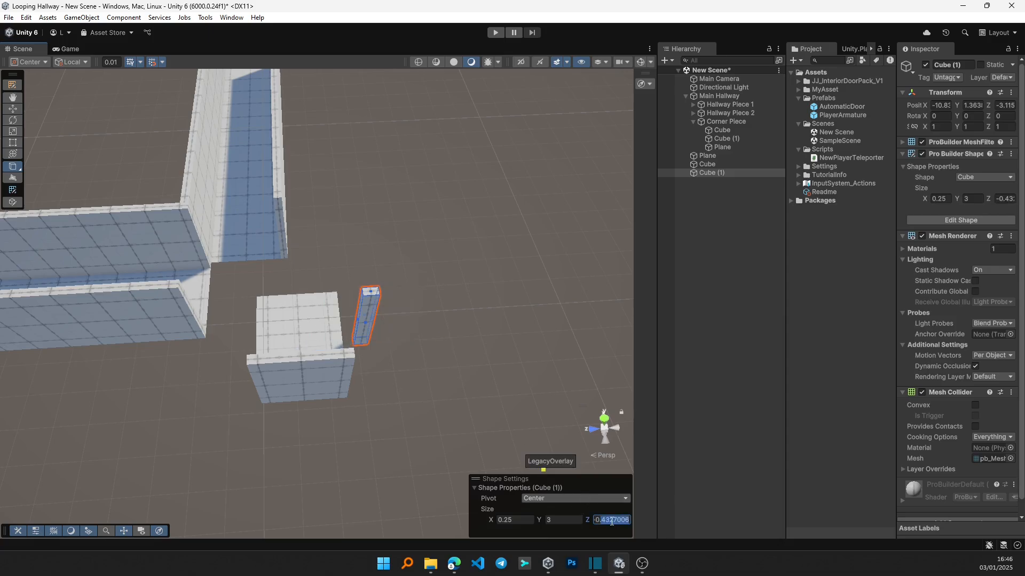
{"action": "type", "text": "-0"}
{"action": "type", "text": "3"}
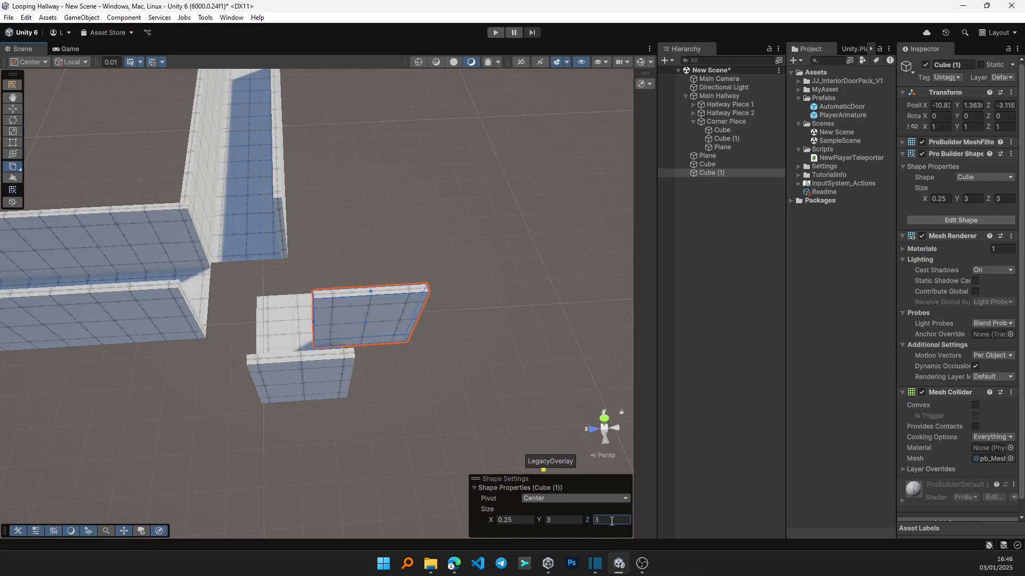
- Rotate the second wall perpendicular to the first, and vertex-snap the corner floor and first wall against its end
{"action": "type", "text": "e"}
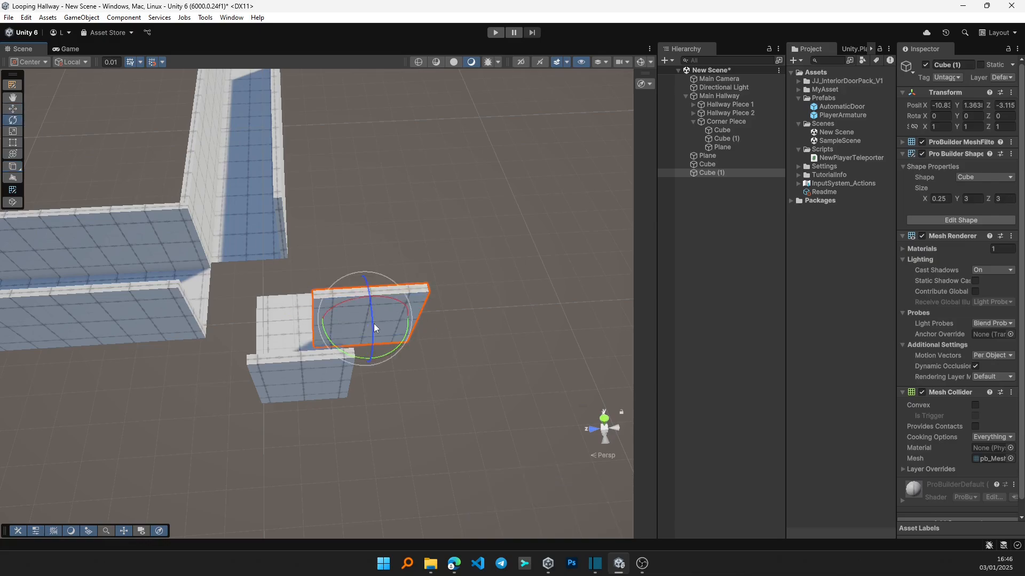
{"action": "left_click_drag", "start_coordinate": [360, 357], "coordinate": [440, 367]}
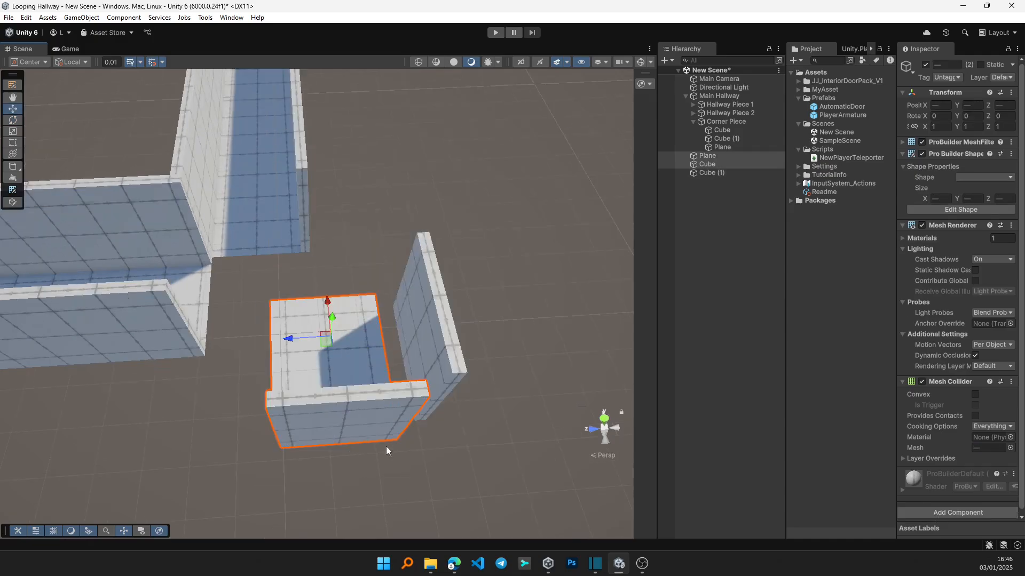
{"action": "key", "text": "v"}
{"action": "left_click_drag", "start_coordinate": [397, 439], "coordinate": [386, 425]}
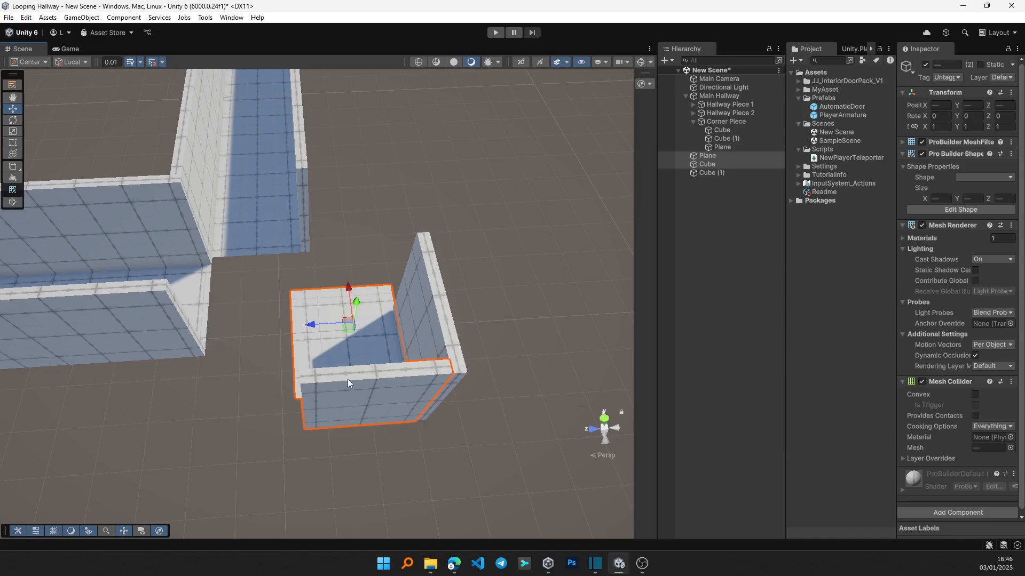
- Vertex-snap the corner floor plane alone so its outer corner meets the lower corner of the two walls
{"action": "left_click", "coordinate": [369, 395]}
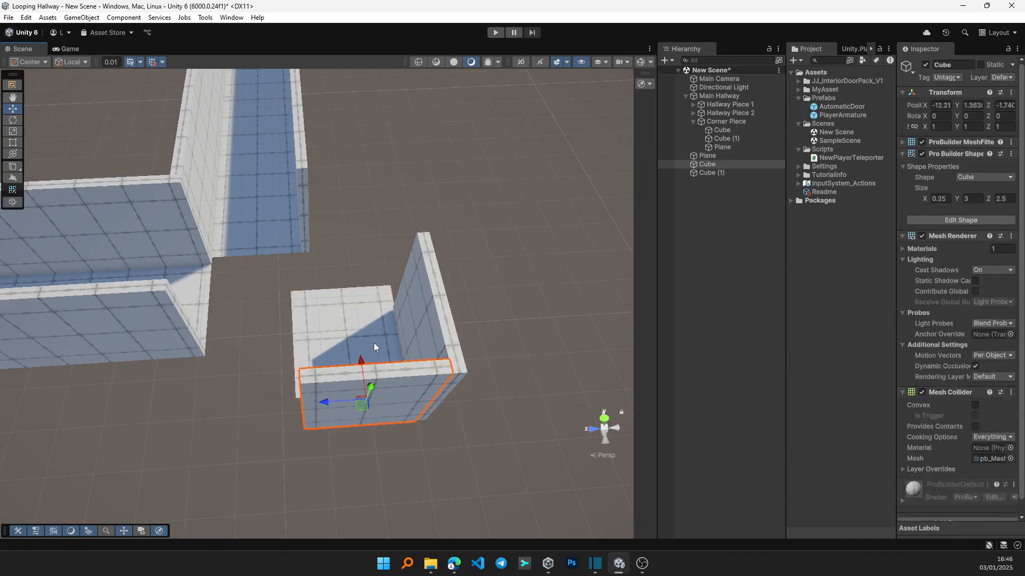
{"action": "left_click", "coordinate": [374, 343]}
{"action": "right_click_drag", "start_coordinate": [231, 402], "coordinate": [409, 351]}
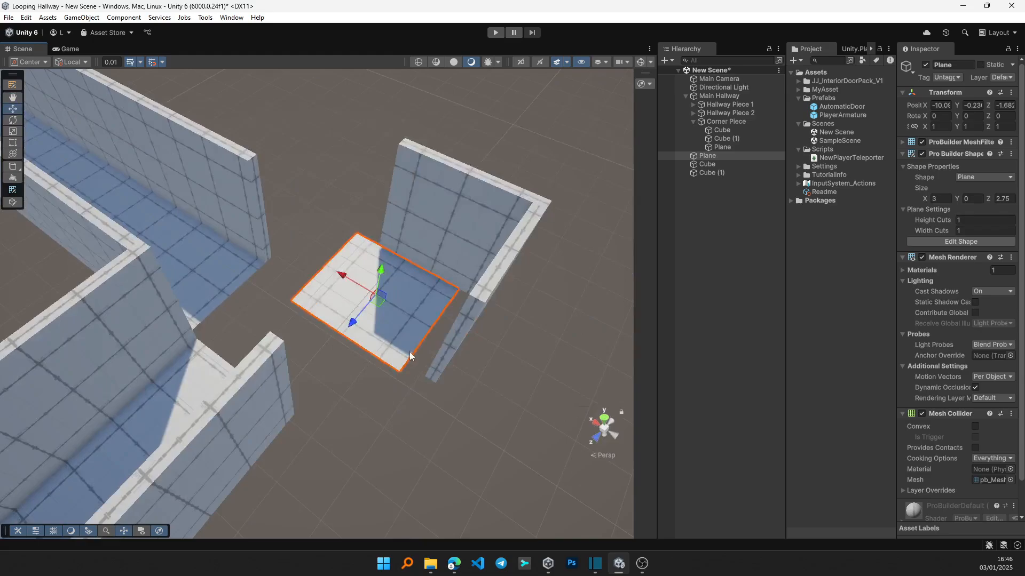
{"action": "key", "text": "v"}
{"action": "left_click_drag", "start_coordinate": [451, 309], "coordinate": [497, 291]}
{"action": "middle_click_drag", "start_coordinate": [480, 366], "coordinate": [338, 368]}
{"action": "right_click_drag", "start_coordinate": [338, 368], "coordinate": [192, 345]}
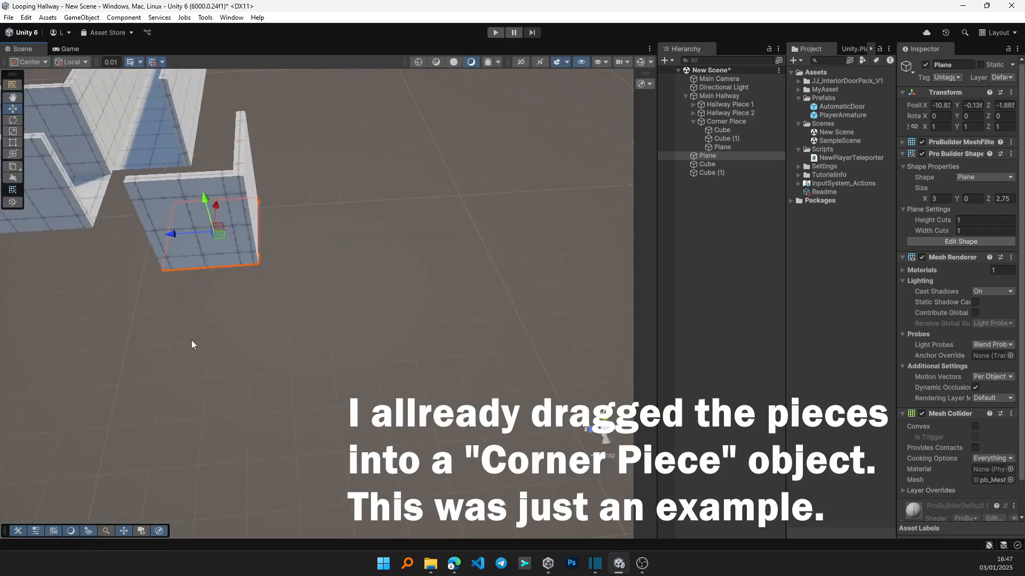
- Vertex-snap the corner floor and both its walls together into the junction between Hallway Piece 1 and Hallway Piece 2
{"action": "middle_click_drag", "start_coordinate": [226, 350], "coordinate": [260, 411]}
{"action": "left_click", "coordinate": [717, 165]}
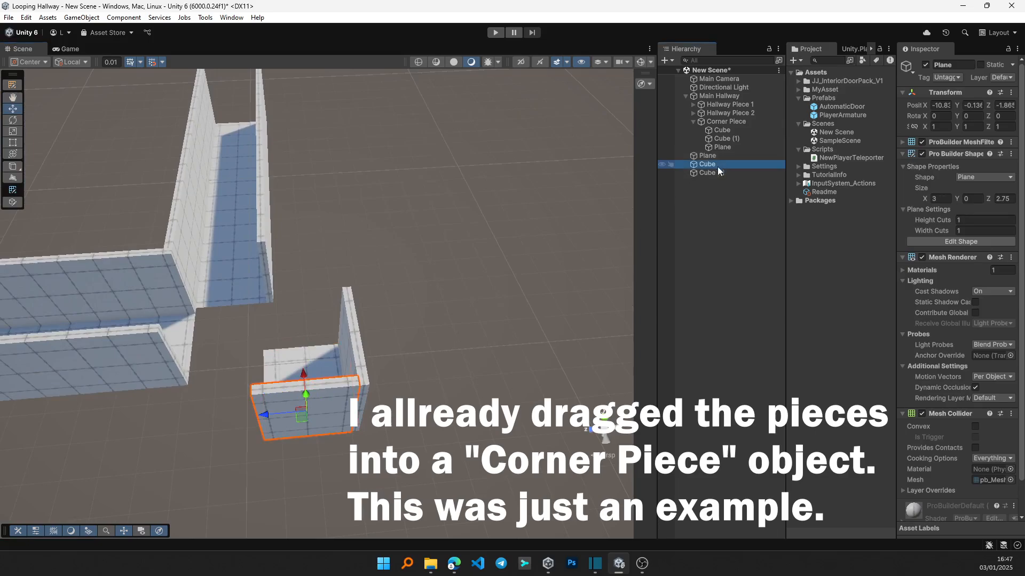
{"action": "left_click", "coordinate": [716, 173], "text": "ctrl"}
{"action": "left_click", "coordinate": [712, 156], "text": "ctrl"}
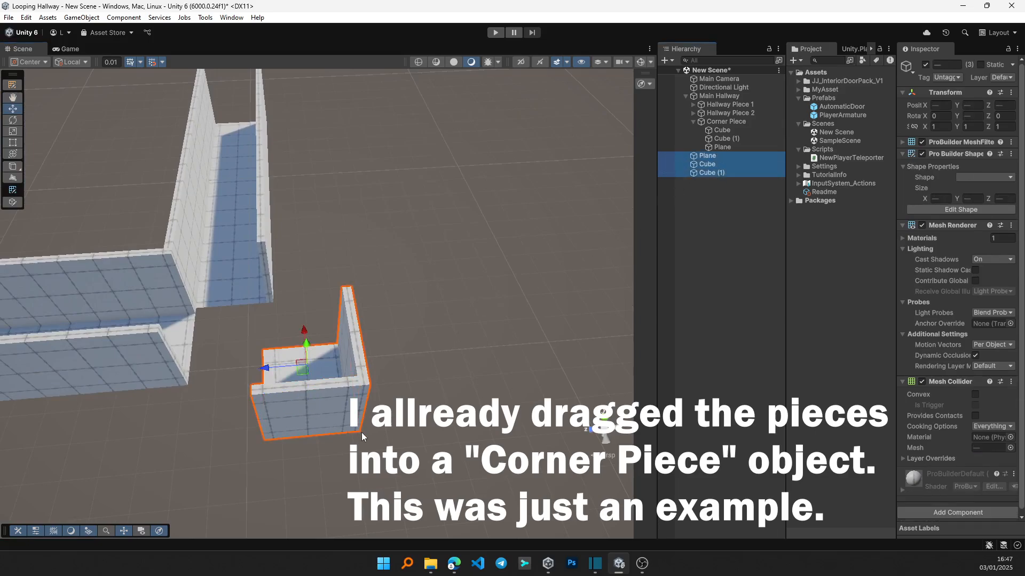
{"action": "key", "text": "v"}
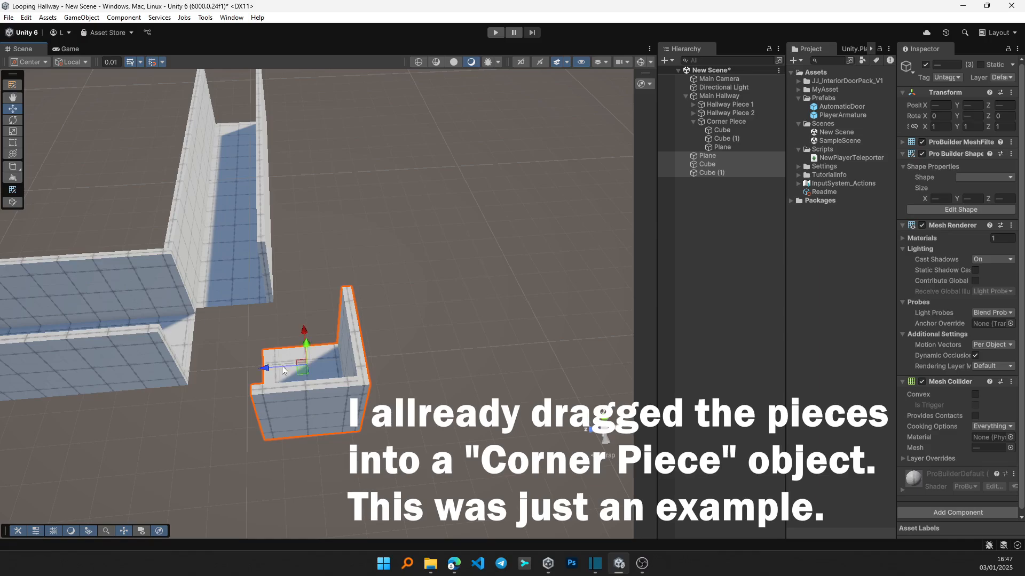
{"action": "key", "text": "v"}
{"action": "left_click_drag", "start_coordinate": [263, 358], "coordinate": [217, 329]}
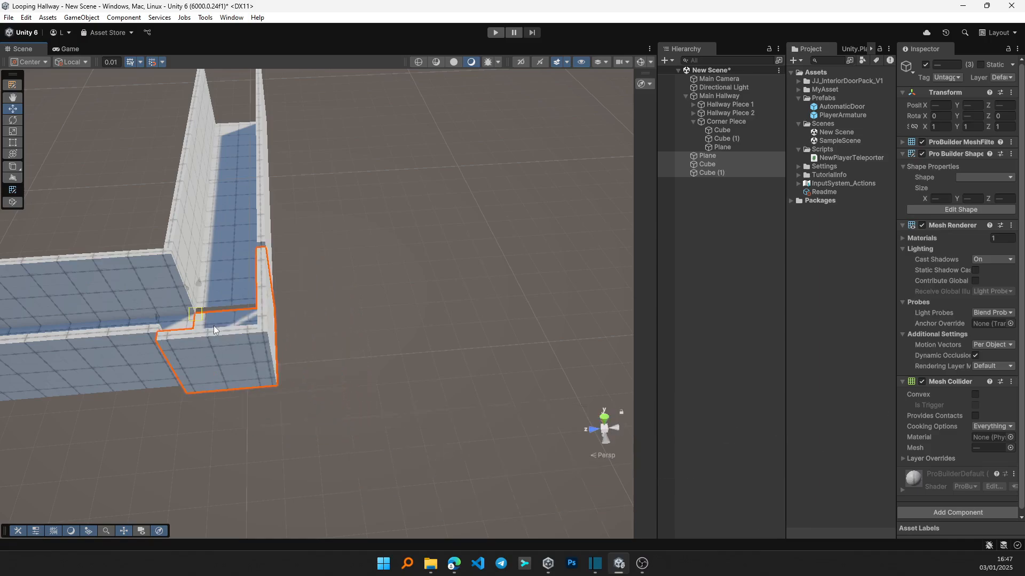
{"action": "key", "text": "ctrl+z"}
{"action": "key", "text": "v"}
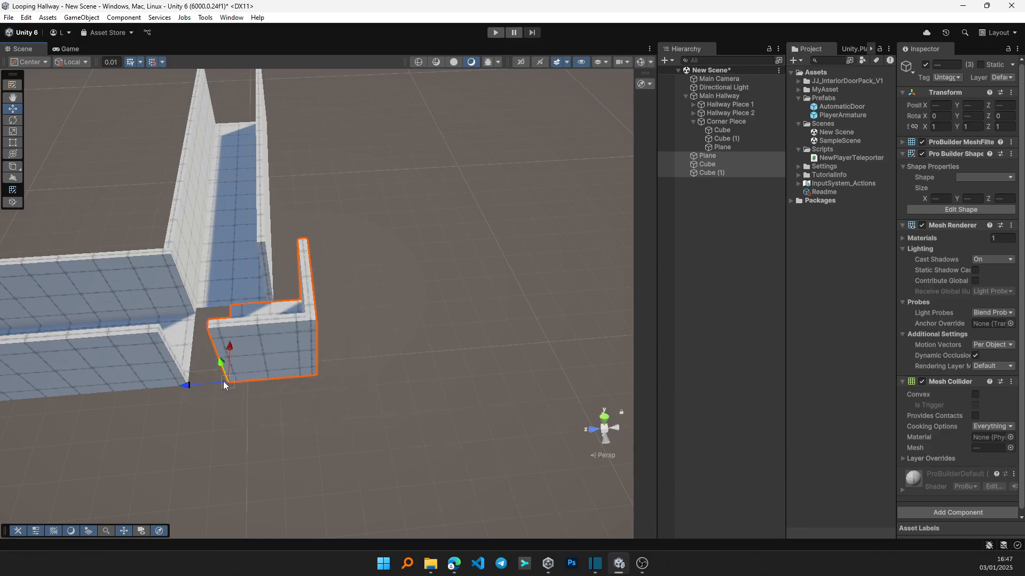
{"action": "left_click_drag", "start_coordinate": [227, 381], "coordinate": [197, 383]}
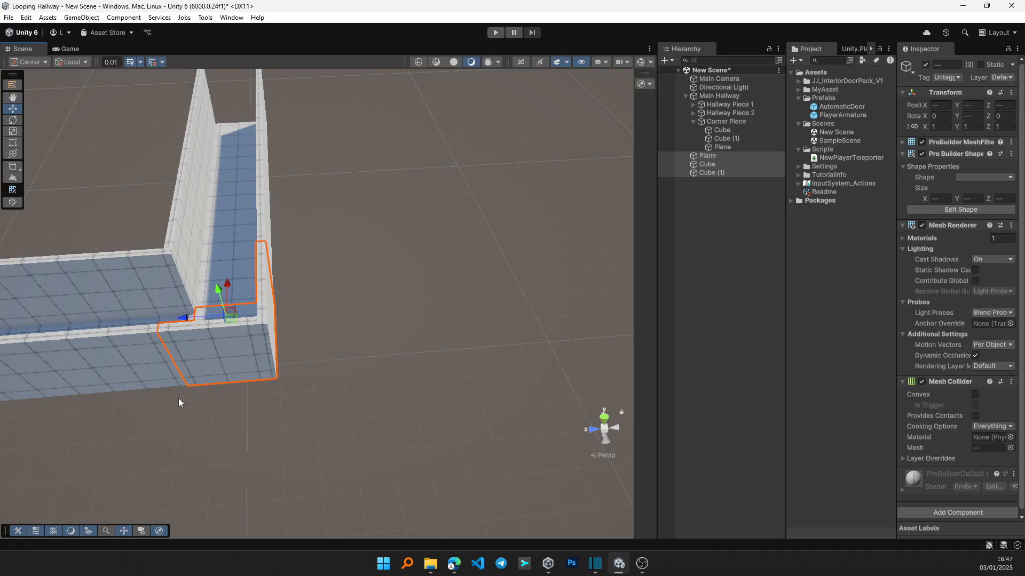
{"action": "scroll", "coordinate": [178, 398], "scroll_direction": "down", "scroll_amount": 3}
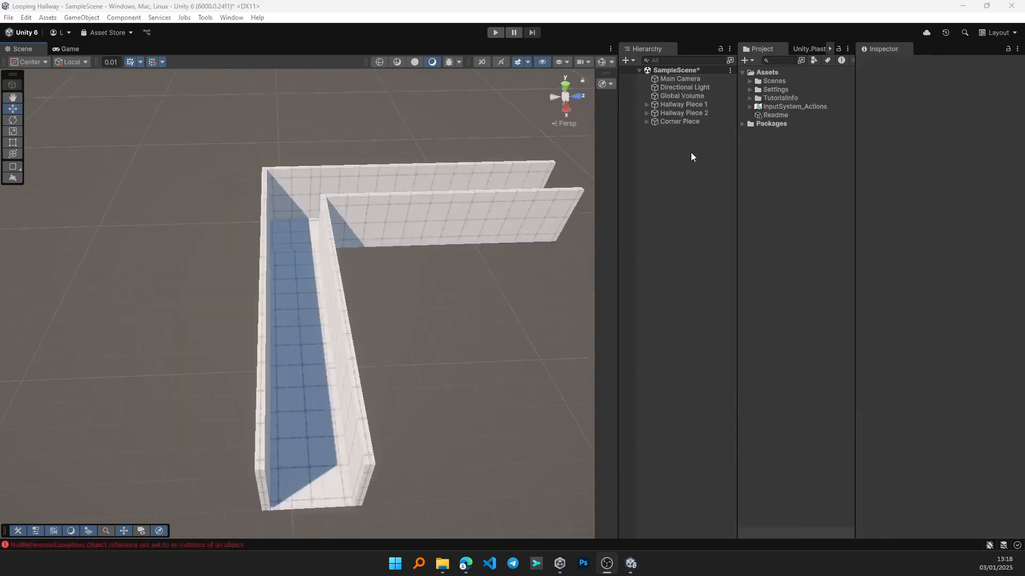
- Create an empty object in the scene and name it Main Hallway
{"action": "left_click", "coordinate": [627, 60]}
{"action": "left_click", "coordinate": [656, 72]}
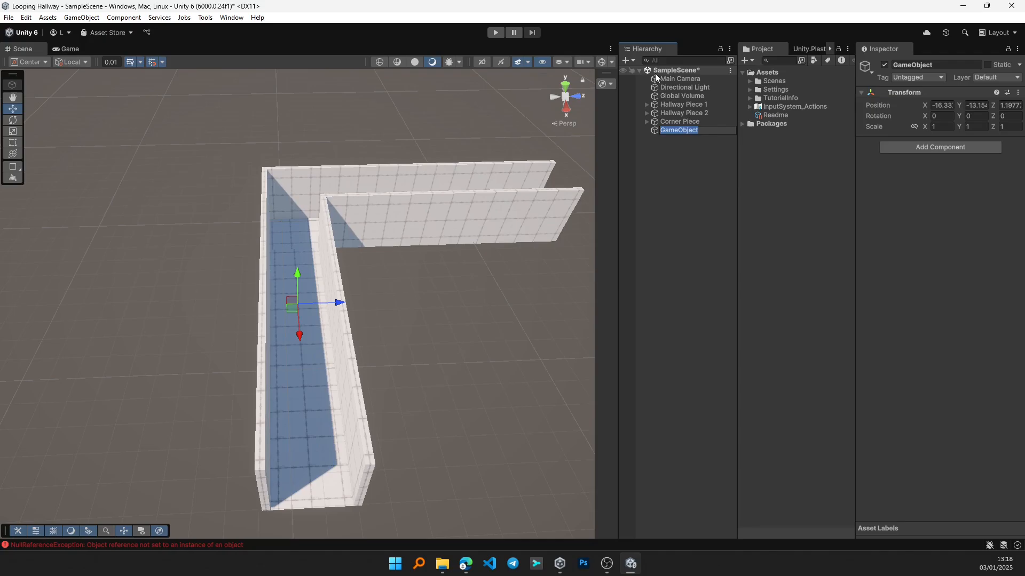
{"action": "type", "text": "Main Hallway"}
{"action": "key", "text": "Return"}
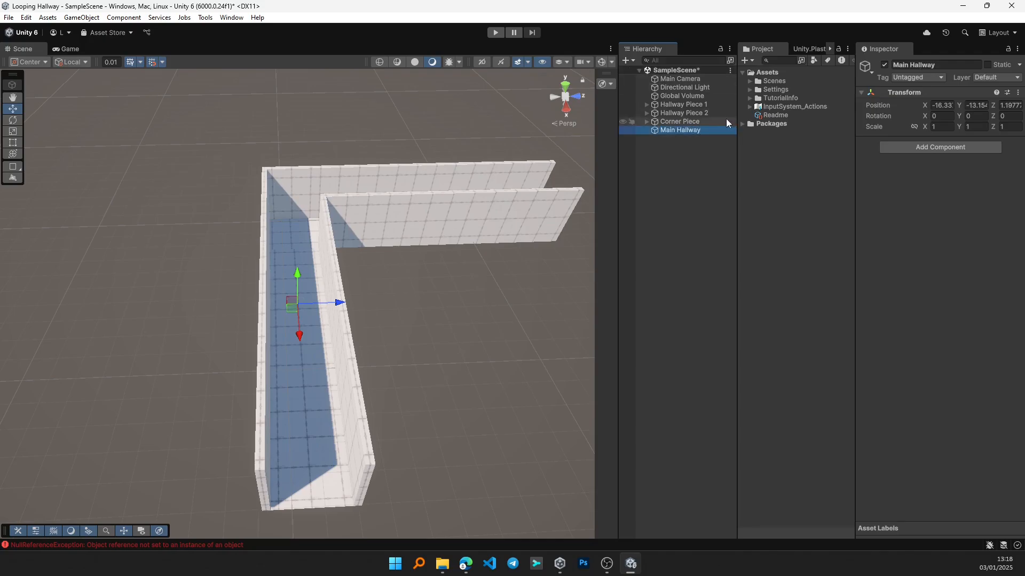
- Parent Hallway Piece 1, Hallway Piece 2 and Corner Piece under Main Hallway
{"action": "left_click", "coordinate": [693, 105]}
{"action": "left_click", "coordinate": [691, 113], "text": "ctrl"}
{"action": "left_click", "coordinate": [691, 122], "text": "ctrl"}
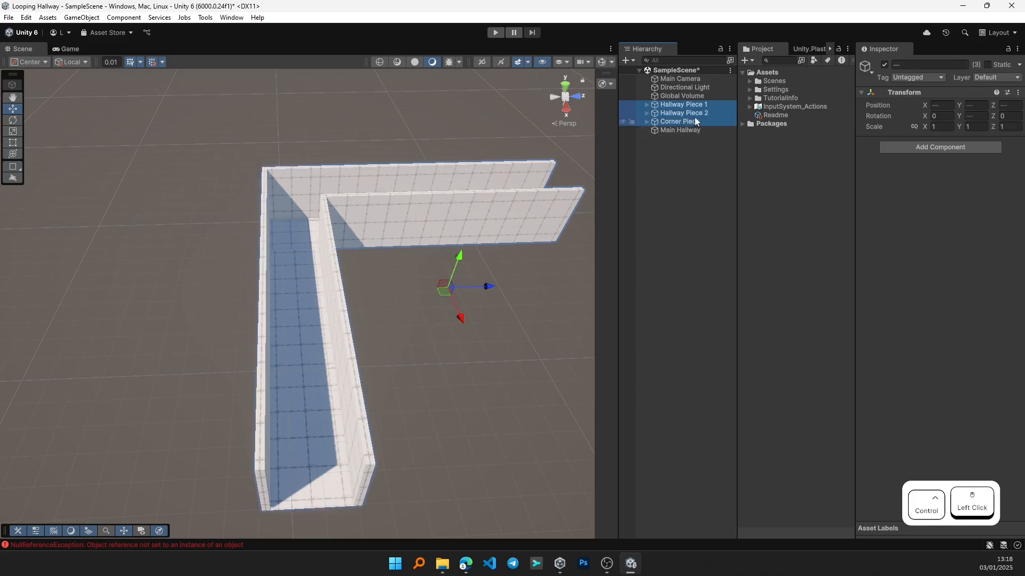
{"action": "left_click_drag", "start_coordinate": [694, 119], "coordinate": [689, 130]}
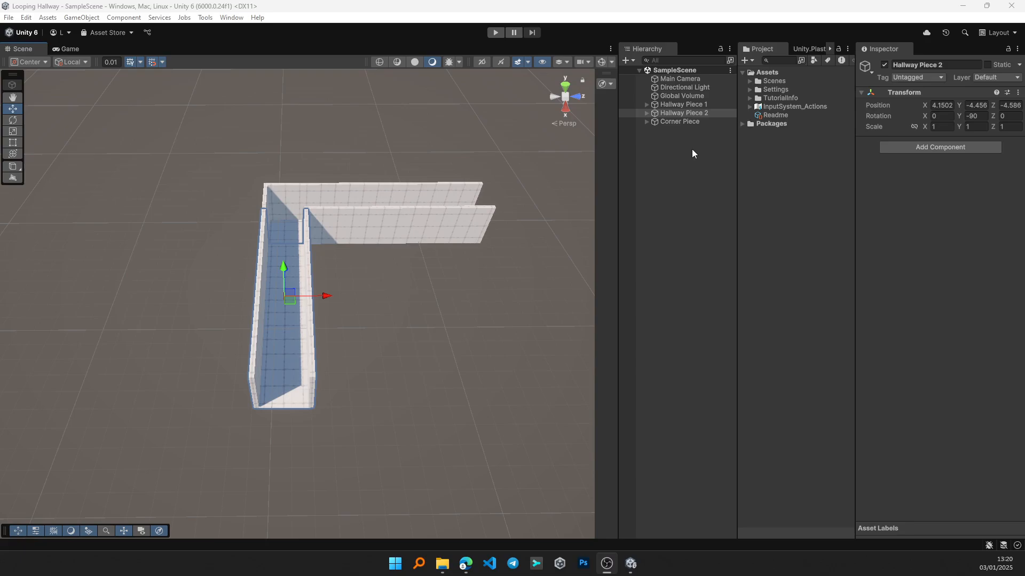
- Duplicate Hallway Piece 2 and move the copy in line beyond its open end, to about X 17.49
{"action": "left_click", "coordinate": [700, 112]}
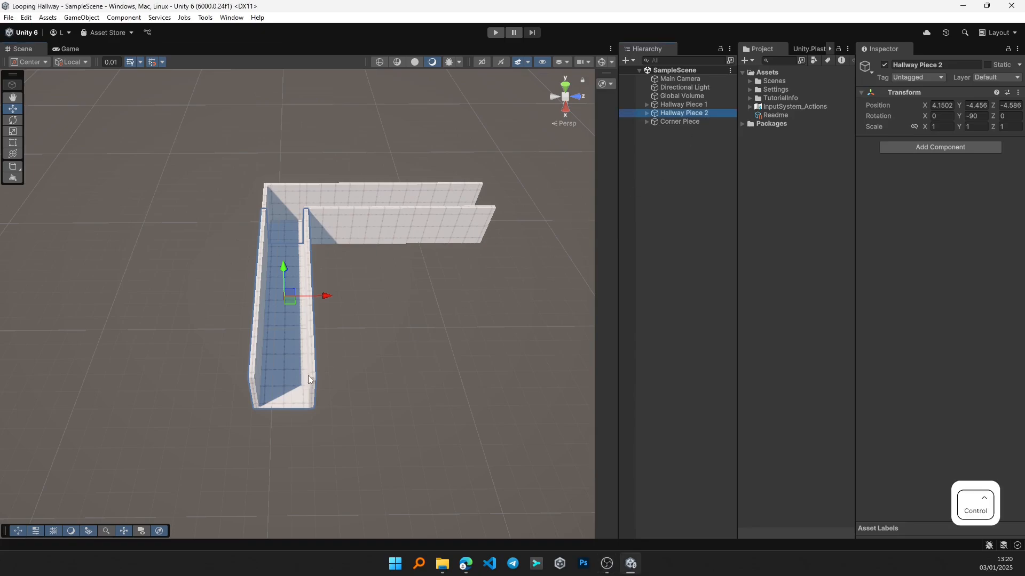
{"action": "key", "text": "ctrl+c"}
{"action": "key", "text": "ctrl+v"}
{"action": "right_click_drag", "start_coordinate": [289, 273], "coordinate": [285, 241]}
{"action": "left_click_drag", "start_coordinate": [268, 248], "coordinate": [177, 466]}
{"action": "right_click_drag", "start_coordinate": [177, 467], "coordinate": [365, 363]}
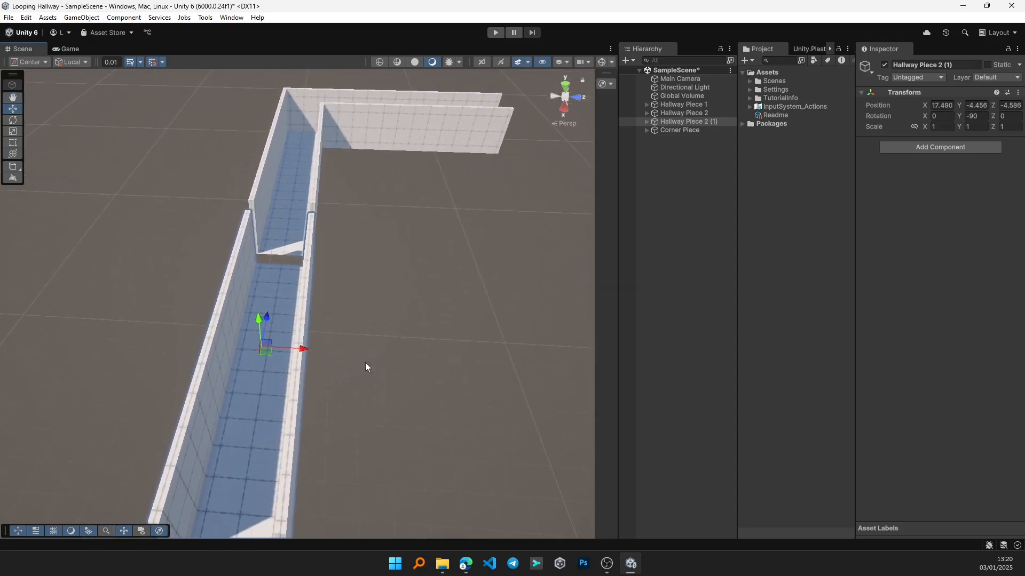
- Select both walls and the floor of the duplicated hallway piece and open their ProBuilder shape for editing
{"action": "left_click", "coordinate": [231, 368]}
{"action": "middle_click_drag", "start_coordinate": [379, 397], "coordinate": [379, 375]}
{"action": "left_click", "coordinate": [273, 335], "text": "ctrl"}
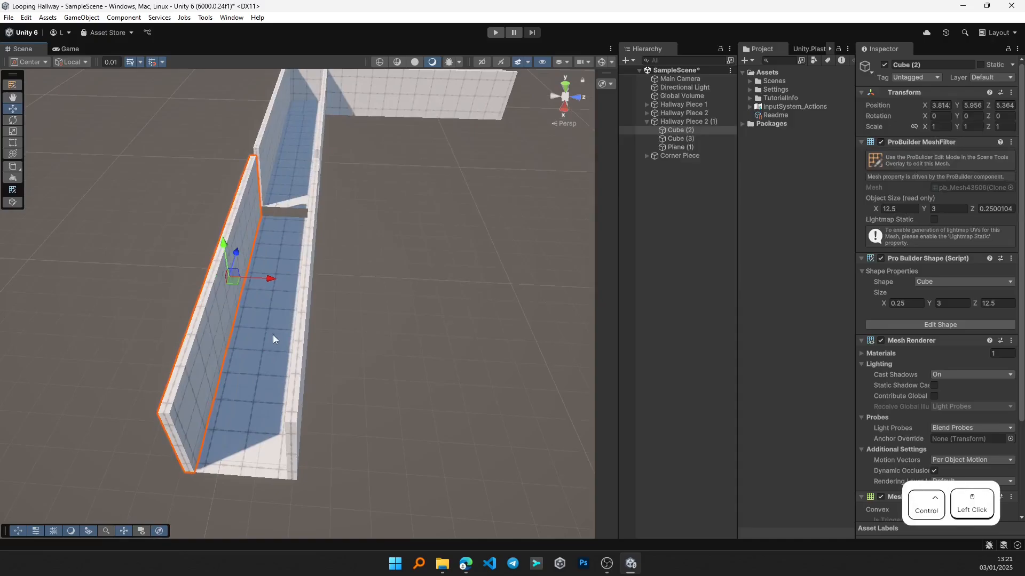
{"action": "left_click", "coordinate": [300, 330], "text": "ctrl"}
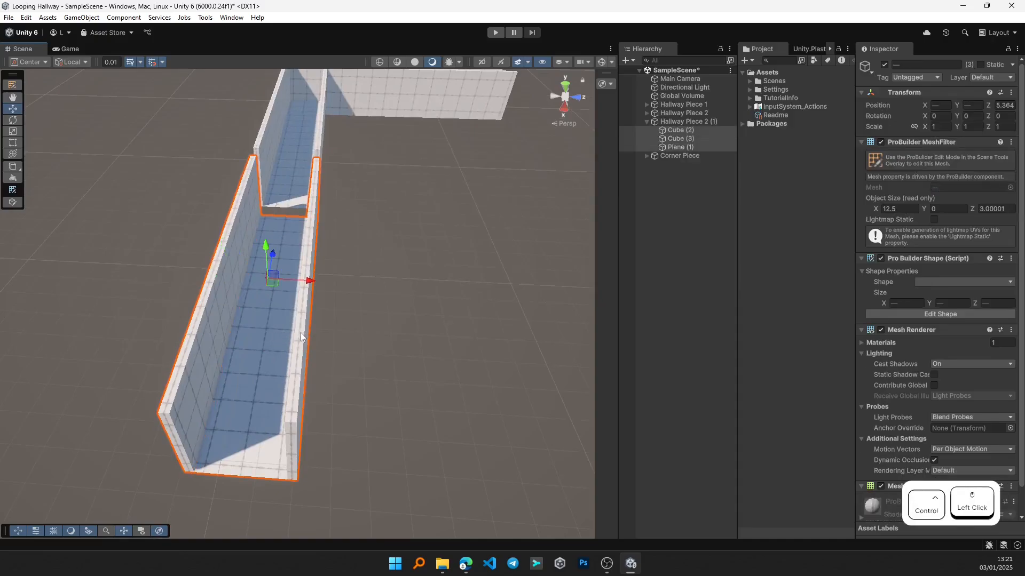
{"action": "left_click", "coordinate": [13, 203]}
{"action": "left_click_drag", "start_coordinate": [546, 531], "coordinate": [476, 524]}
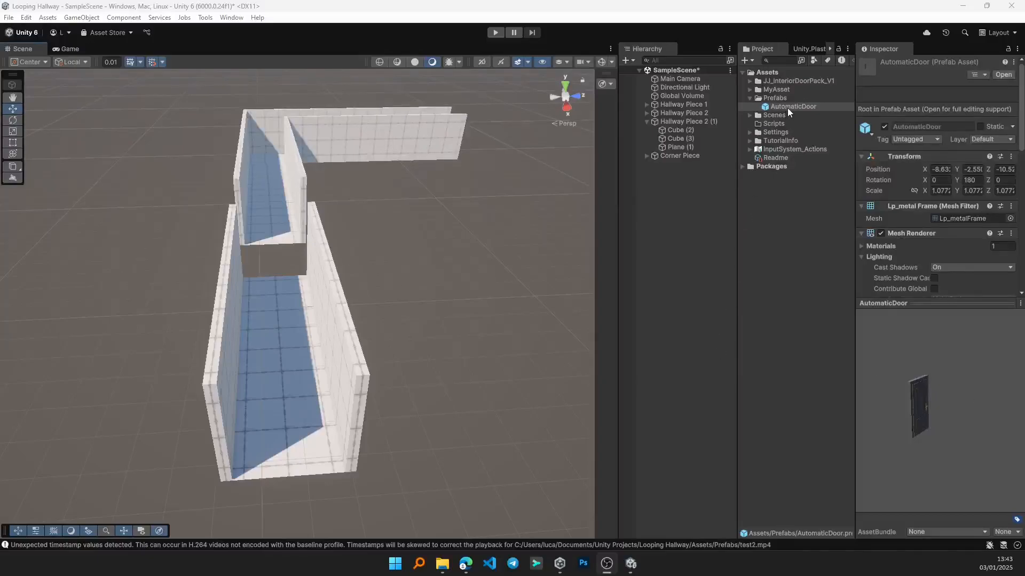
- Place the AutomaticDoor prefab inside the duplicated hallway and rotate it to 270 degrees about Y so it faces along the hallway
{"action": "left_click_drag", "start_coordinate": [788, 105], "coordinate": [274, 296]}
{"action": "scroll", "coordinate": [275, 315], "scroll_direction": "up", "scroll_amount": 5}
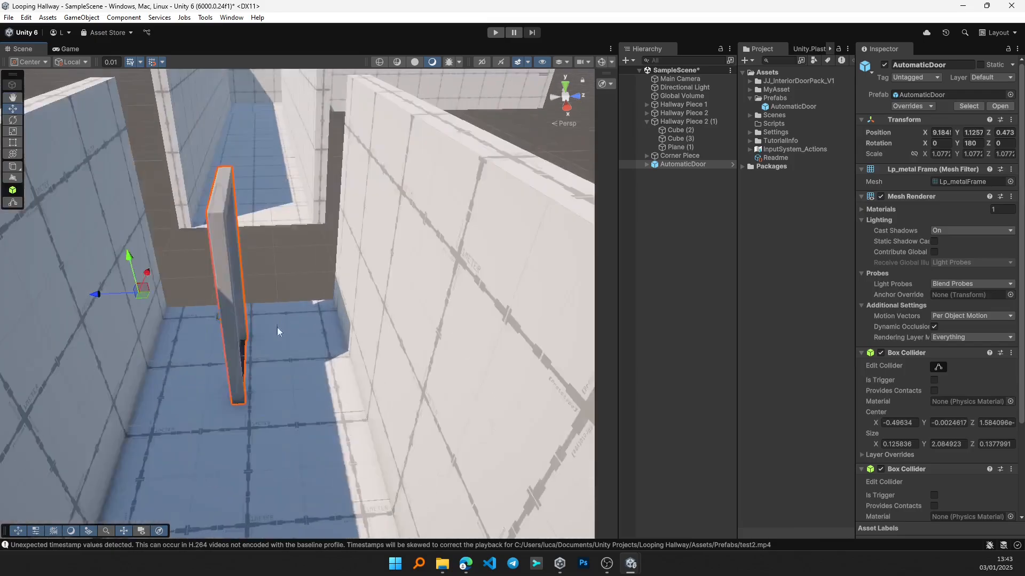
{"action": "middle_click_drag", "start_coordinate": [277, 342], "coordinate": [286, 357]}
{"action": "right_click_drag", "start_coordinate": [307, 360], "coordinate": [291, 360]}
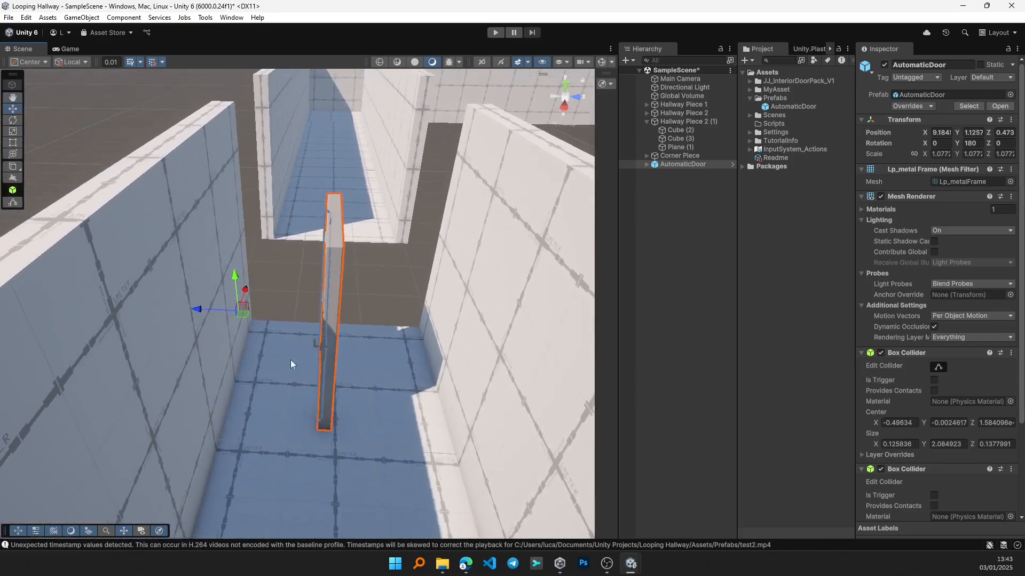
{"action": "middle_click_drag", "start_coordinate": [290, 360], "coordinate": [315, 367]}
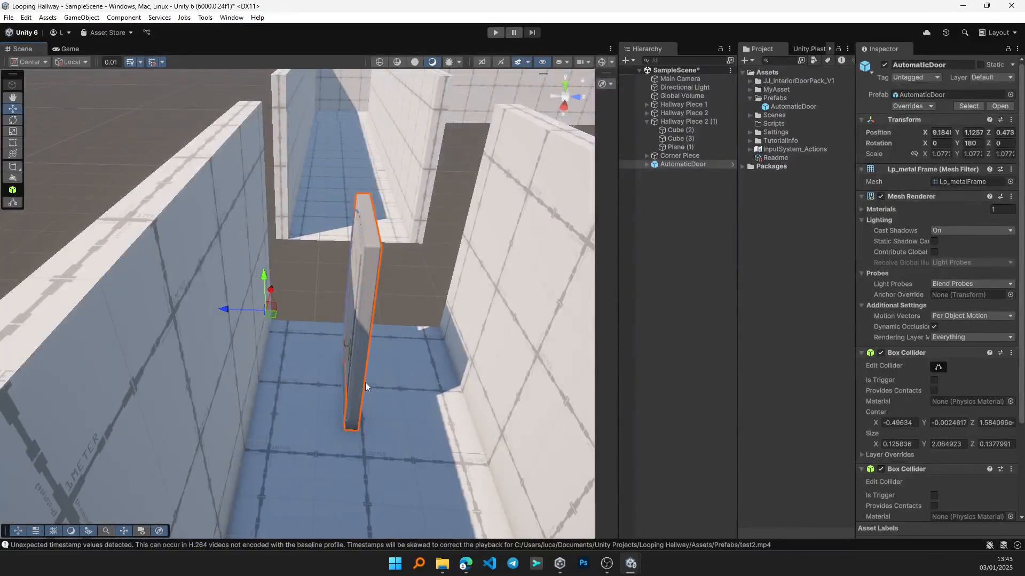
{"action": "key", "text": "e"}
{"action": "key", "text": "ctrl"}
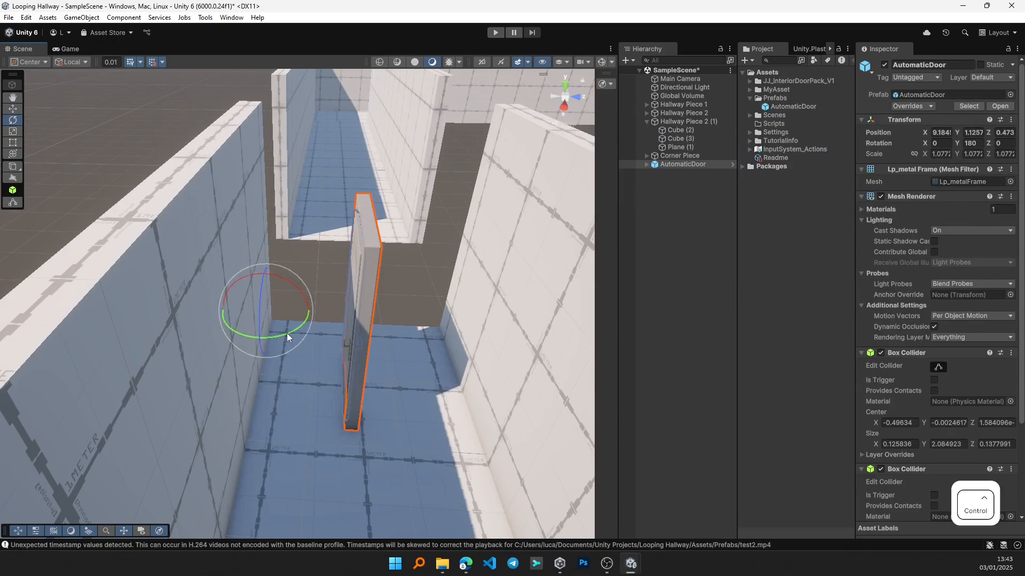
{"action": "left_click_drag", "start_coordinate": [284, 332], "coordinate": [178, 381], "text": "ctrl"}
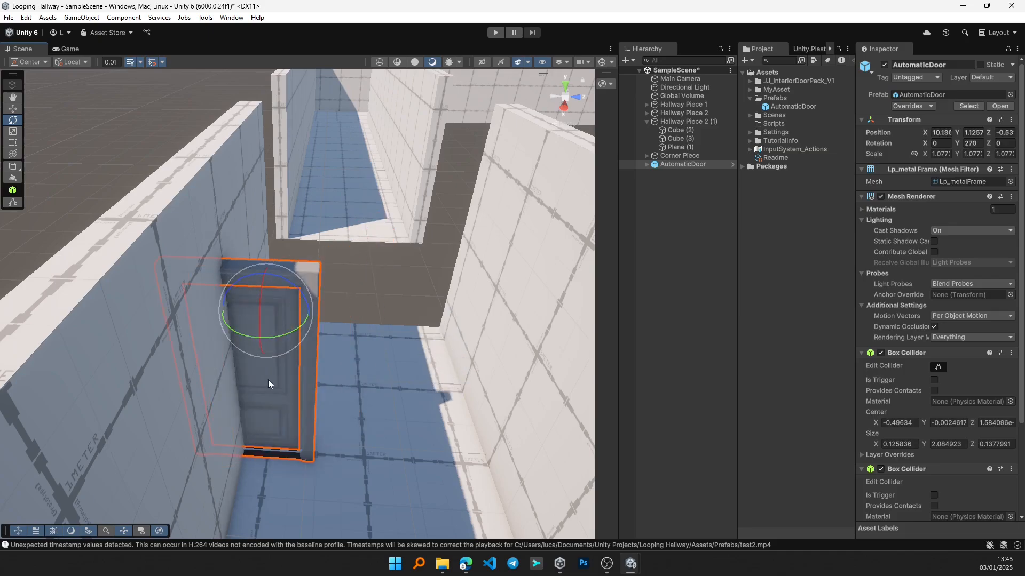
- Vertex-snap the door's bottom corner to the duplicated hallway's floor, placing the door at the end facing the original hallway
{"action": "key", "text": "w"}
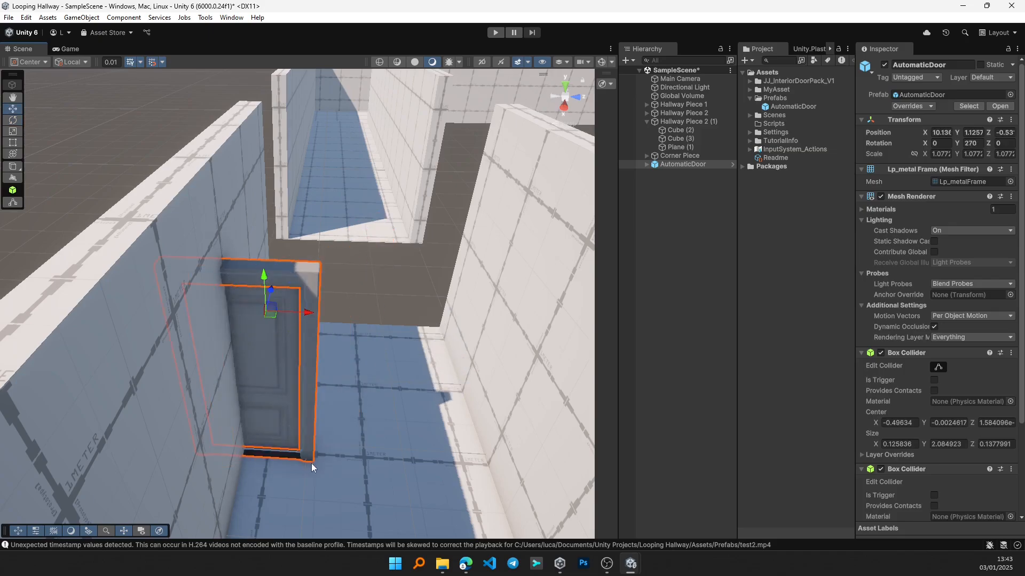
{"action": "key", "text": "v"}
{"action": "left_click_drag", "start_coordinate": [312, 463], "coordinate": [395, 380]}
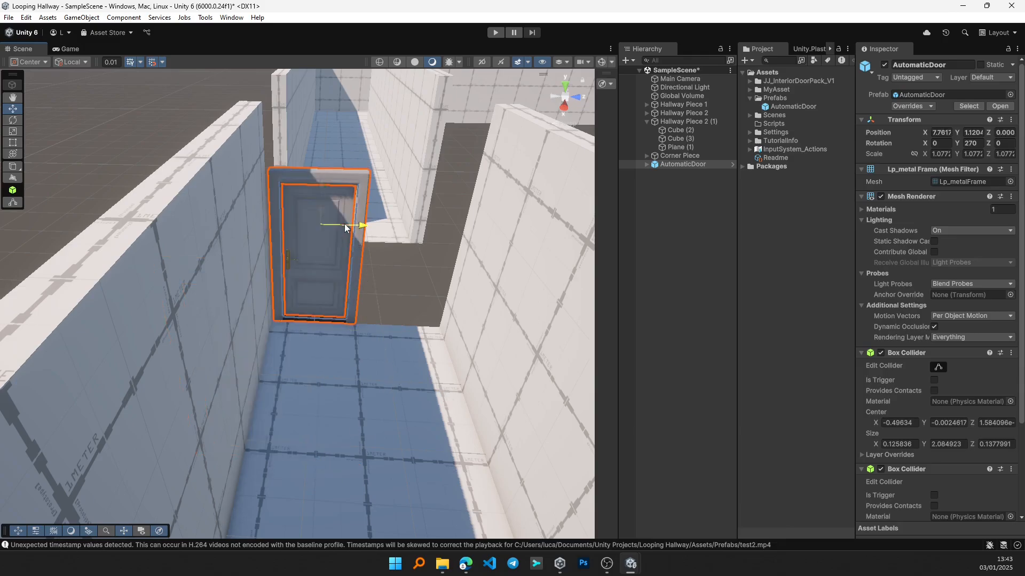
- Centre the door across the hallway opening and draw a ProBuilder cube about 0.13 × 3.01 × 0.77 in the gap on its handle side
{"action": "left_click_drag", "start_coordinate": [345, 229], "coordinate": [398, 230]}
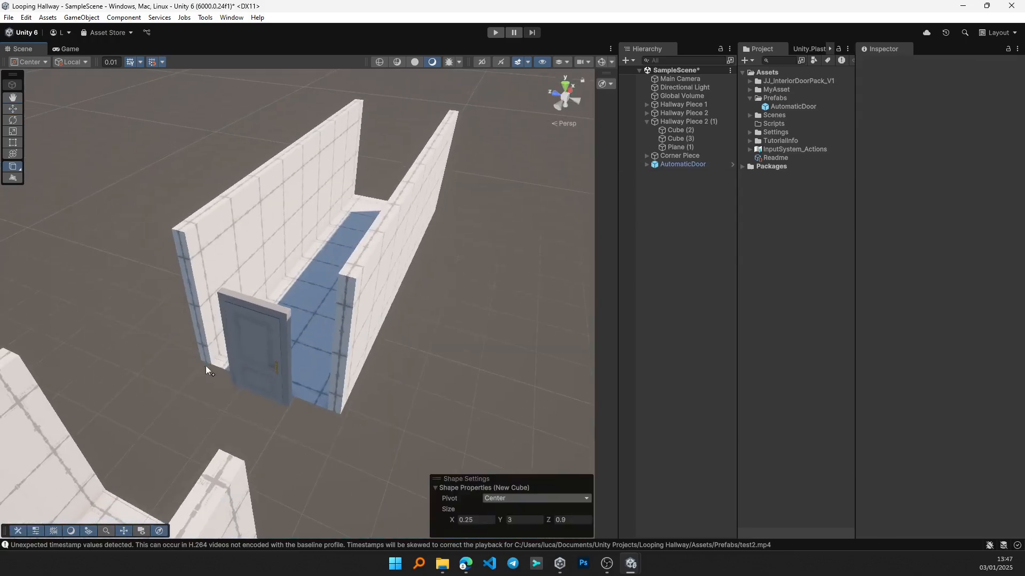
{"action": "left_click_drag", "start_coordinate": [206, 366], "coordinate": [293, 394], "text": "alt"}
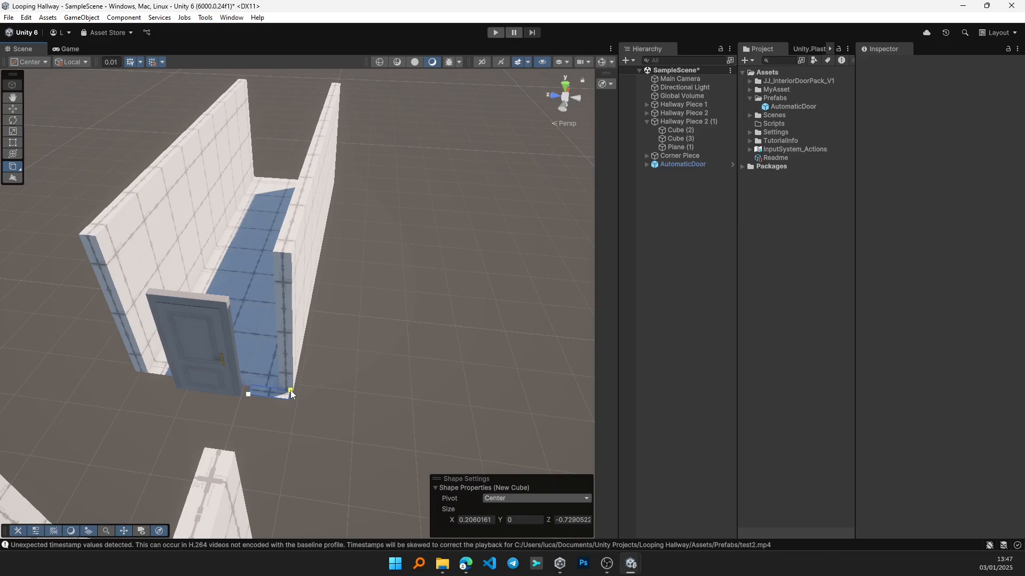
{"action": "left_click", "coordinate": [285, 255]}
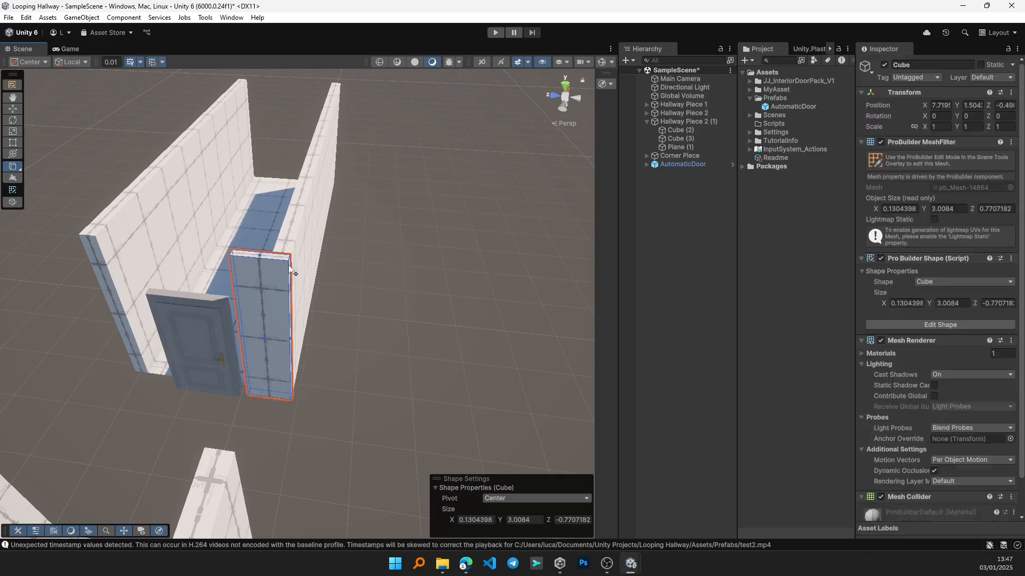
- Set the size of the new wall section beside the door to X 0.25, Y 3 and Z 0.9
{"action": "left_click", "coordinate": [499, 521]}
{"action": "type", "text": "2.94"}
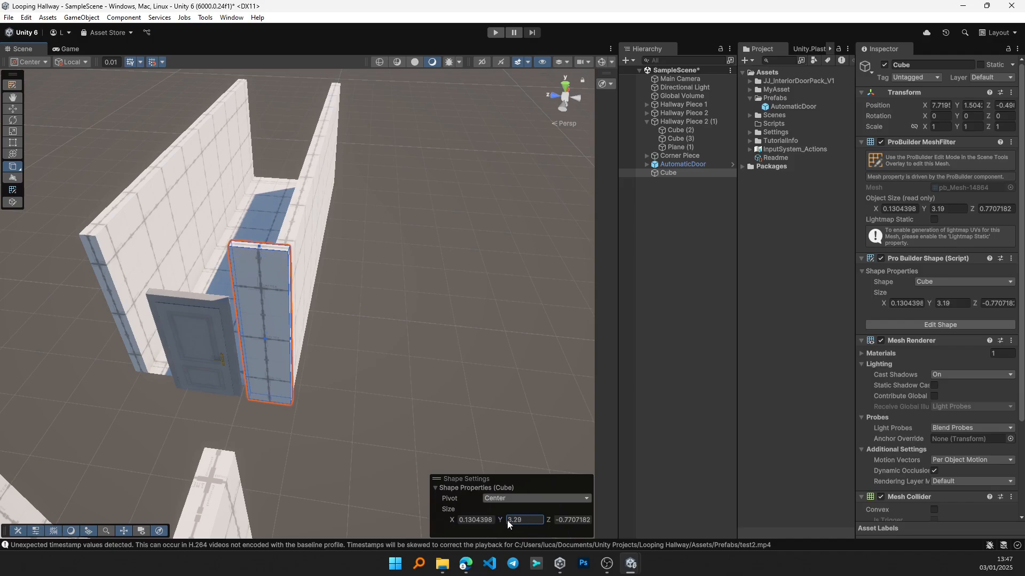
{"action": "left_click", "coordinate": [526, 522]}
{"action": "type", "text": "3"}
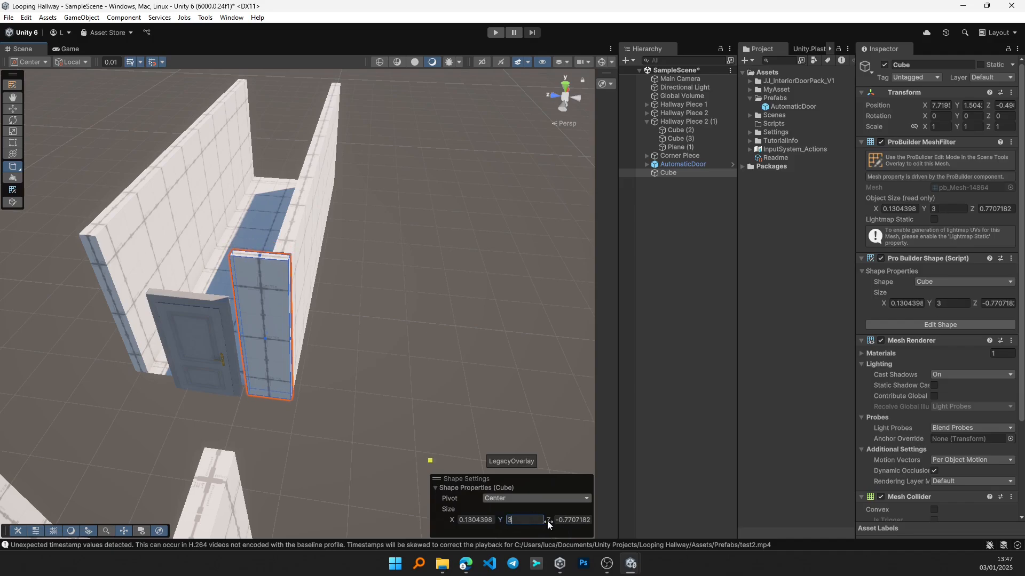
{"action": "left_click", "coordinate": [553, 521]}
{"action": "type", "text": "-0.81"}
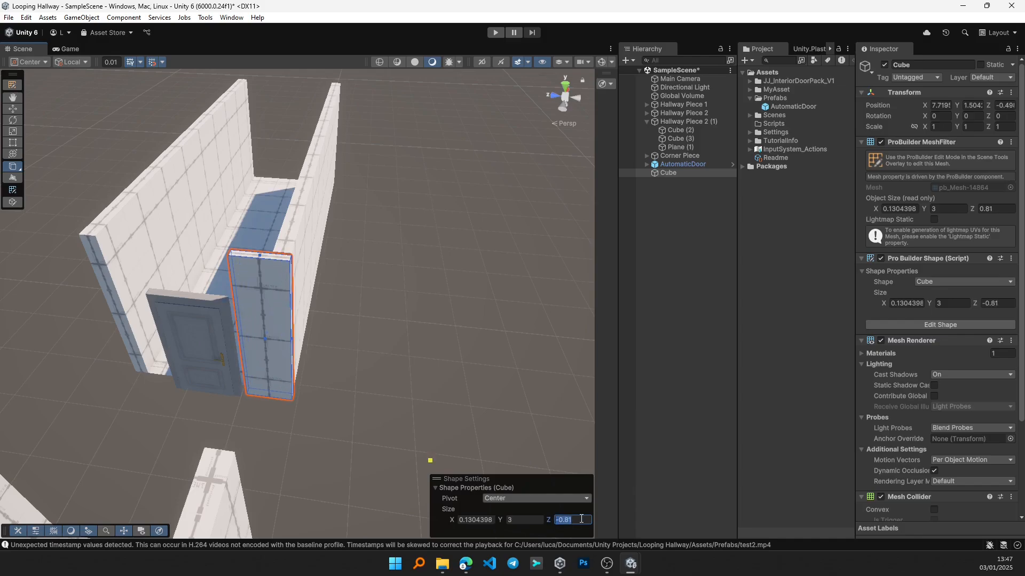
{"action": "type", "text": "0.9"}
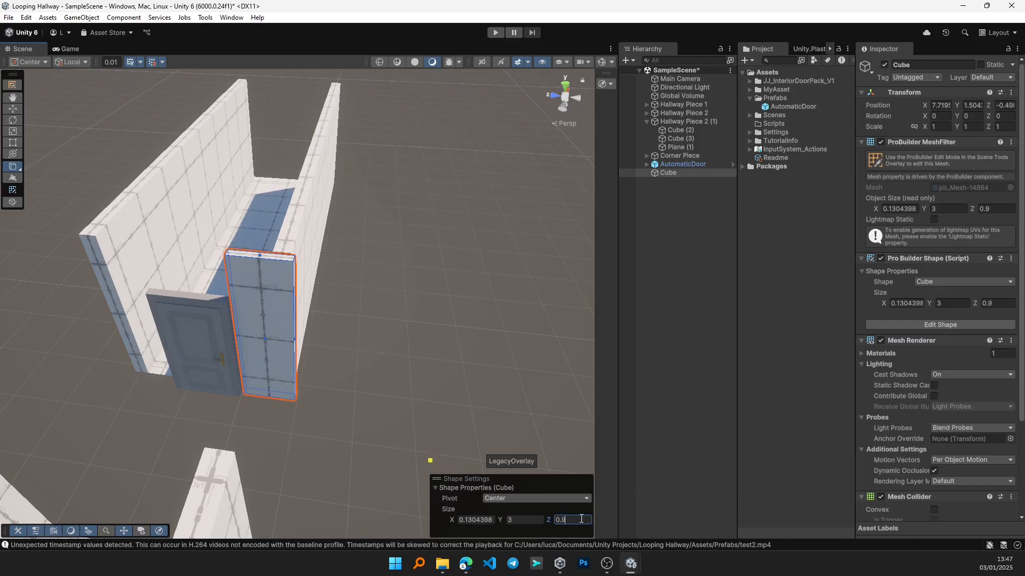
{"action": "key", "text": "Tab"}
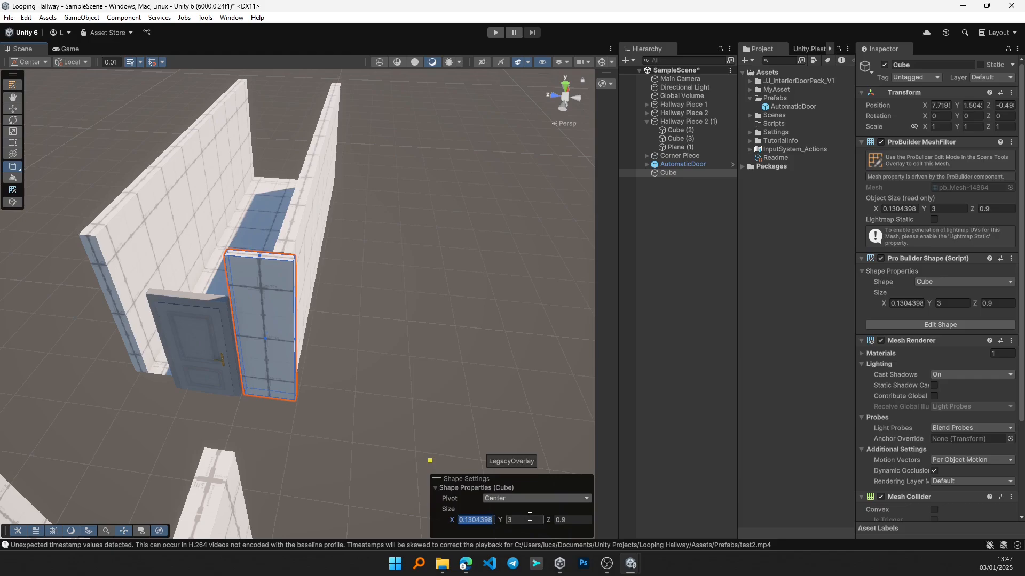
{"action": "type", "text": "0.25"}
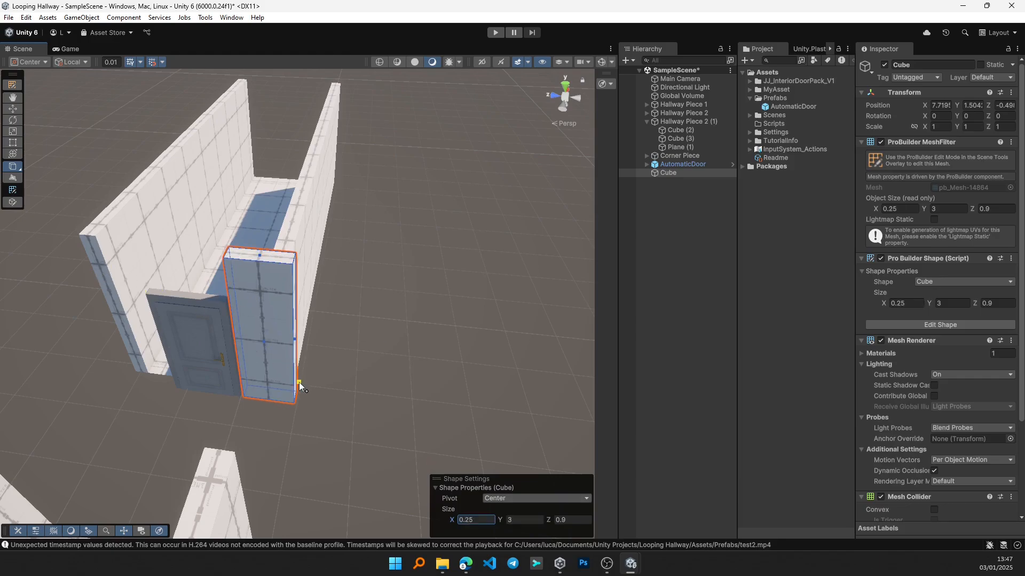
- Duplicate the wall section and move the copy to the hinge side of the door, at about Z 1.71
{"action": "key", "text": "Escape"}
{"action": "key", "text": "ctrl+c"}
{"action": "key", "text": "ctrl+v"}
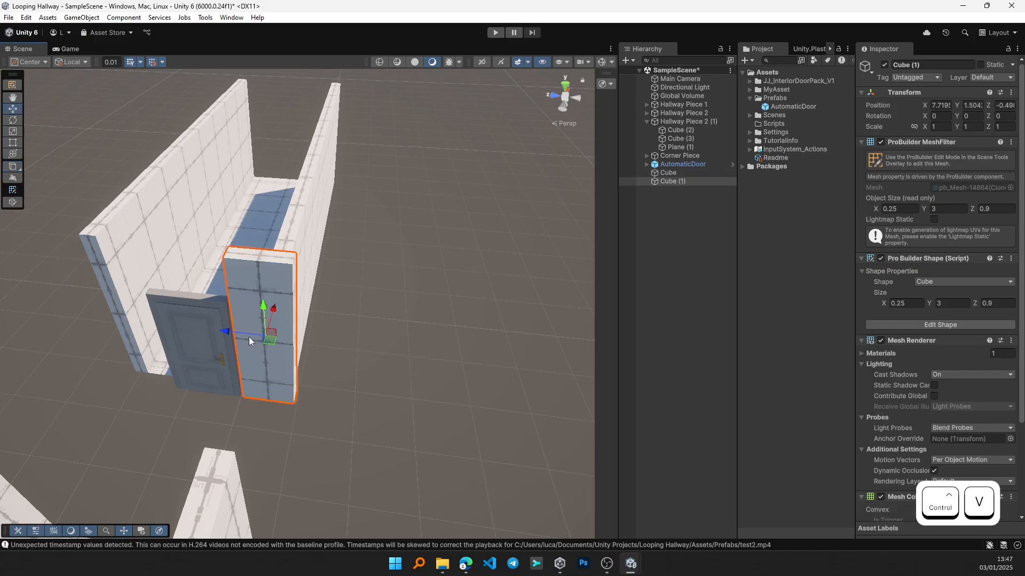
{"action": "left_click_drag", "start_coordinate": [248, 334], "coordinate": [111, 339]}
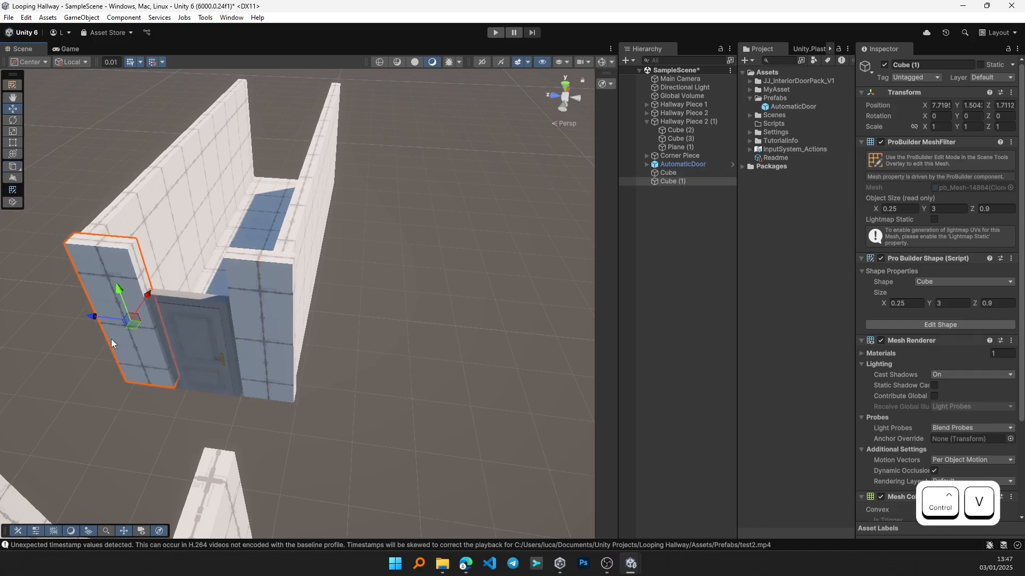
- Vertex-snap the copied wall section's bottom outer corner to the end corner of the adjacent hallway wall
{"action": "middle_click_drag", "start_coordinate": [111, 338], "coordinate": [214, 350]}
{"action": "scroll", "coordinate": [214, 351], "scroll_direction": "up", "scroll_amount": 6}
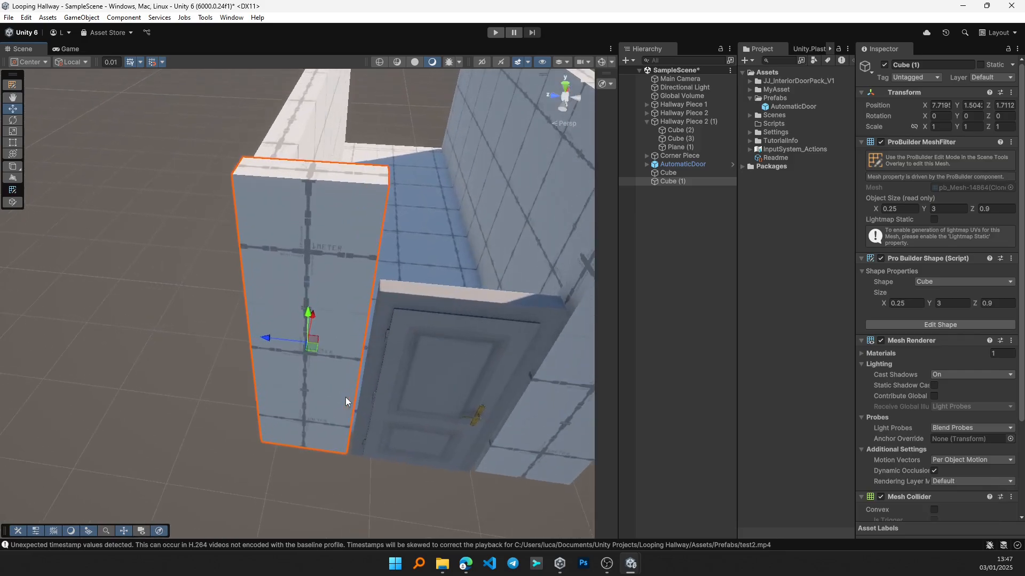
{"action": "middle_click_drag", "start_coordinate": [329, 413], "coordinate": [328, 415]}
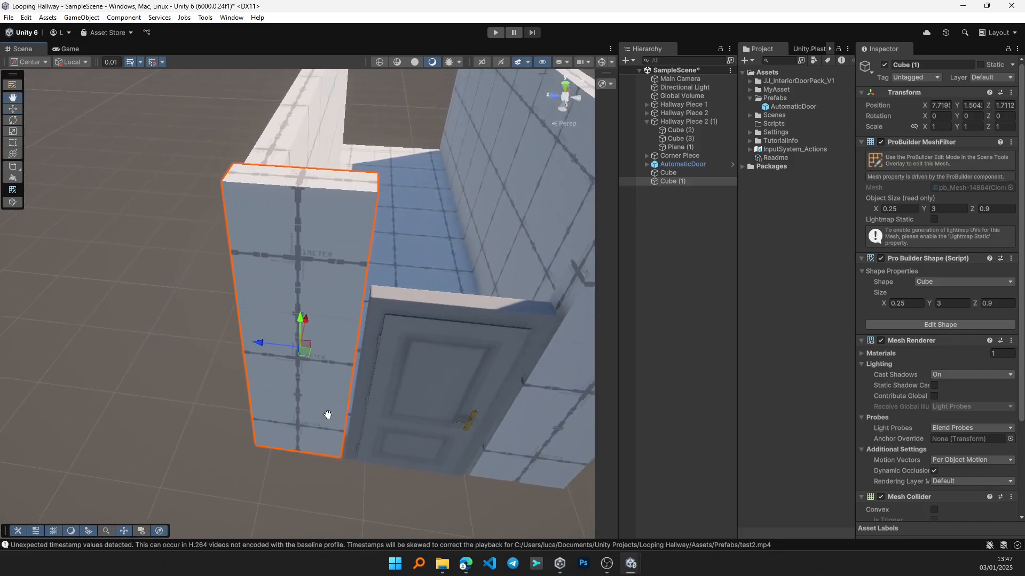
{"action": "key", "text": "v"}
{"action": "left_click_drag", "start_coordinate": [253, 453], "coordinate": [255, 484]}
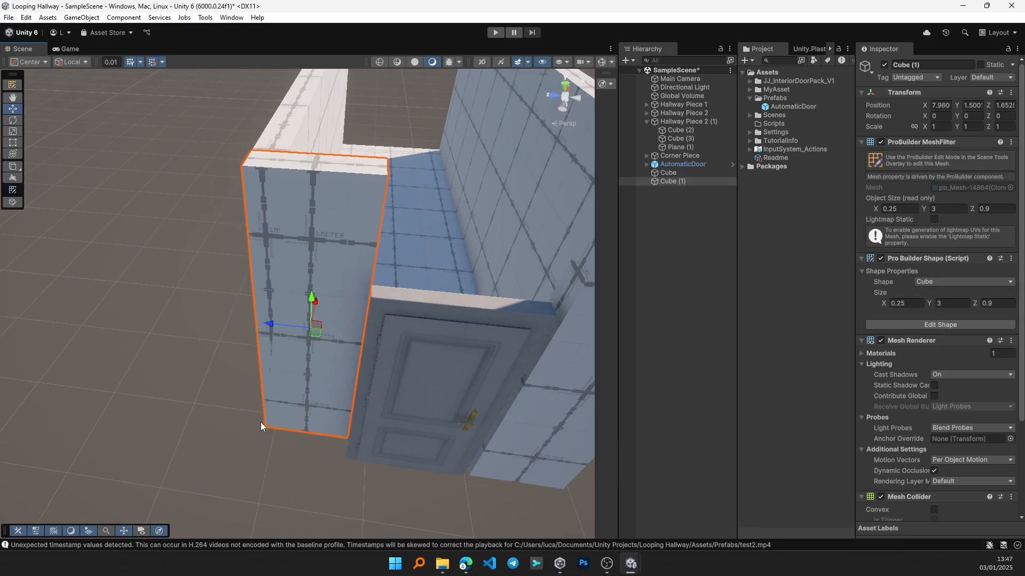
{"action": "key", "text": "v"}
{"action": "left_click_drag", "start_coordinate": [267, 411], "coordinate": [269, 422]}
- Vertex-snap the original wall section's bottom outer corner to the end of the hallway wall on the door's handle side
{"action": "middle_click_drag", "start_coordinate": [380, 427], "coordinate": [135, 426]}
{"action": "left_click", "coordinate": [361, 456]}
{"action": "key", "text": "v"}
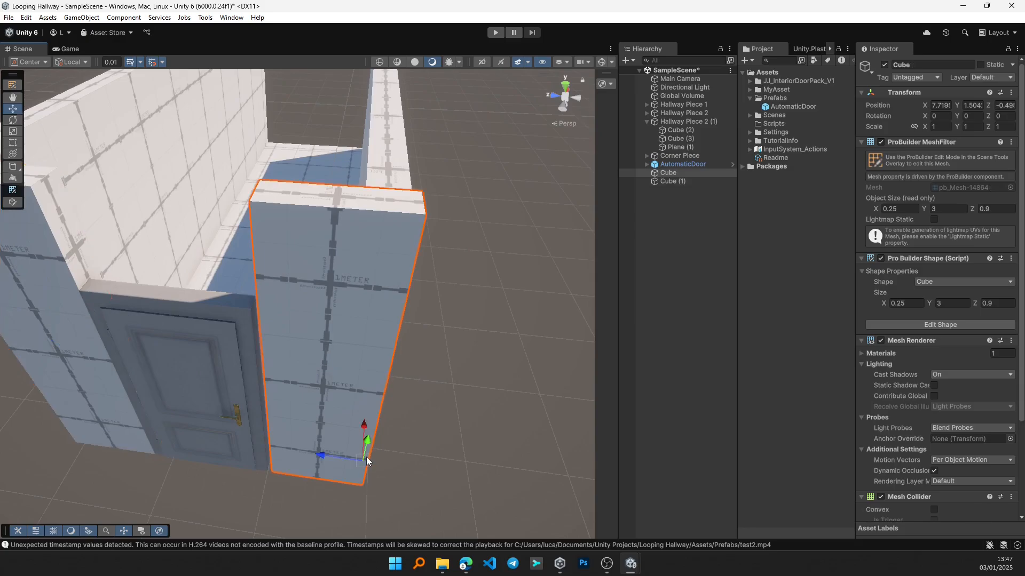
{"action": "left_click_drag", "start_coordinate": [366, 456], "coordinate": [360, 469]}
- Try to vertex-snap the door frame's bottom hinge-side corner to the neighbouring wall section, and undo the last change
{"action": "middle_click_drag", "start_coordinate": [219, 468], "coordinate": [381, 426]}
{"action": "scroll", "coordinate": [334, 439], "scroll_direction": "up", "scroll_amount": 3}
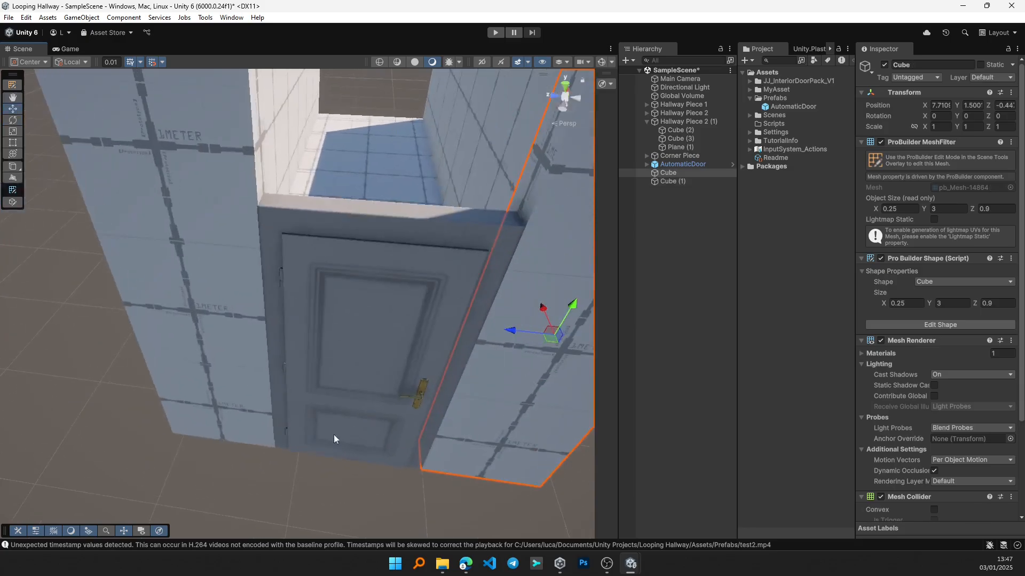
{"action": "left_click", "coordinate": [281, 439]}
{"action": "key", "text": "v"}
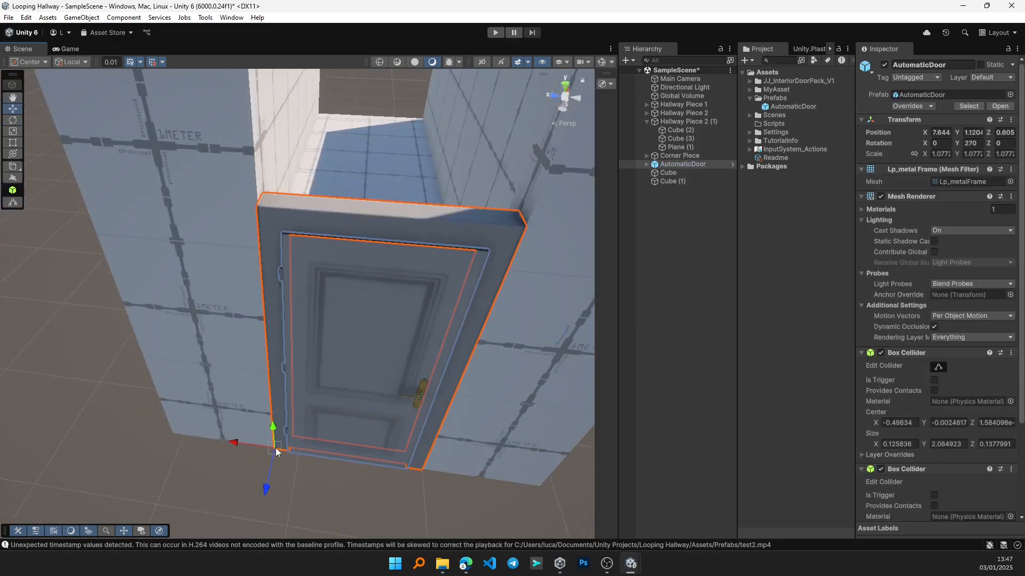
{"action": "key", "text": "ctrl+z"}
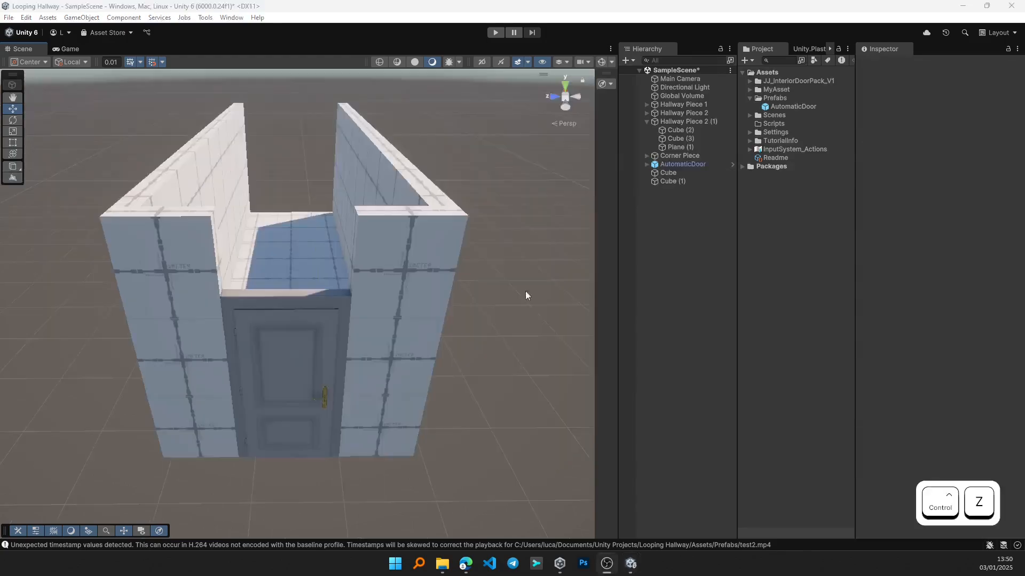
- Draw a ProBuilder cube about 0.48 × 1.38 × 1.46 on the ground in front of the door
{"action": "left_click", "coordinate": [19, 168]}
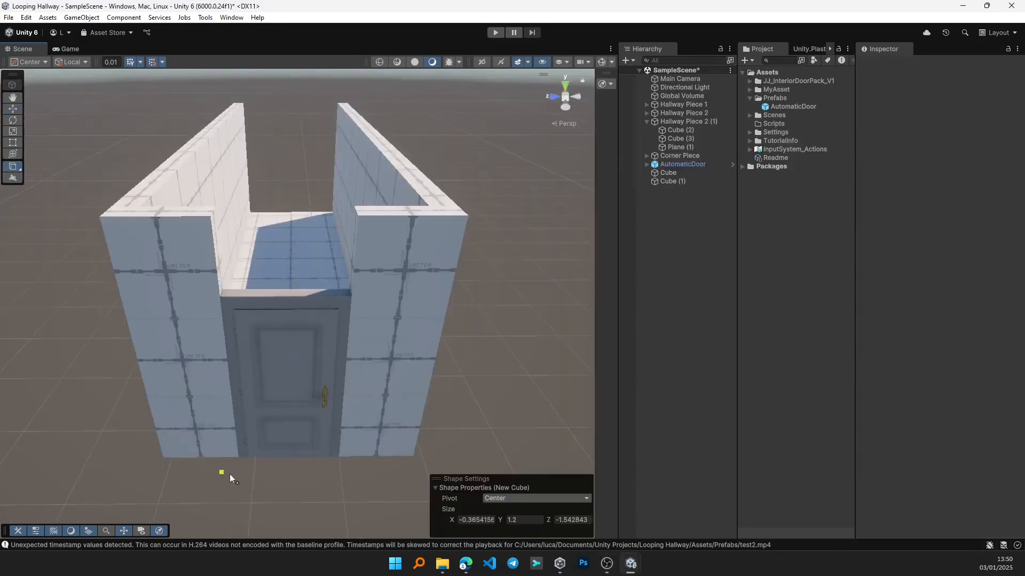
{"action": "left_click_drag", "start_coordinate": [230, 477], "coordinate": [372, 514]}
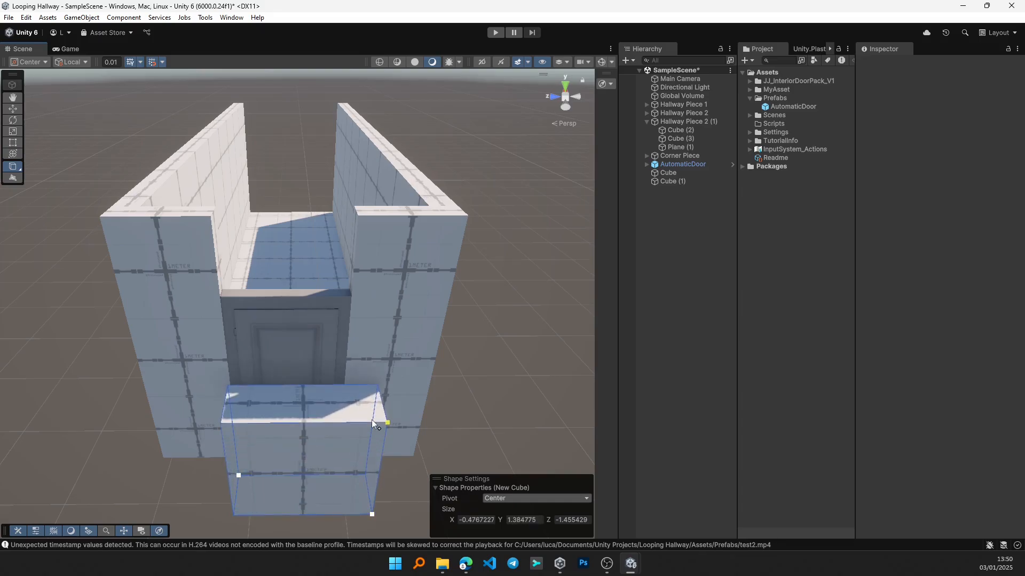
{"action": "left_click", "coordinate": [371, 420]}
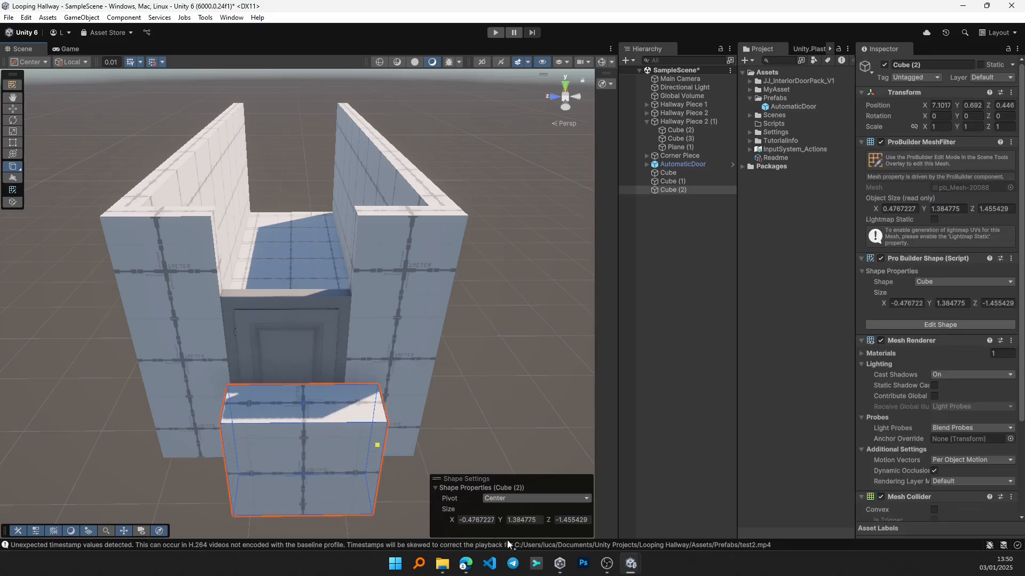
- Set the size of the cube in front of the door to X 0.25, Y 1.21 and Z 1
{"action": "left_click", "coordinate": [528, 519]}
{"action": "type", "text": "1.21"}
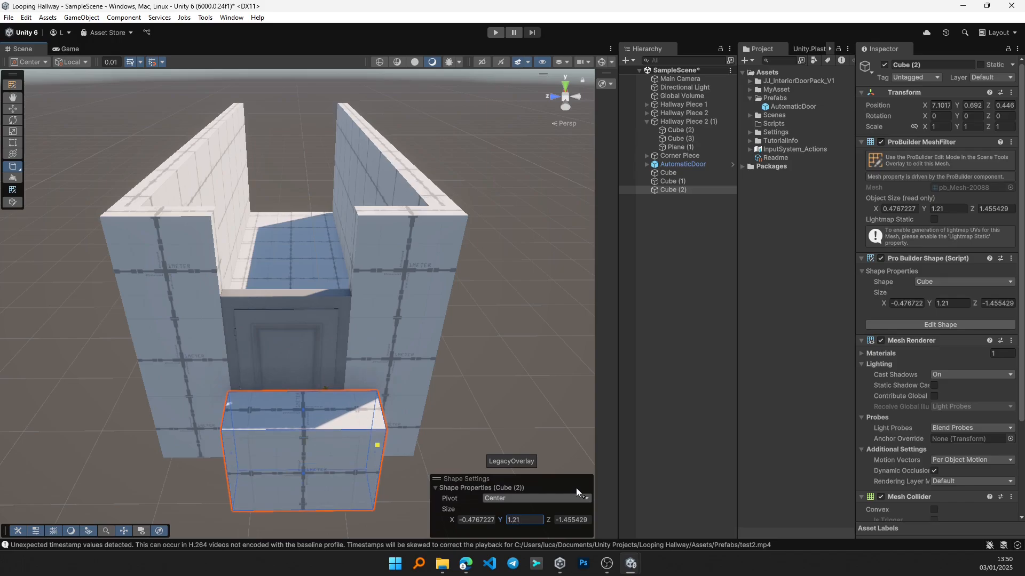
{"action": "left_click", "coordinate": [454, 521]}
{"action": "type", "text": "0"}
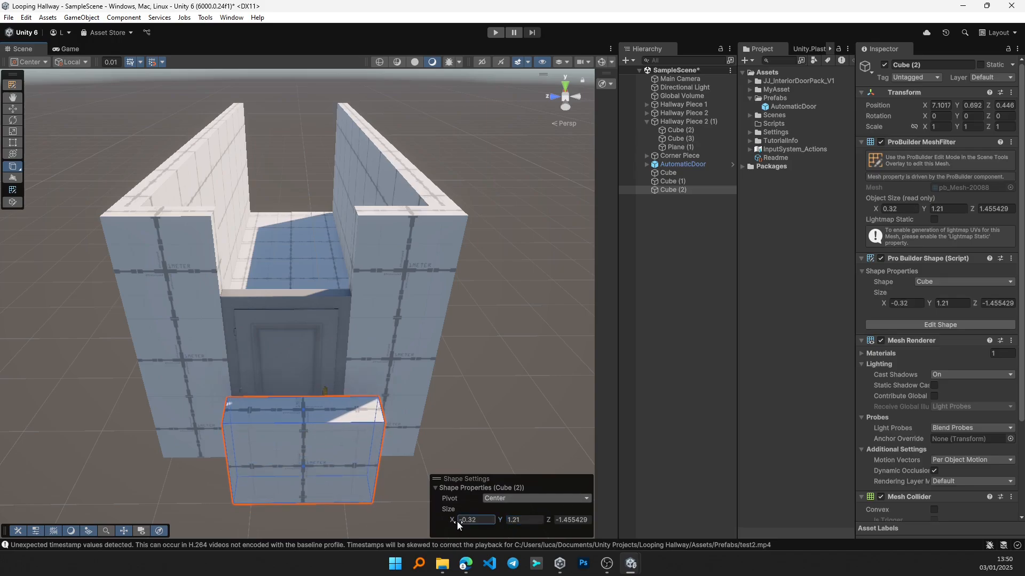
{"action": "type", "text": ".25"}
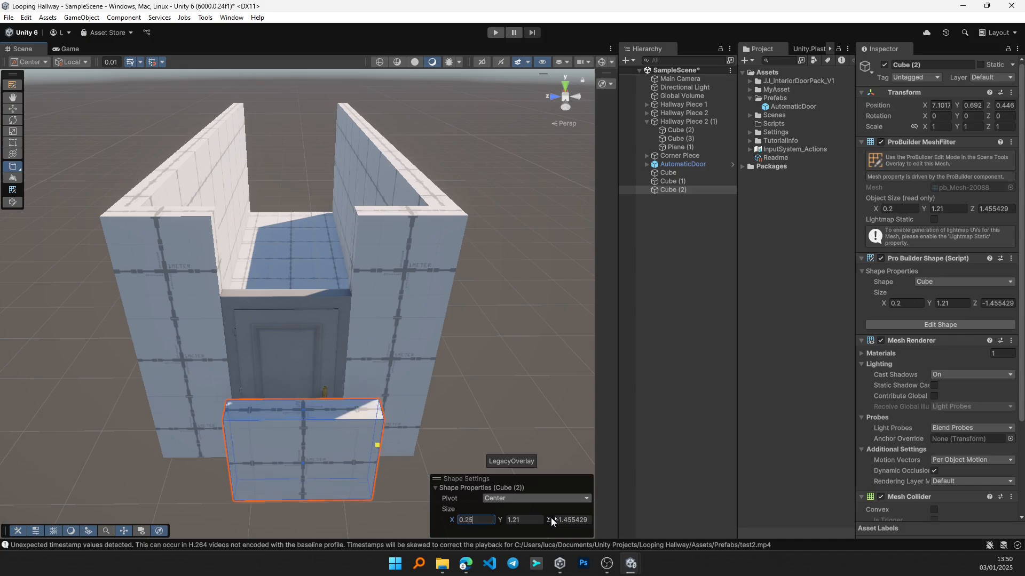
{"action": "left_click", "coordinate": [576, 520]}
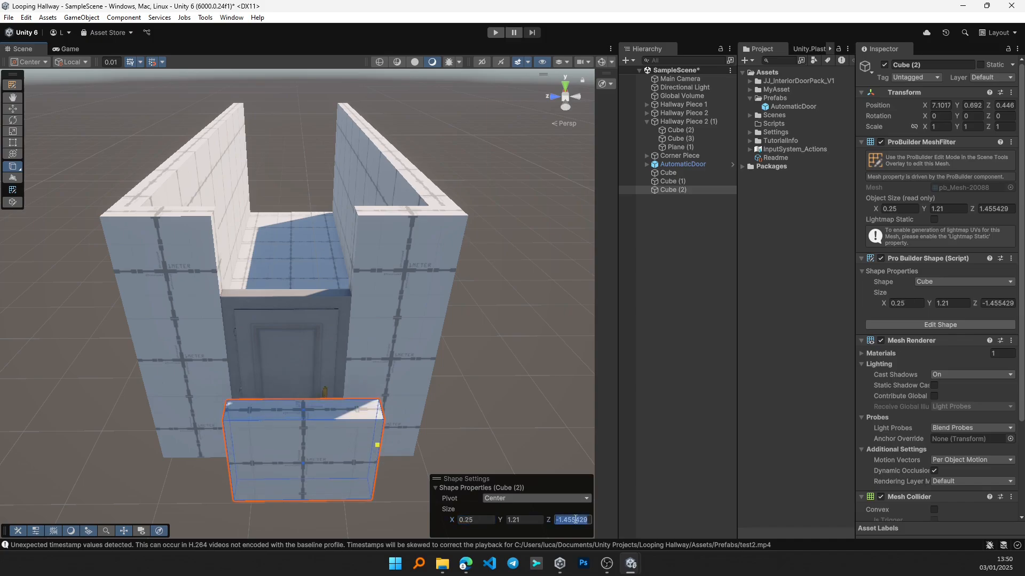
{"action": "type", "text": "1"}
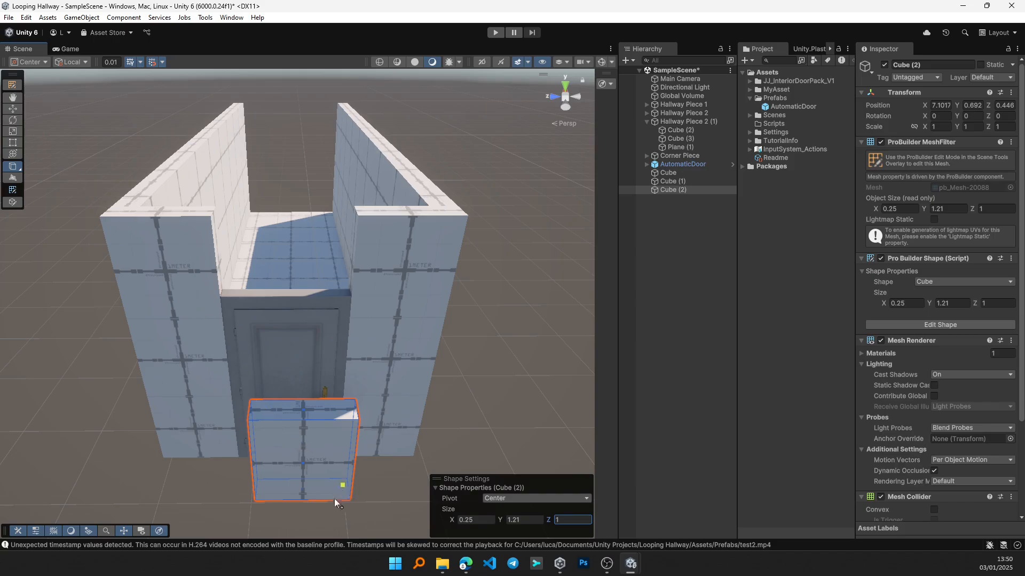
- Raise the cube above the door and vertex-snap its bottom corner to the top of the door opening, flush with the side wall sections
{"action": "key", "text": "Escape"}
{"action": "left_click_drag", "start_coordinate": [303, 434], "coordinate": [319, 185]}
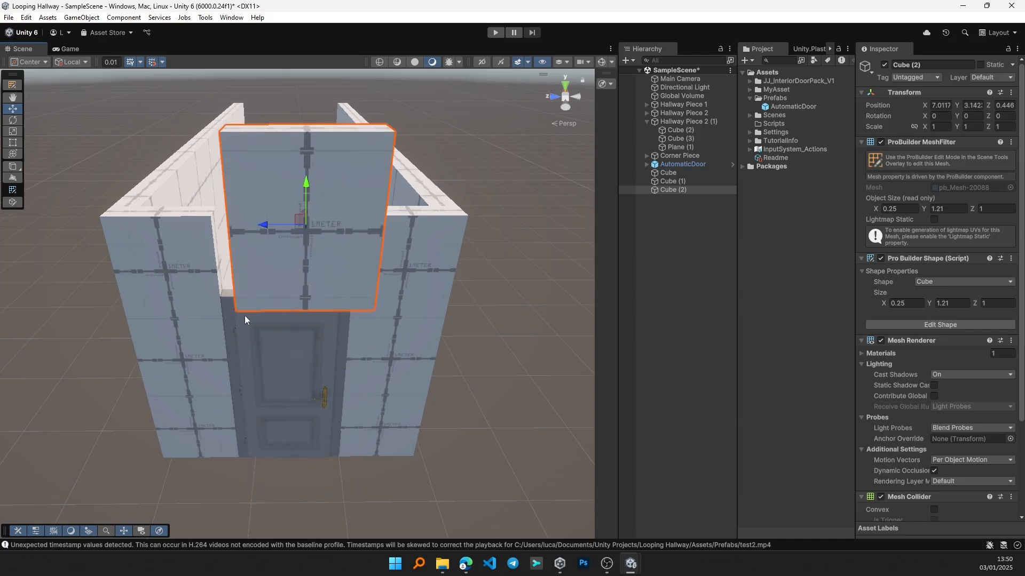
{"action": "key", "text": "v"}
{"action": "left_click_drag", "start_coordinate": [237, 310], "coordinate": [228, 302]}
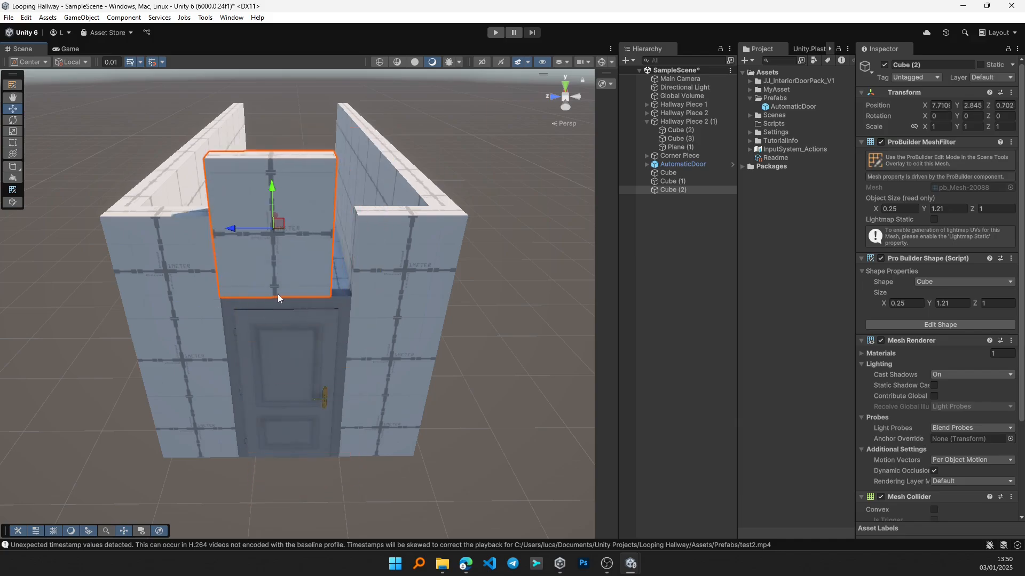
- Stretch the cube above the door with the Rect tool to about 1.2 wide so it spans the gap between both side sections
{"action": "scroll", "coordinate": [284, 296], "scroll_direction": "up", "scroll_amount": 6}
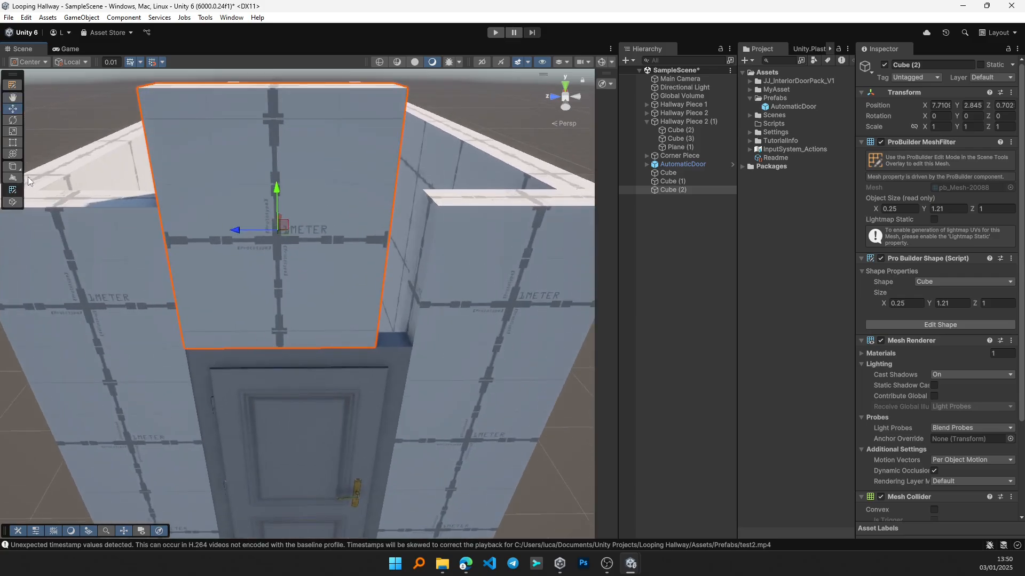
{"action": "key", "text": "t"}
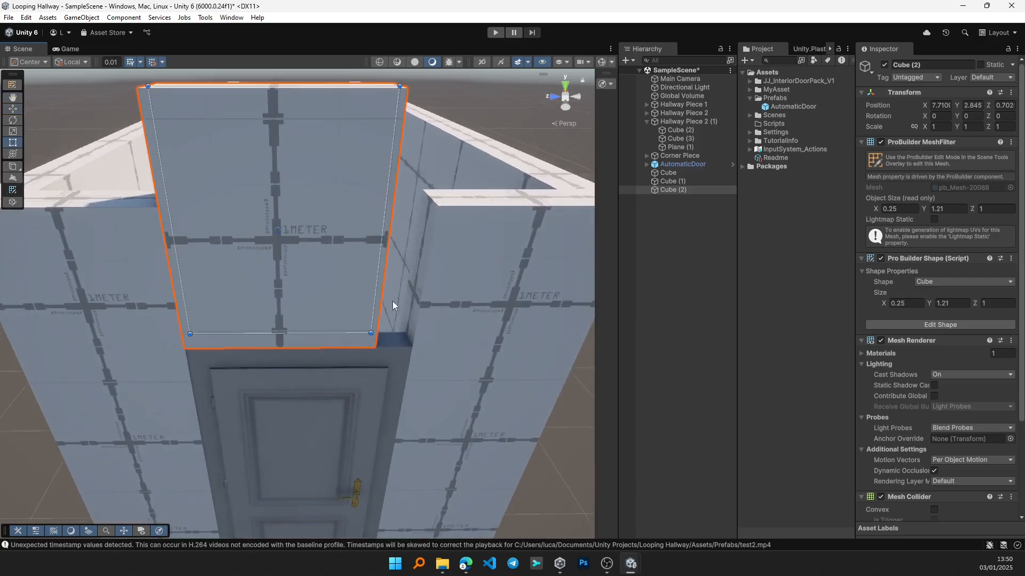
{"action": "middle_click_drag", "start_coordinate": [382, 300], "coordinate": [326, 298]}
{"action": "left_click_drag", "start_coordinate": [330, 237], "coordinate": [377, 236]}
{"action": "middle_click_drag", "start_coordinate": [294, 249], "coordinate": [217, 248]}
{"action": "scroll", "coordinate": [287, 244], "scroll_direction": "up", "scroll_amount": 2}
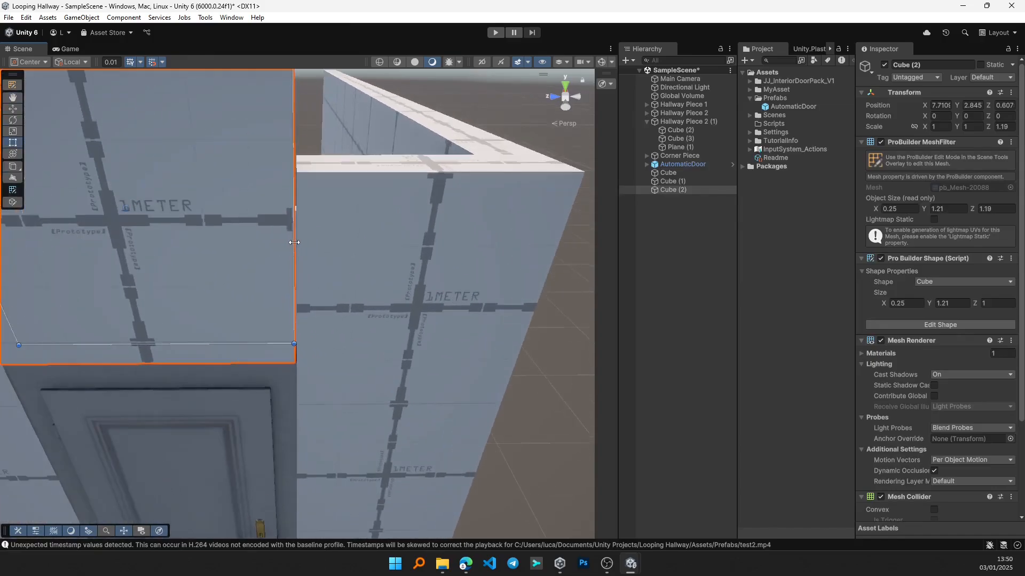
{"action": "left_click_drag", "start_coordinate": [294, 242], "coordinate": [291, 245]}
- Lower the top edge of the cube above the door level with the hallway walls, making it about 0.74 high
{"action": "key", "text": "f"}
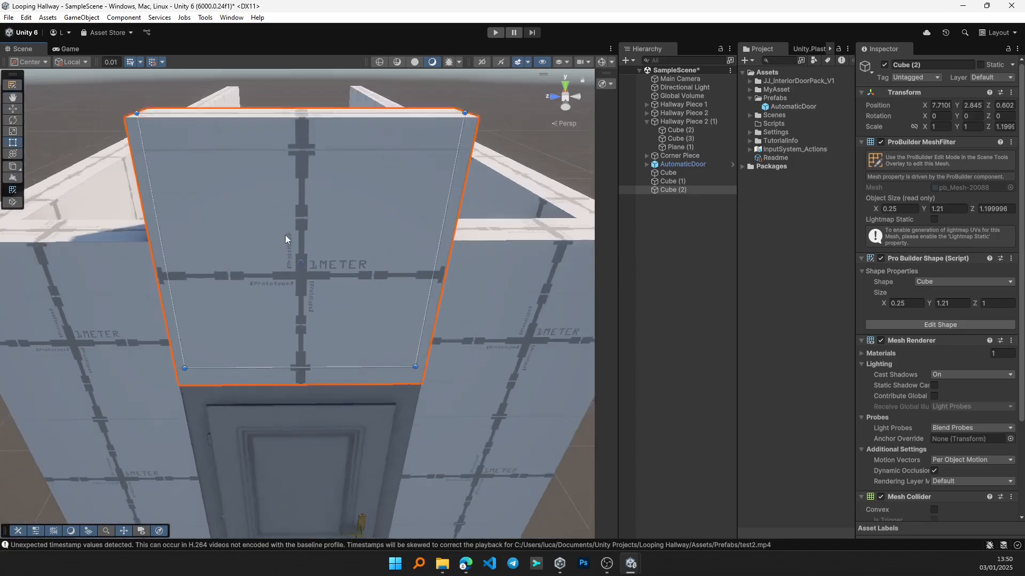
{"action": "left_click_drag", "start_coordinate": [298, 126], "coordinate": [288, 233]}
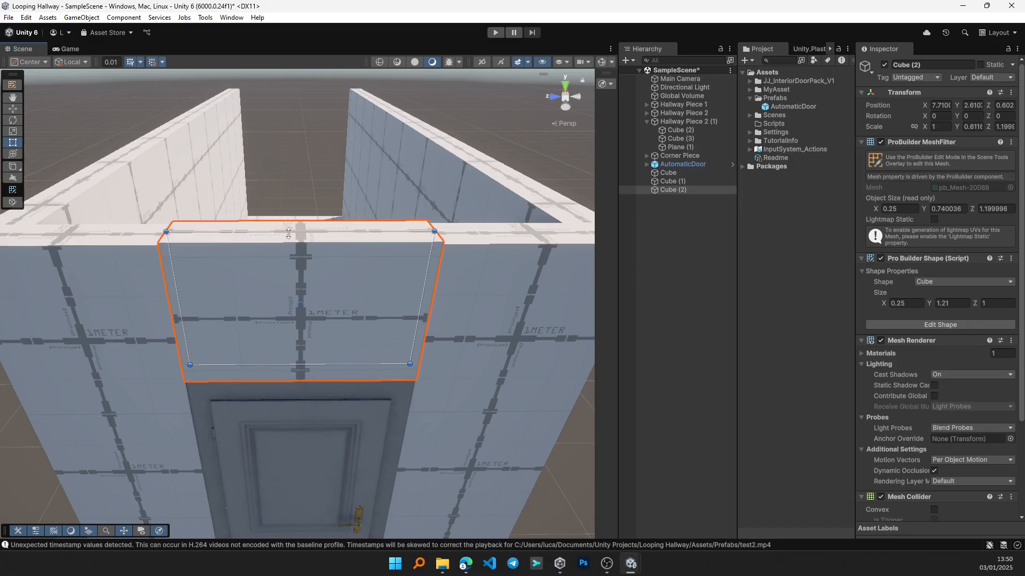
{"action": "scroll", "coordinate": [278, 260], "scroll_direction": "down", "scroll_amount": 3}
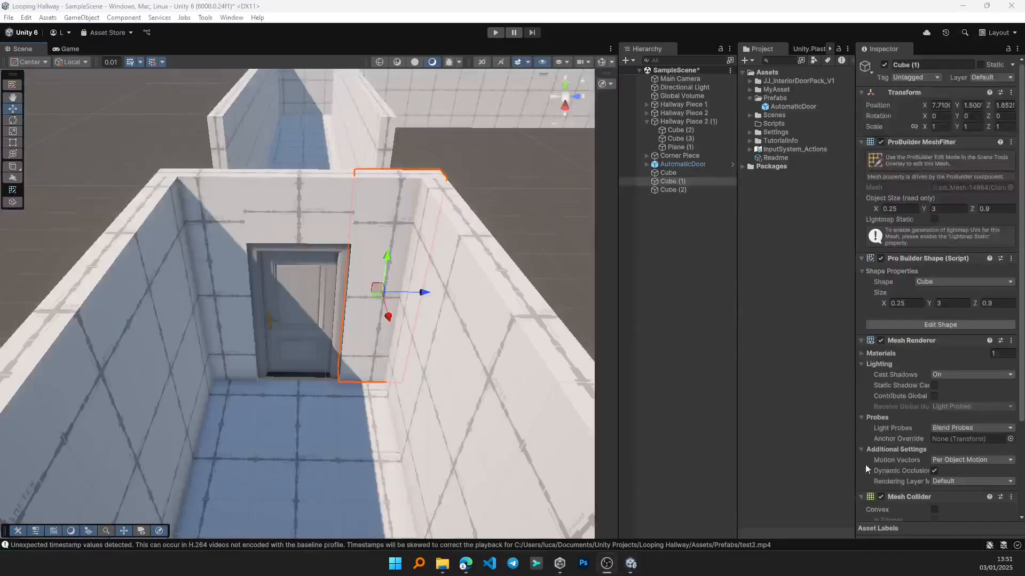
- Hide Hallway Piece 2 (1) in the scene so only the door wall remains at that end
{"action": "left_click", "coordinate": [364, 434]}
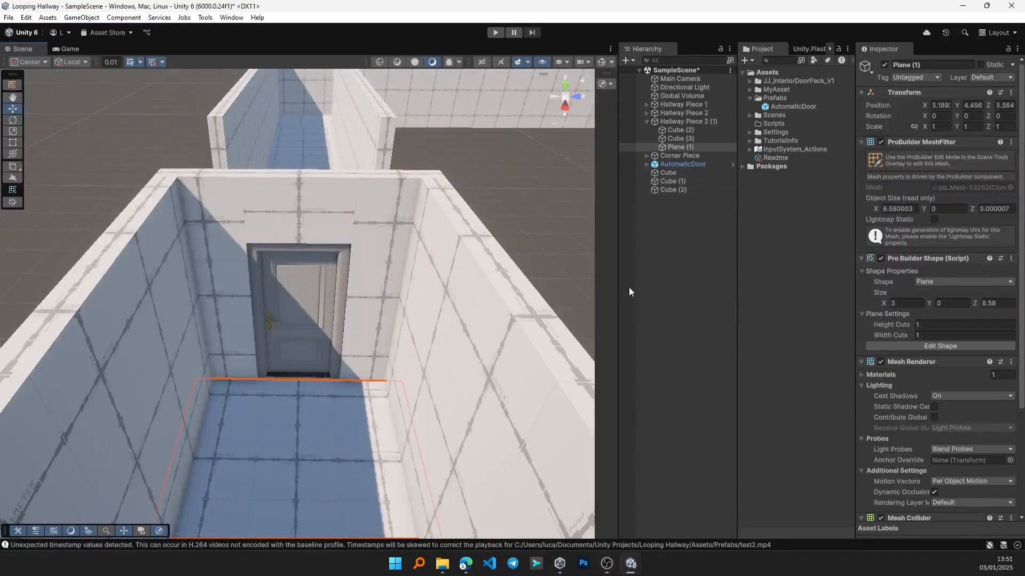
{"action": "left_click", "coordinate": [683, 121]}
{"action": "left_click", "coordinate": [622, 122]}
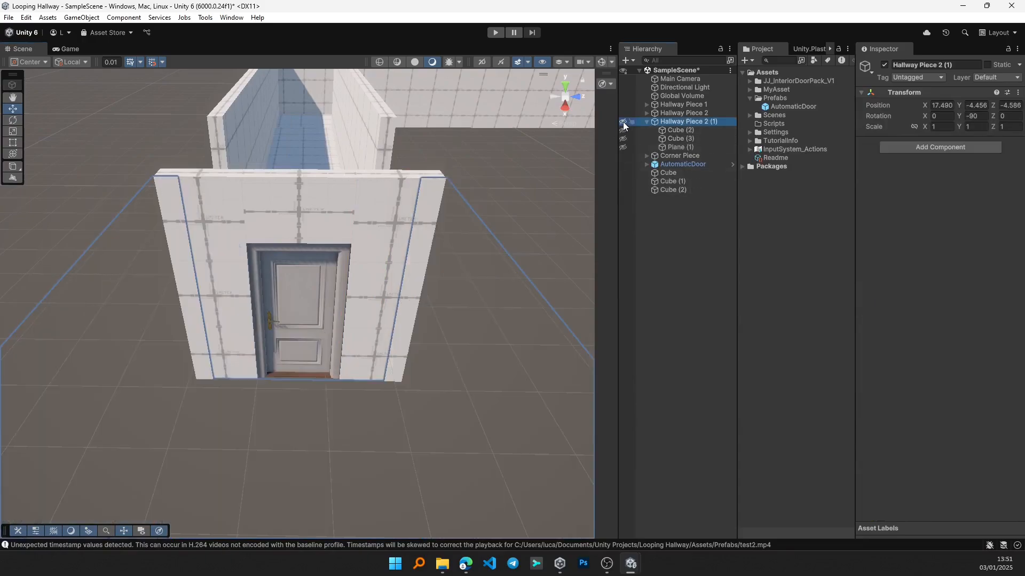
- Draw a ProBuilder plane about 0.34 by 2.96 on the ground in front of the door wall, spanning its width
{"action": "scroll", "coordinate": [262, 455], "scroll_direction": "up", "scroll_amount": 3}
{"action": "scroll", "coordinate": [264, 457], "scroll_direction": "up", "scroll_amount": 3}
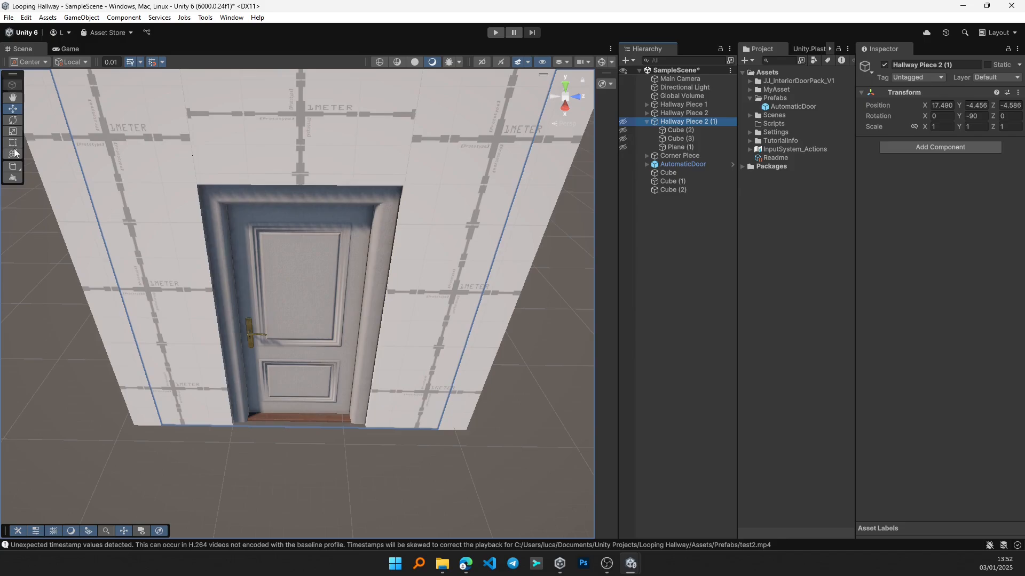
{"action": "left_click", "coordinate": [13, 167]}
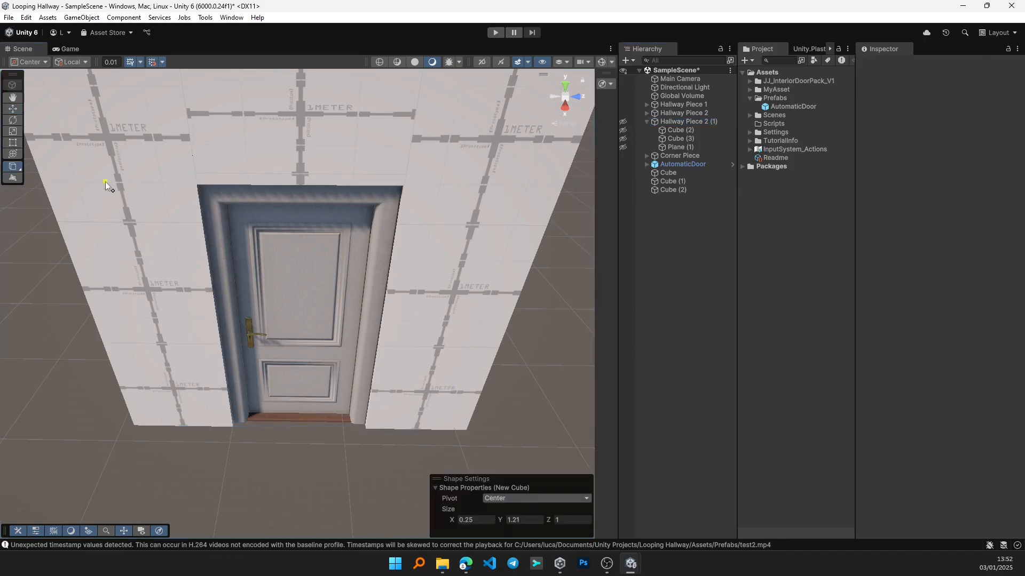
{"action": "left_click", "coordinate": [17, 165]}
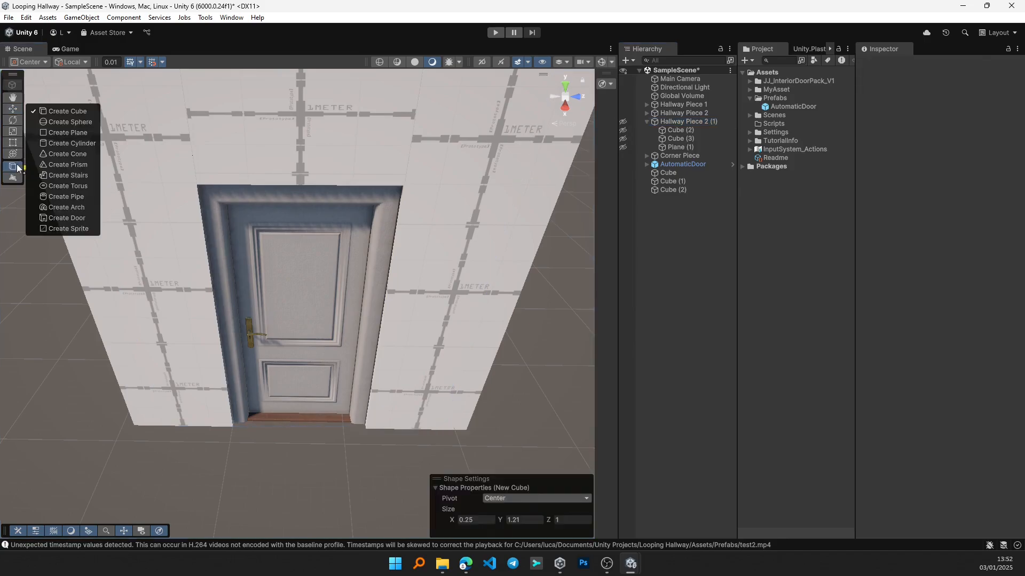
{"action": "left_click", "coordinate": [83, 133]}
{"action": "left_click_drag", "start_coordinate": [138, 430], "coordinate": [482, 470]}
{"action": "scroll", "coordinate": [347, 485], "scroll_direction": "down", "scroll_amount": 3}
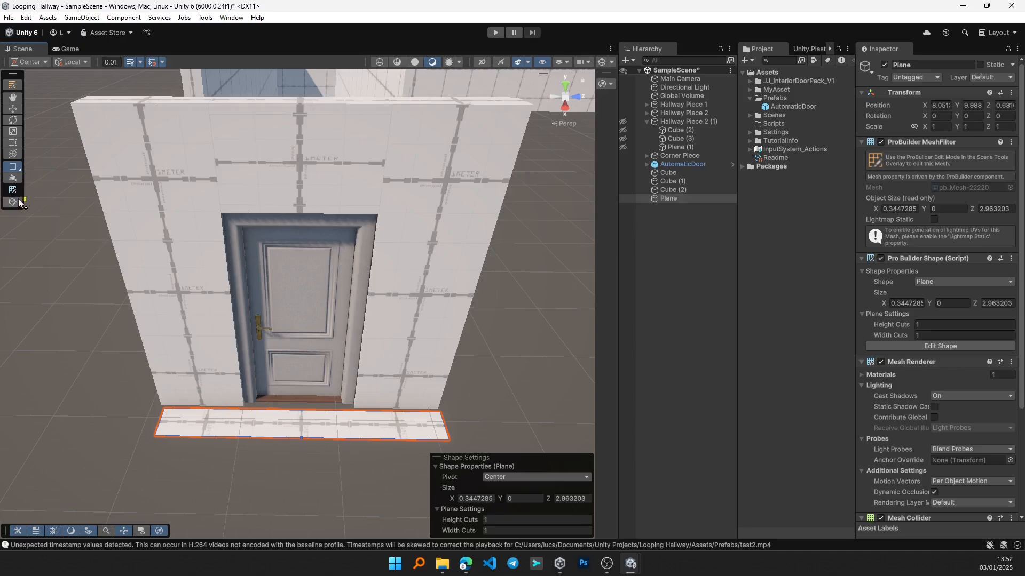
- Set the size of the plane in front of the door to X 0.25 and Z 3
{"action": "left_click", "coordinate": [12, 108]}
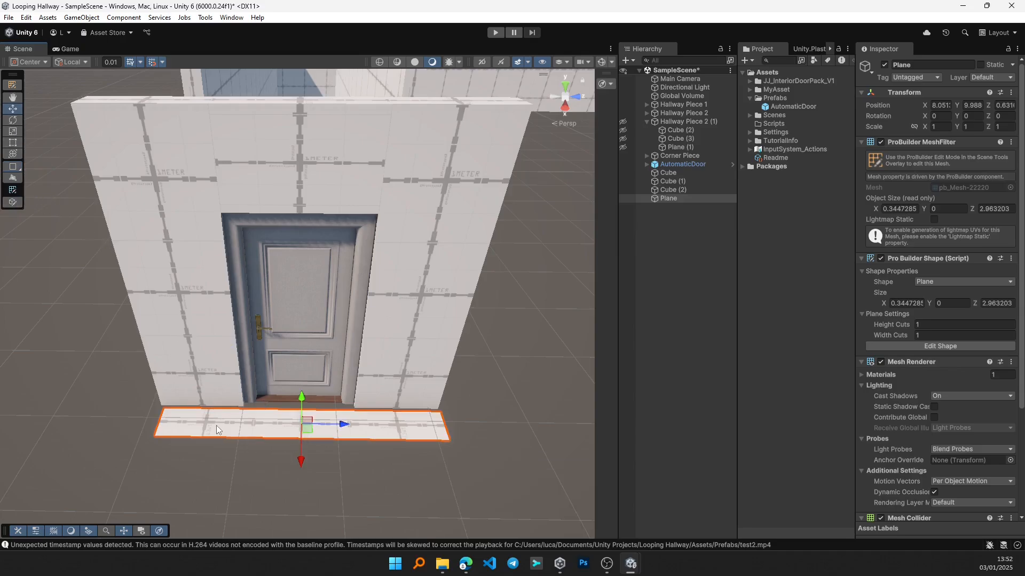
{"action": "left_click", "coordinate": [12, 202]}
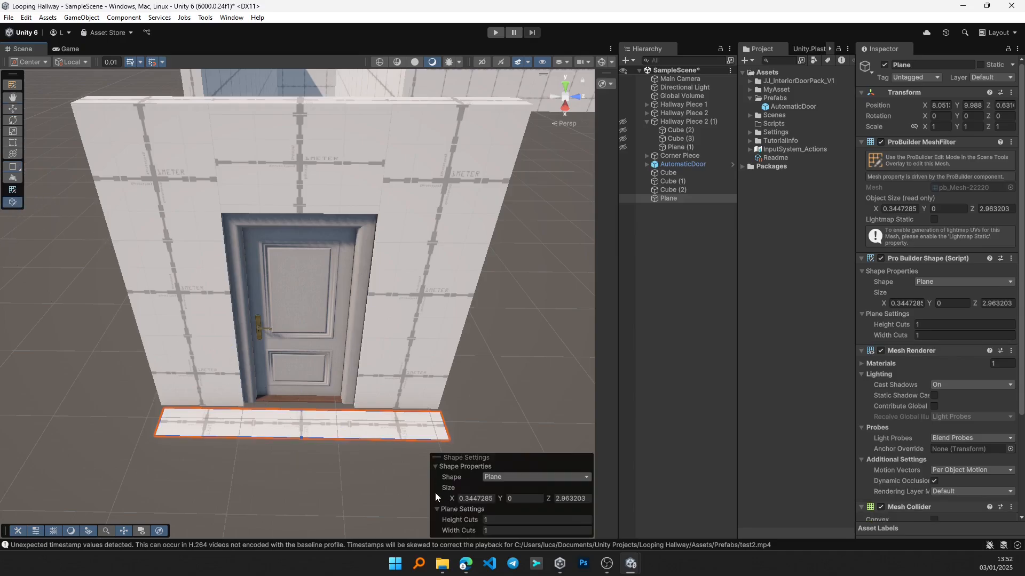
{"action": "left_click_drag", "start_coordinate": [450, 498], "coordinate": [455, 498]}
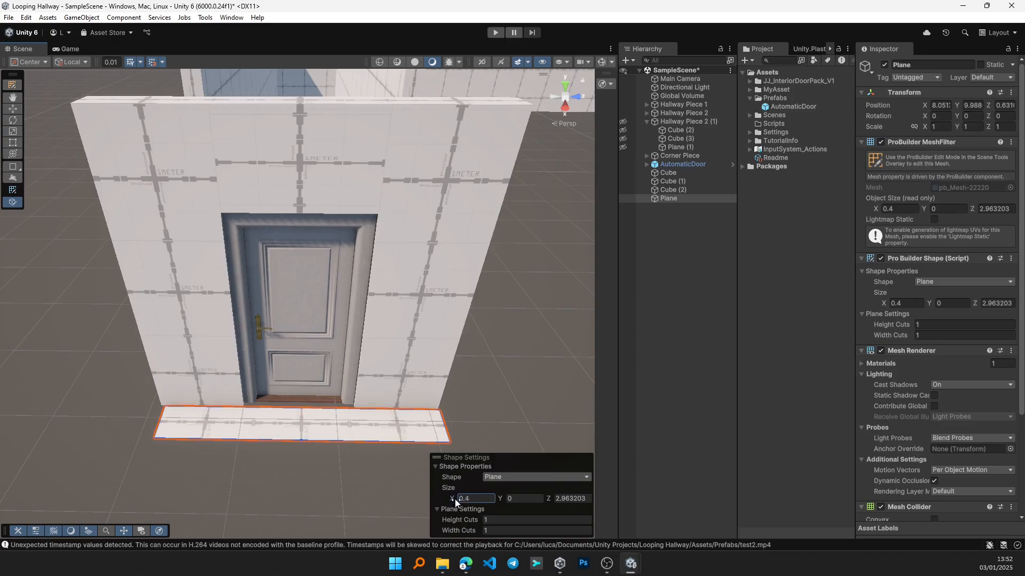
{"action": "key", "text": "BackSpace"}
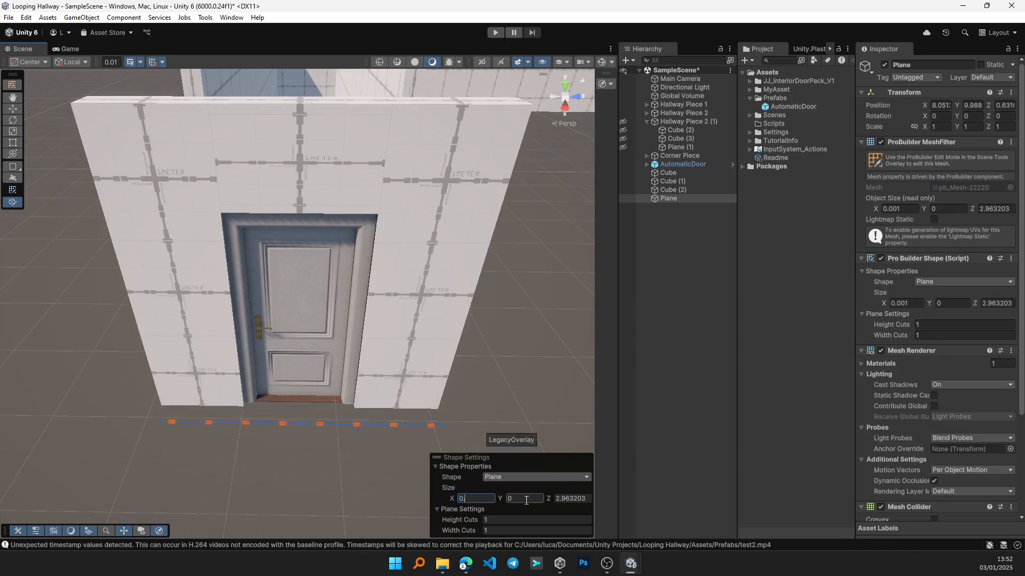
{"action": "type", "text": "25"}
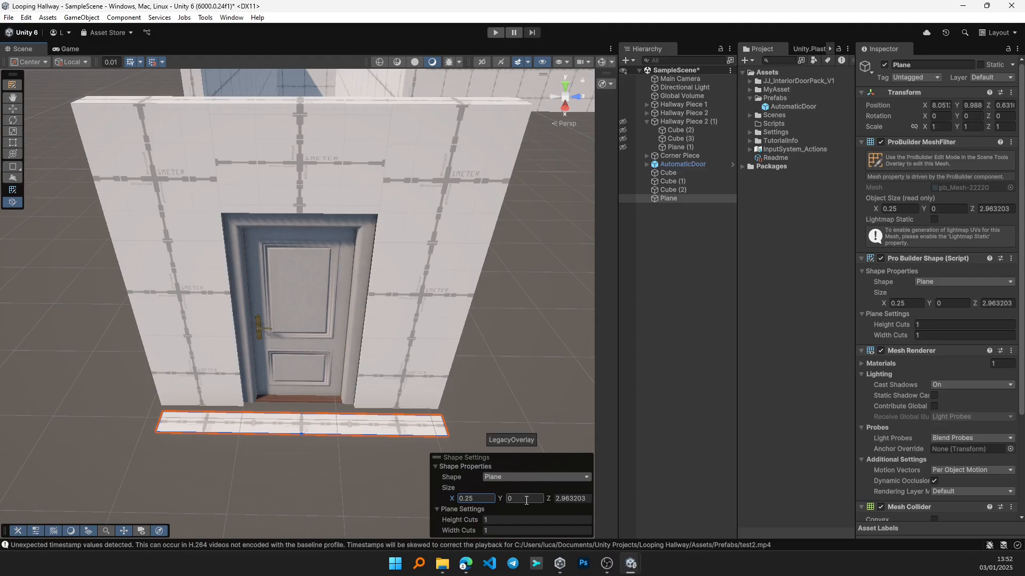
{"action": "left_click", "coordinate": [592, 497]}
{"action": "type", "text": "3"}
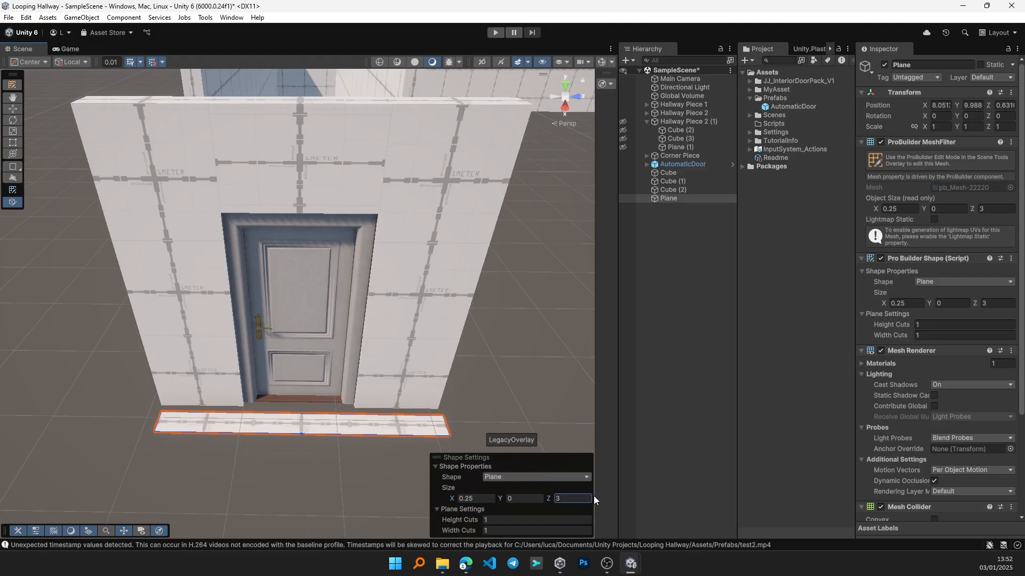
- Vertex-snap the plane to the bottom corner of the door wall as its floor, and unhide Hallway Piece 2 (1)
{"action": "left_click", "coordinate": [12, 108]}
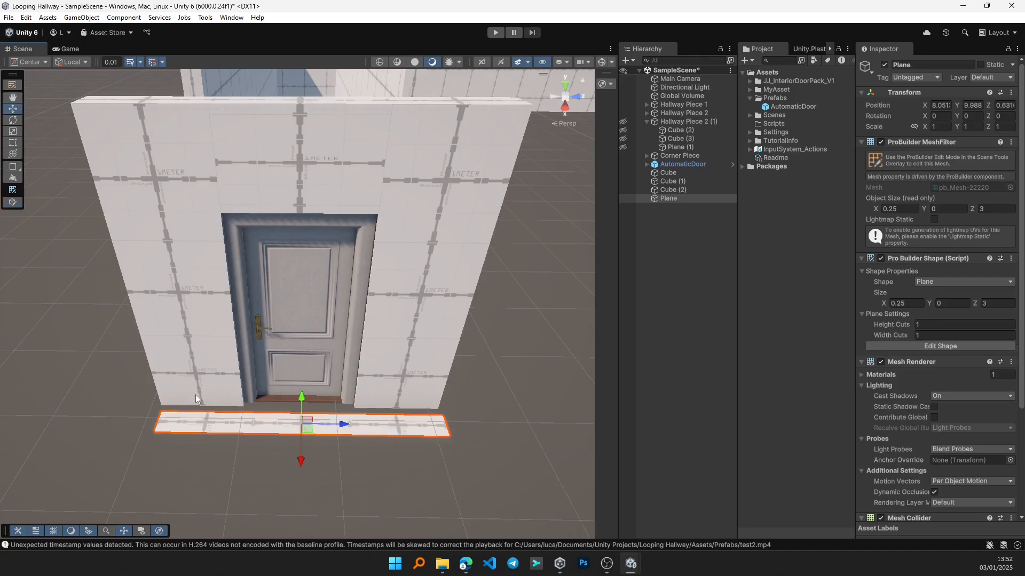
{"action": "key", "text": "v"}
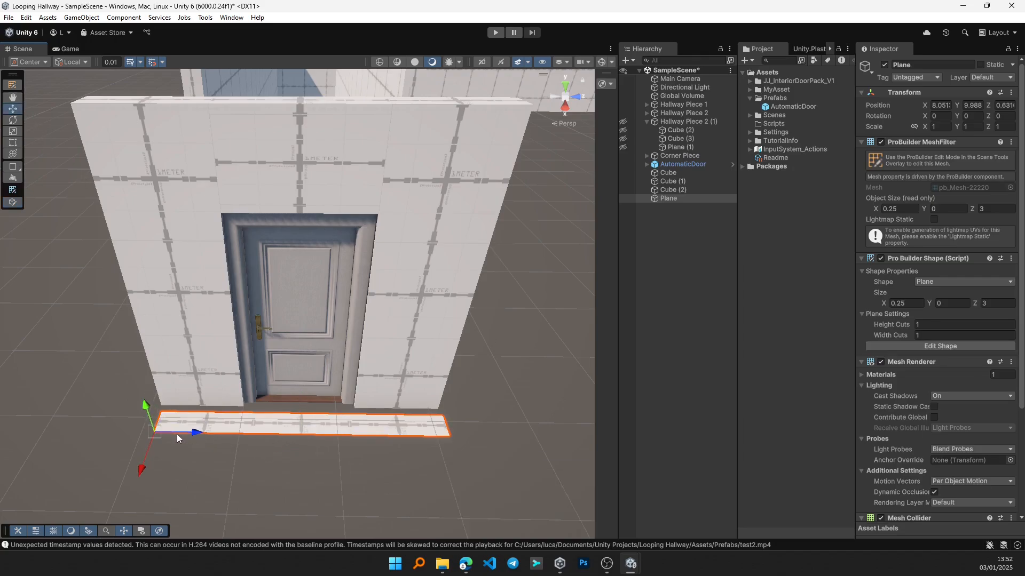
{"action": "left_click_drag", "start_coordinate": [163, 414], "coordinate": [172, 390]}
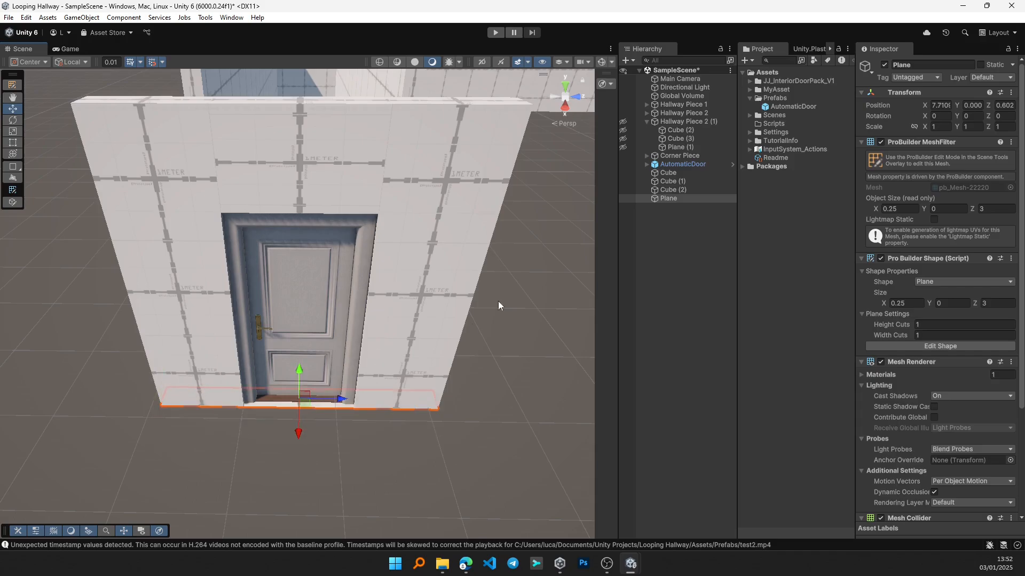
{"action": "left_click", "coordinate": [623, 121]}
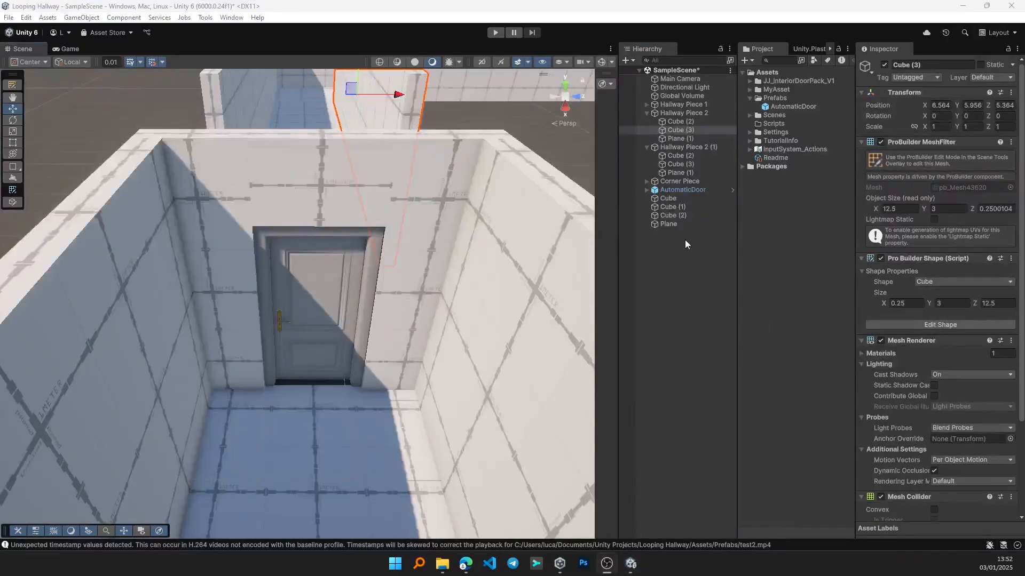
- Create an empty object at the scene root and name it DoorAndFrame
{"action": "left_click", "coordinate": [680, 264]}
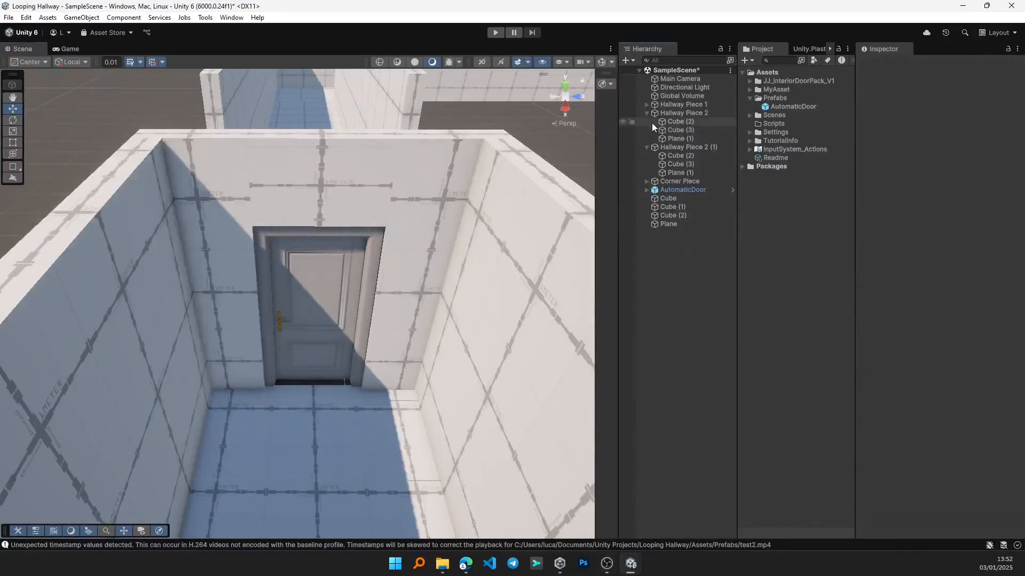
{"action": "left_click", "coordinate": [625, 62]}
{"action": "left_click", "coordinate": [649, 75]}
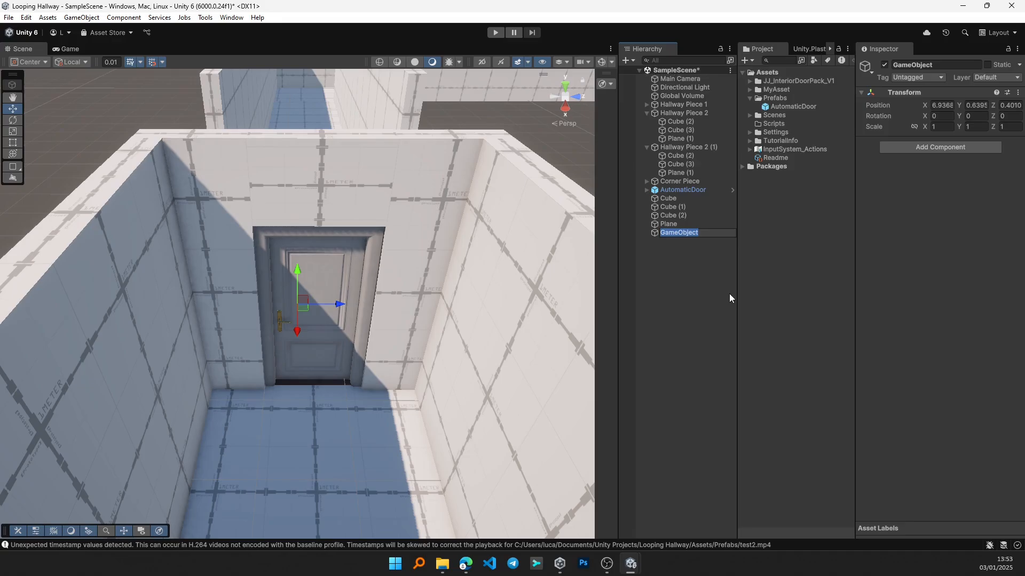
{"action": "type", "text": "H"}
{"action": "key", "text": "BackSpace"}
{"action": "type", "text": "DoorAndFrame"}
{"action": "key", "text": "Return"}
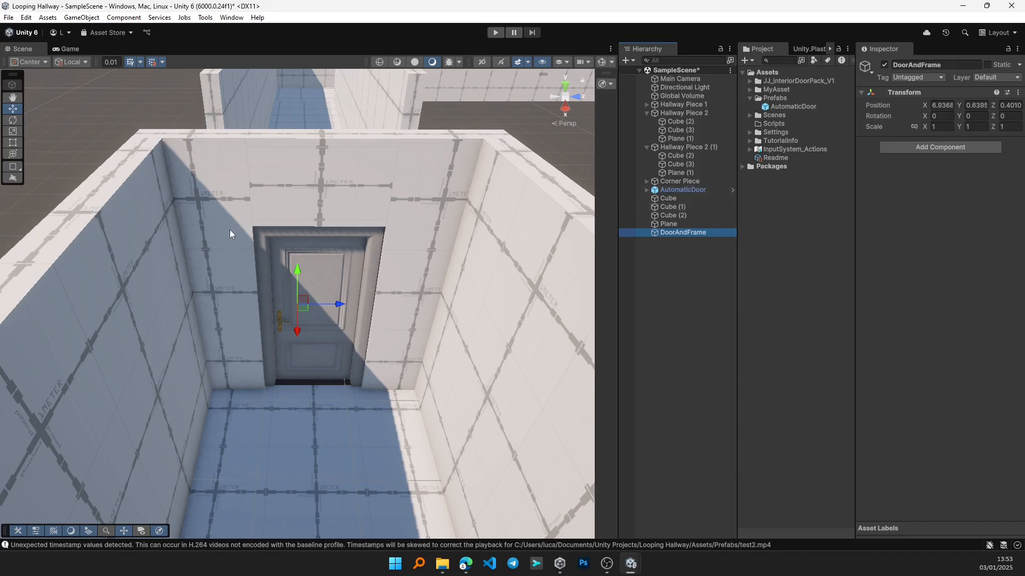
- Parent the AutomaticDoor, the three root-level wall cubes and the floor plane to DoorAndFrame
{"action": "left_click", "coordinate": [673, 224]}
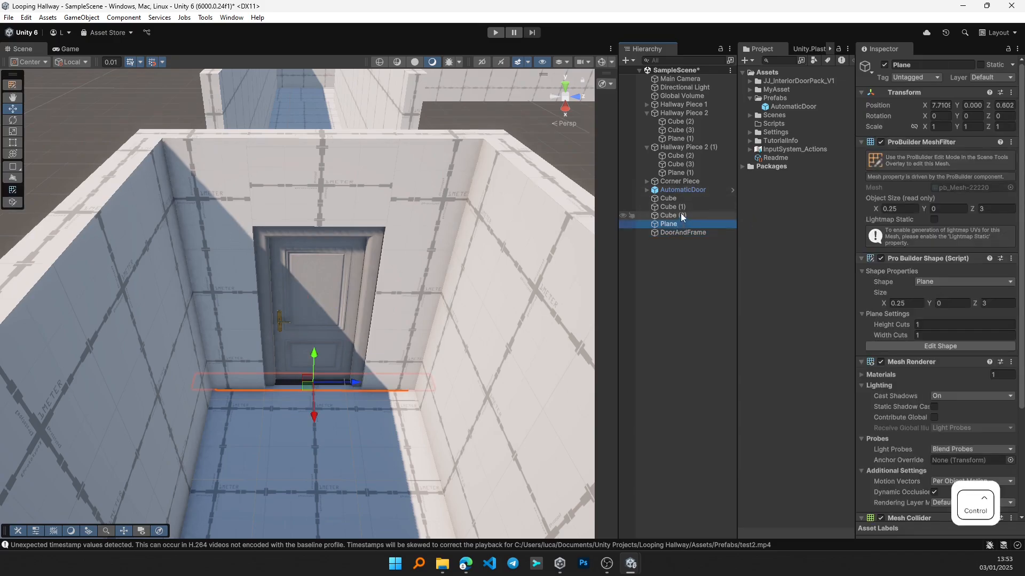
{"action": "left_click", "coordinate": [681, 215], "text": "ctrl"}
{"action": "left_click", "coordinate": [680, 207], "text": "ctrl"}
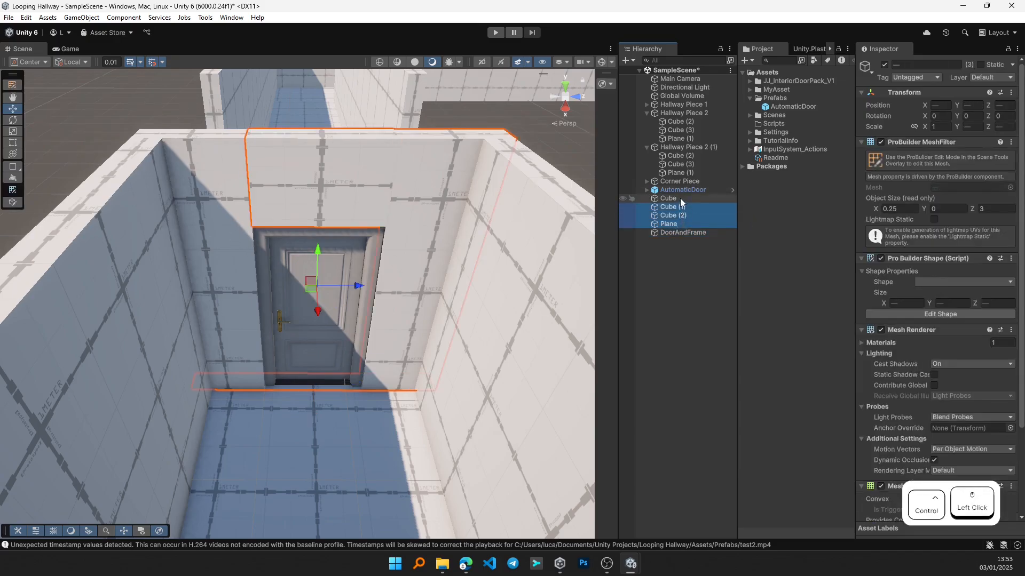
{"action": "left_click", "coordinate": [680, 198], "text": "ctrl"}
{"action": "left_click", "coordinate": [684, 191], "text": "ctrl"}
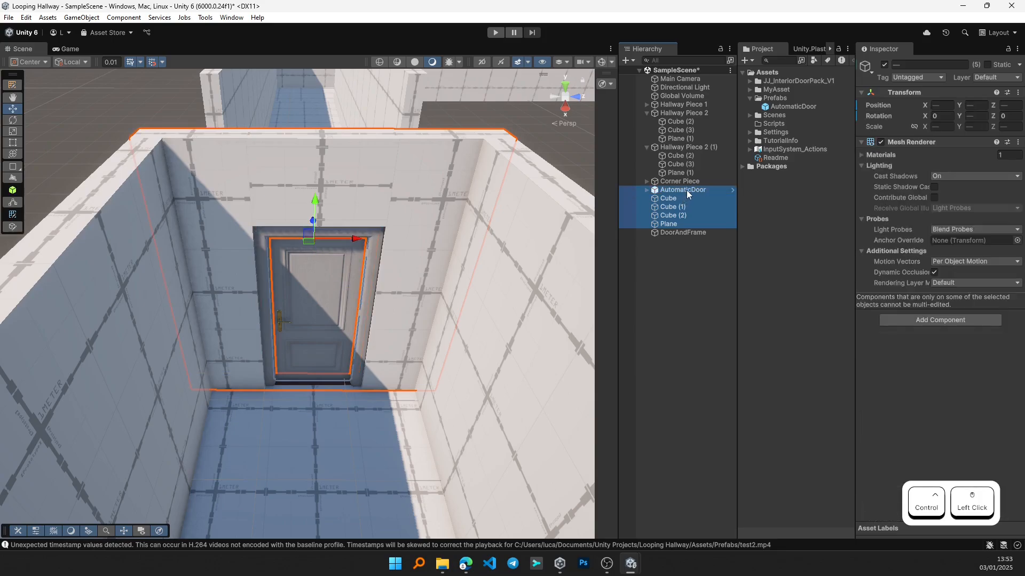
{"action": "left_click_drag", "start_coordinate": [686, 190], "coordinate": [687, 233], "text": "ctrl"}
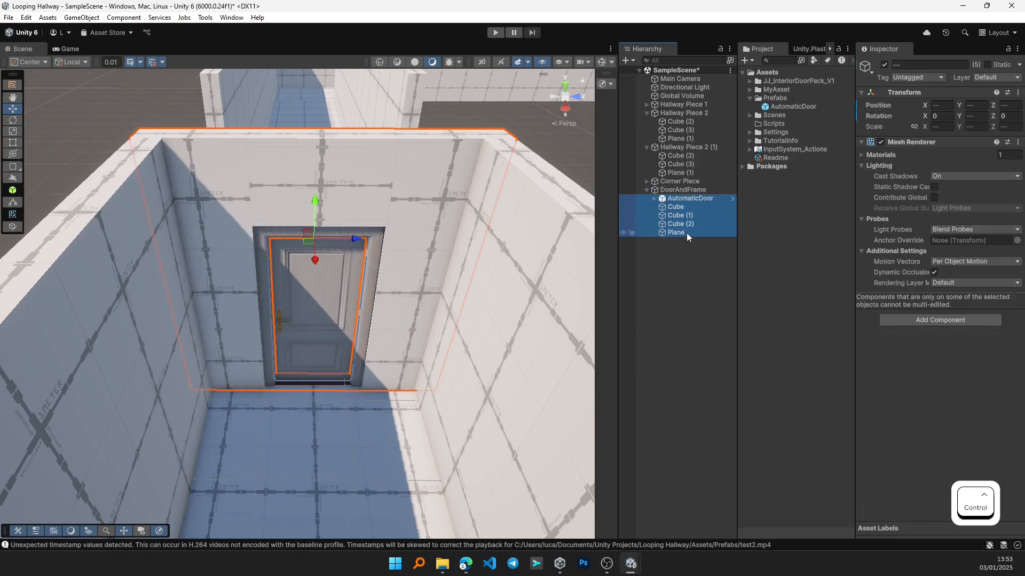
- Rename the DoorAndFrame group as DoorAndFrame 1 and collapse its children
{"action": "left_click", "coordinate": [716, 322]}
{"action": "left_click", "coordinate": [686, 190]}
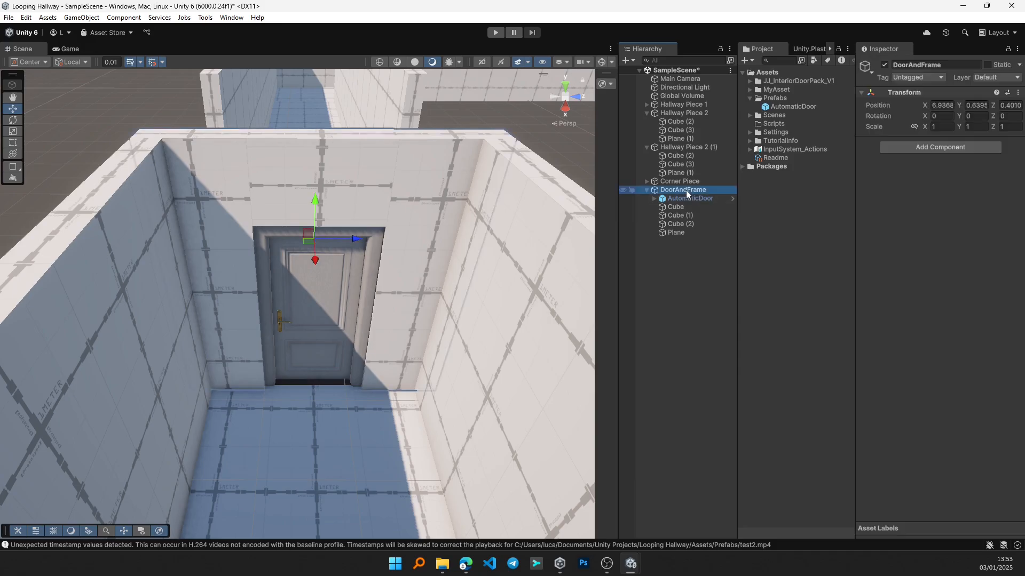
{"action": "right_click", "coordinate": [686, 190]}
{"action": "left_click", "coordinate": [729, 167]}
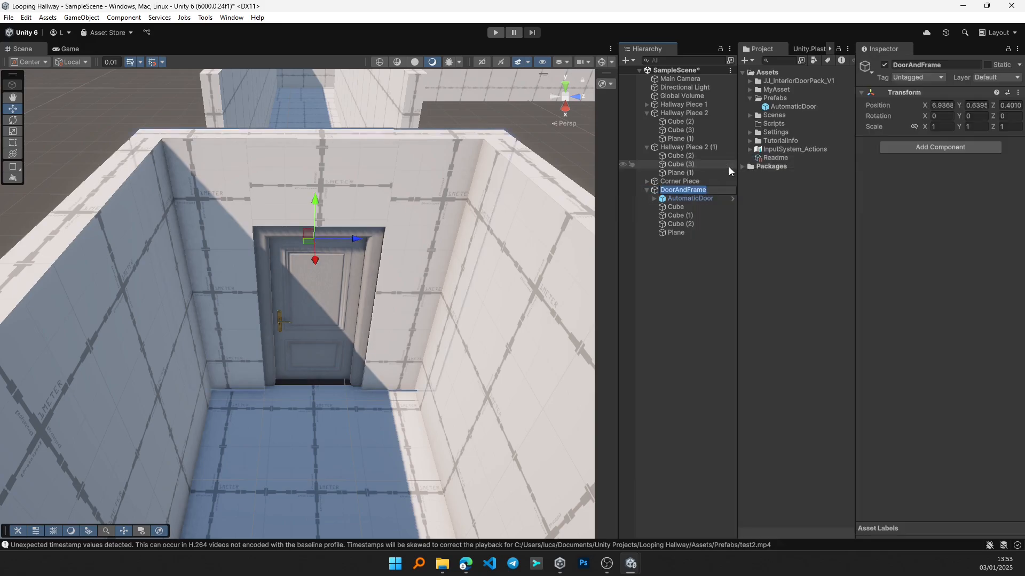
{"action": "key", "text": "End"}
{"action": "type", "text": "1"}
{"action": "key", "text": "Return"}
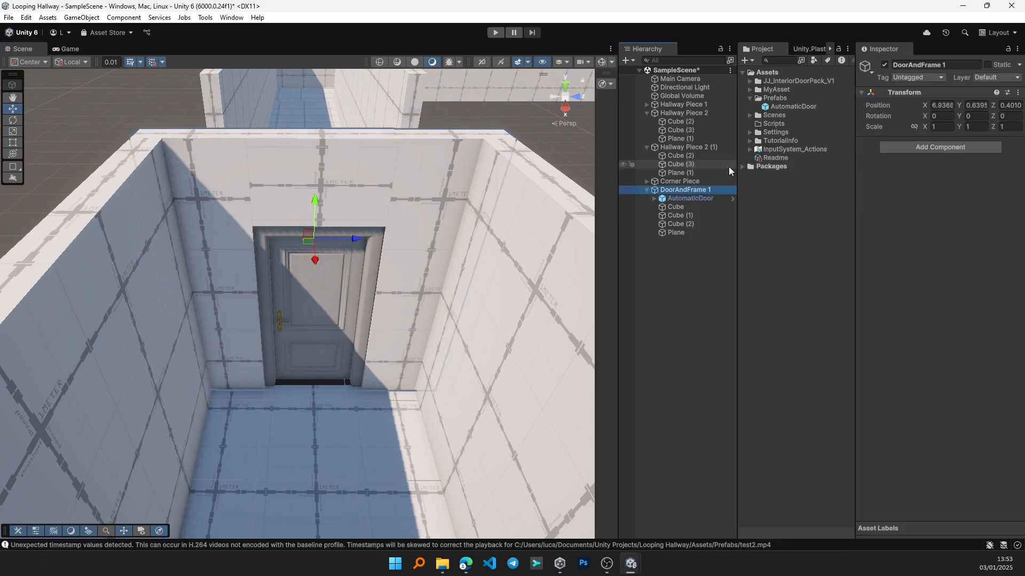
{"action": "left_click", "coordinate": [646, 190]}
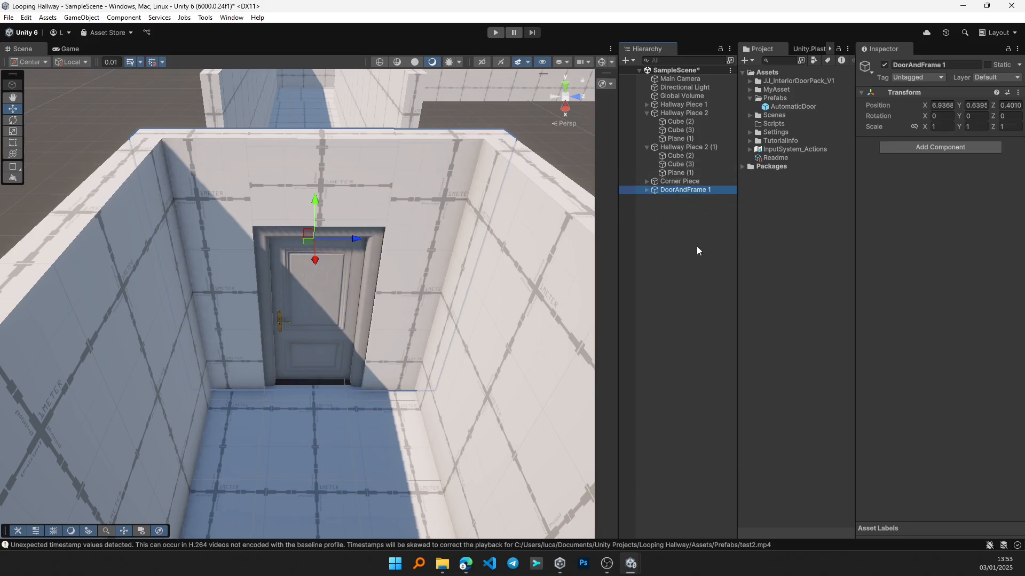
- Paste a copy of DoorAndFrame 1 and rename it DoorAndFrame 2
{"action": "key", "text": "ctrl+v"}
{"action": "right_click", "coordinate": [693, 198]}
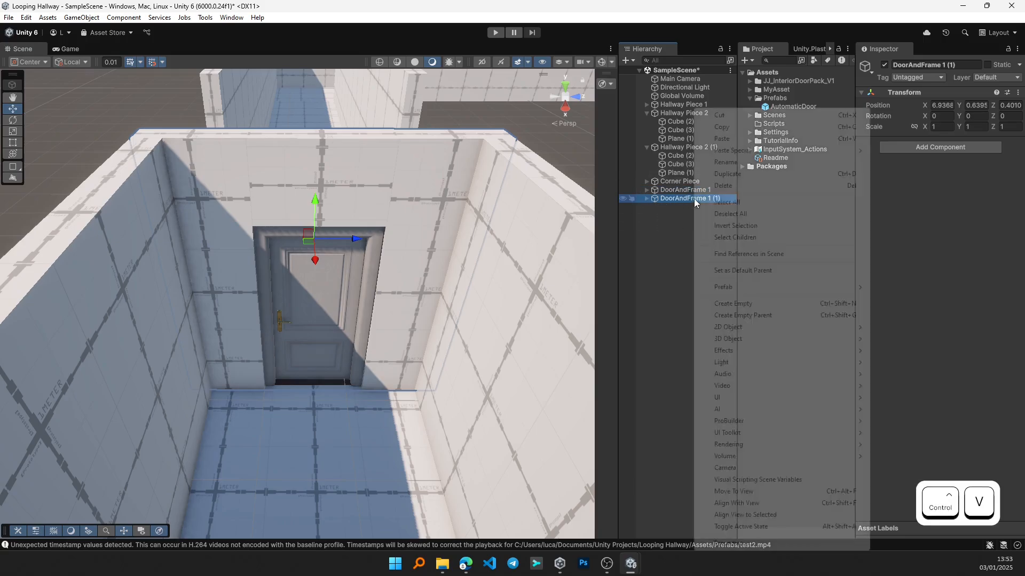
{"action": "left_click", "coordinate": [744, 163]}
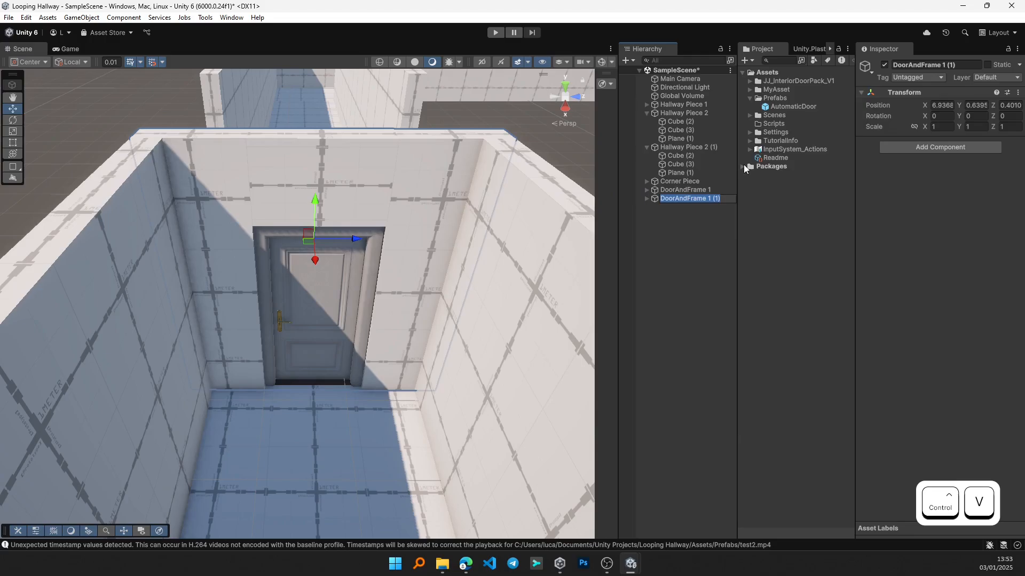
{"action": "key", "text": "BackSpace"}
{"action": "key", "text": "BackSpace"}
{"action": "key", "text": "BackSpace"}
{"action": "key", "text": "BackSpace"}
{"action": "type", "text": "2"}
{"action": "key", "text": "Return"}
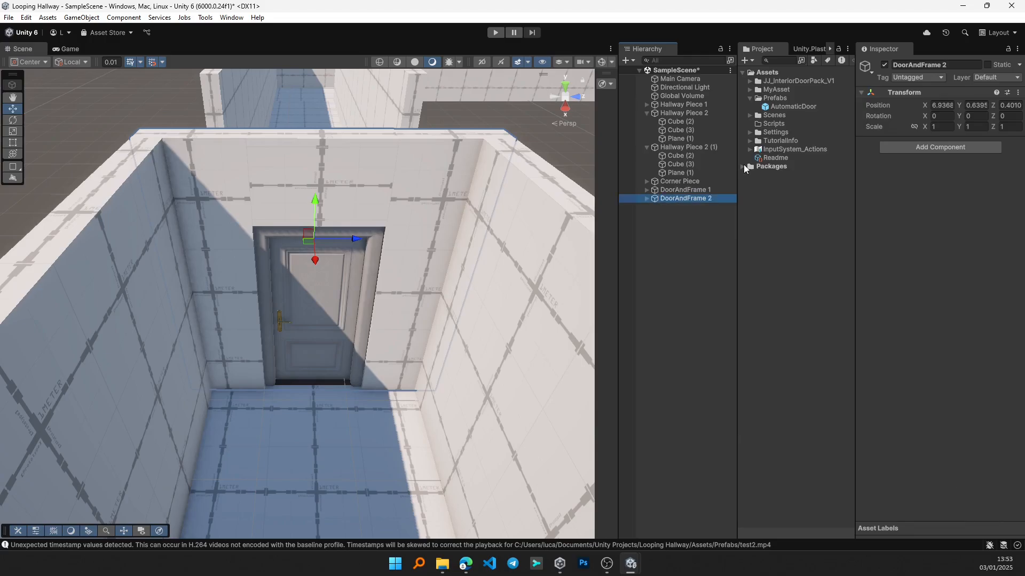
- Move DoorAndFrame 2 along the X axis to about 10.97, toward the hallway's open end
{"action": "scroll", "coordinate": [476, 424], "scroll_direction": "down", "scroll_amount": 3}
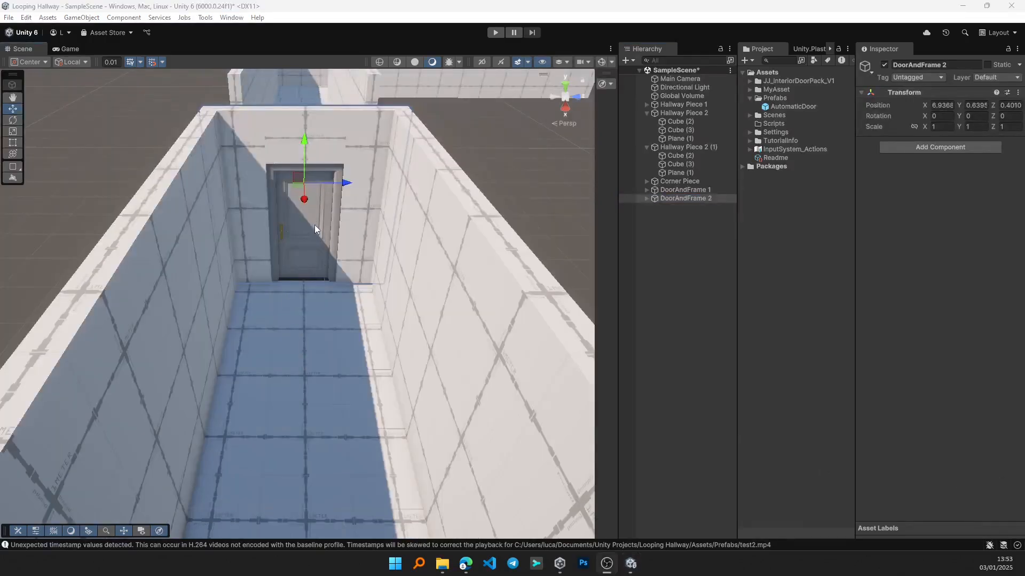
{"action": "left_click_drag", "start_coordinate": [304, 200], "coordinate": [325, 398]}
{"action": "scroll", "coordinate": [329, 422], "scroll_direction": "down", "scroll_amount": 3}
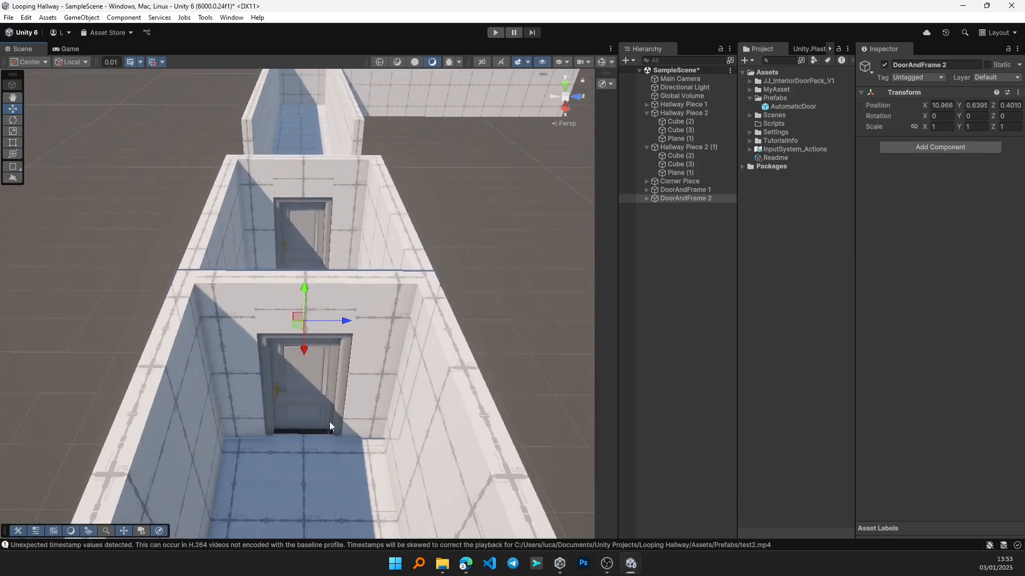
{"action": "middle_click_drag", "start_coordinate": [329, 422], "coordinate": [327, 318]}
{"action": "scroll", "coordinate": [332, 312], "scroll_direction": "down", "scroll_amount": 3}
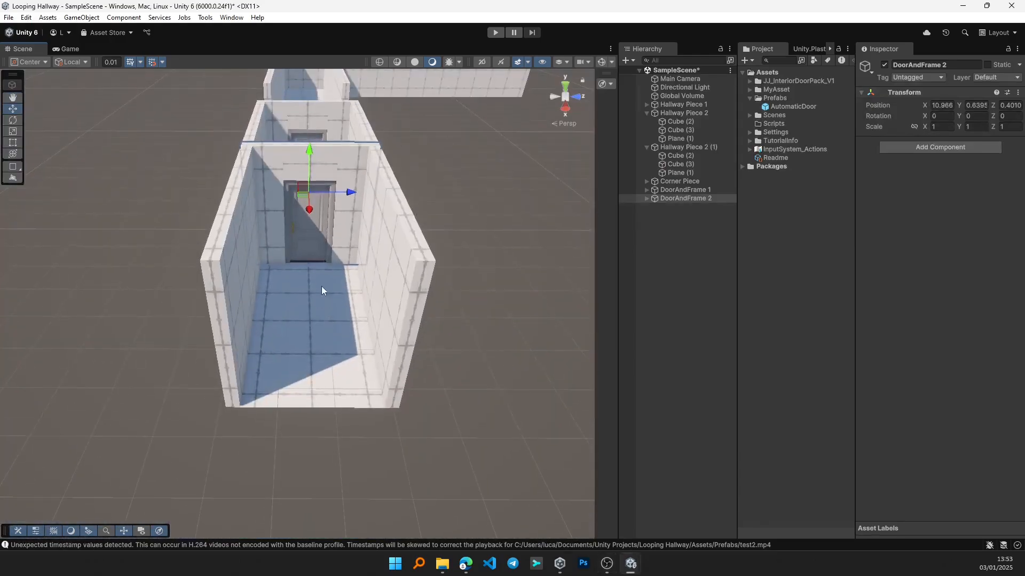
- Vertex-snap the bottom corner of DoorAndFrame 2 to the hallway's open end so the door wall closes it off
{"action": "key", "text": "v"}
{"action": "left_click_drag", "start_coordinate": [258, 264], "coordinate": [228, 416]}
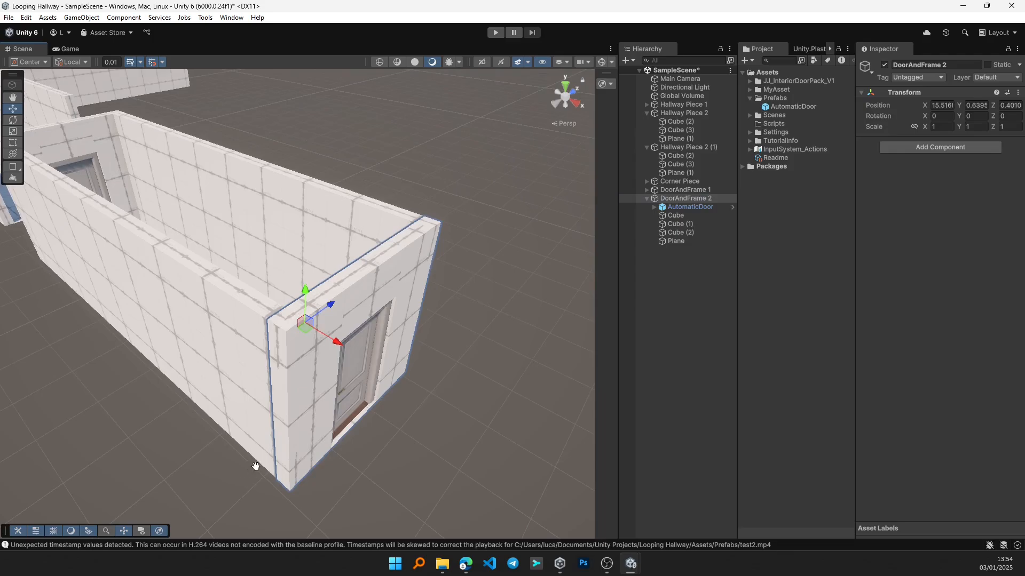
{"action": "middle_click_drag", "start_coordinate": [256, 466], "coordinate": [295, 439]}
{"action": "key", "text": "v"}
{"action": "left_click_drag", "start_coordinate": [315, 453], "coordinate": [318, 458]}
{"action": "middle_click_drag", "start_coordinate": [461, 431], "coordinate": [354, 453]}
{"action": "right_click_drag", "start_coordinate": [368, 424], "coordinate": [291, 415]}
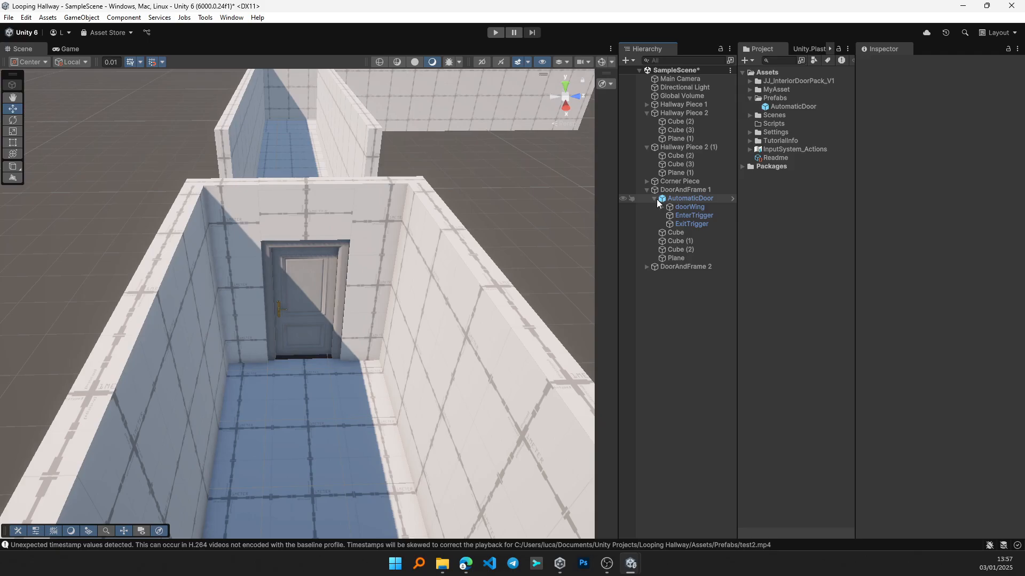
- Add a 3D cube in the duplicated hallway and vertex-snap its bottom corner to the floor corner beside the door
{"action": "left_click", "coordinate": [626, 60]}
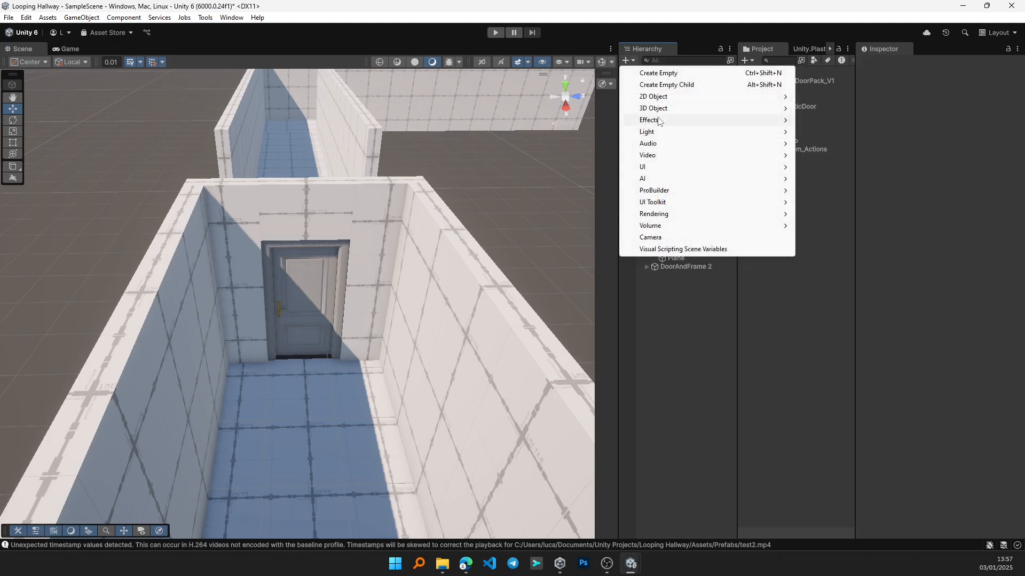
{"action": "mouse_move", "coordinate": [660, 108]}
{"action": "left_click", "coordinate": [811, 108]}
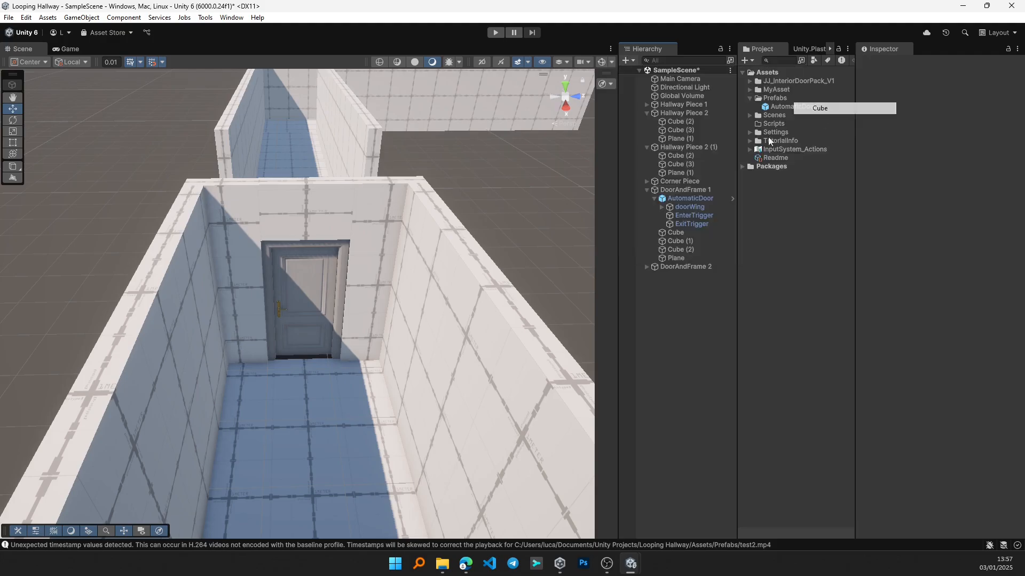
{"action": "middle_click_drag", "start_coordinate": [237, 359], "coordinate": [240, 338]}
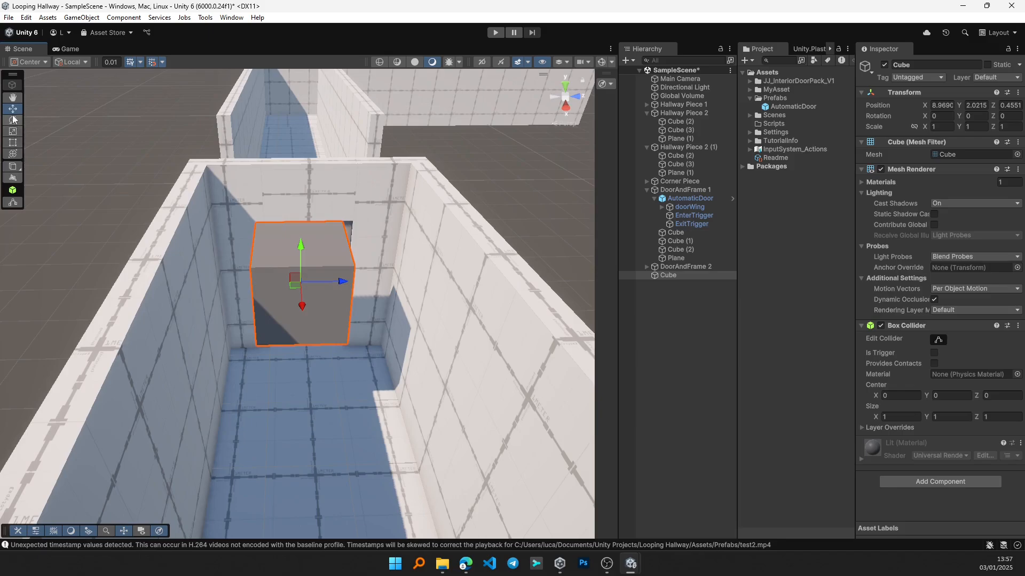
{"action": "key", "text": "v"}
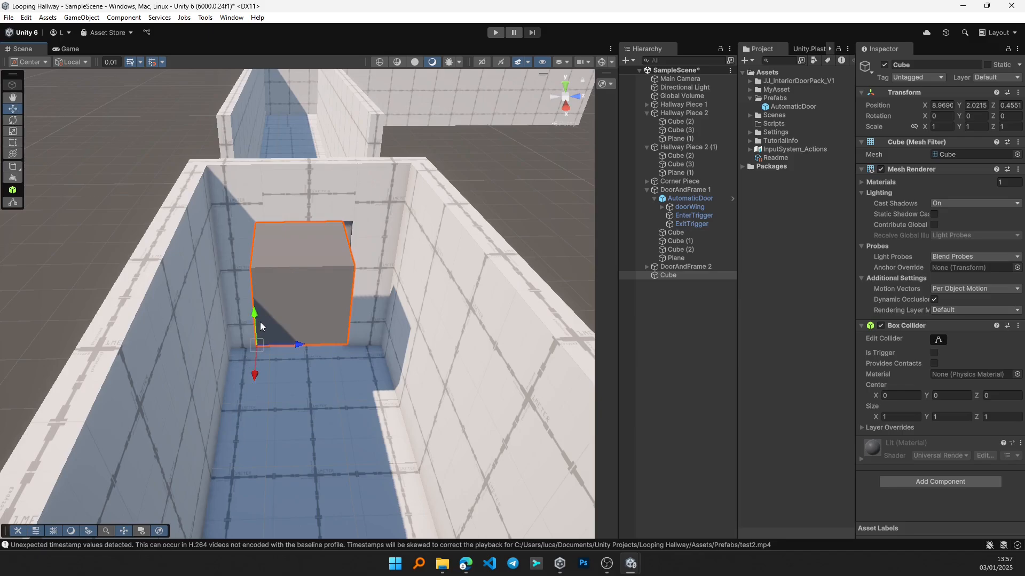
{"action": "left_click_drag", "start_coordinate": [257, 315], "coordinate": [236, 350]}
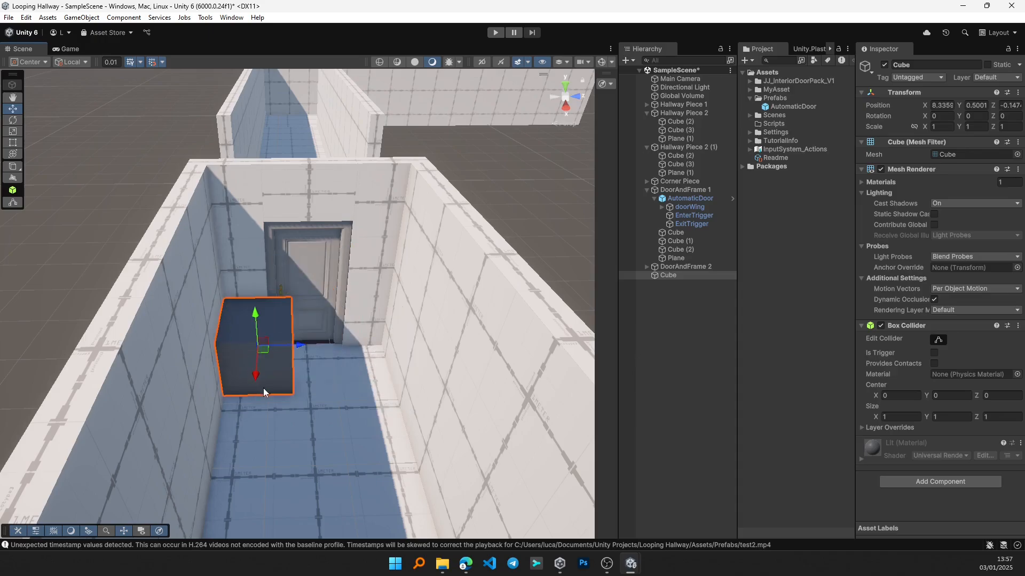
- Stretch the cube across the hallway from wall to wall, to a Z scale of about 2.5
{"action": "scroll", "coordinate": [264, 392], "scroll_direction": "up", "scroll_amount": 3}
{"action": "right_click_drag", "start_coordinate": [276, 330], "coordinate": [280, 384]}
{"action": "middle_click_drag", "start_coordinate": [281, 395], "coordinate": [300, 500]}
{"action": "middle_click_drag", "start_coordinate": [266, 320], "coordinate": [273, 393]}
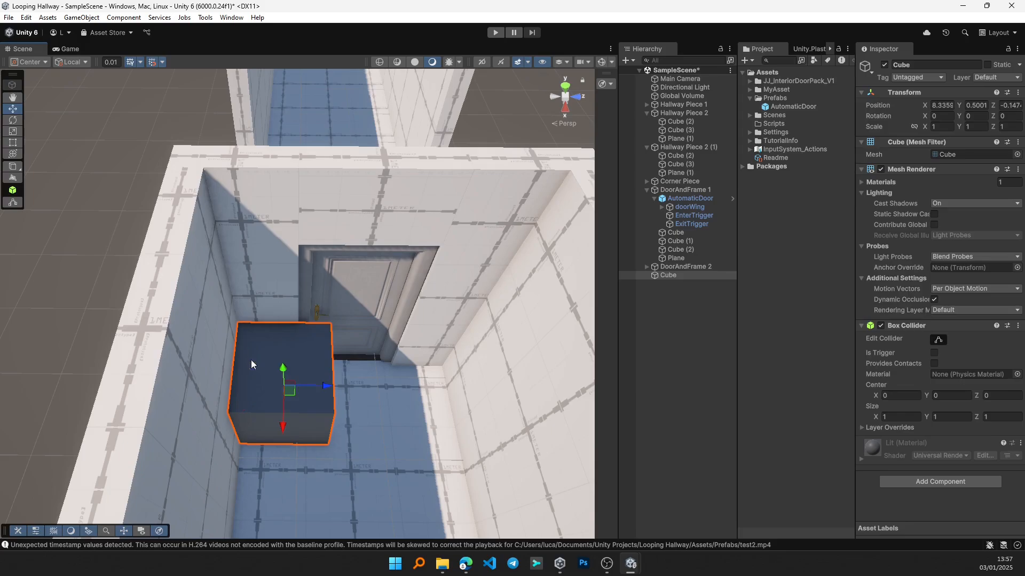
{"action": "scroll", "coordinate": [296, 398], "scroll_direction": "down", "scroll_amount": 2}
{"action": "middle_click_drag", "start_coordinate": [296, 399], "coordinate": [287, 368]}
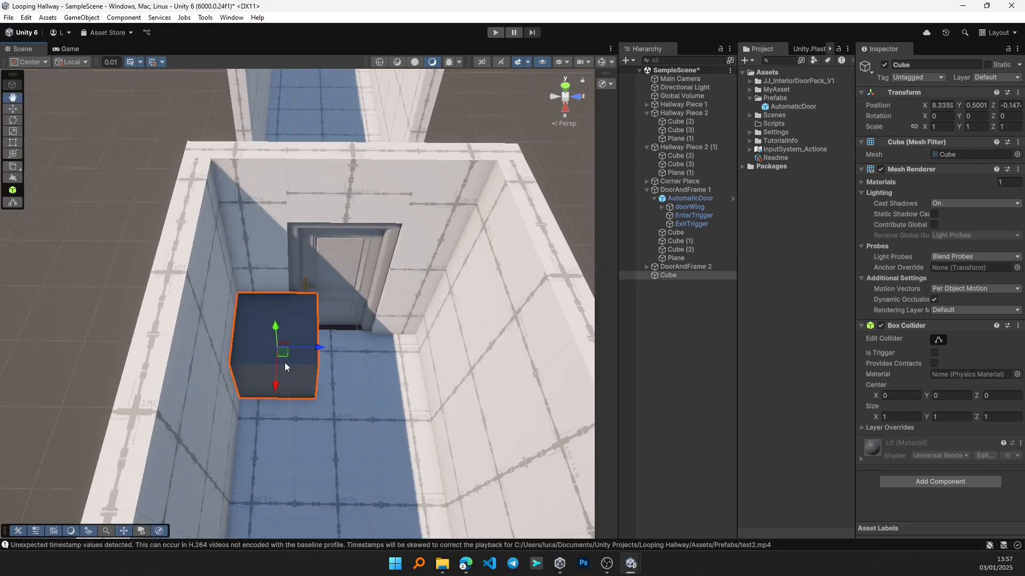
{"action": "left_click", "coordinate": [13, 143]}
{"action": "left_click_drag", "start_coordinate": [315, 360], "coordinate": [451, 359]}
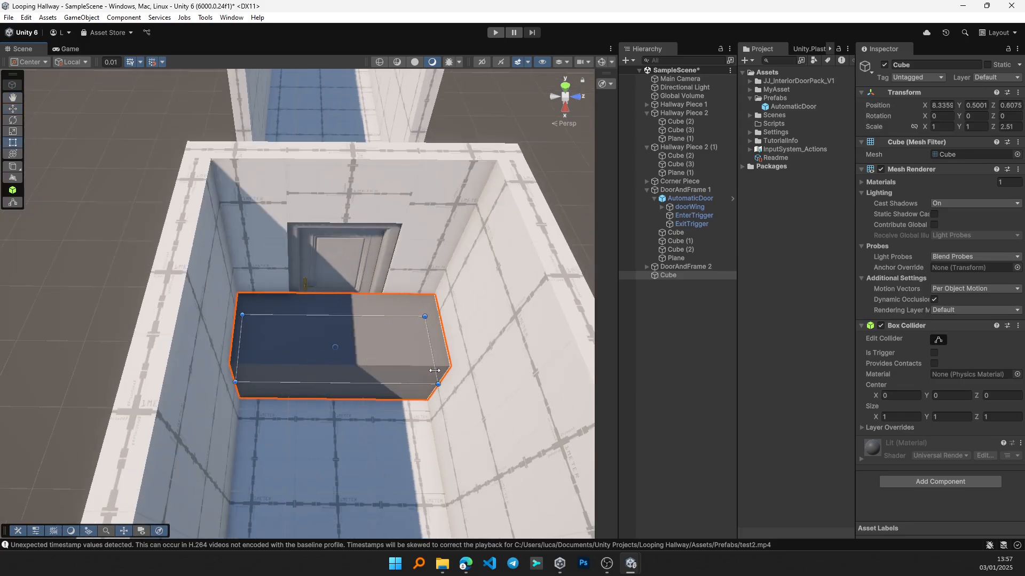
{"action": "middle_click_drag", "start_coordinate": [368, 368], "coordinate": [252, 381]}
{"action": "scroll", "coordinate": [272, 381], "scroll_direction": "up", "scroll_amount": 2}
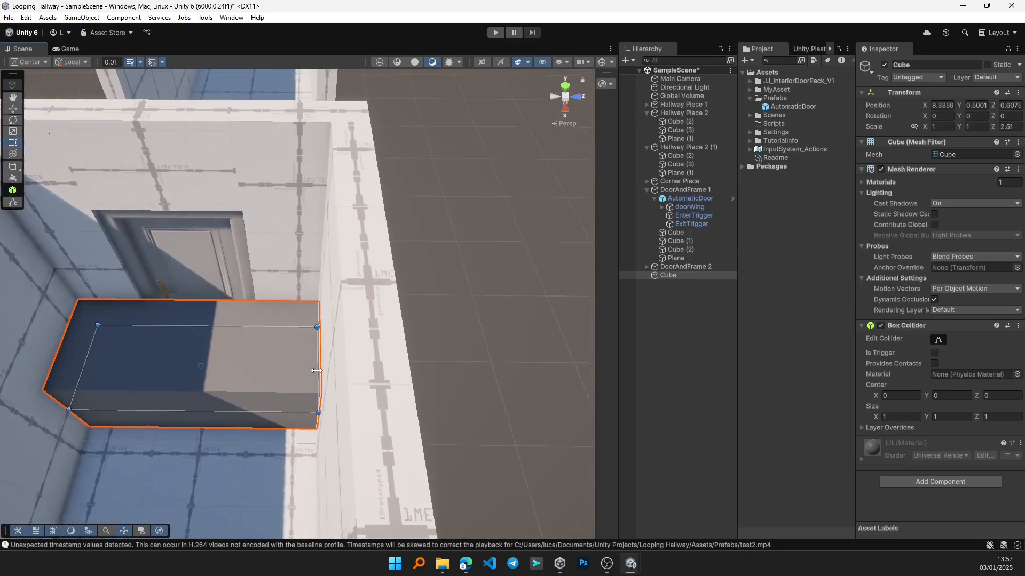
{"action": "left_click_drag", "start_coordinate": [316, 370], "coordinate": [318, 374]}
{"action": "middle_click_drag", "start_coordinate": [247, 394], "coordinate": [329, 352]}
{"action": "right_click_drag", "start_coordinate": [271, 415], "coordinate": [268, 402]}
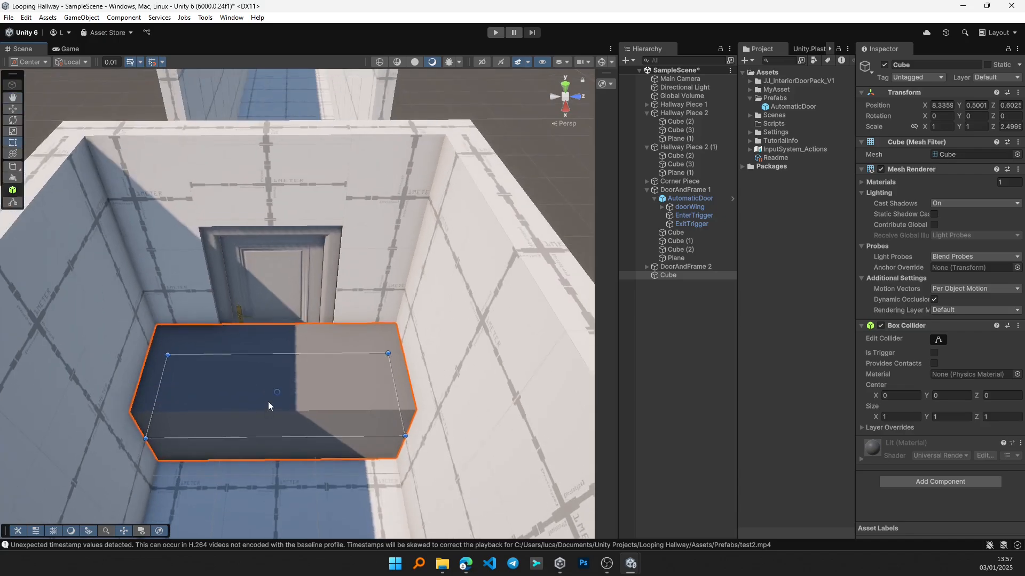
- Resize the cube's height and depth in front of the door to scales of about 2.24 on Y and 1.53 on X
{"action": "middle_click_drag", "start_coordinate": [268, 401], "coordinate": [277, 277]}
{"action": "left_click_drag", "start_coordinate": [286, 320], "coordinate": [299, 371]}
{"action": "right_click_drag", "start_coordinate": [285, 253], "coordinate": [308, 353]}
{"action": "left_click_drag", "start_coordinate": [307, 357], "coordinate": [338, 219]}
{"action": "scroll", "coordinate": [329, 300], "scroll_direction": "down", "scroll_amount": 5}
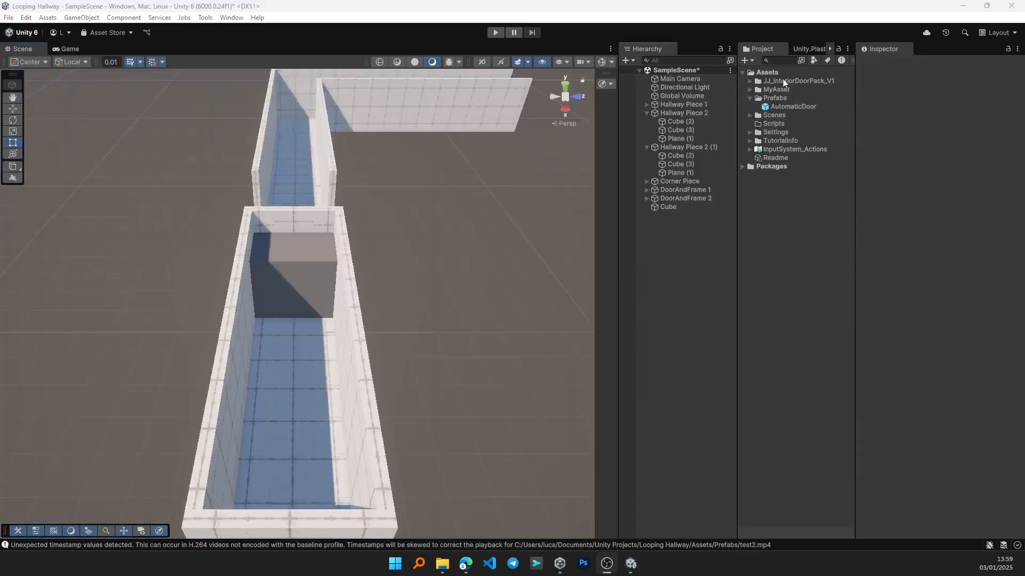
- Create an empty object named placeholder in the scene
{"action": "left_click", "coordinate": [628, 60]}
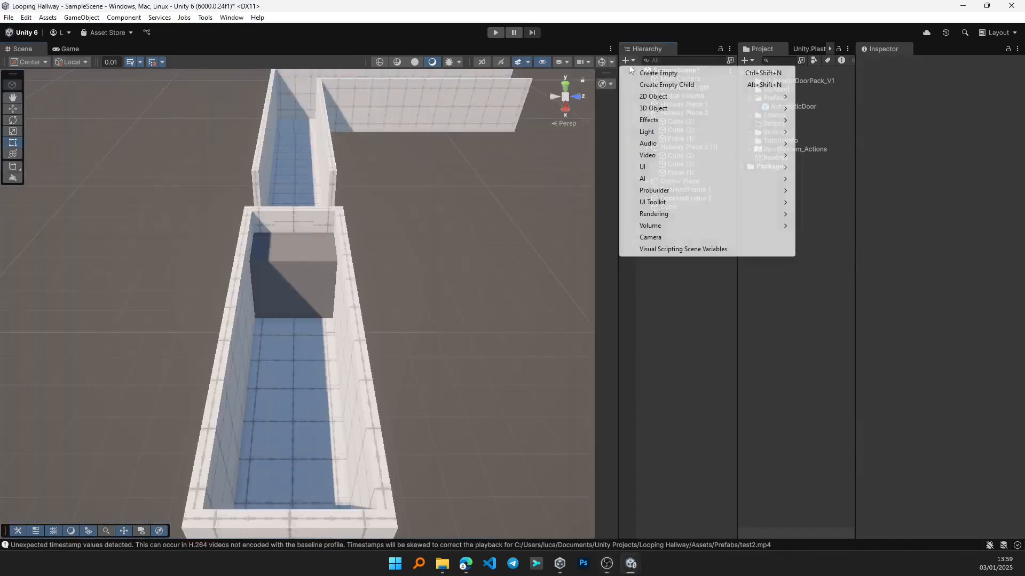
{"action": "left_click", "coordinate": [658, 75]}
{"action": "type", "text": "p"}
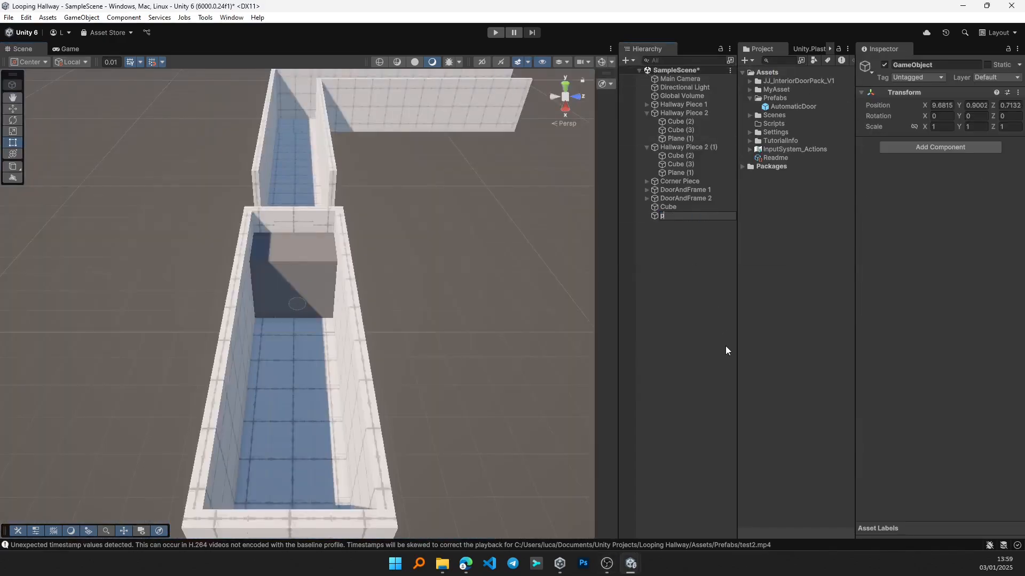
{"action": "type", "text": "laceholder"}
{"action": "key", "text": "Return"}
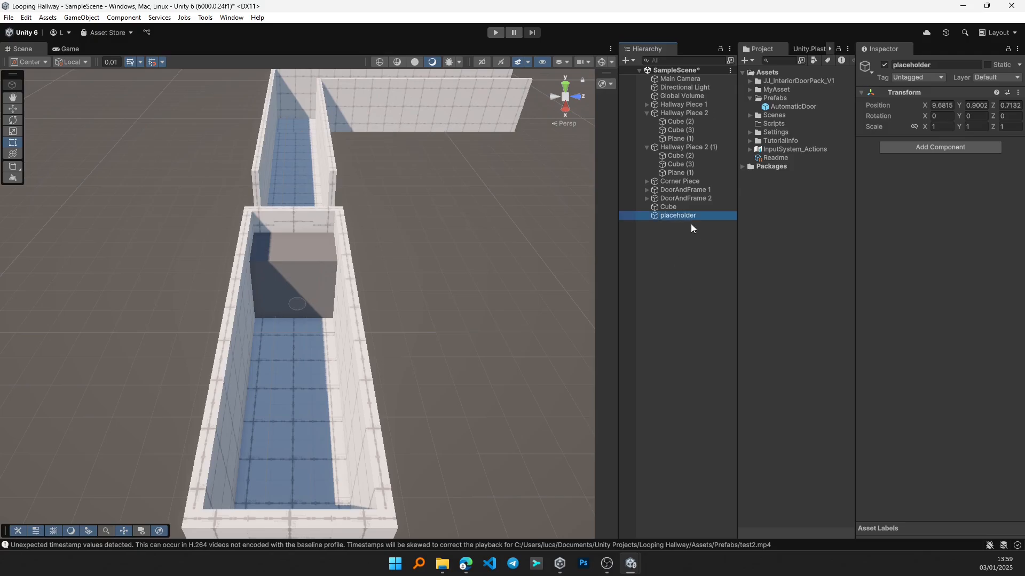
- Parent the Cube, DoorAndFrame 1, DoorAndFrame 2 and Hallway Piece 2 (1) under placeholder and collapse the group
{"action": "left_click", "coordinate": [683, 208]}
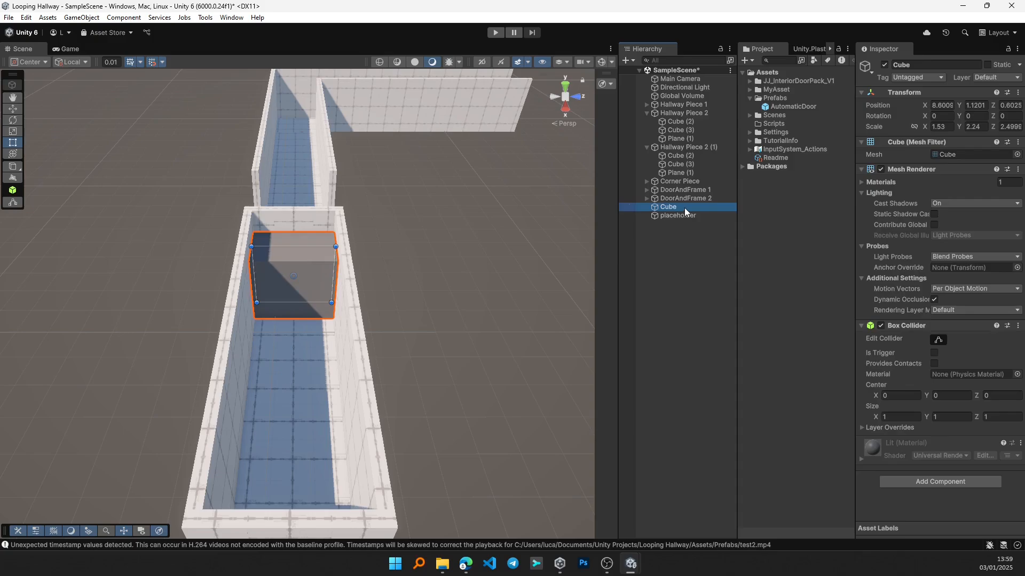
{"action": "mouse_move", "coordinate": [684, 207]}
{"action": "left_mouse_down"}
{"action": "mouse_move", "coordinate": [684, 216]}
{"action": "mouse_move", "coordinate": [696, 195]}
{"action": "mouse_move", "coordinate": [691, 209]}
{"action": "left_mouse_up"}
{"action": "left_click", "coordinate": [696, 198]}
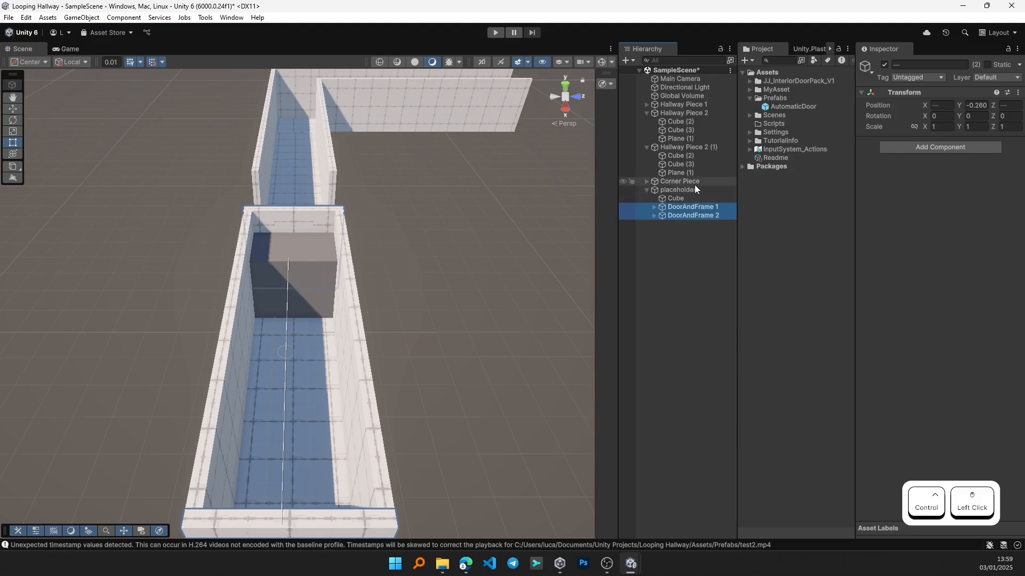
{"action": "left_click", "coordinate": [687, 149]}
{"action": "left_click_drag", "start_coordinate": [692, 146], "coordinate": [690, 191]}
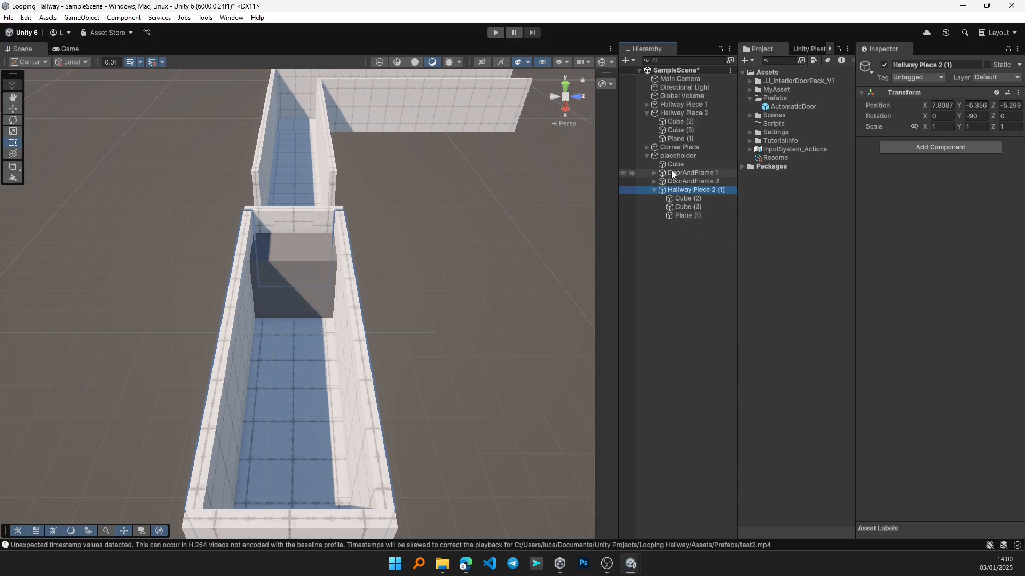
{"action": "left_click", "coordinate": [647, 155]}
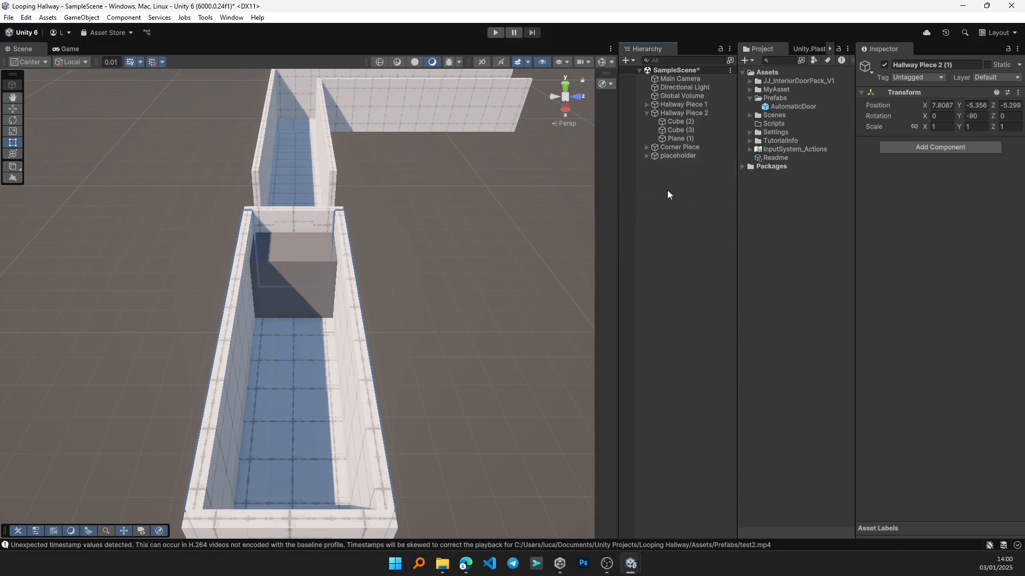
- Paste a copy of the placeholder group and move it along the Z axis to about 6.77, beside the original section
{"action": "double_click", "coordinate": [675, 155]}
{"action": "key", "text": "ctrl+c"}
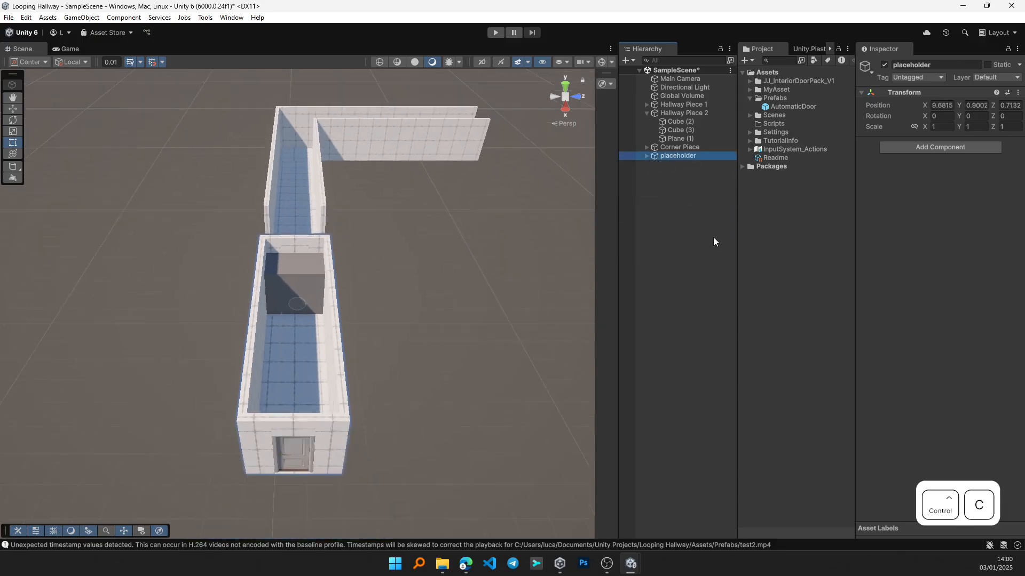
{"action": "key", "text": "ctrl+v"}
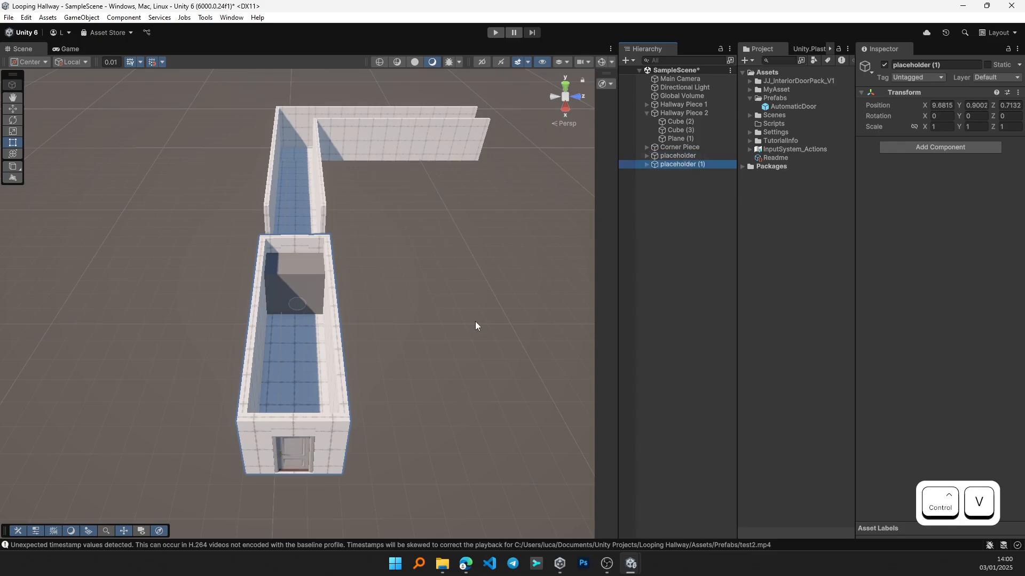
{"action": "left_click", "coordinate": [13, 108]}
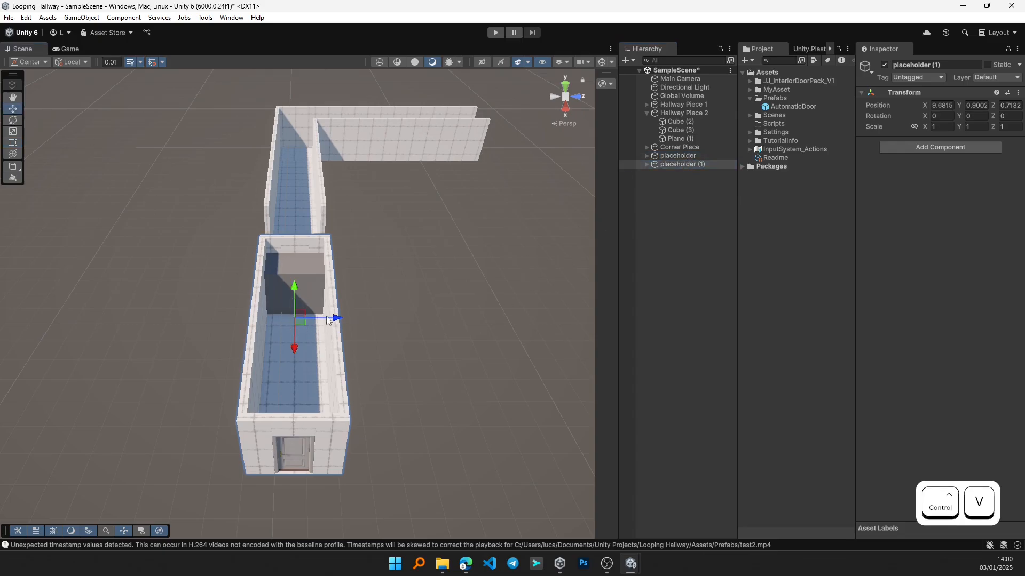
{"action": "left_click_drag", "start_coordinate": [329, 319], "coordinate": [483, 318]}
{"action": "scroll", "coordinate": [335, 318], "scroll_direction": "up", "scroll_amount": 5}
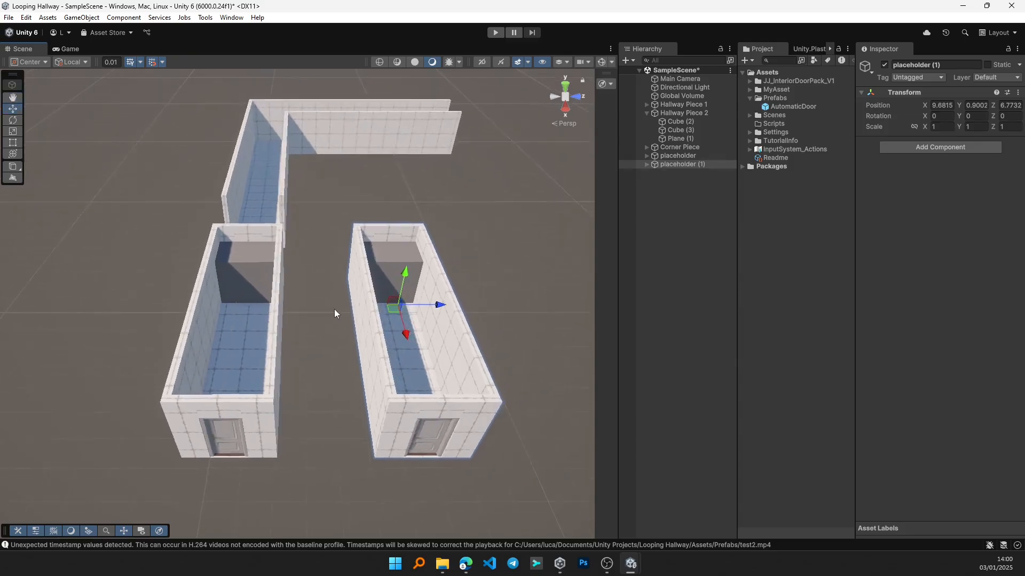
{"action": "scroll", "coordinate": [332, 320], "scroll_direction": "down", "scroll_amount": 4}
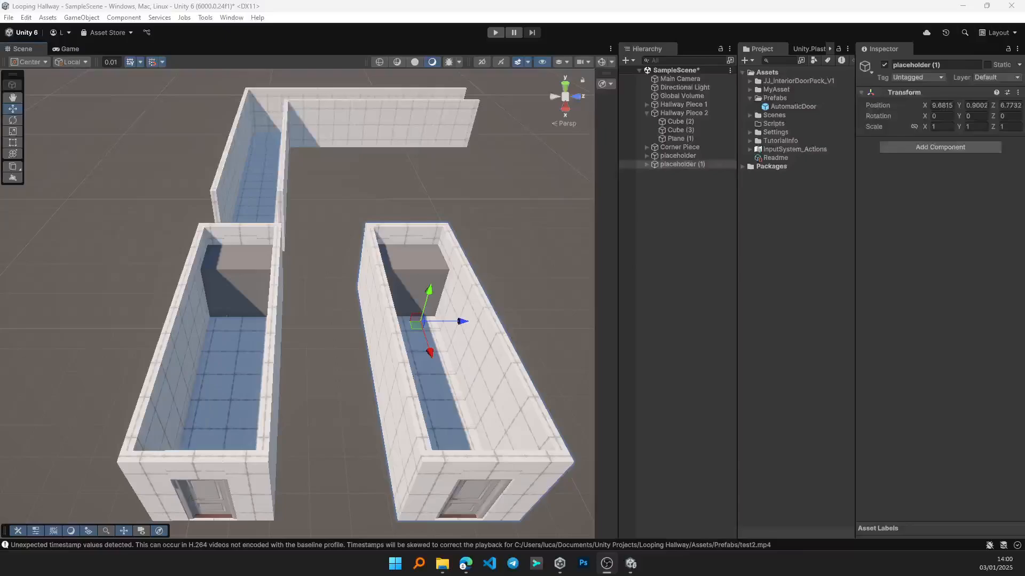
- Rename the original placeholder group as HallwayStartSection
{"action": "left_click", "coordinate": [679, 156]}
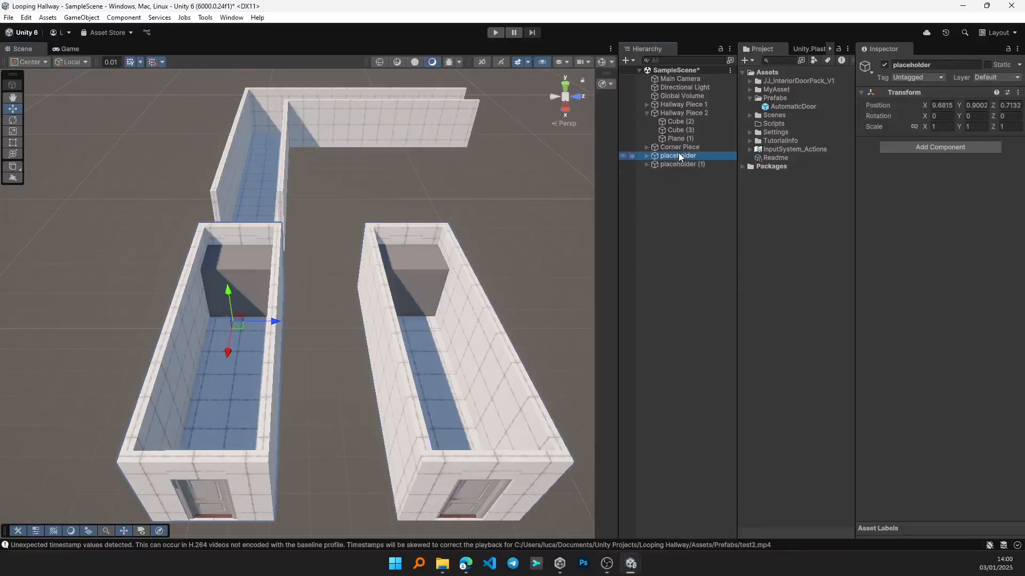
{"action": "right_click", "coordinate": [679, 156]}
{"action": "left_click", "coordinate": [734, 159]}
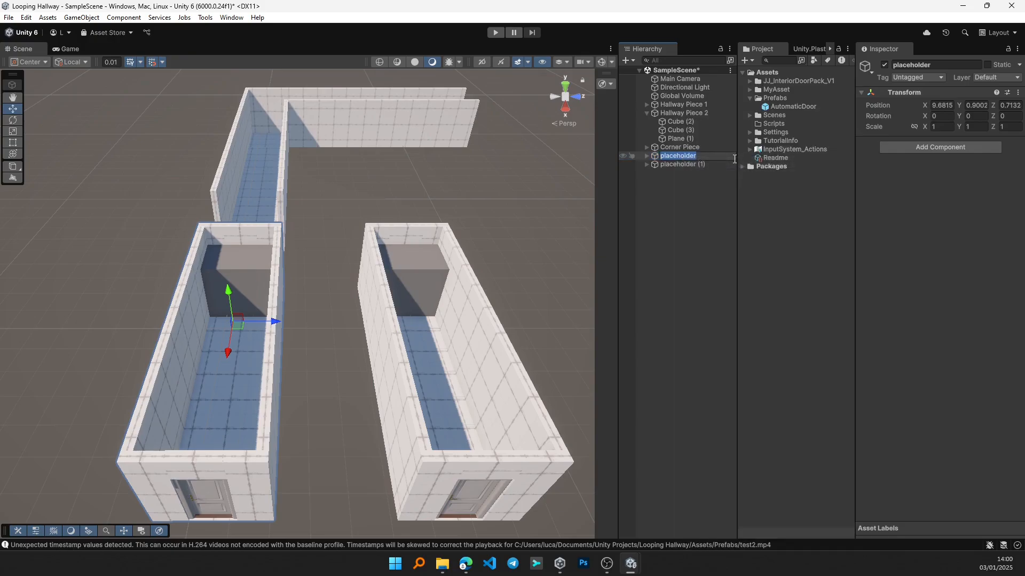
{"action": "type", "text": "HallwayStartSection"}
{"action": "key", "text": "Return"}
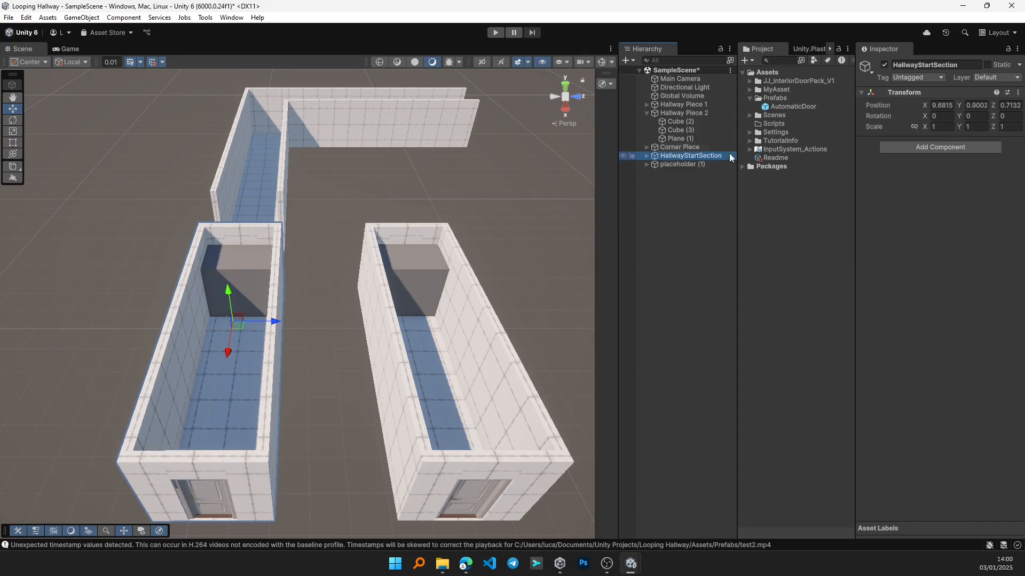
- Rename the copied placeholder (1) group as HallwayEndSection
{"action": "right_click", "coordinate": [666, 164]}
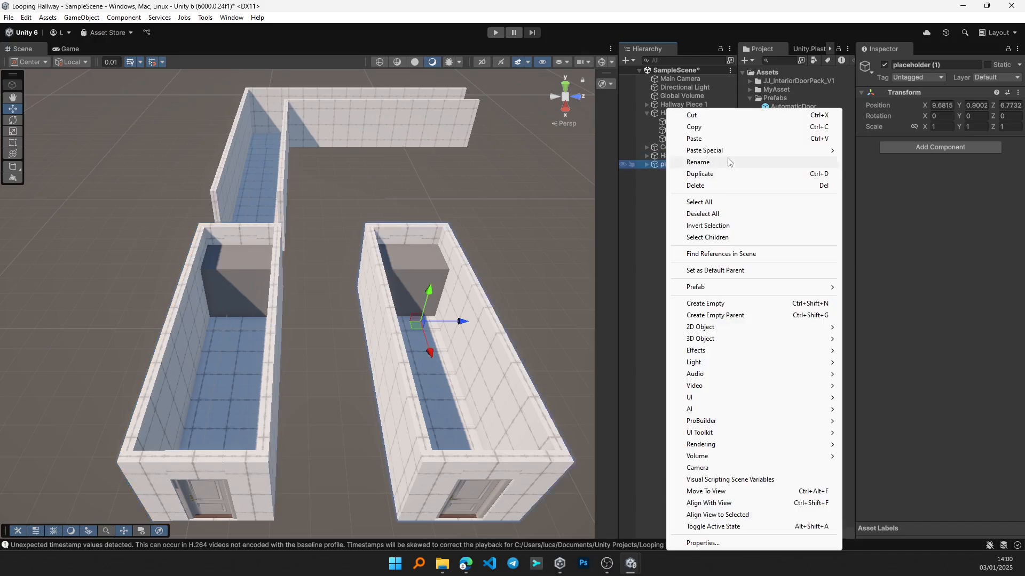
{"action": "left_click", "coordinate": [729, 161]}
{"action": "type", "text": "HallwayEndSecti"}
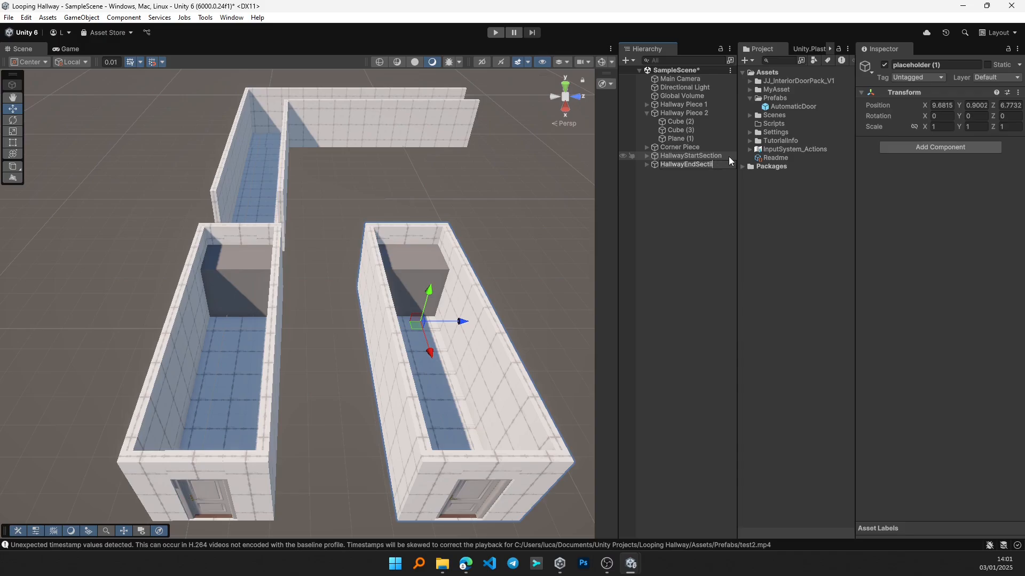
{"action": "type", "text": "on"}
{"action": "key", "text": "Return"}
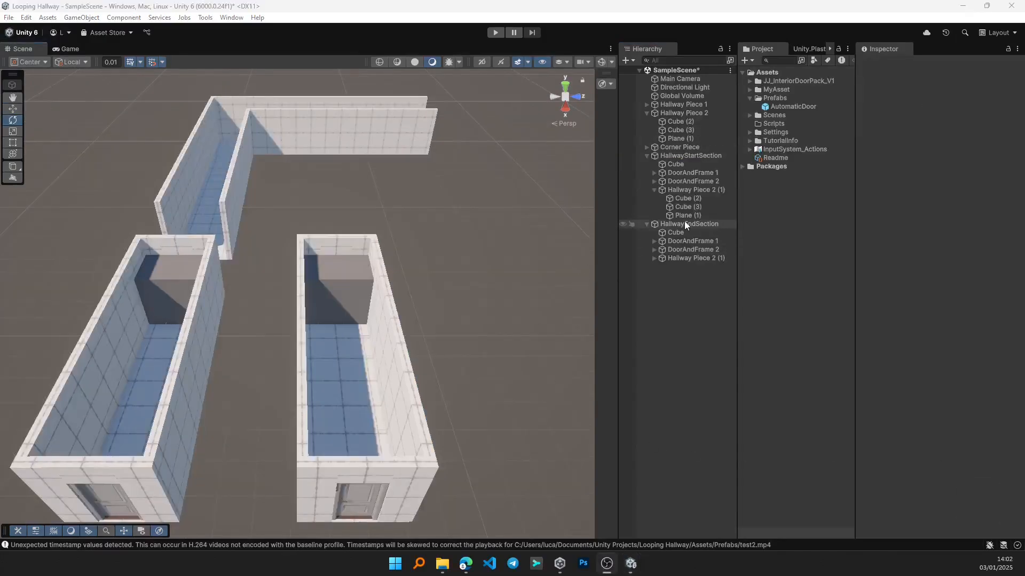
- Rotate HallwayEndSection 90 degrees around Y and vertex-snap it onto the open far end of the L-shaped hallway
{"action": "left_click", "coordinate": [686, 224]}
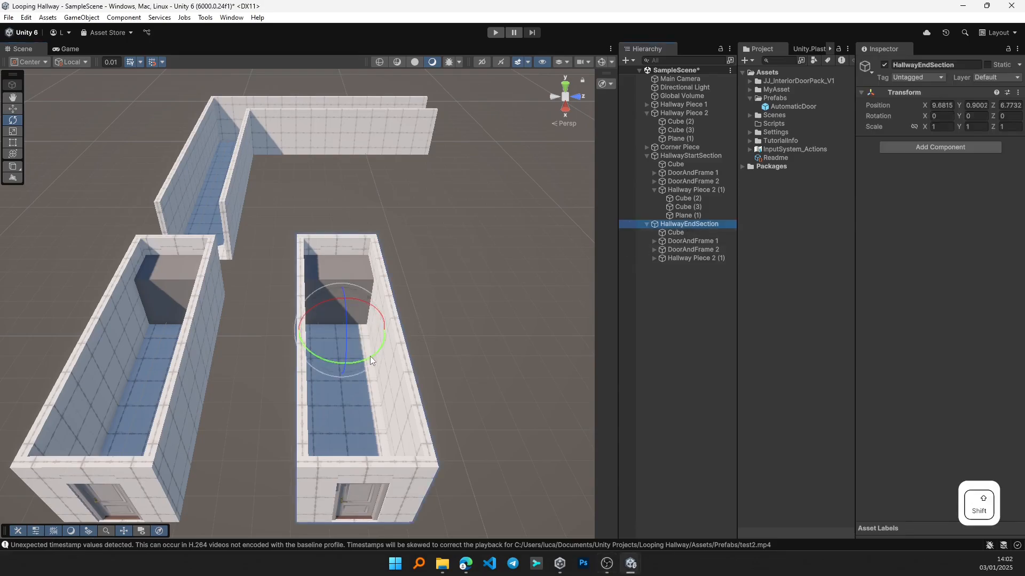
{"action": "left_click_drag", "start_coordinate": [370, 356], "coordinate": [239, 370], "text": "shift"}
{"action": "left_click", "coordinate": [12, 109]}
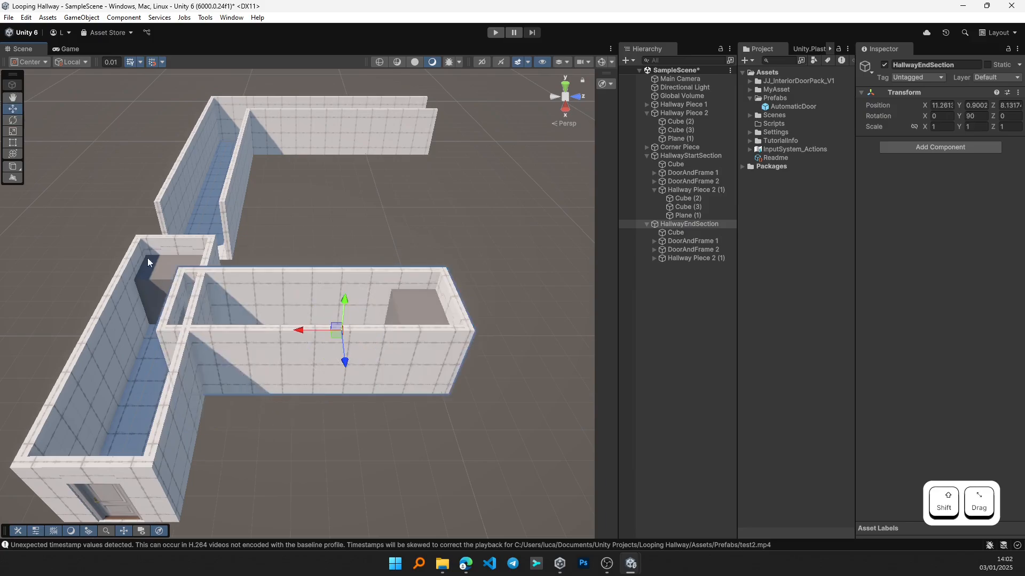
{"action": "middle_click_drag", "start_coordinate": [268, 381], "coordinate": [249, 400]}
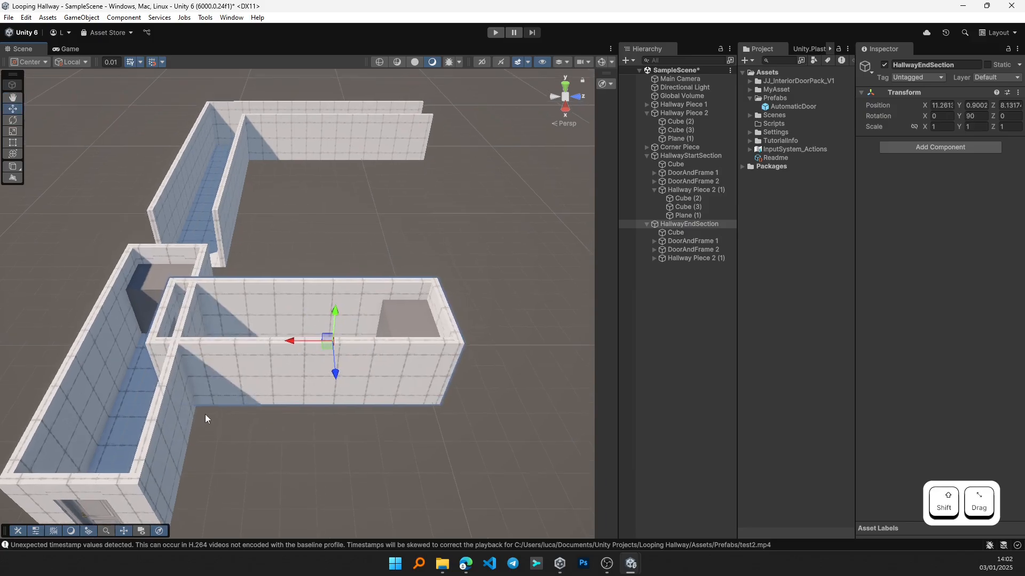
{"action": "key", "text": "v"}
{"action": "left_click_drag", "start_coordinate": [181, 411], "coordinate": [448, 157]}
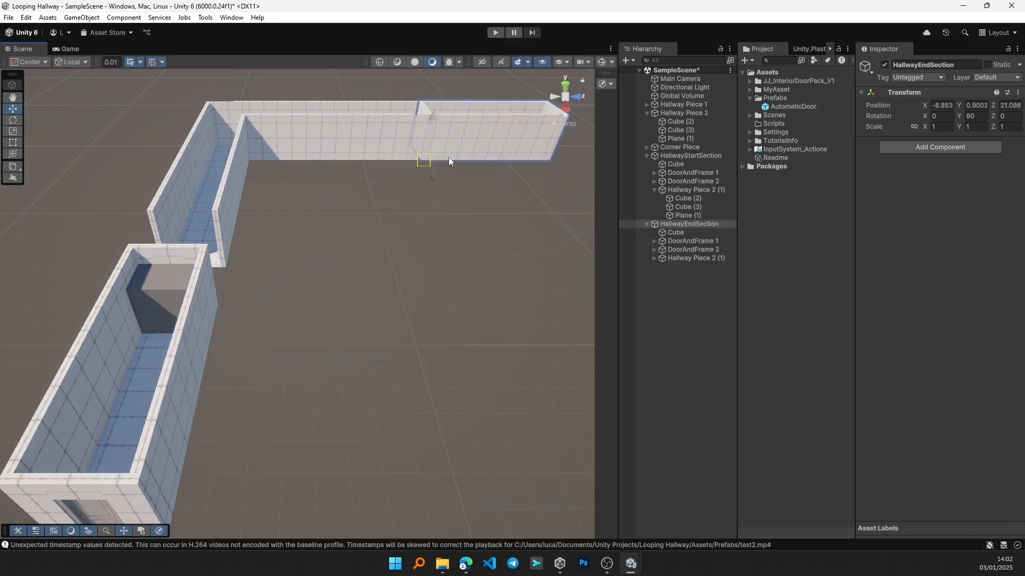
- Move HallwayStartSection so its corner snaps onto the open near end of the L-shaped hallway
{"action": "left_click_drag", "start_coordinate": [249, 373], "coordinate": [271, 279], "text": "alt"}
{"action": "left_click_drag", "start_coordinate": [390, 340], "coordinate": [159, 229], "text": "alt"}
{"action": "left_click", "coordinate": [300, 332]}
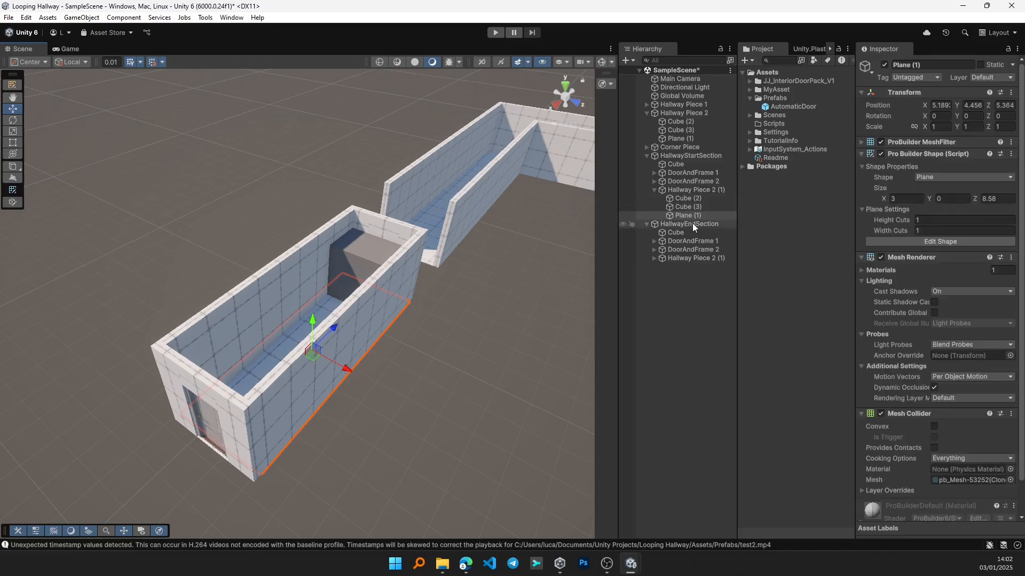
{"action": "left_click", "coordinate": [695, 182]}
{"action": "left_click", "coordinate": [277, 315]}
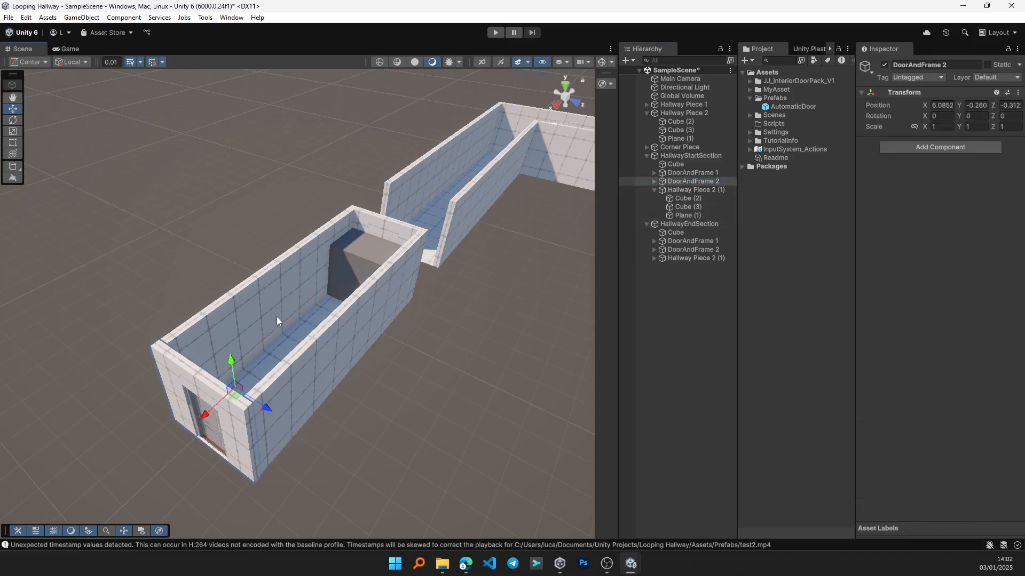
{"action": "left_click", "coordinate": [677, 156]}
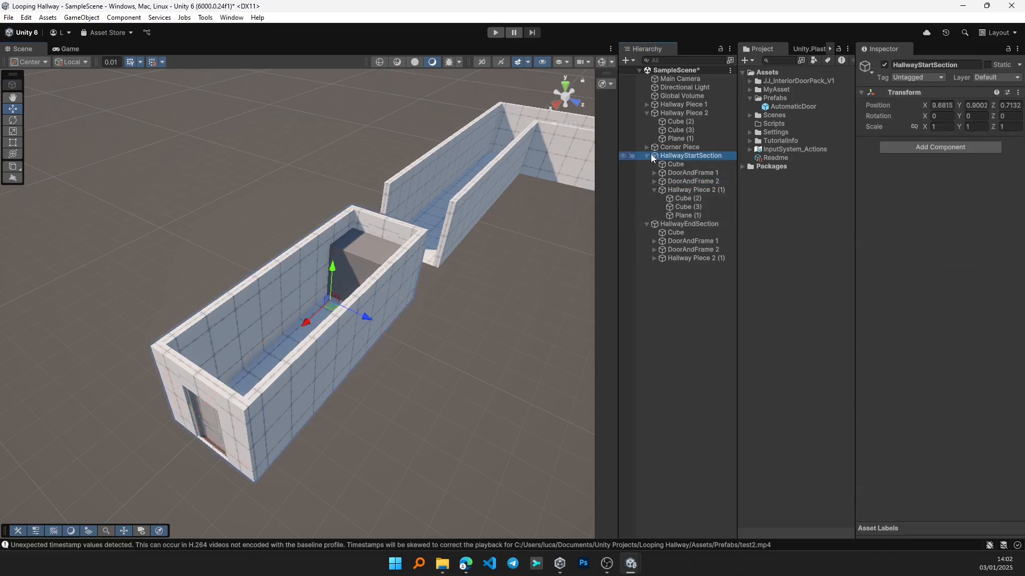
{"action": "left_click", "coordinate": [646, 156]}
{"action": "key", "text": "f"}
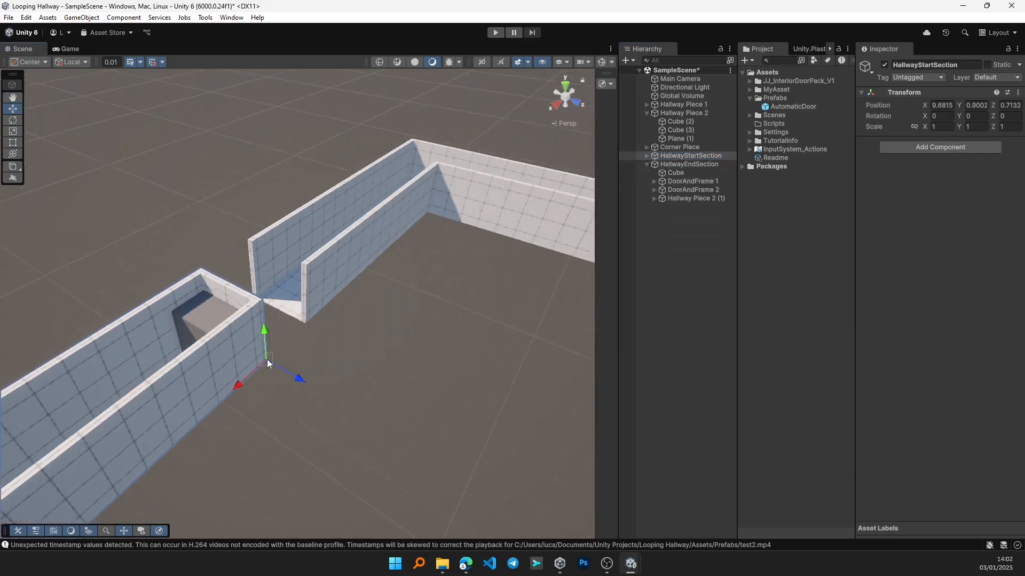
{"action": "left_click_drag", "start_coordinate": [267, 360], "coordinate": [297, 333]}
{"action": "left_click_drag", "start_coordinate": [428, 348], "coordinate": [433, 315], "text": "alt"}
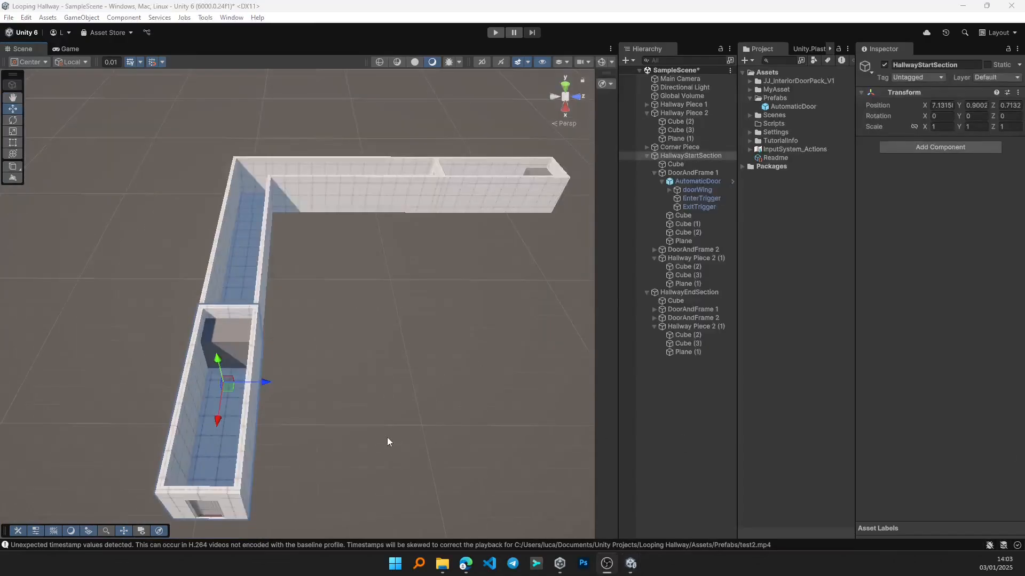
- Rename the cube inside HallwayStartSection as TeleportZone
{"action": "left_click", "coordinate": [240, 342]}
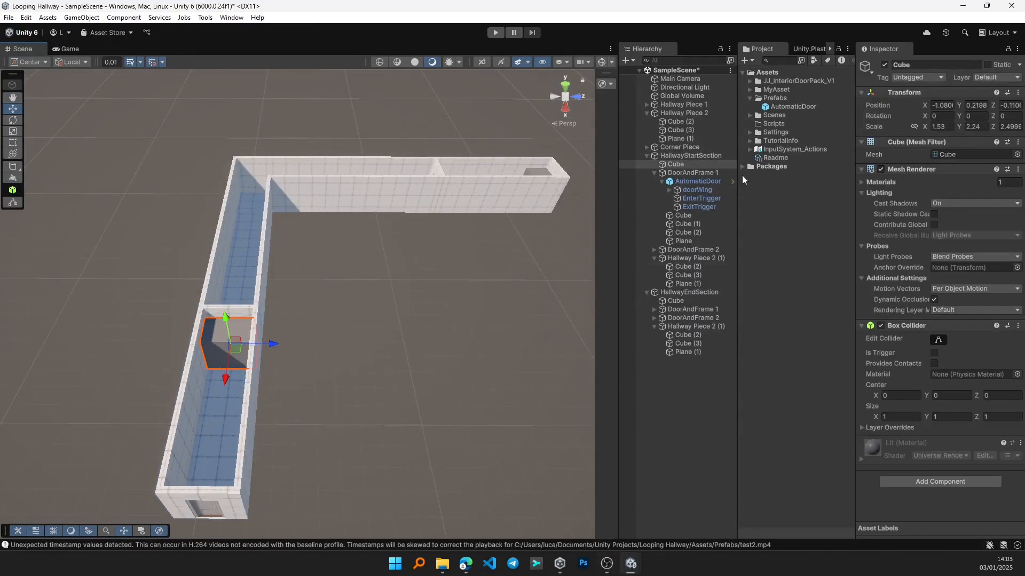
{"action": "right_click", "coordinate": [683, 164]}
{"action": "left_click", "coordinate": [727, 139]}
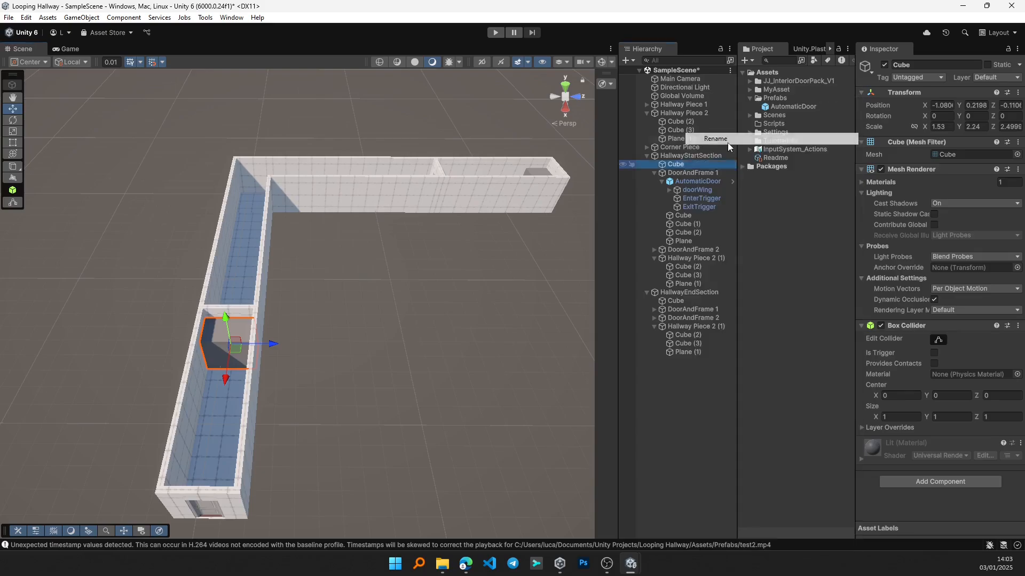
{"action": "type", "text": "Tele"}
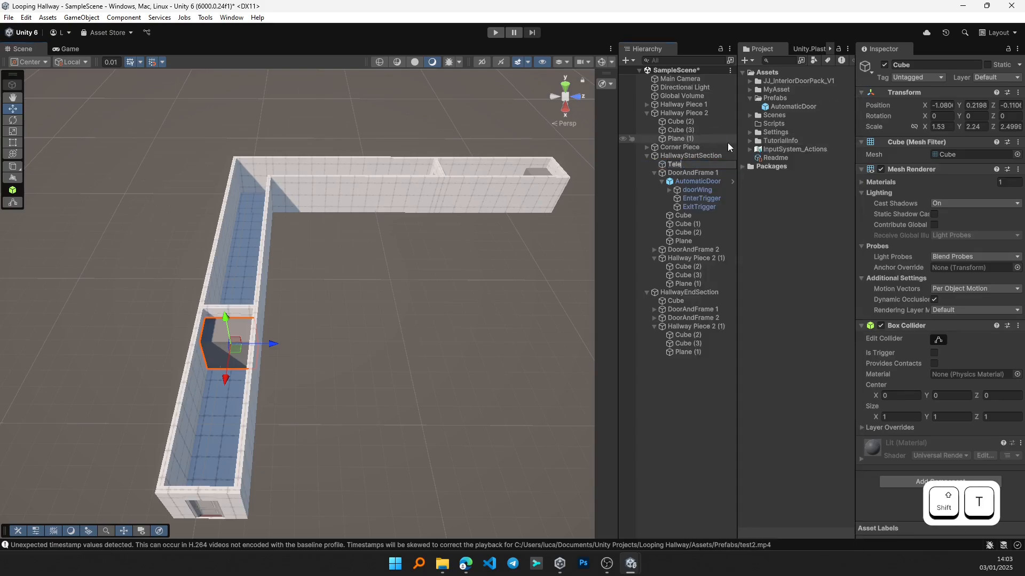
{"action": "type", "text": "portZone"}
{"action": "key", "text": "Return"}
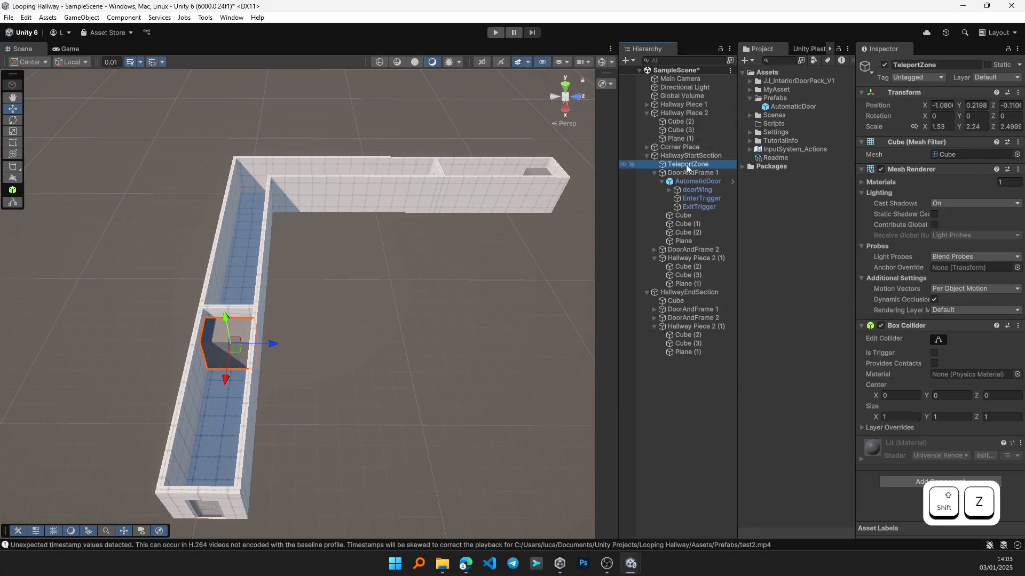
- Collapse the child groups of HallwayStartSection and rename the cube inside HallwayEndSection as TriggerZone
{"action": "left_click", "coordinate": [654, 173]}
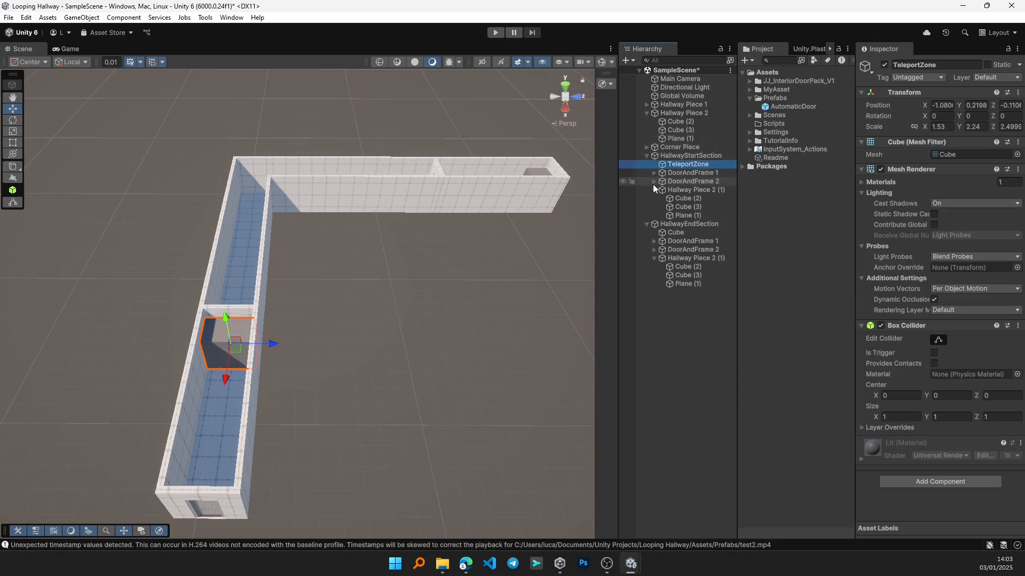
{"action": "left_click", "coordinate": [654, 190]}
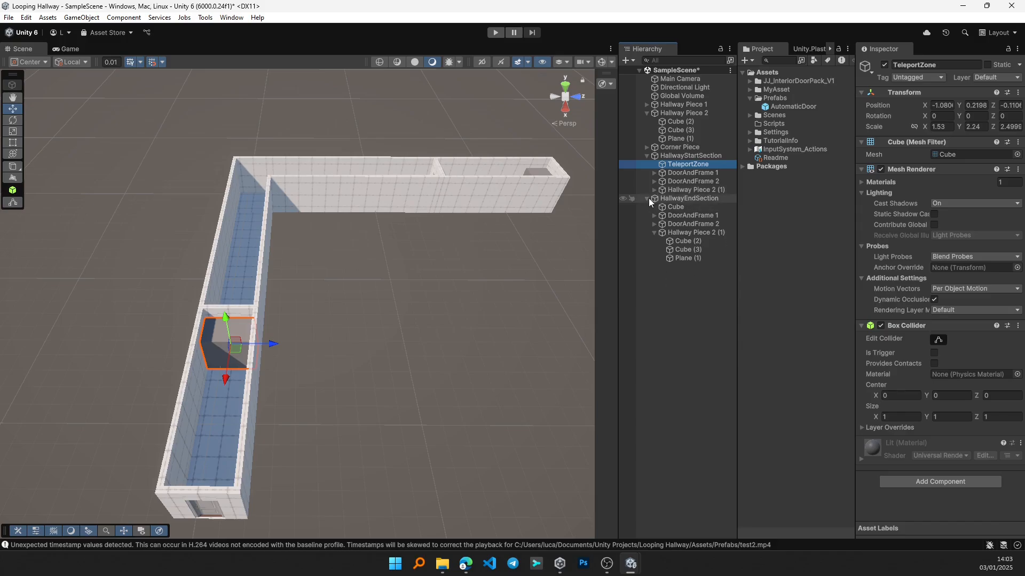
{"action": "left_click", "coordinate": [647, 198]}
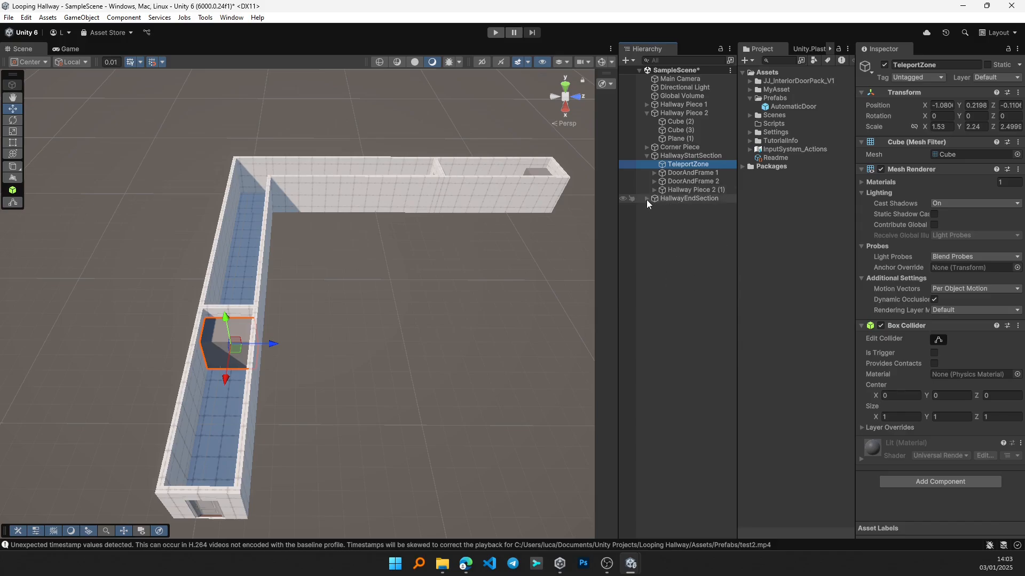
{"action": "left_click", "coordinate": [646, 198]}
{"action": "left_click", "coordinate": [686, 208]}
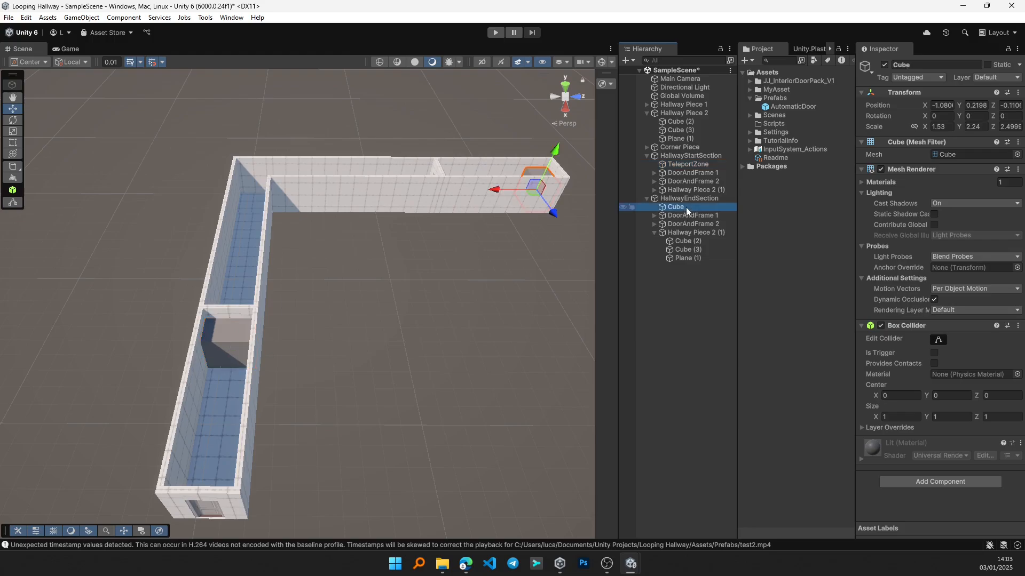
{"action": "right_click", "coordinate": [687, 207]}
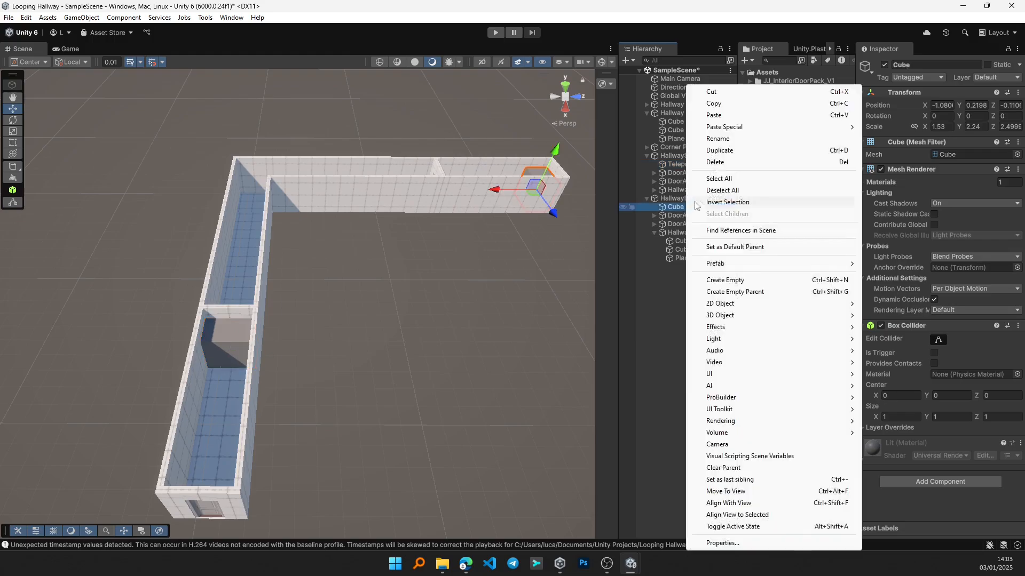
{"action": "left_click", "coordinate": [718, 139]}
{"action": "type", "text": "Trigge"}
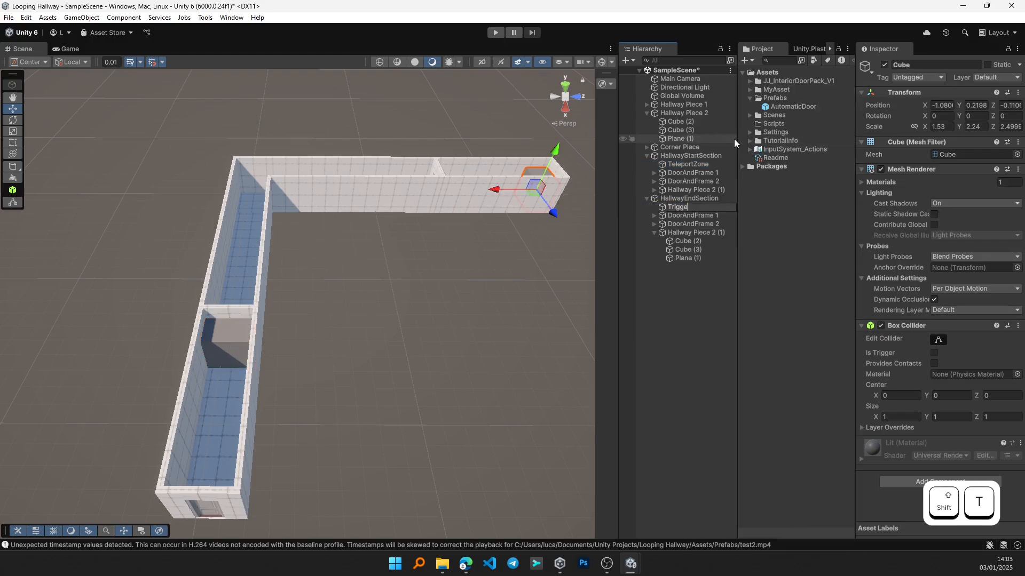
{"action": "type", "text": "rZone"}
{"action": "key", "text": "Return"}
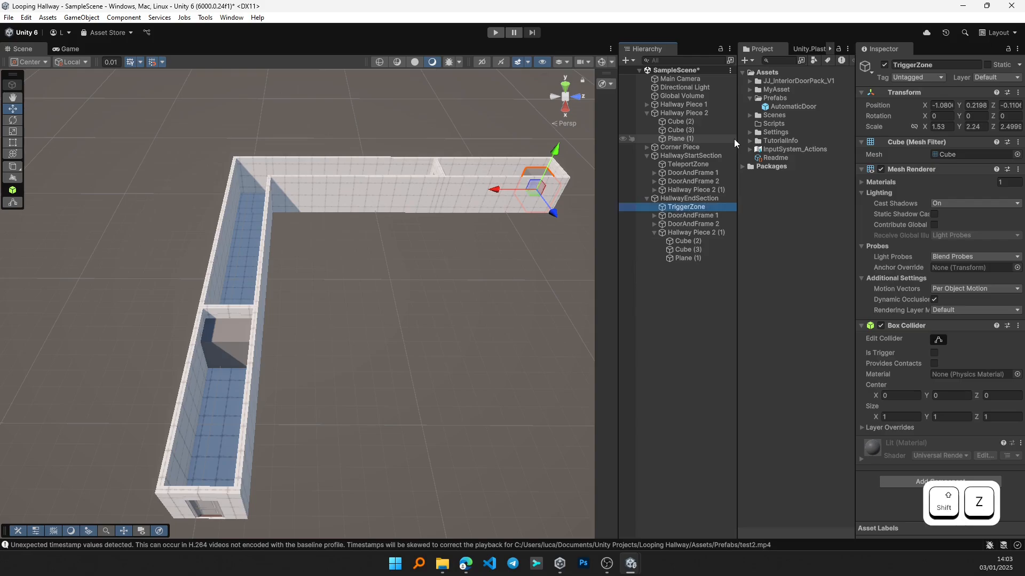
- Disable the Mesh Renderer on both the TriggerZone and TeleportZone cubes
{"action": "key", "text": "f"}
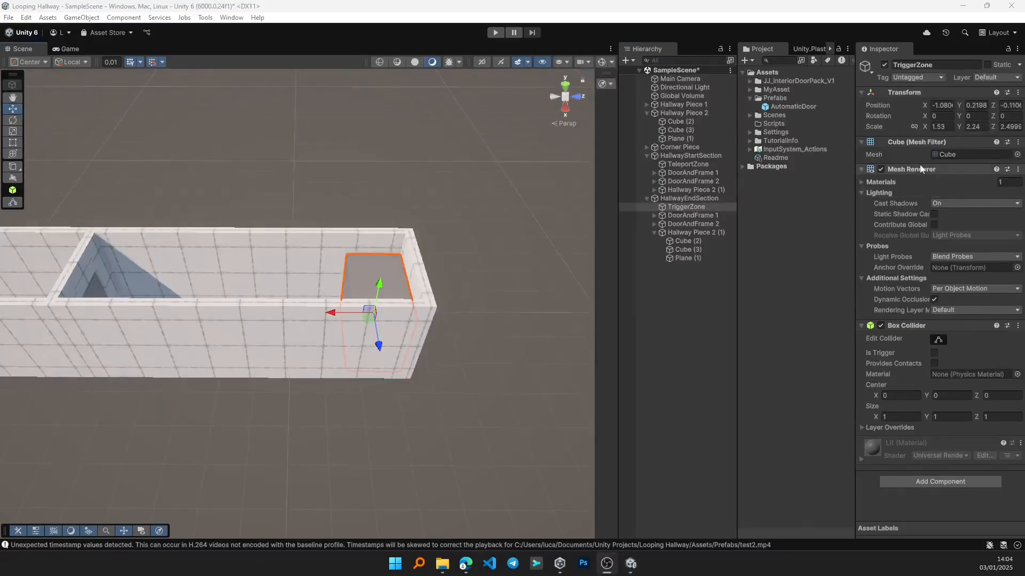
{"action": "left_click", "coordinate": [882, 168]}
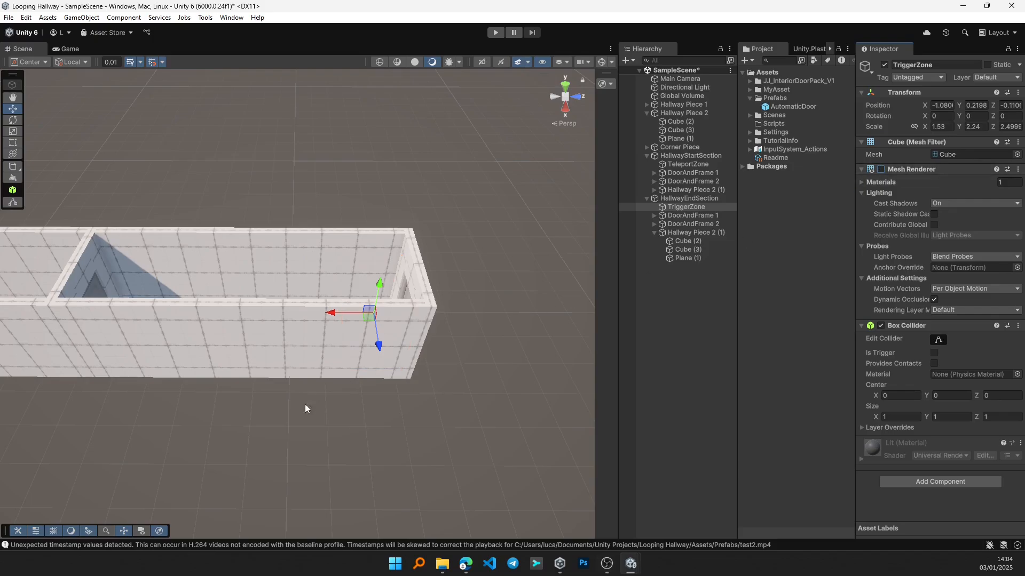
{"action": "middle_click_drag", "start_coordinate": [305, 404], "coordinate": [397, 301]}
{"action": "middle_click_drag", "start_coordinate": [248, 397], "coordinate": [261, 433]}
{"action": "left_click", "coordinate": [296, 286]}
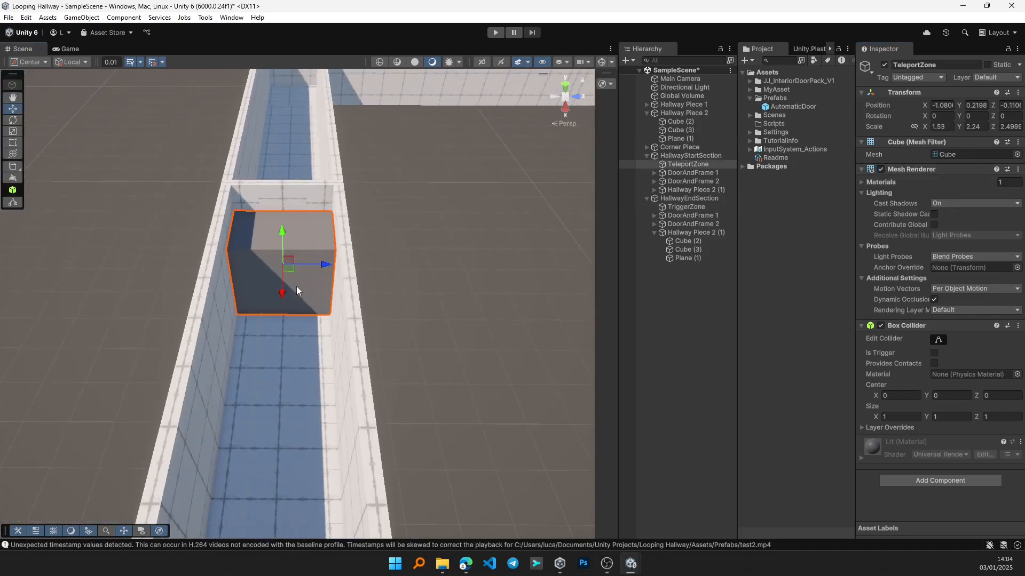
{"action": "left_click", "coordinate": [881, 169]}
- Remove the Box Collider component from TeleportZone
{"action": "middle_click_drag", "start_coordinate": [416, 209], "coordinate": [203, 347]}
{"action": "scroll", "coordinate": [365, 350], "scroll_direction": "up", "scroll_amount": 3}
{"action": "middle_click_drag", "start_coordinate": [365, 350], "coordinate": [243, 385]}
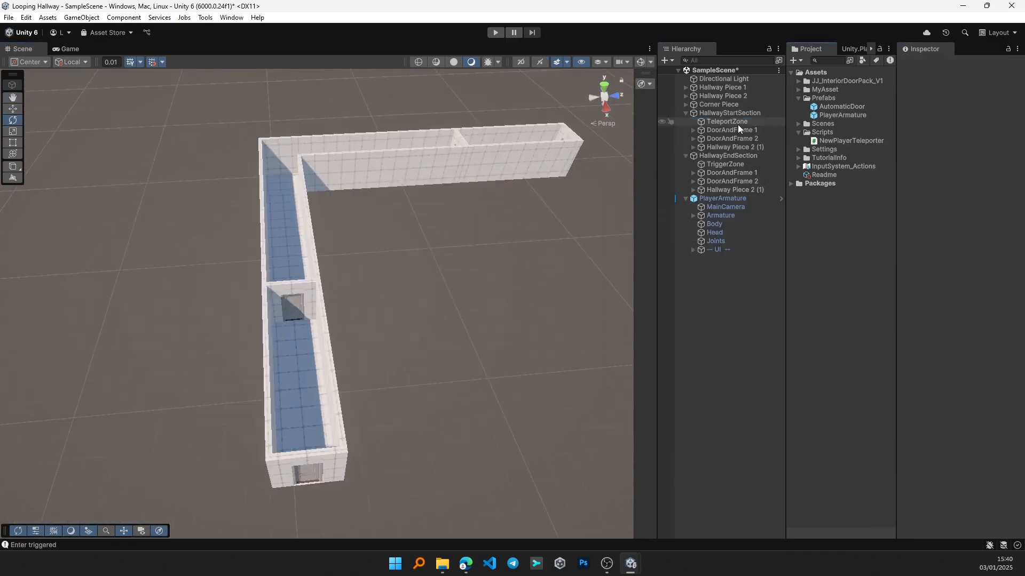
{"action": "left_click", "coordinate": [742, 121]}
{"action": "left_click", "coordinate": [1018, 326]}
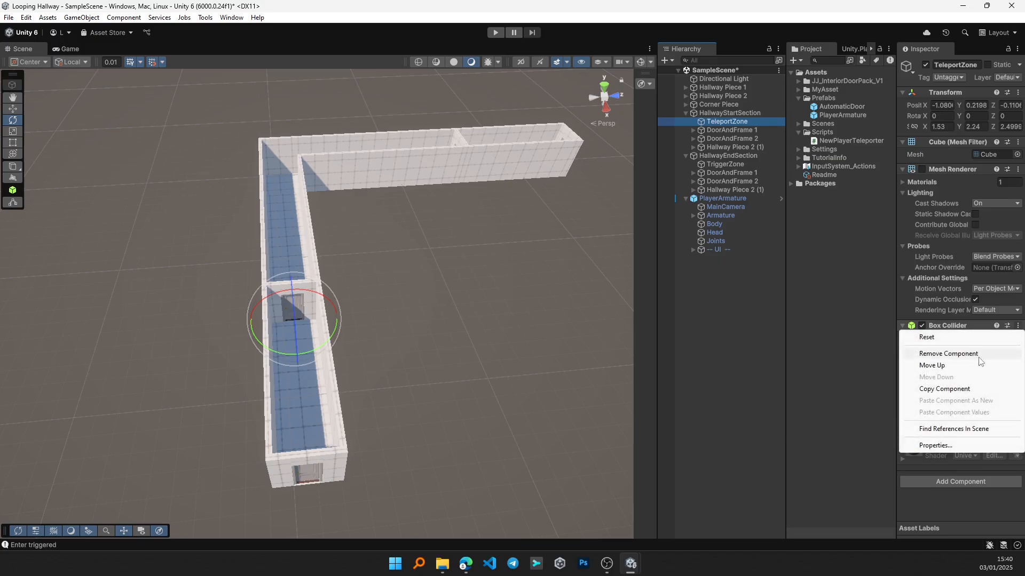
{"action": "left_click", "coordinate": [969, 354]}
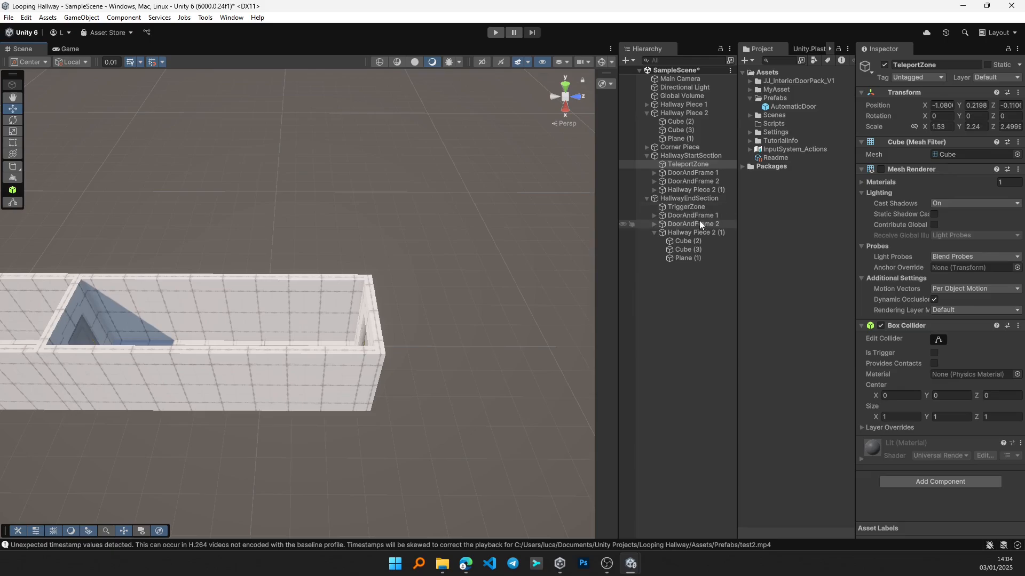
- Make TriggerZone's Box Collider a trigger and add a new script named NewPlayerTeleporter to the object
{"action": "left_click", "coordinate": [694, 207]}
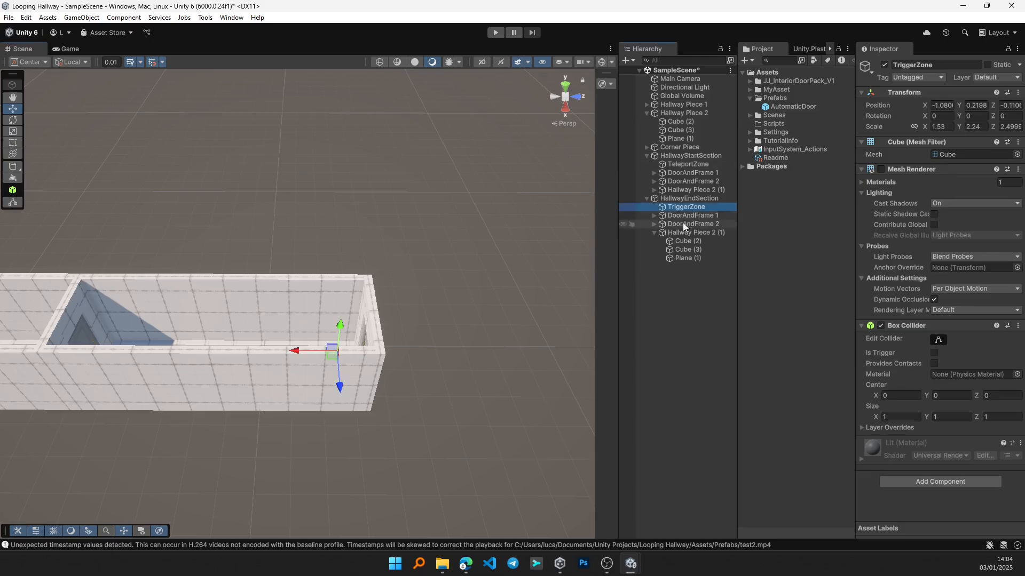
{"action": "left_click", "coordinate": [934, 353]}
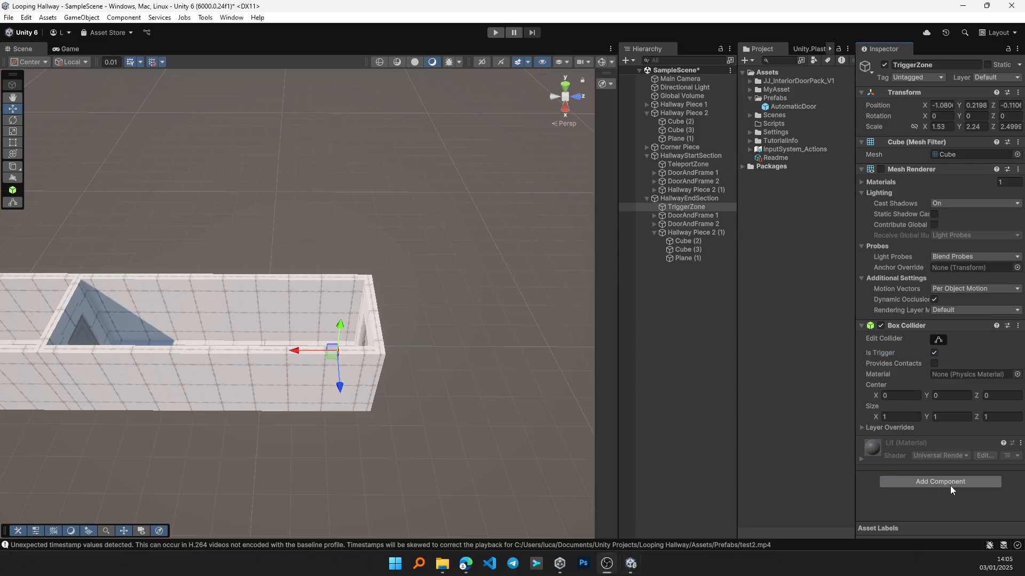
{"action": "left_click", "coordinate": [936, 482]}
{"action": "left_click", "coordinate": [921, 413]}
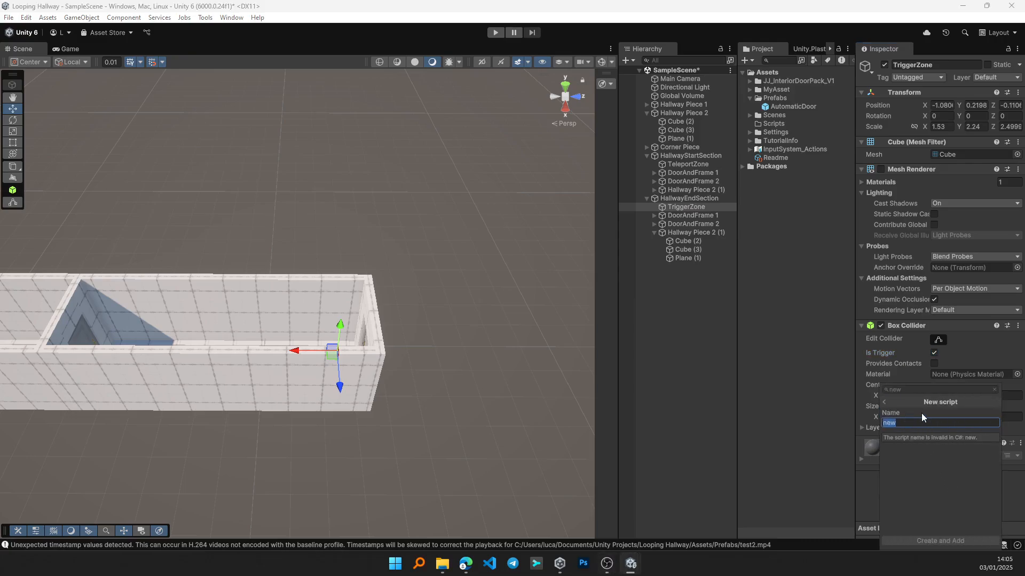
{"action": "type", "text": "New"}
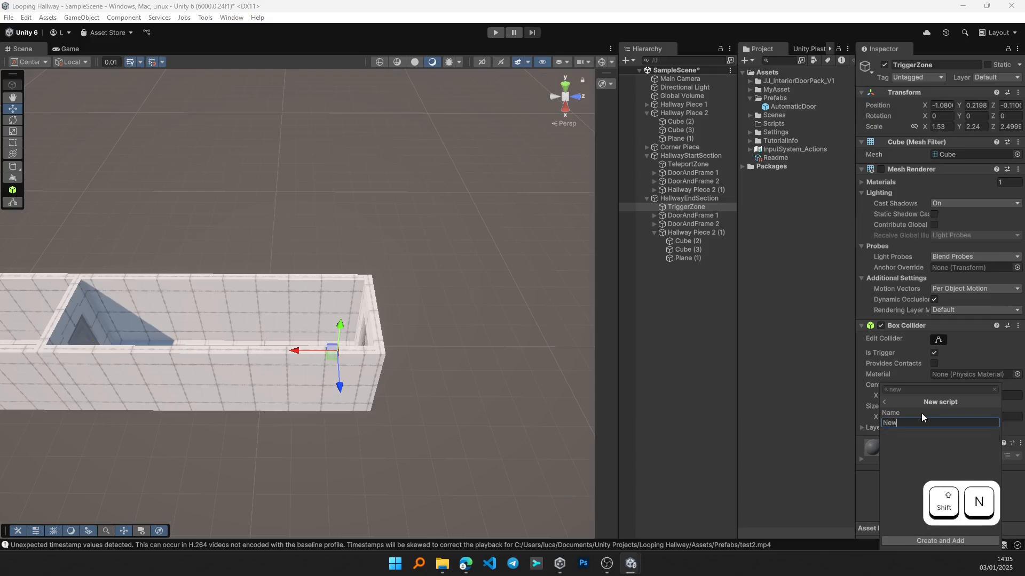
{"action": "type", "text": "PlayerTeleporter"}
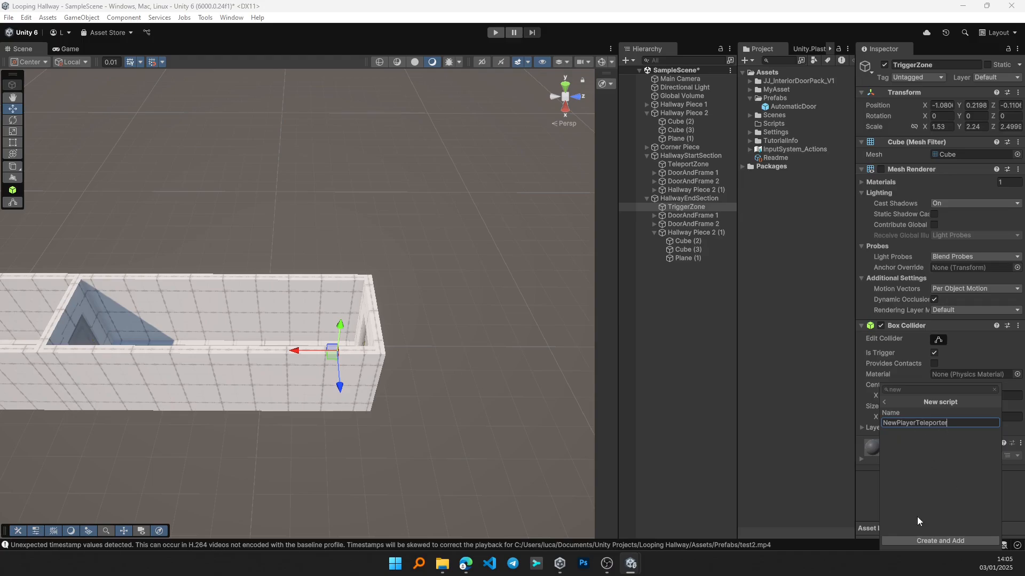
{"action": "left_click", "coordinate": [932, 540]}
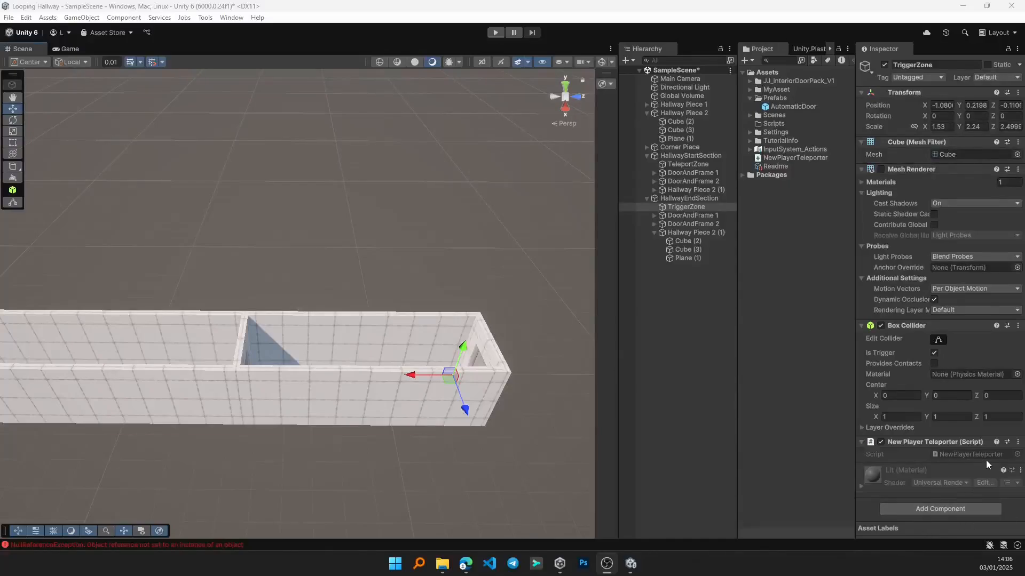
- Move the NewPlayerTeleporter script into the Scripts folder and expand that folder
{"action": "left_click", "coordinate": [981, 457]}
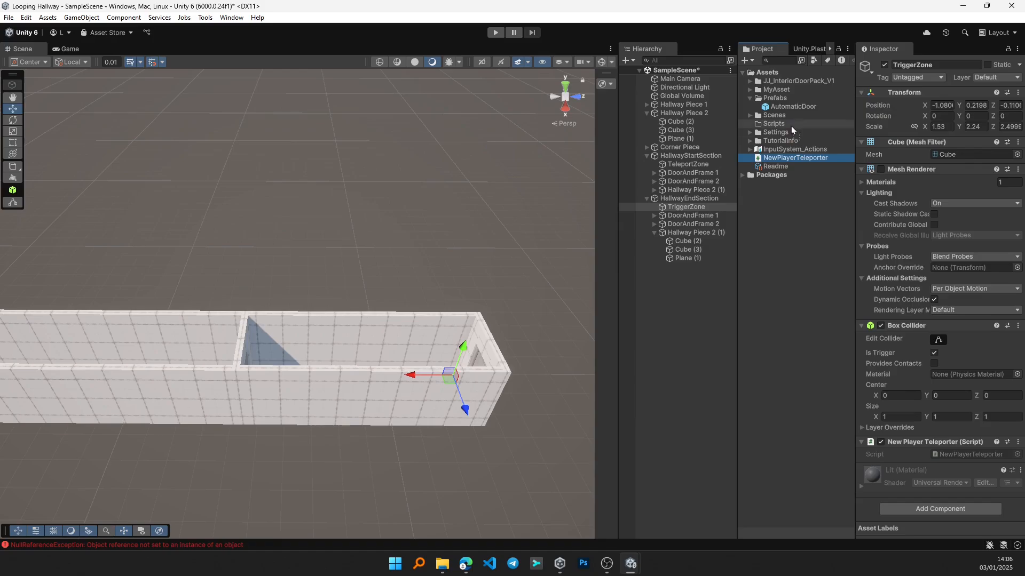
{"action": "left_click_drag", "start_coordinate": [787, 124], "coordinate": [787, 124]}
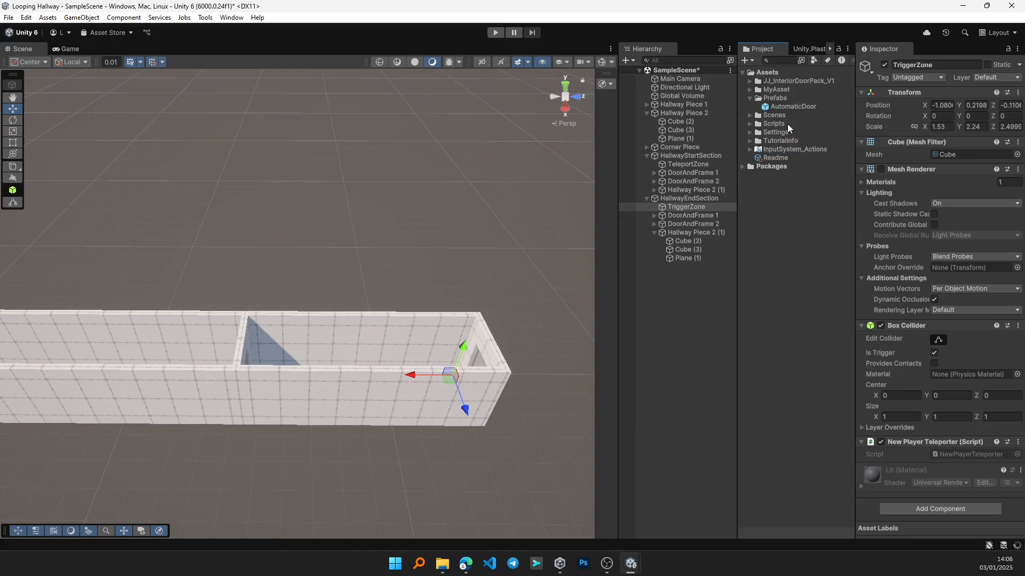
{"action": "left_click", "coordinate": [750, 125]}
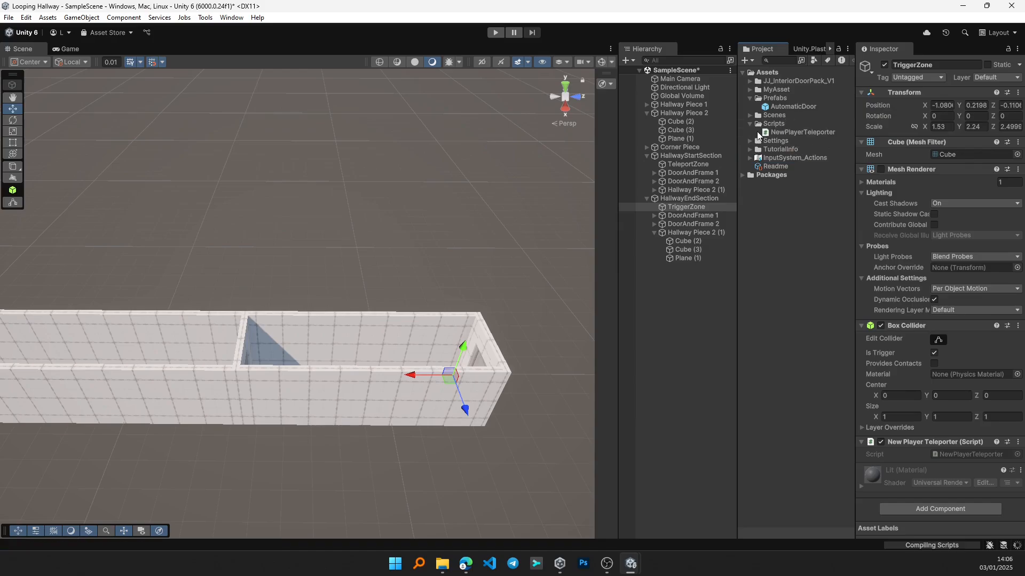
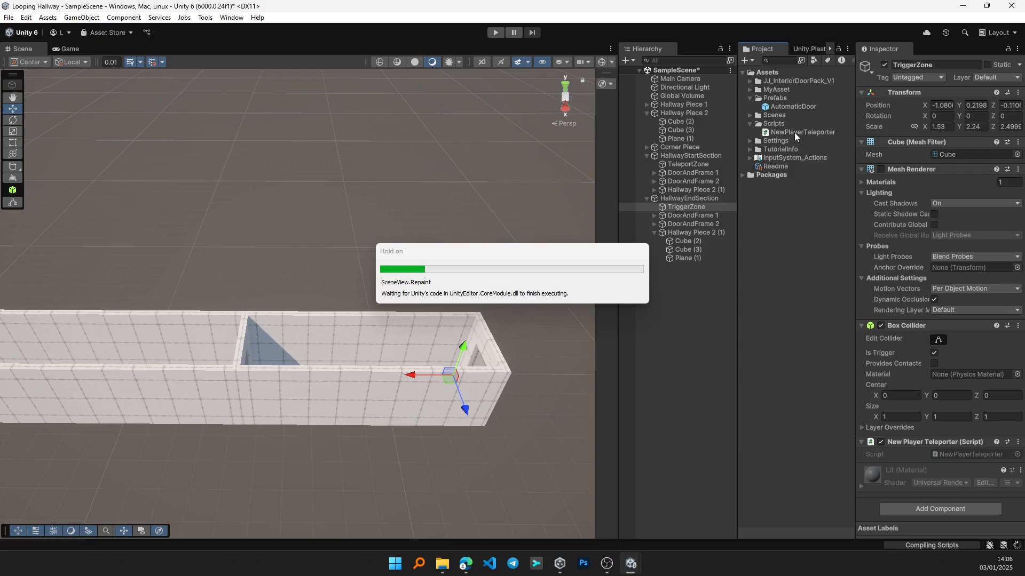
- Open the NewPlayerTeleporter script in Visual Studio Code and delete the default Start and Update methods with their comments
{"action": "left_click", "coordinate": [794, 133]}
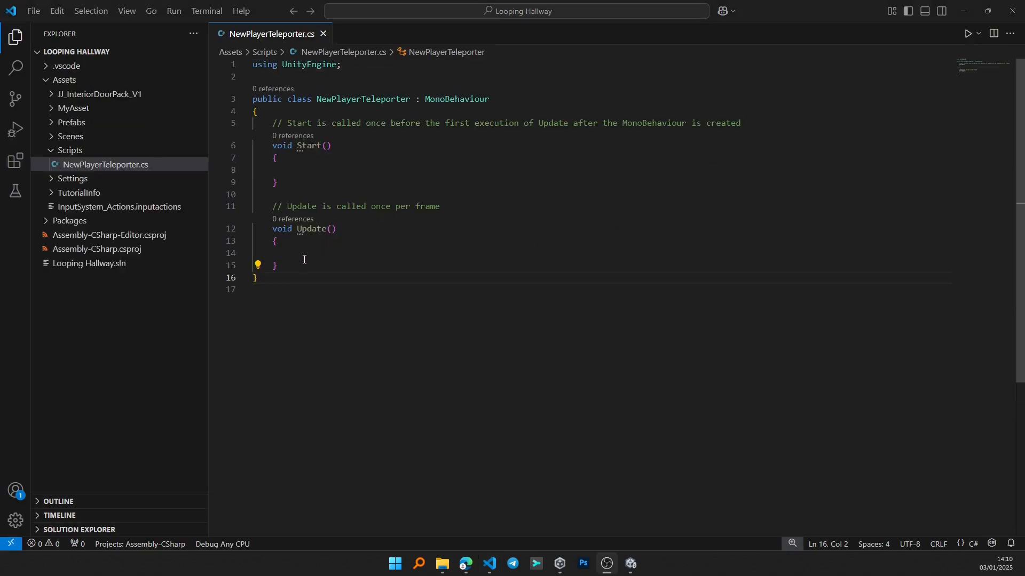
{"action": "left_click_drag", "start_coordinate": [278, 265], "coordinate": [272, 123]}
{"action": "key", "text": "BackSpace"}
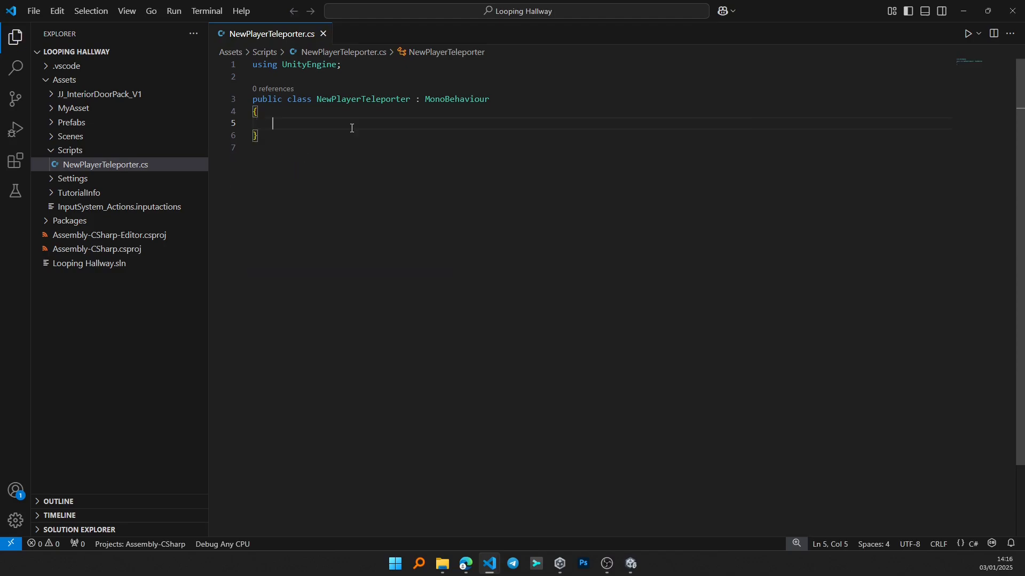
- Declare a public Transform variable named TeleportZoneObject in the NewPlayerTeleporter class
{"action": "type", "text": "public"}
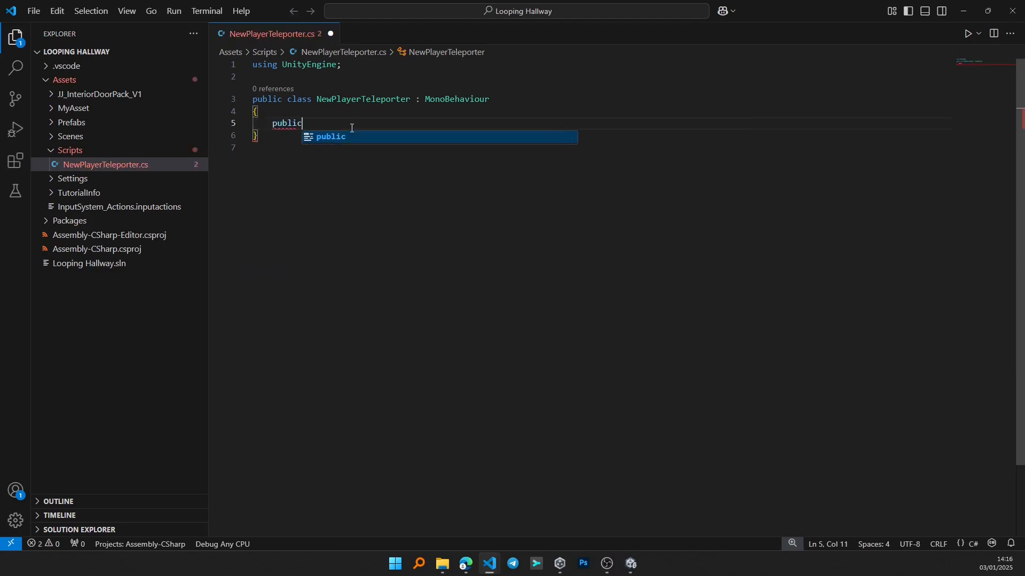
{"action": "type", "text": " Transfo"}
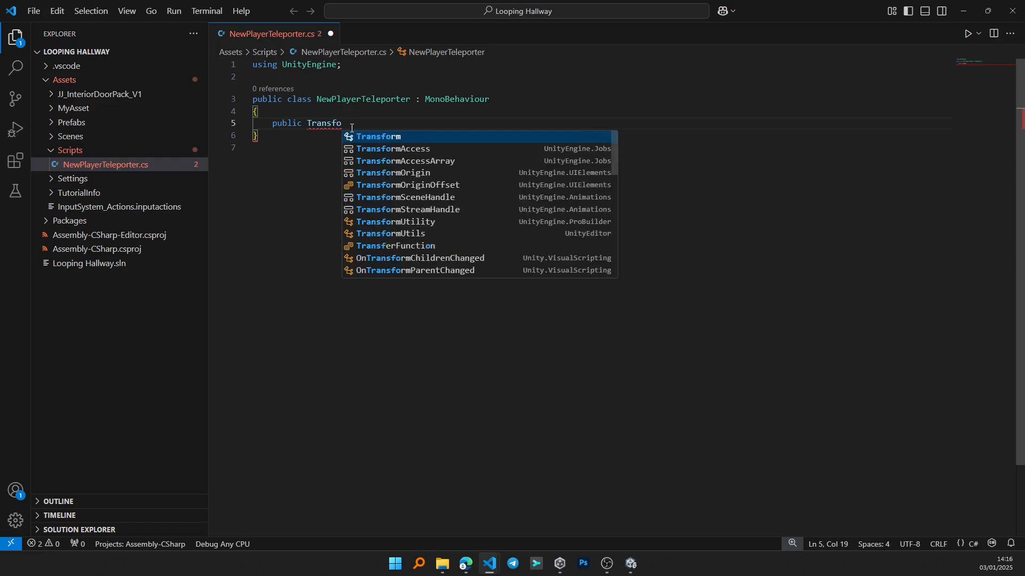
{"action": "key", "text": "Tab"}
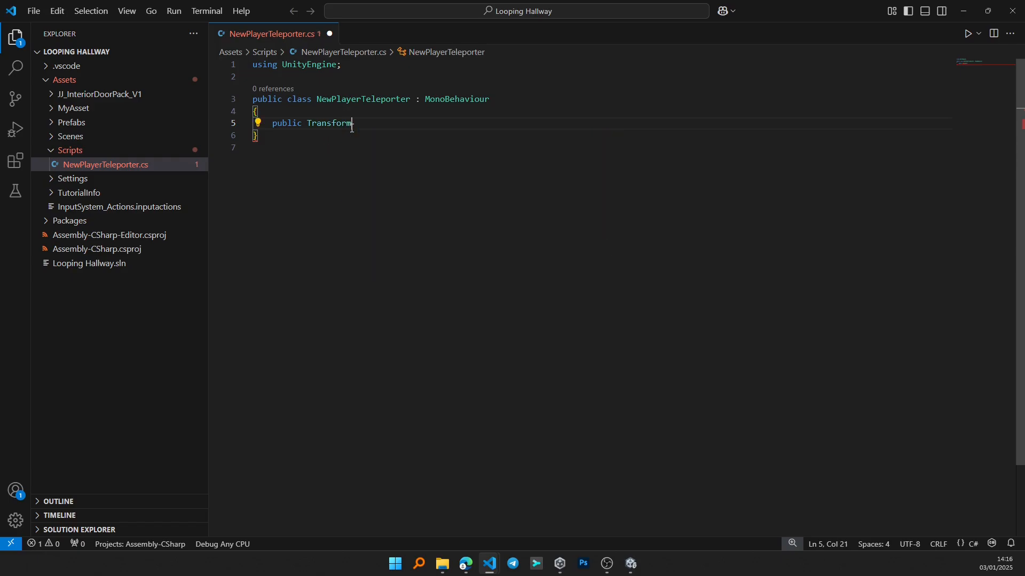
{"action": "type", "text": "TeleportZoneObject;"}
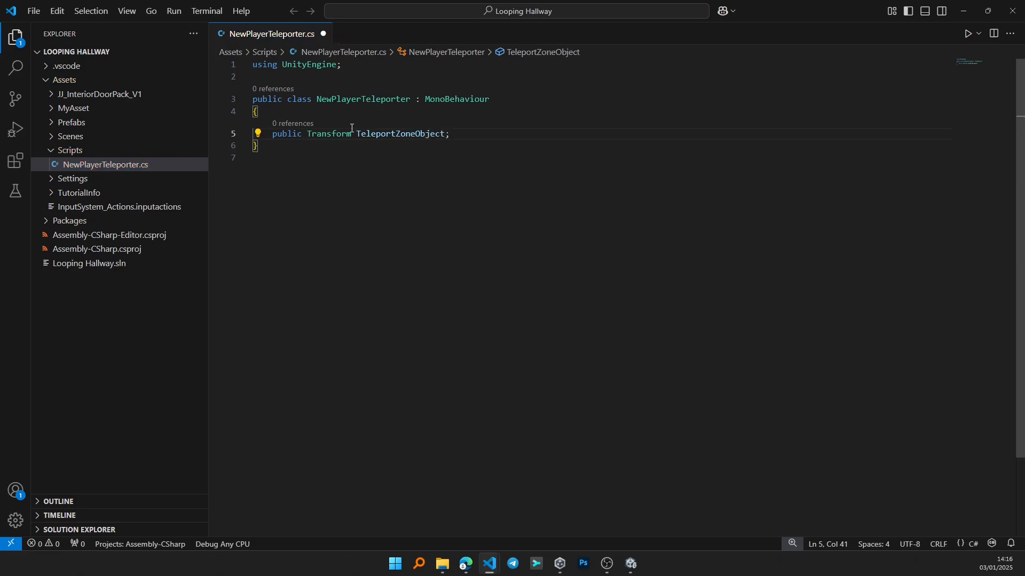
{"action": "key", "text": "Return"}
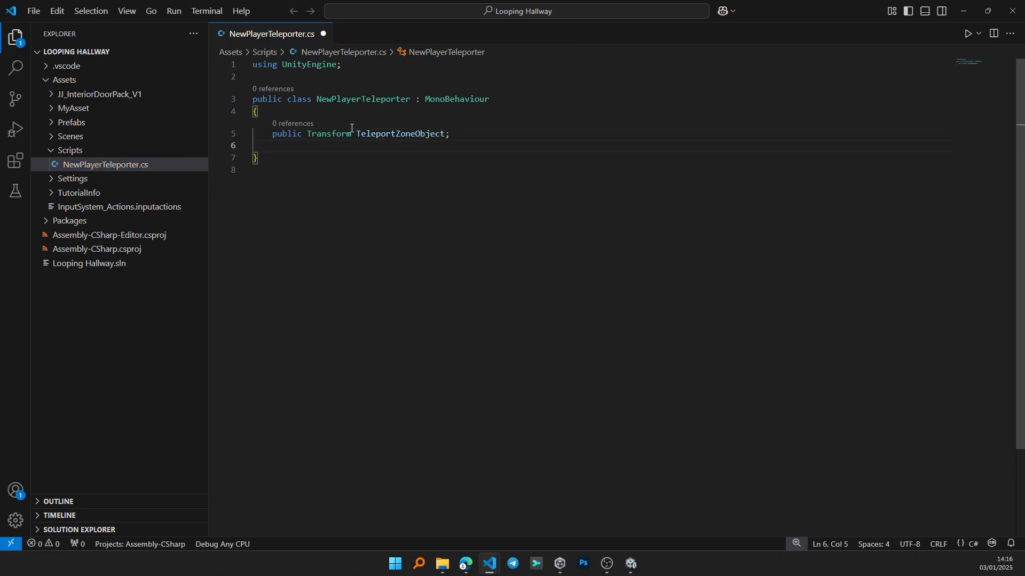
- Add an empty private void OnTriggerEnter(Collider other) method below the TeleportZoneObject variable
{"action": "key", "text": "Return"}
{"action": "type", "text": "private  o"}
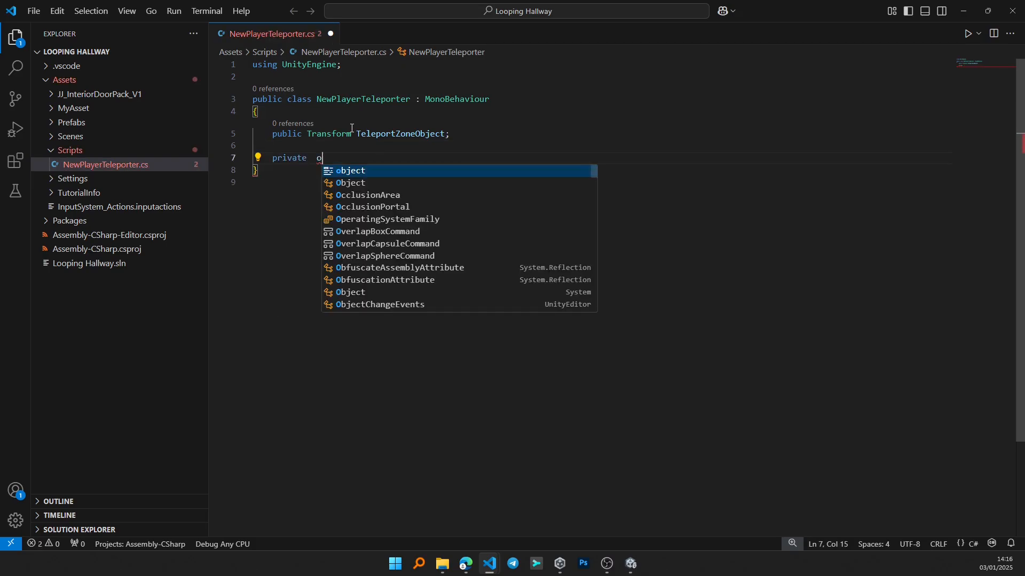
{"action": "key", "text": "Escape"}
{"action": "type", "text": "void"}
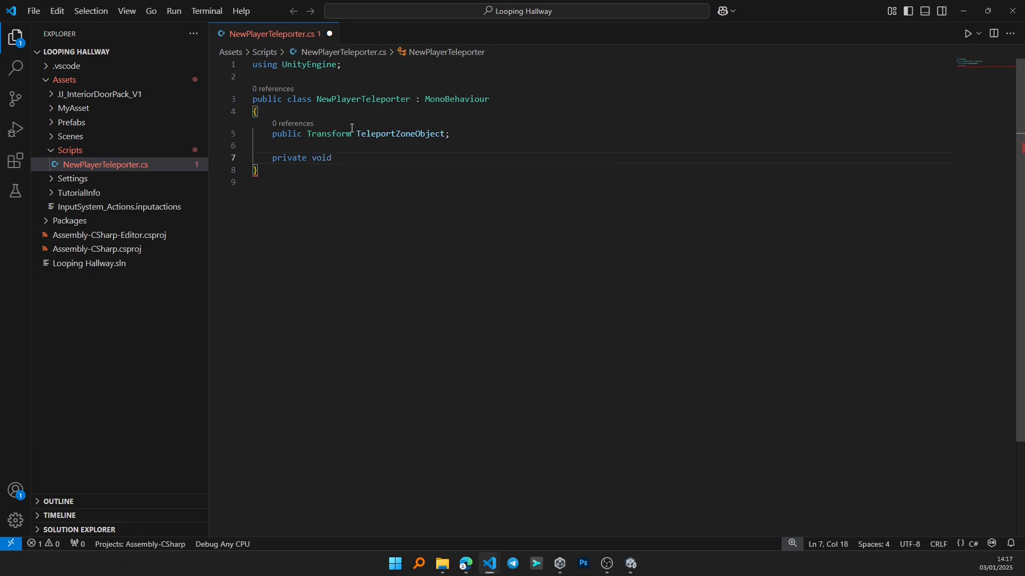
{"action": "type", "text": " OnTr"}
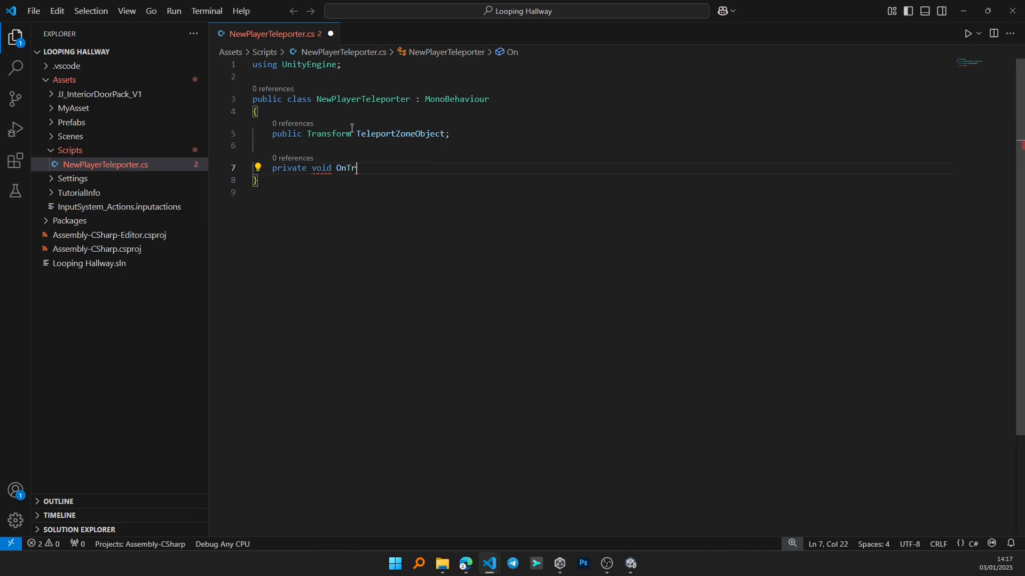
{"action": "type", "text": "iggerEnter("}
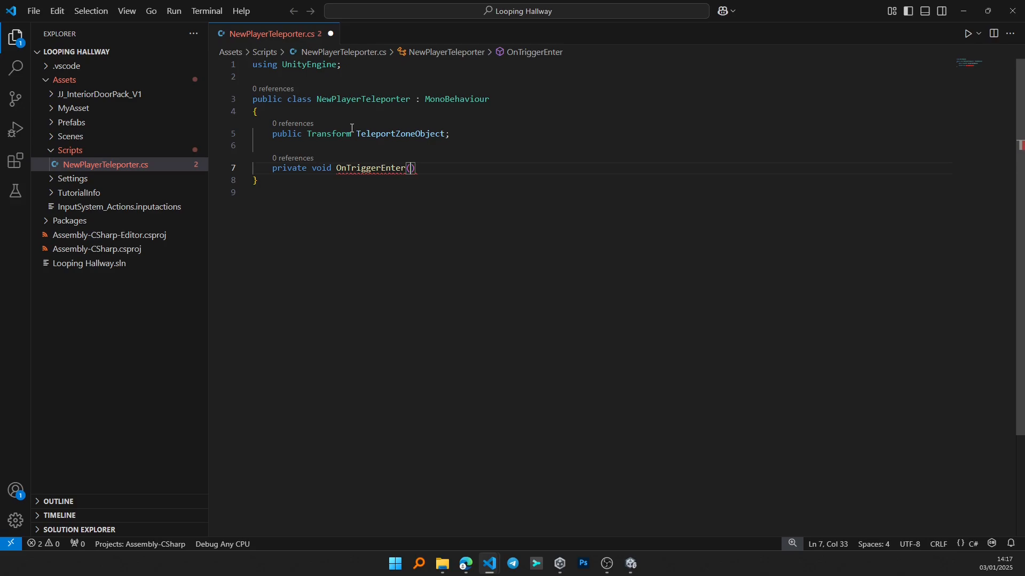
{"action": "type", "text": "Collider other) {"}
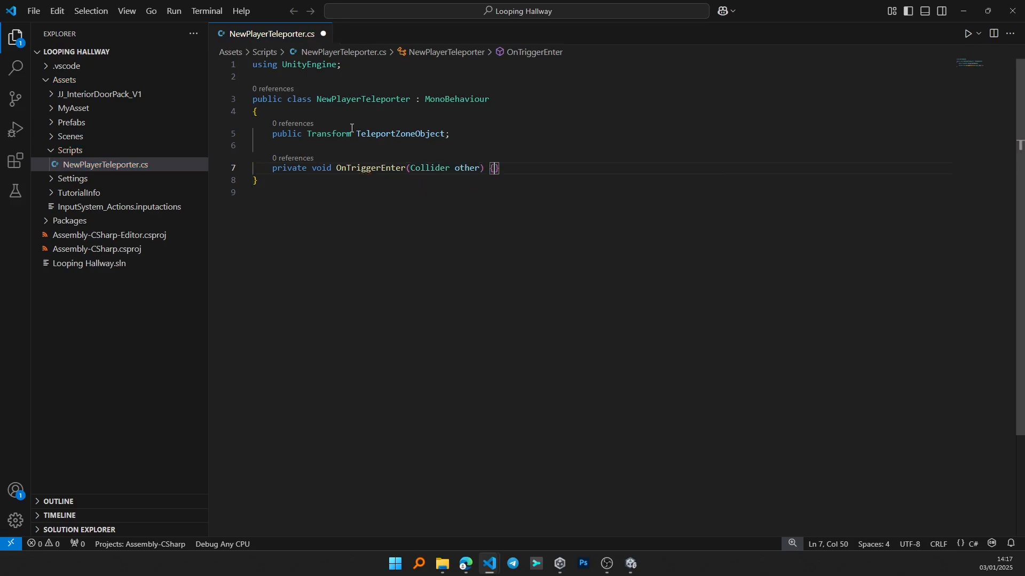
{"action": "key", "text": "Return"}
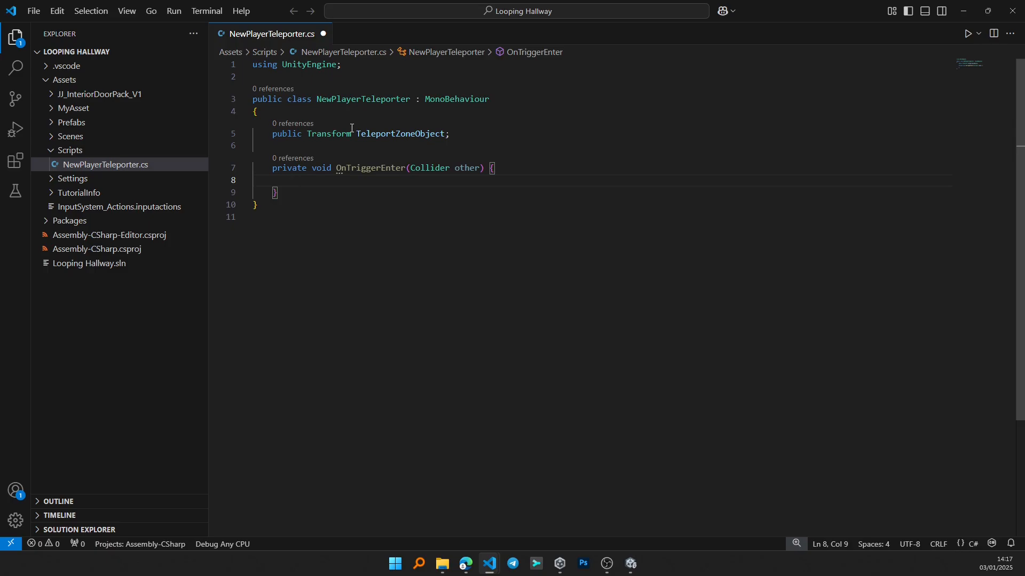
- Add an if block inside OnTriggerEnter with the condition other.CompareTag("Player")
{"action": "type", "text": "if()"}
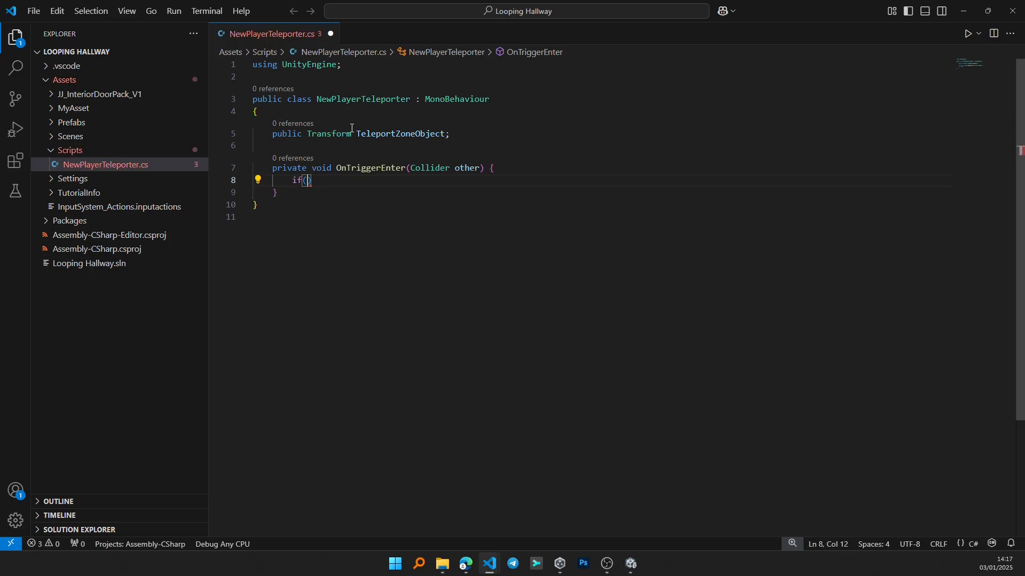
{"action": "type", "text": " {"}
{"action": "key", "text": "Return"}
{"action": "key", "text": "Up"}
{"action": "key", "text": "Left"}
{"action": "type", "text": "other.c"}
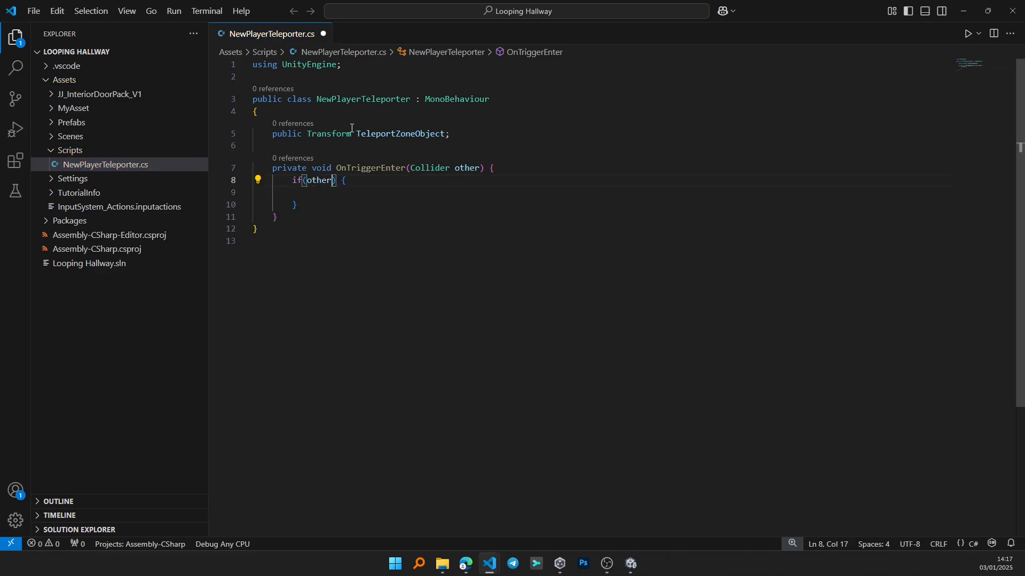
{"action": "type", "text": "om"}
{"action": "key", "text": "Tab"}
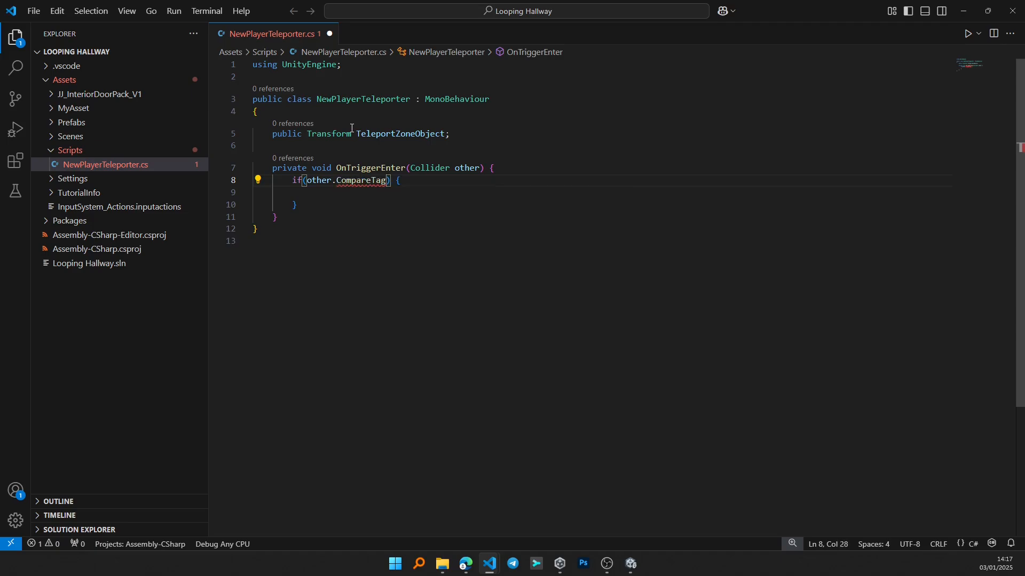
{"action": "type", "text": "(\""}
{"action": "type", "text": "Player"}
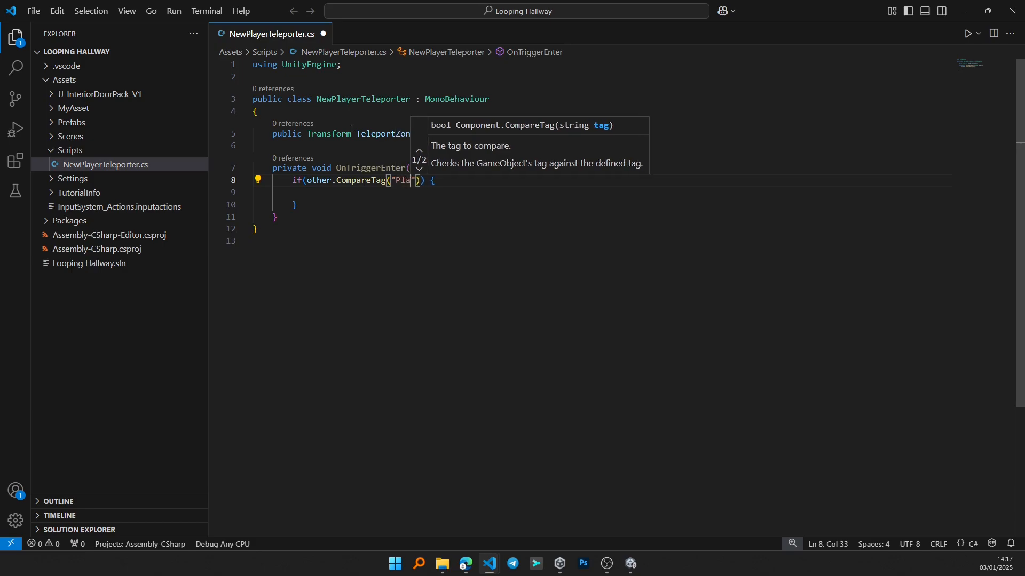
- Put the opening brace of the Player tag check on its own line
{"action": "key", "text": "Right"}
{"action": "key", "text": "Right"}
{"action": "key", "text": "Right"}
{"action": "key", "text": "Right"}
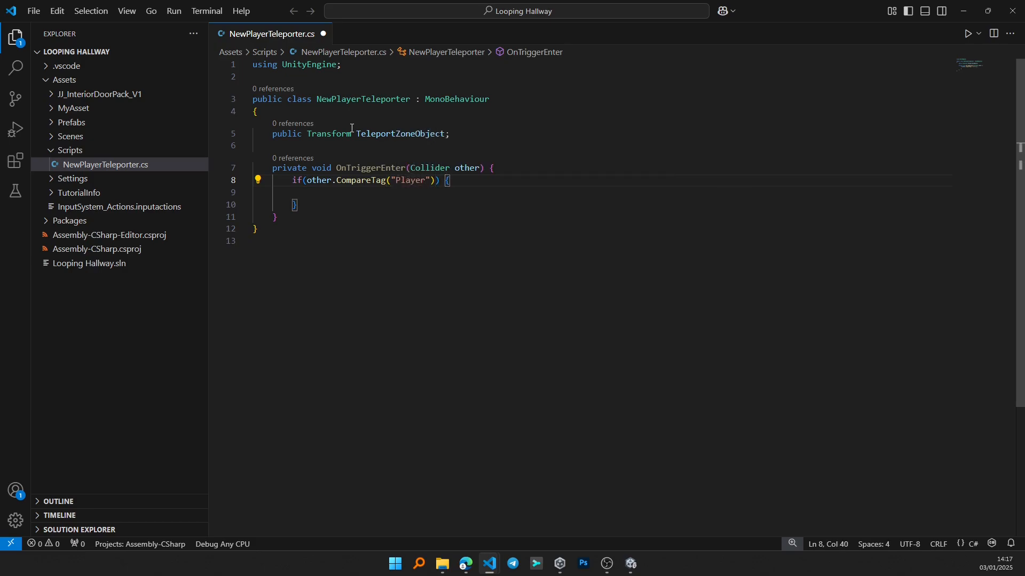
{"action": "key", "text": "Return"}
- Declare a CharacterController variable named cc inside the Player tag check
{"action": "key", "text": "Down"}
{"action": "type", "text": "Ch"}
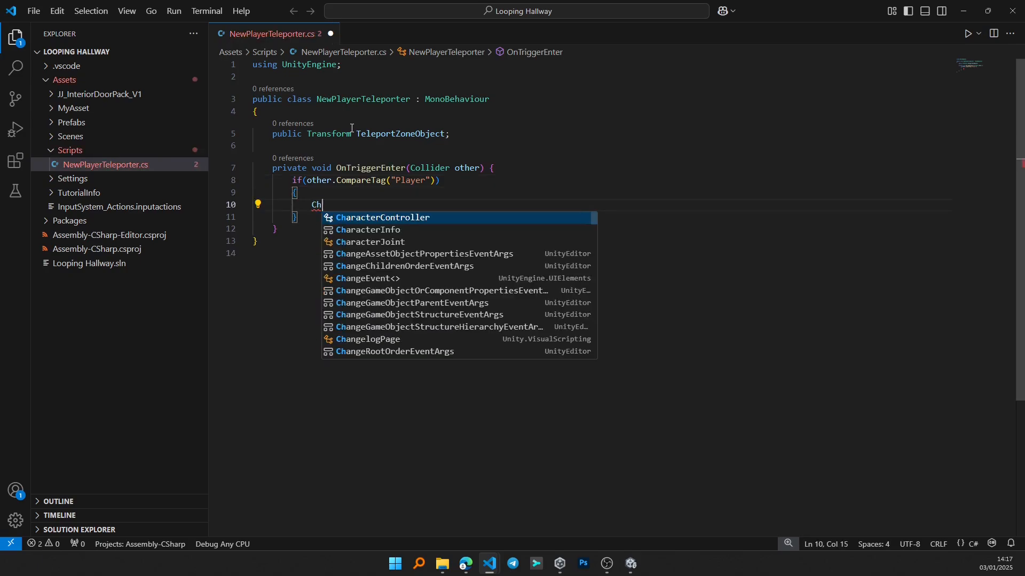
{"action": "type", "text": "ar"}
{"action": "key", "text": "Down"}
{"action": "key", "text": "Down"}
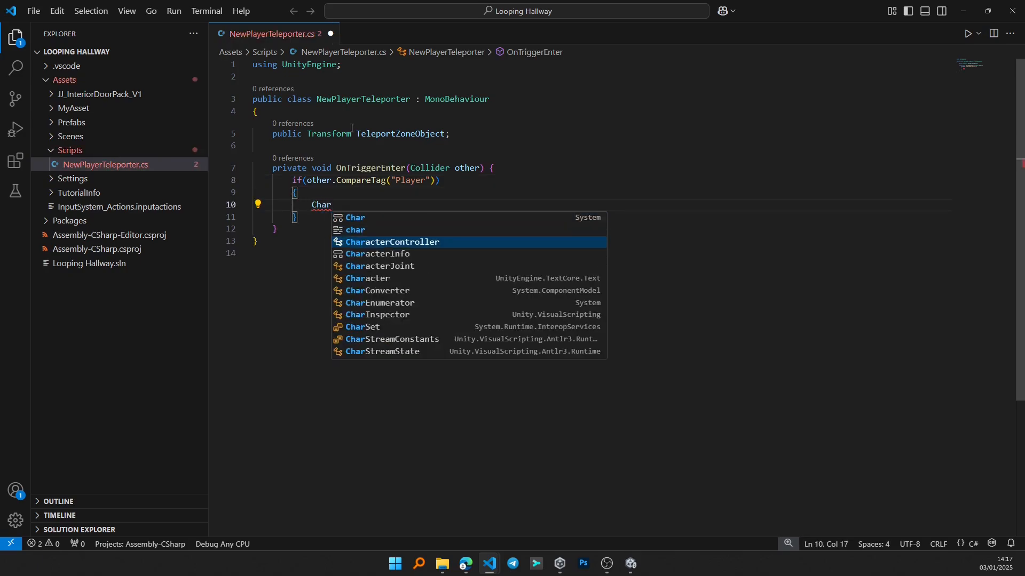
{"action": "key", "text": "Tab"}
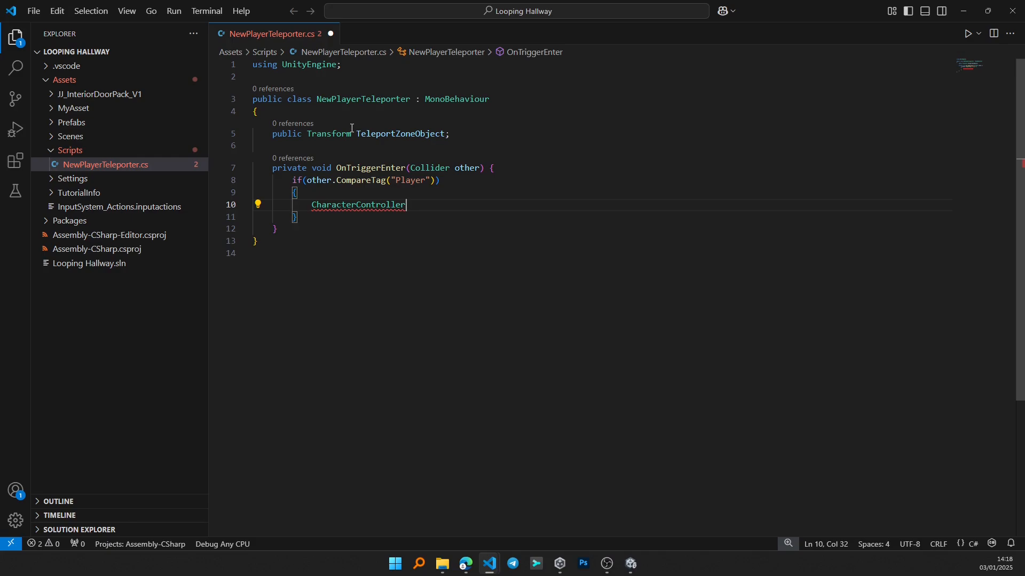
{"action": "type", "text": "cc"}
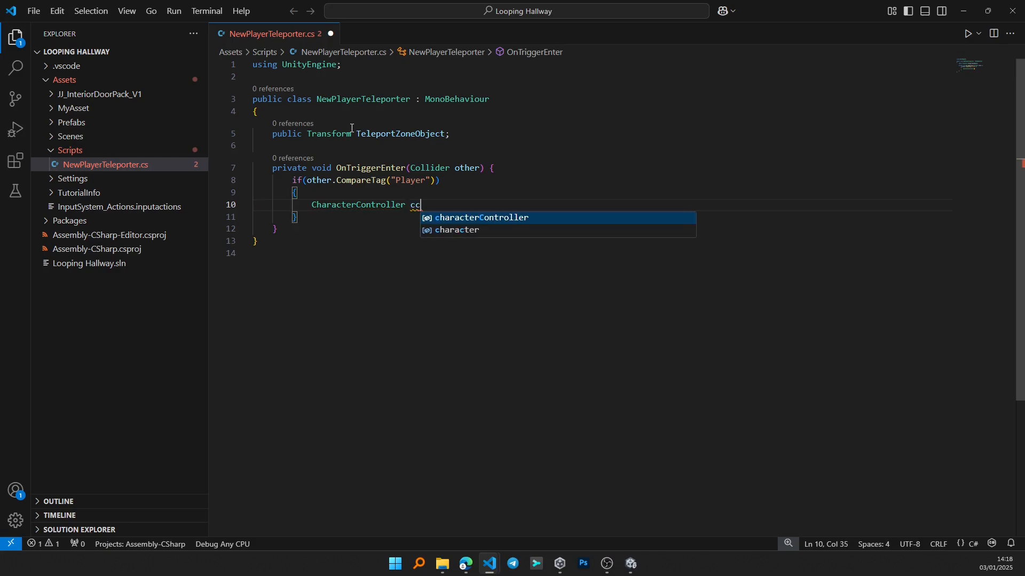
- Assign other.GetComponent<CharacterController>() to cc and end the statement with a semicolon
{"action": "type", "text": "other."}
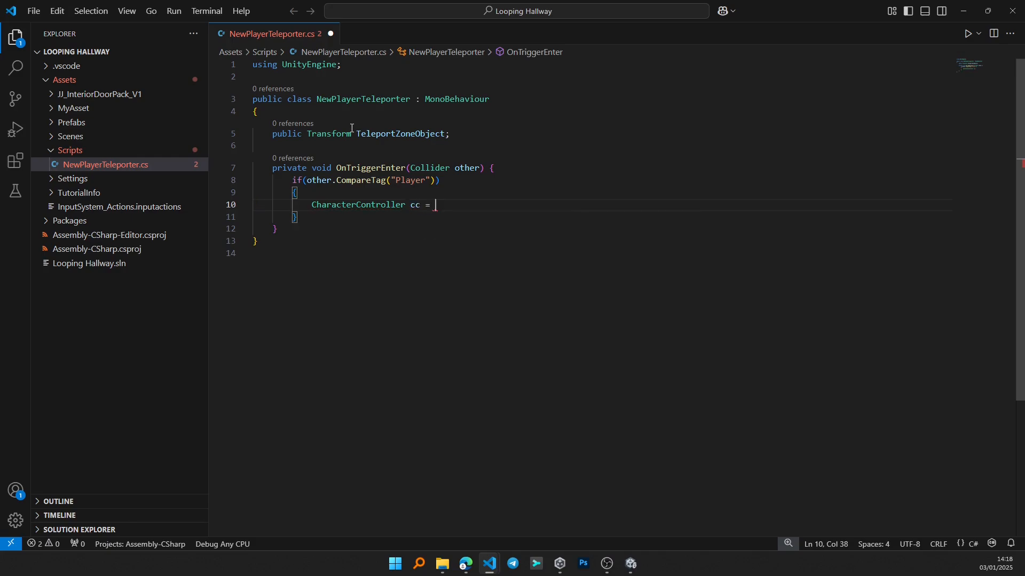
{"action": "type", "text": "GetComponent"}
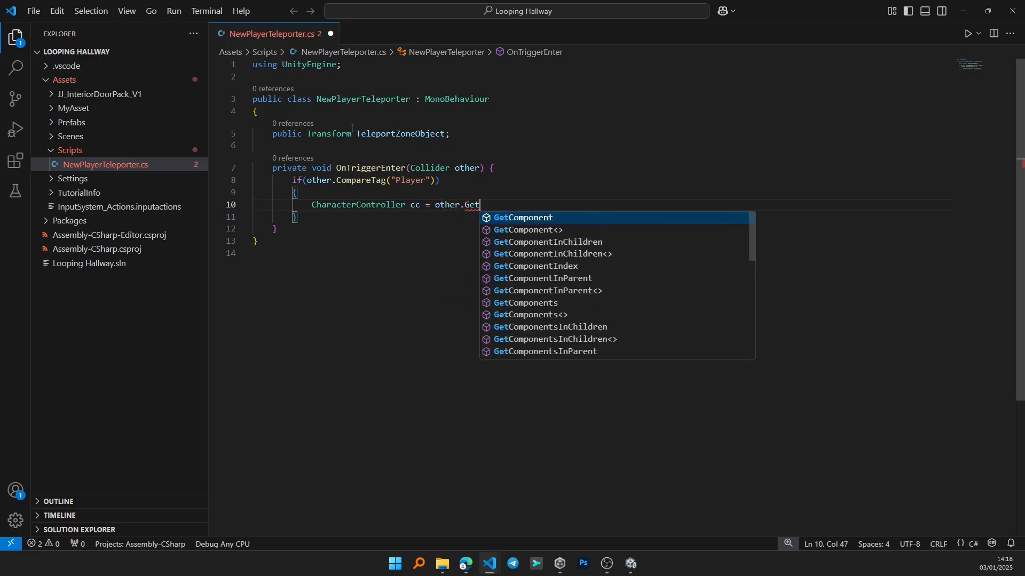
{"action": "key", "text": "Tab"}
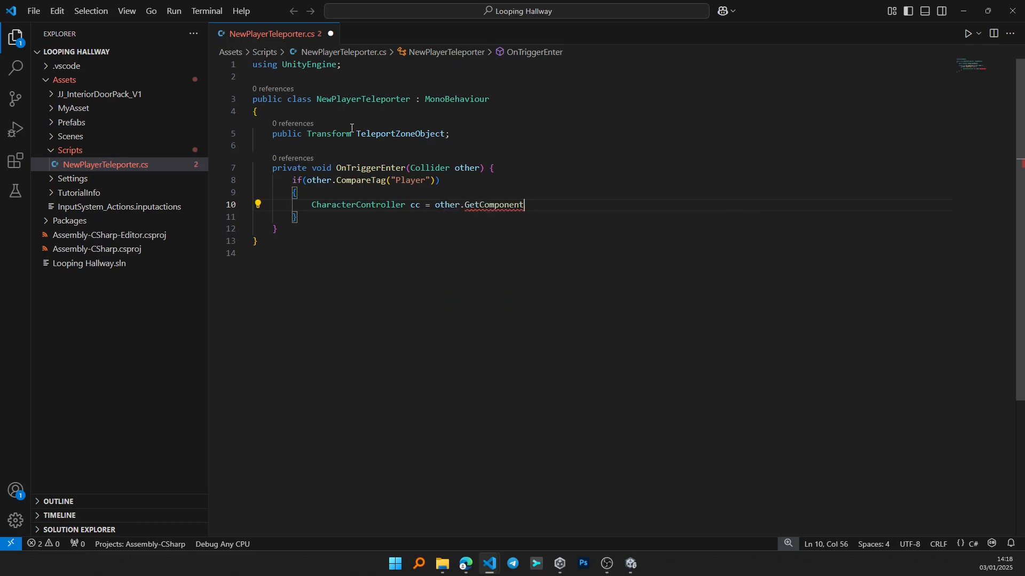
{"action": "type", "text": "<"}
{"action": "type", "text": ">"}
{"action": "type", "text": "Char"}
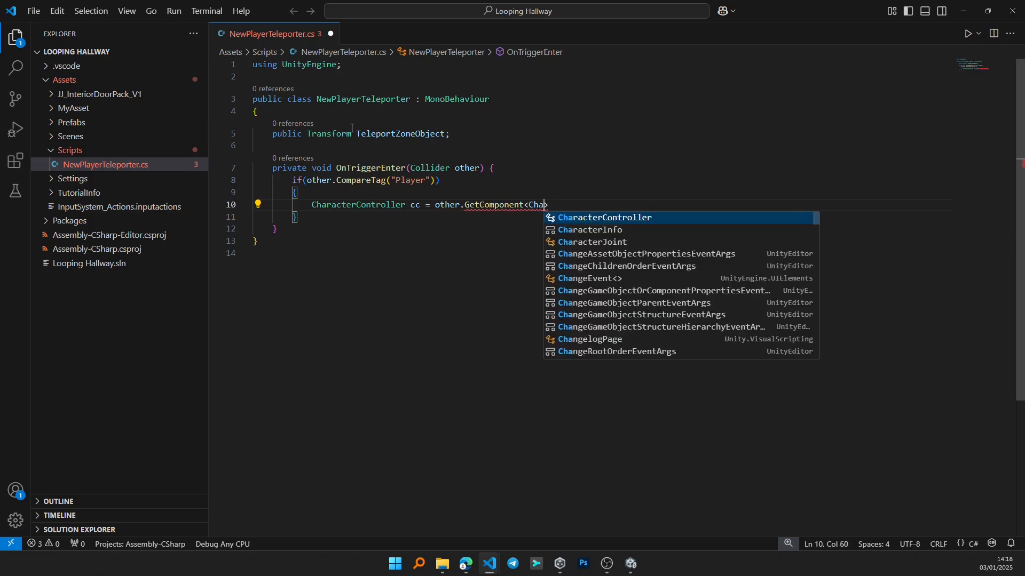
{"action": "key", "text": "Tab"}
{"action": "key", "text": "ctrl+z"}
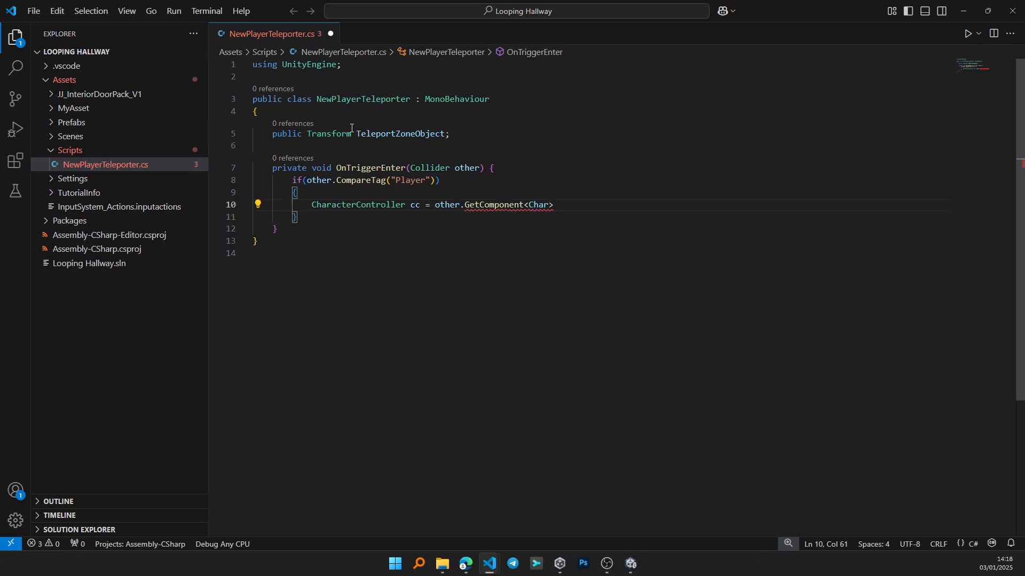
{"action": "type", "text": "ac"}
{"action": "key", "text": "Tab"}
{"action": "type", "text": ">()"}
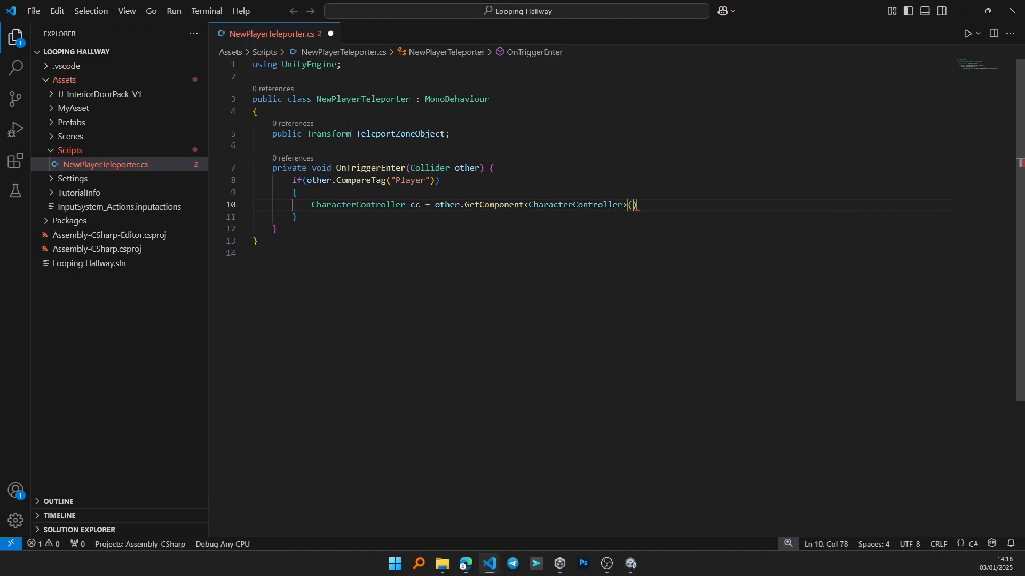
{"action": "type", "text": ";"}
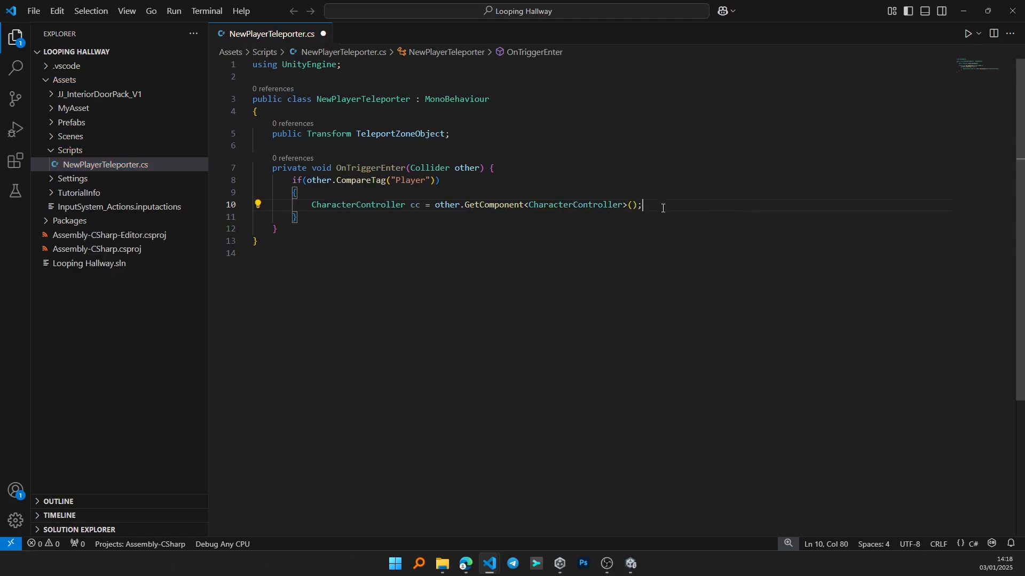
- Add an if (cc != null) block below the cc declaration, separated by a blank line and with braces on their own lines
{"action": "key", "text": "Return"}
{"action": "key", "text": "Return"}
{"action": "type", "text": "if"}
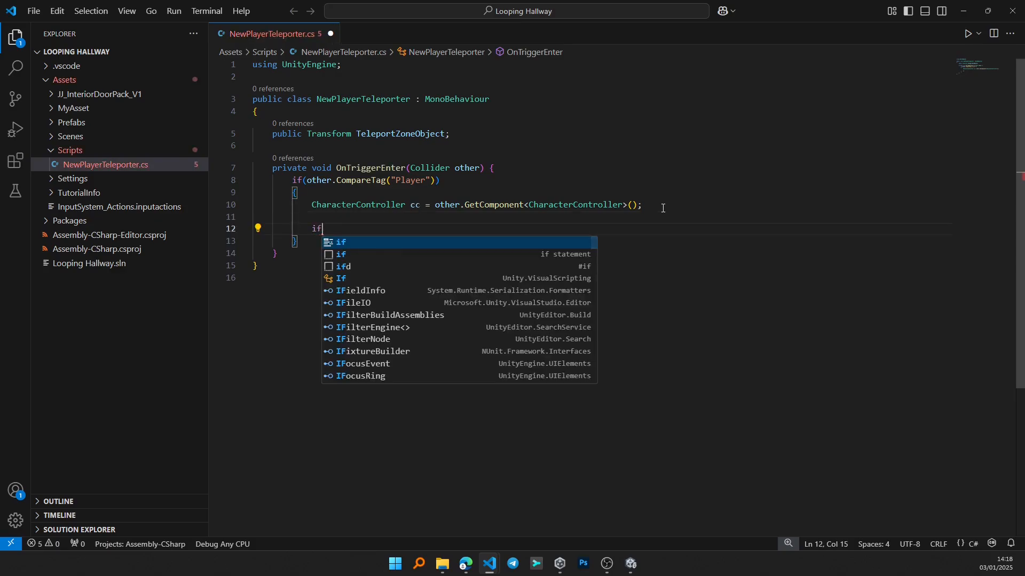
{"action": "type", "text": " (cc != nu"}
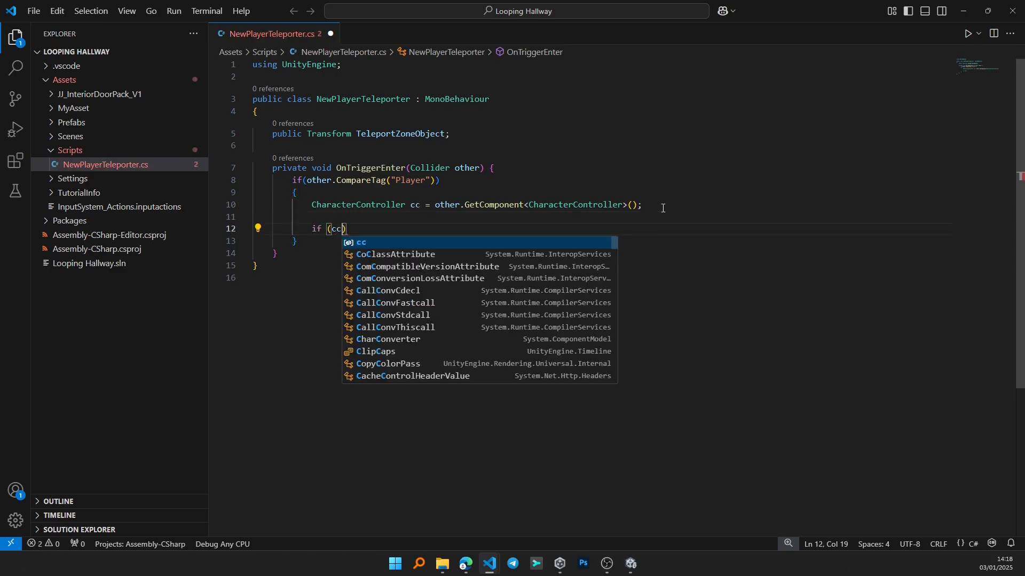
{"action": "type", "text": "ll)"}
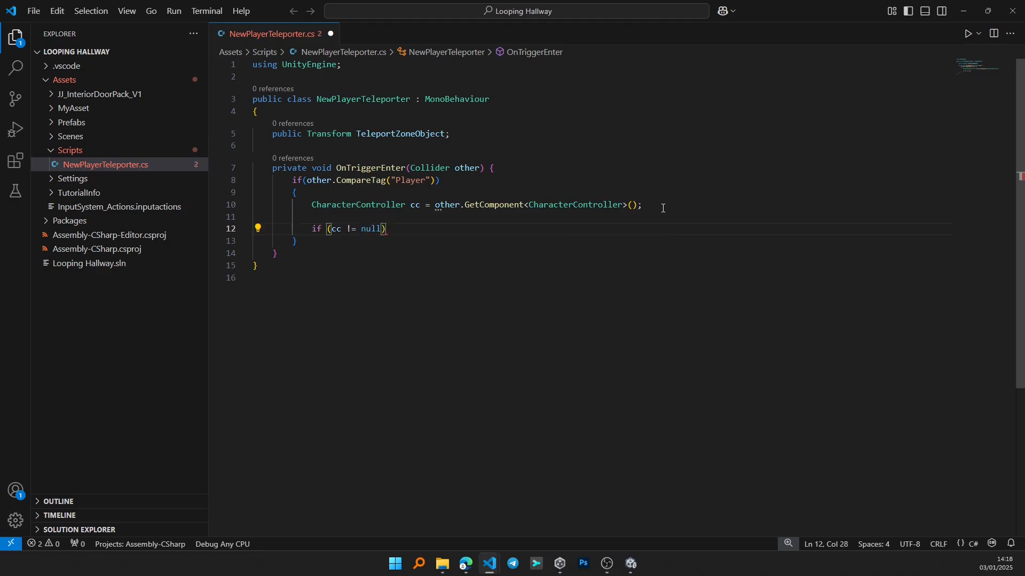
{"action": "key", "text": "Return"}
{"action": "type", "text": "{"}
{"action": "key", "text": "Return"}
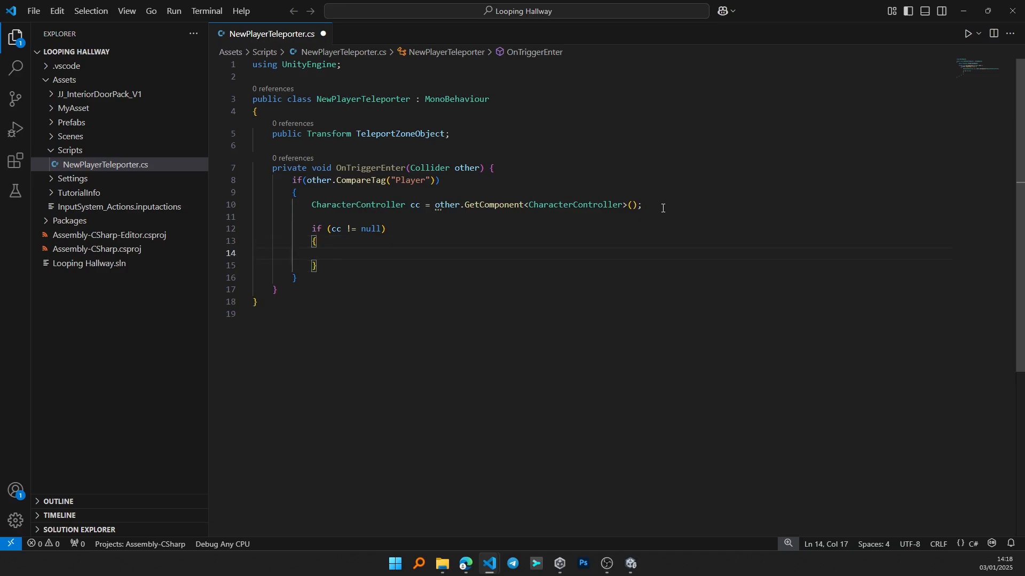
- Inside the if (cc != null) block, add cc.enabled = false; and, after a blank line, cc.enabled = true;
{"action": "type", "text": "cc."}
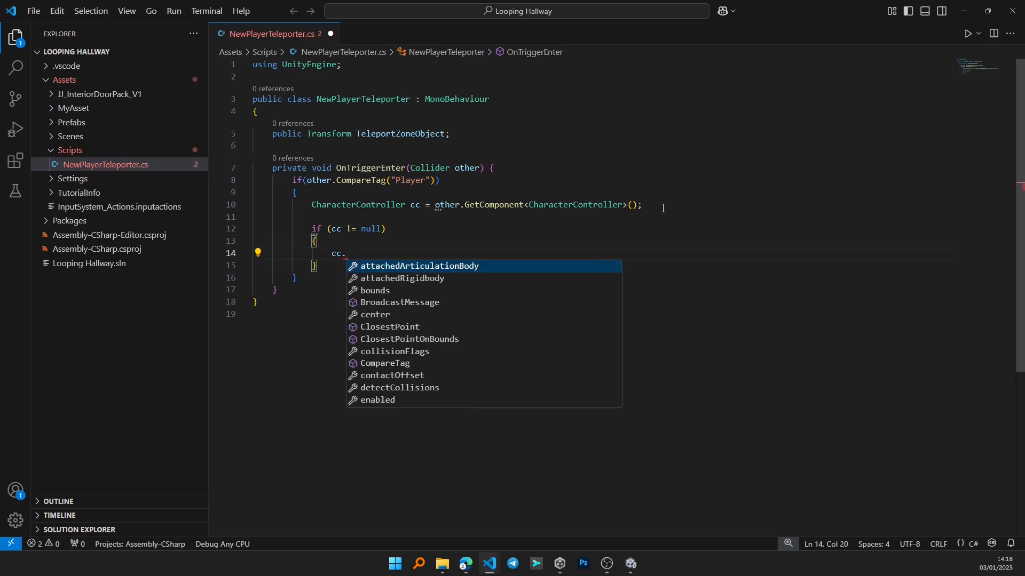
{"action": "type", "text": "enabled"}
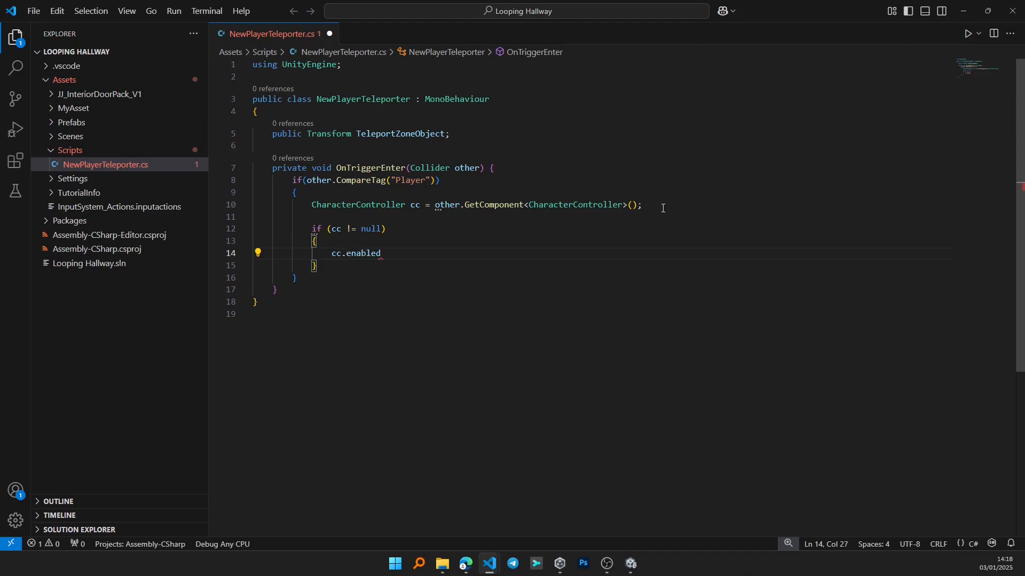
{"action": "type", "text": " = false"}
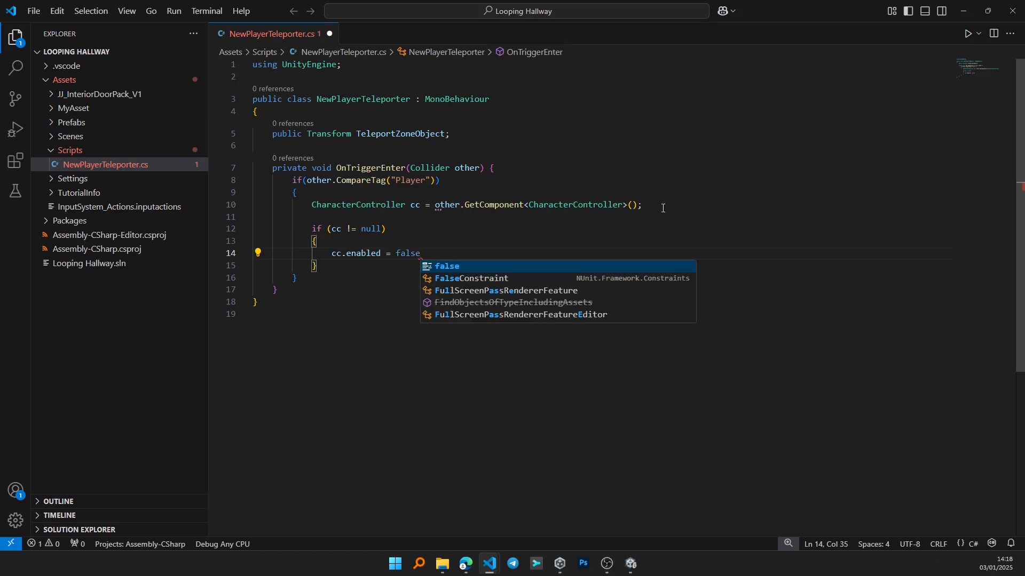
{"action": "type", "text": ";"}
{"action": "key", "text": "Return"}
{"action": "key", "text": "Return"}
{"action": "type", "text": "cc.enabled "}
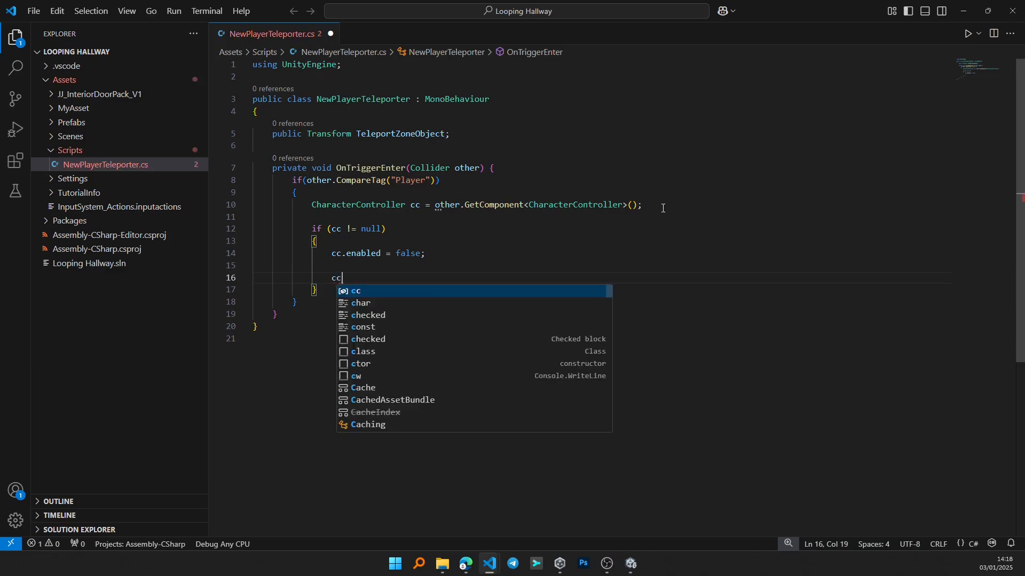
{"action": "type", "text": "= true;"}
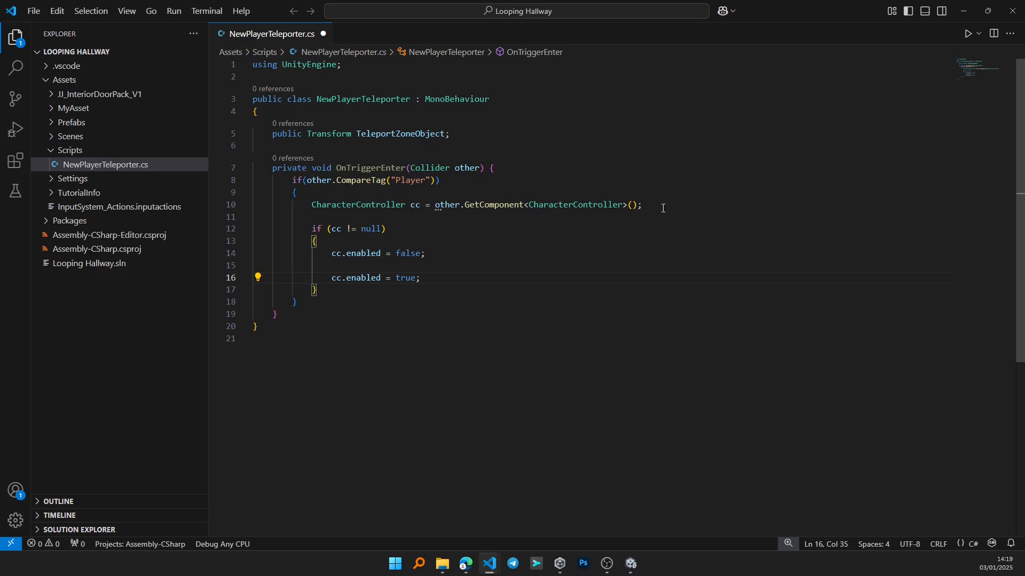
- Insert a // code here placeholder comment between the two cc.enabled statements, with a blank line on each side
{"action": "key", "text": "Up"}
{"action": "key", "text": "Return"}
{"action": "key", "text": "Return"}
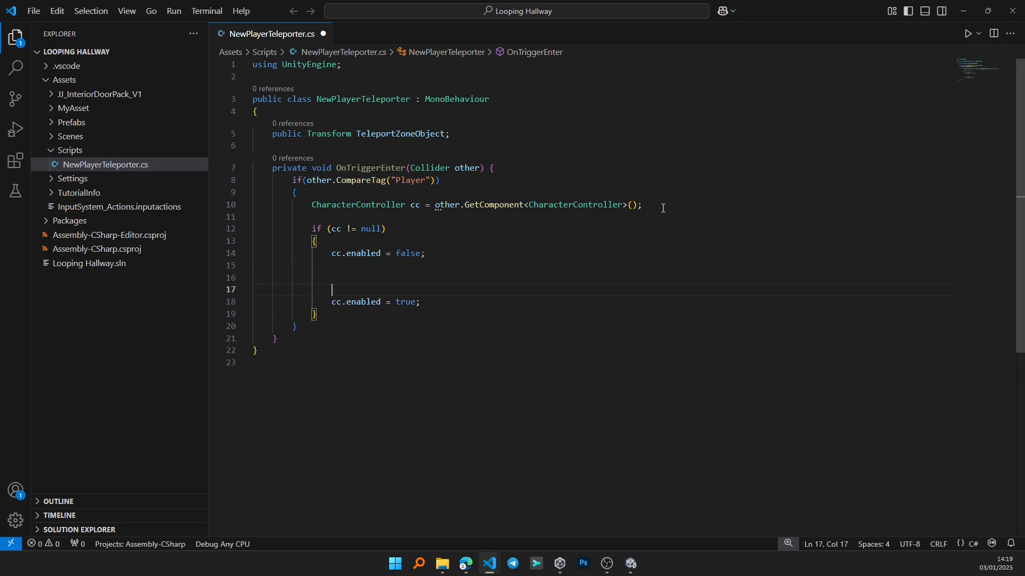
{"action": "key", "text": "Up"}
{"action": "type", "text": "// code here"}
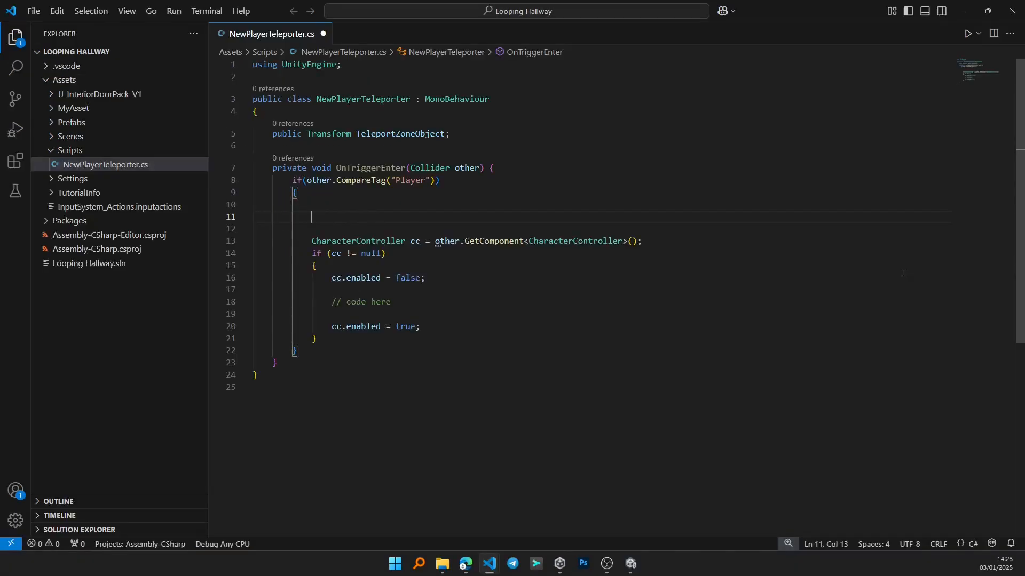
- Above the cc declaration, declare Vector3 localOffset as transform.InverseTransformPoint(other.transform) and end the statement with a semicolon
{"action": "type", "text": "Ve"}
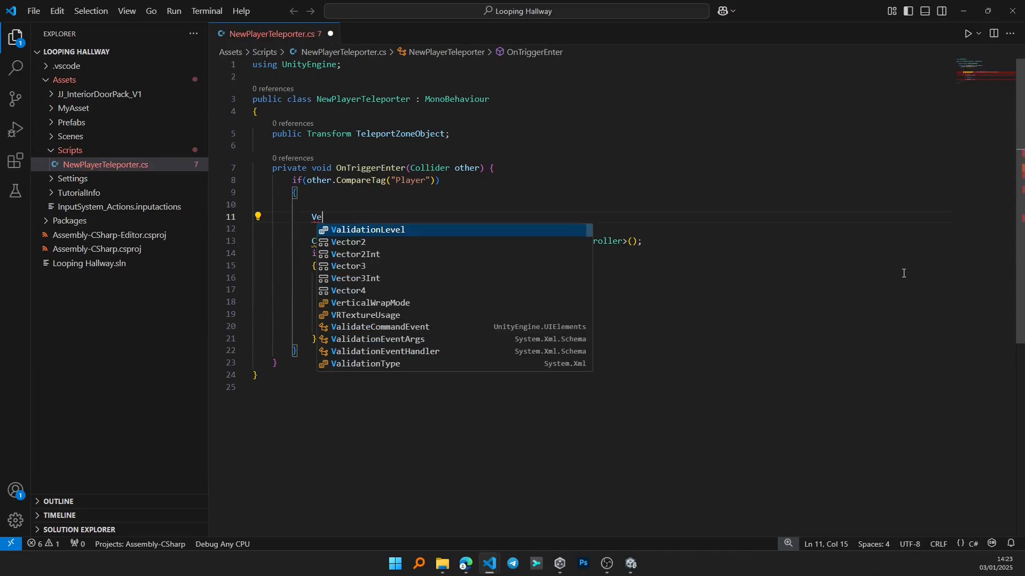
{"action": "type", "text": "ctor3"}
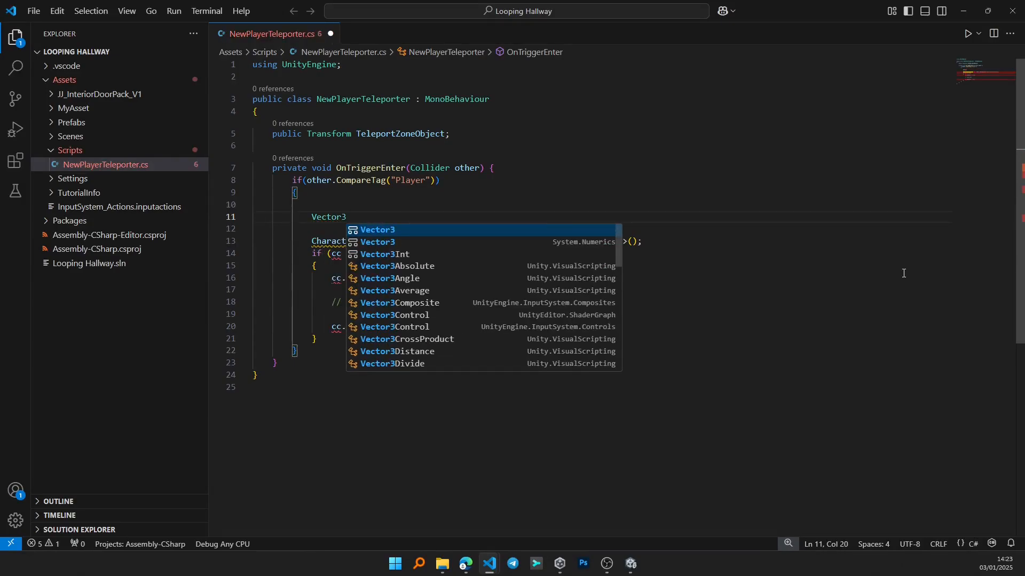
{"action": "type", "text": " localOffset"}
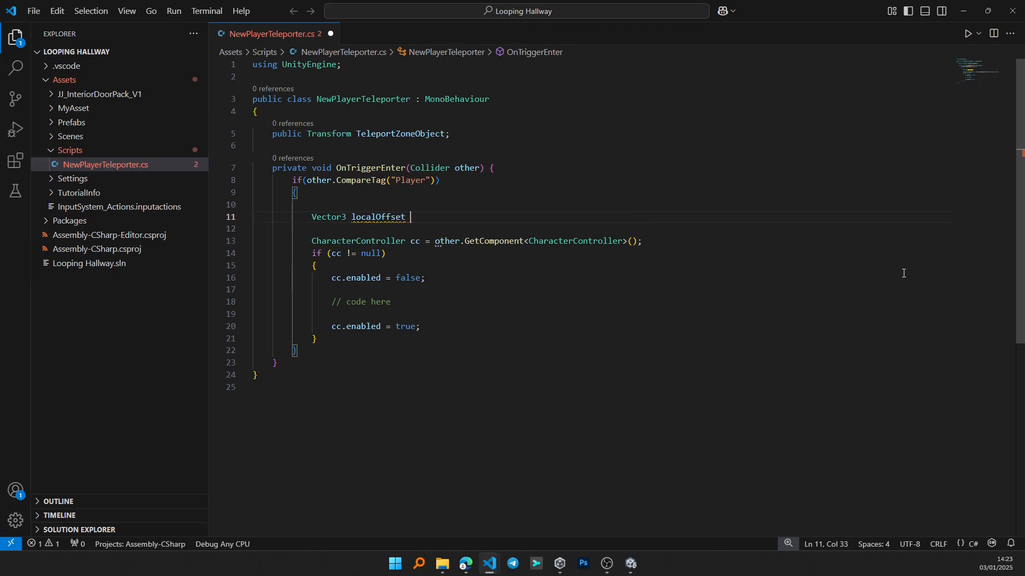
{"action": "type", "text": " = tra"}
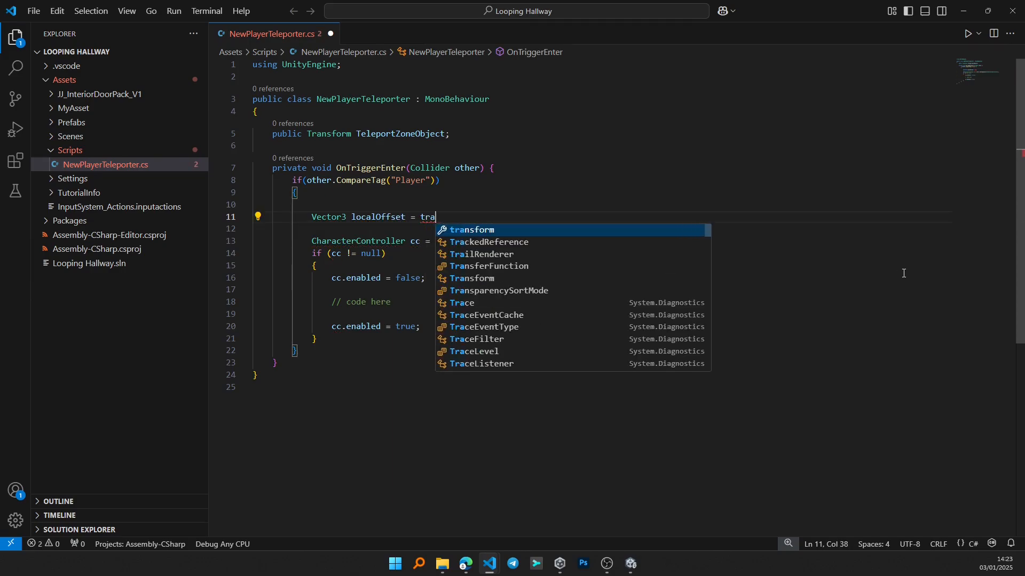
{"action": "type", "text": "nsform.INver"}
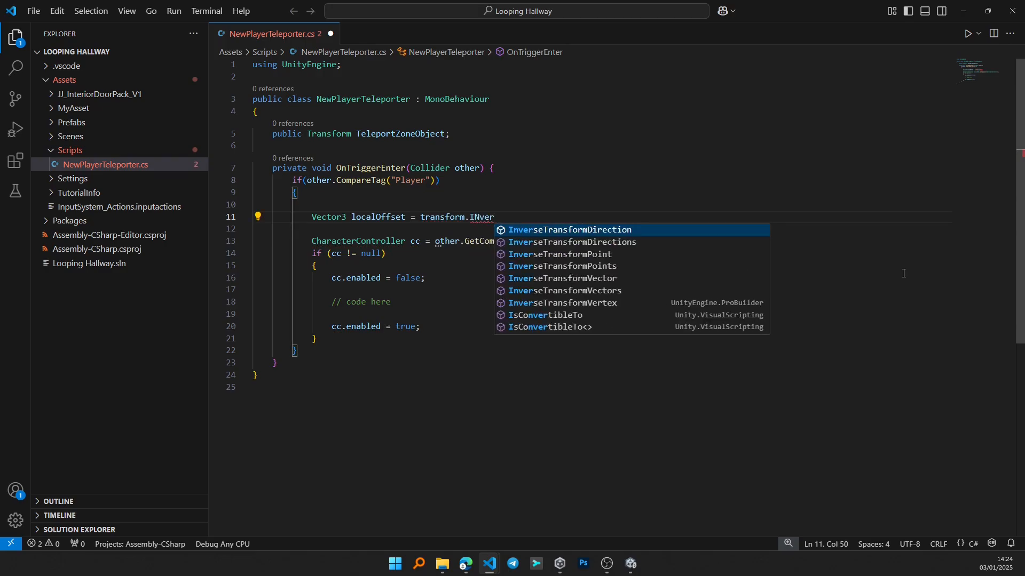
{"action": "key", "text": "Down"}
{"action": "key", "text": "Down"}
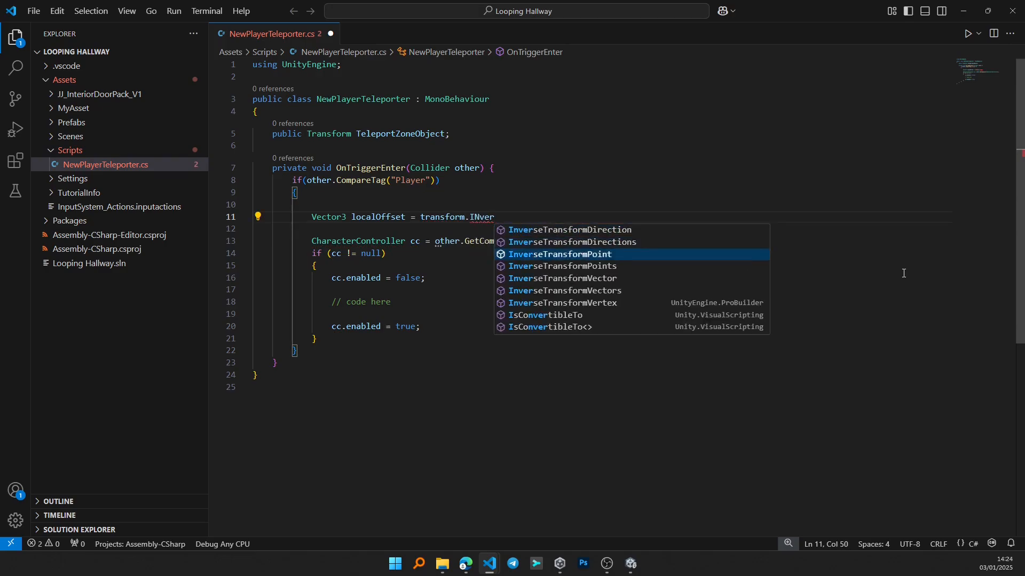
{"action": "key", "text": "Tab"}
{"action": "type", "text": "("}
{"action": "type", "text": "othe"}
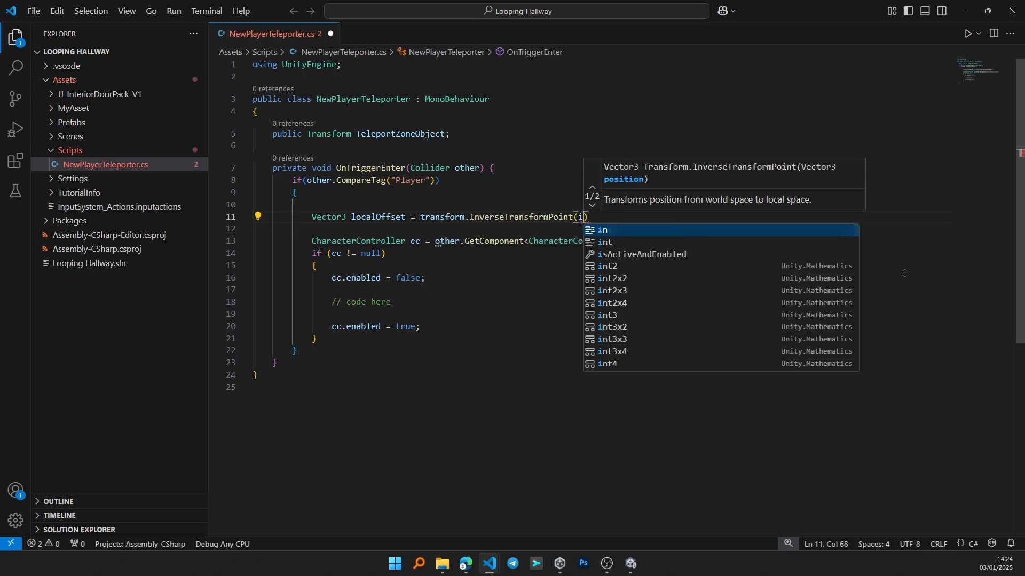
{"action": "type", "text": "r.tran"}
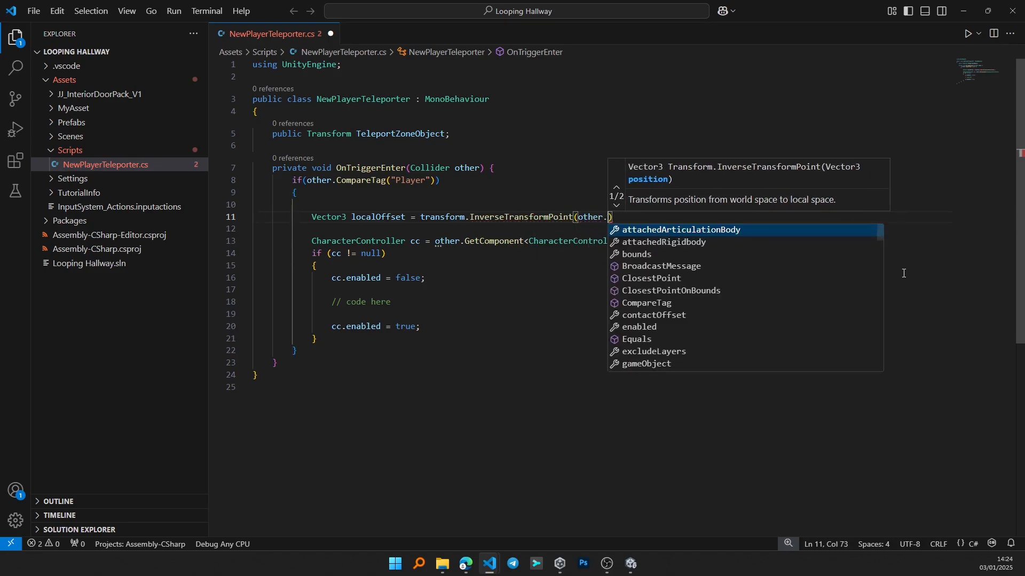
{"action": "key", "text": "Tab"}
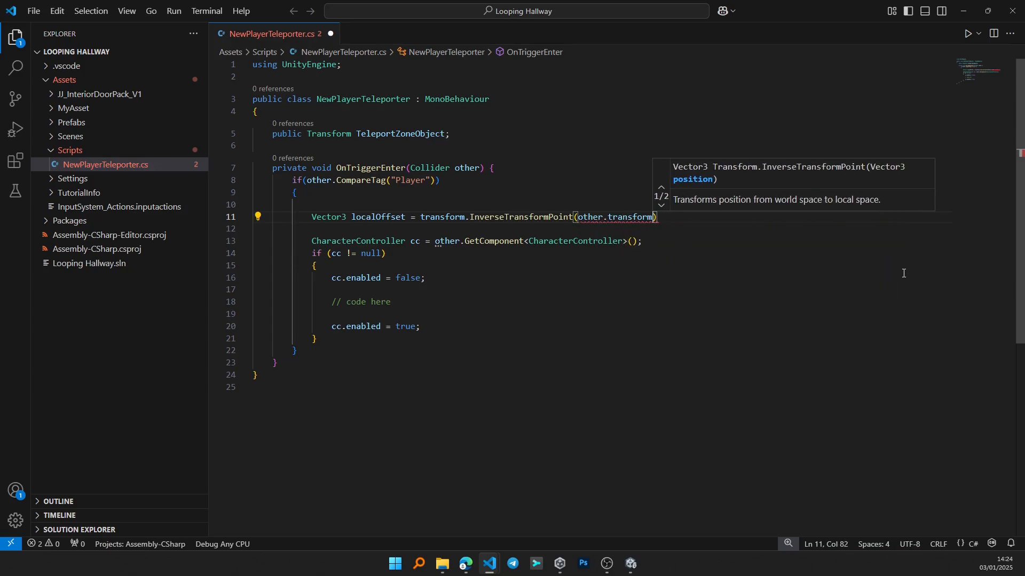
{"action": "type", "text": ");"}
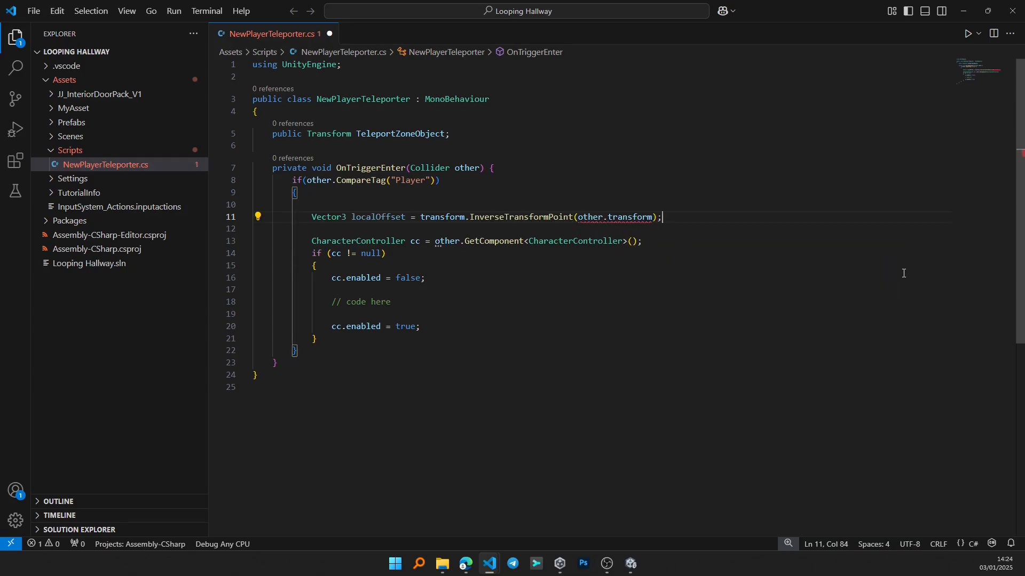
- Extend the InverseTransformPoint argument in the localOffset line to other.transform.position
{"action": "key", "text": "Left"}
{"action": "key", "text": "Left"}
{"action": "type", "text": "."}
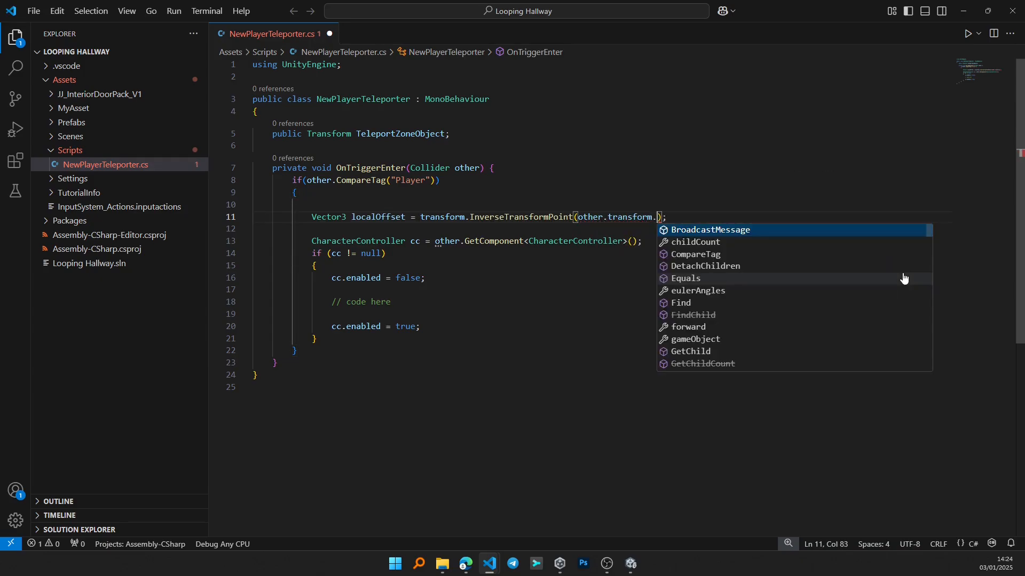
{"action": "type", "text": "pos"}
{"action": "key", "text": "Tab"}
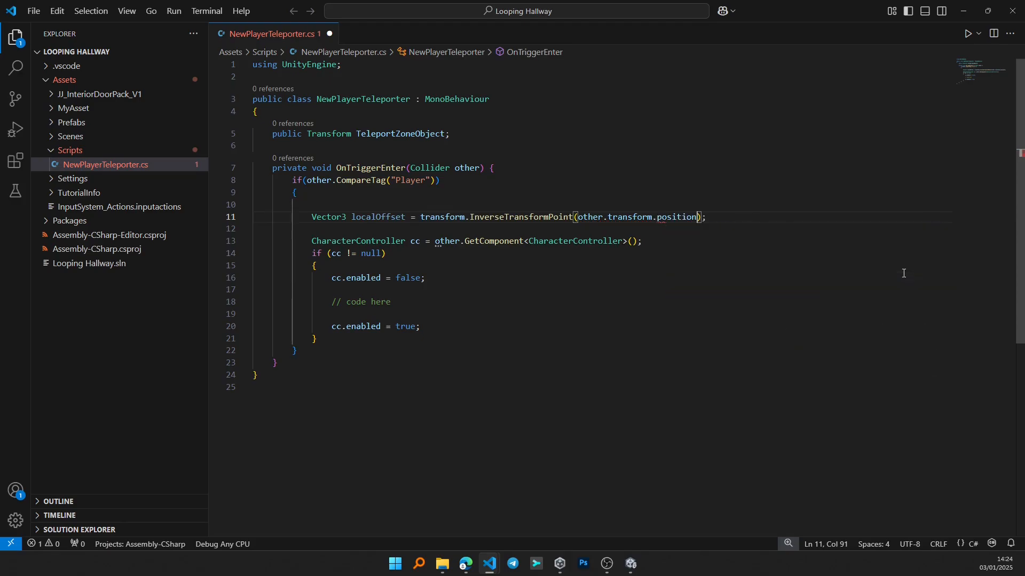
- Below localOffset, after a blank line, start the declaration Quaternion relativeRotation = TeleportZoneObject.rotation followed by a multiplication operator
{"action": "left_click", "coordinate": [756, 219]}
{"action": "key", "text": "Return"}
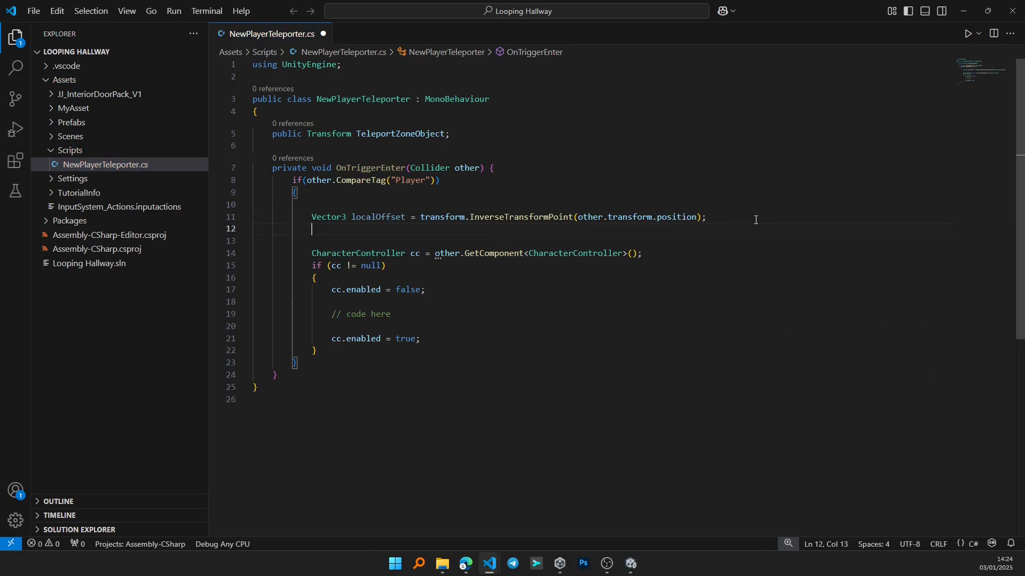
{"action": "key", "text": "Return"}
{"action": "type", "text": "Quat"}
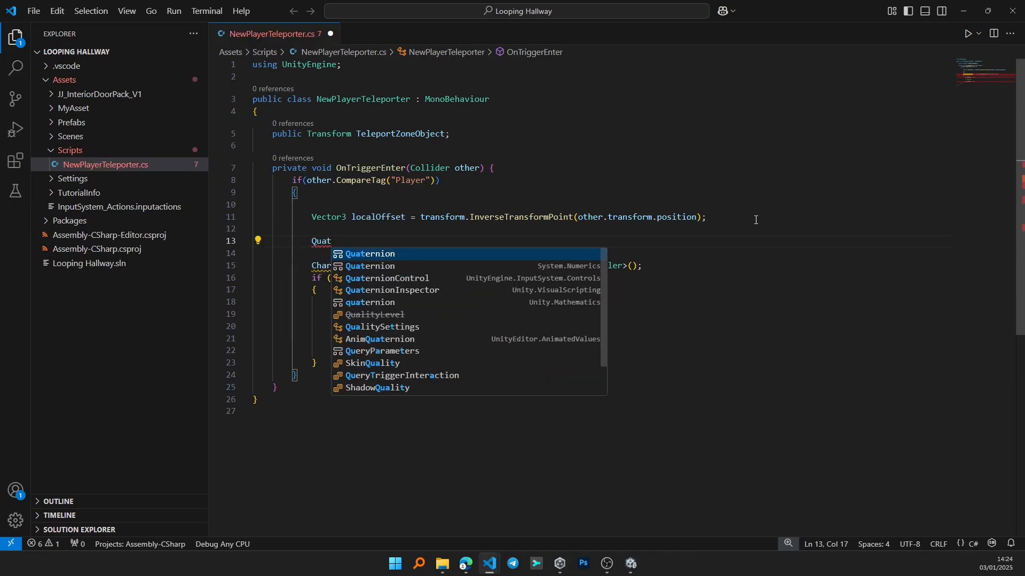
{"action": "key", "text": "Tab"}
{"action": "type", "text": "re"}
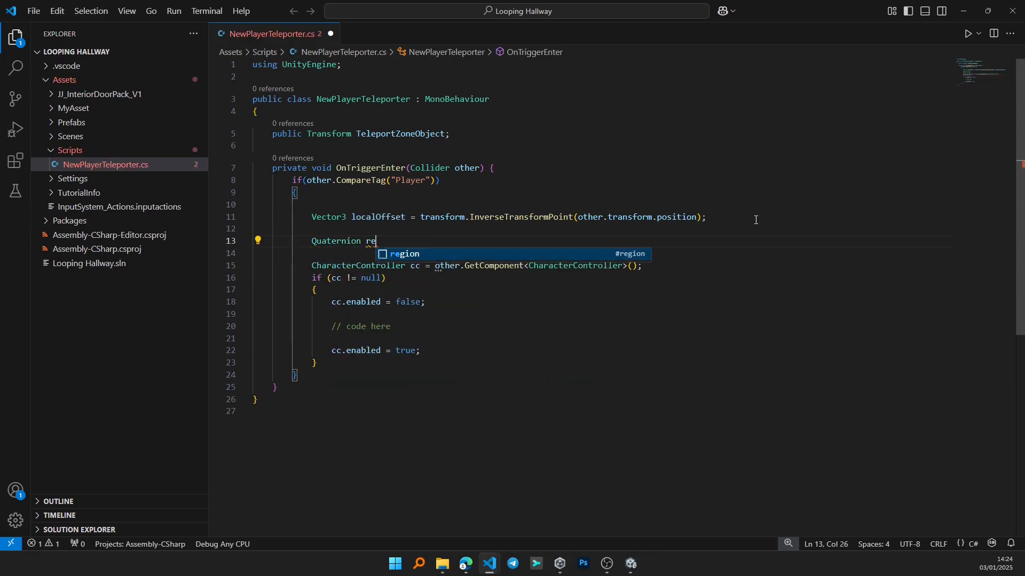
{"action": "type", "text": "lative"}
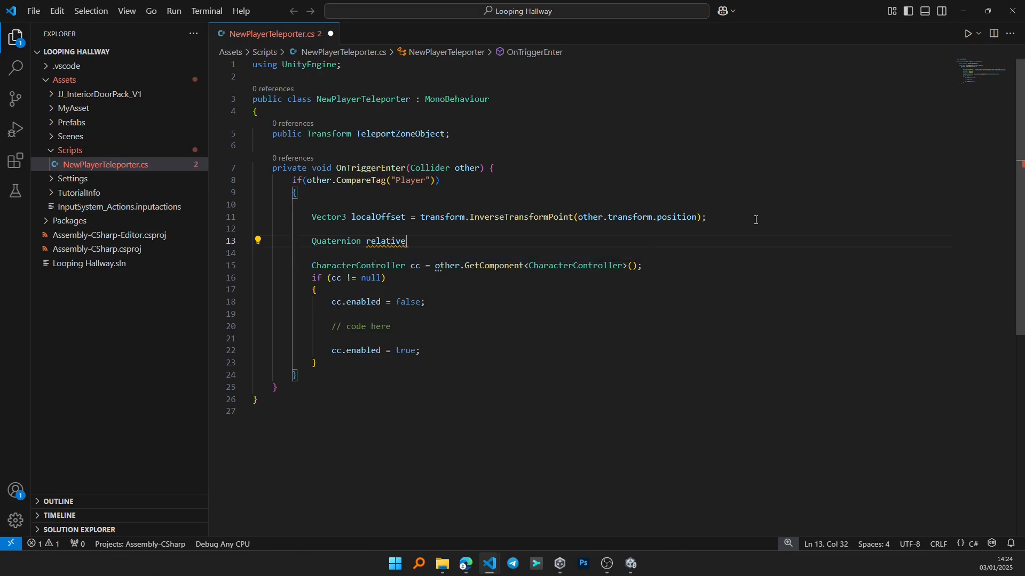
{"action": "type", "text": "Rotation = Telepor"}
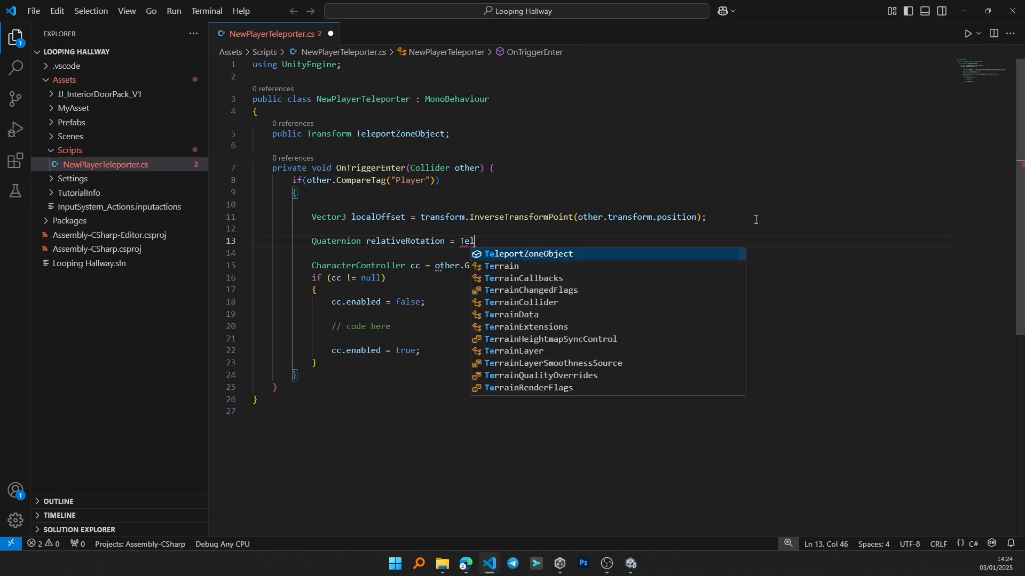
{"action": "key", "text": "Tab"}
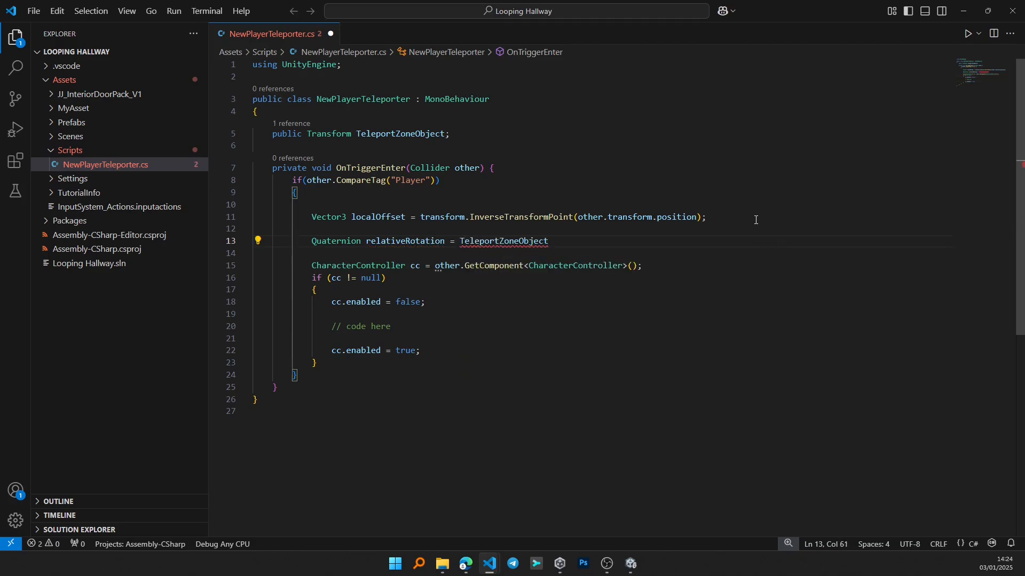
{"action": "type", "text": ".ro"}
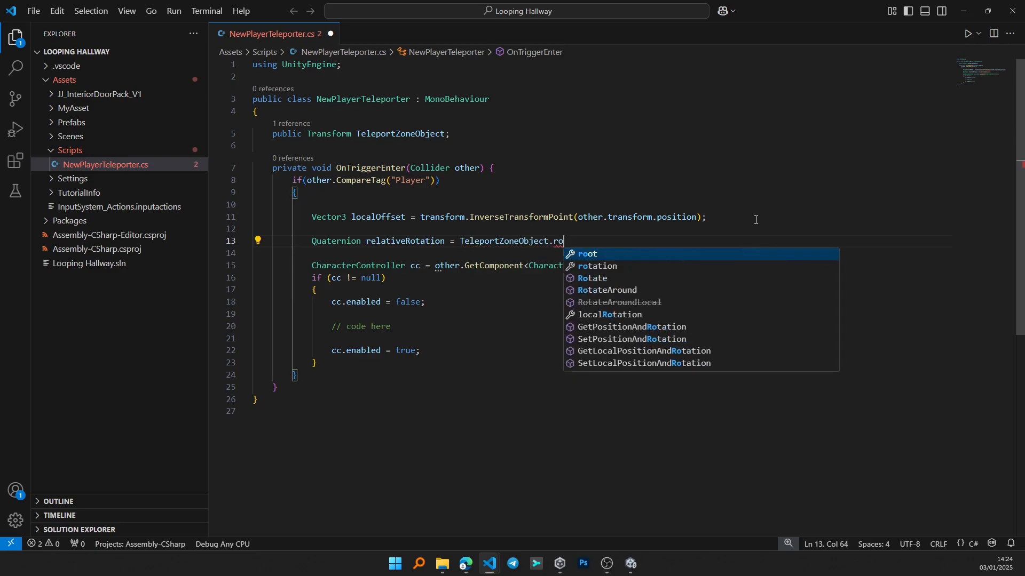
{"action": "type", "text": "tation * "}
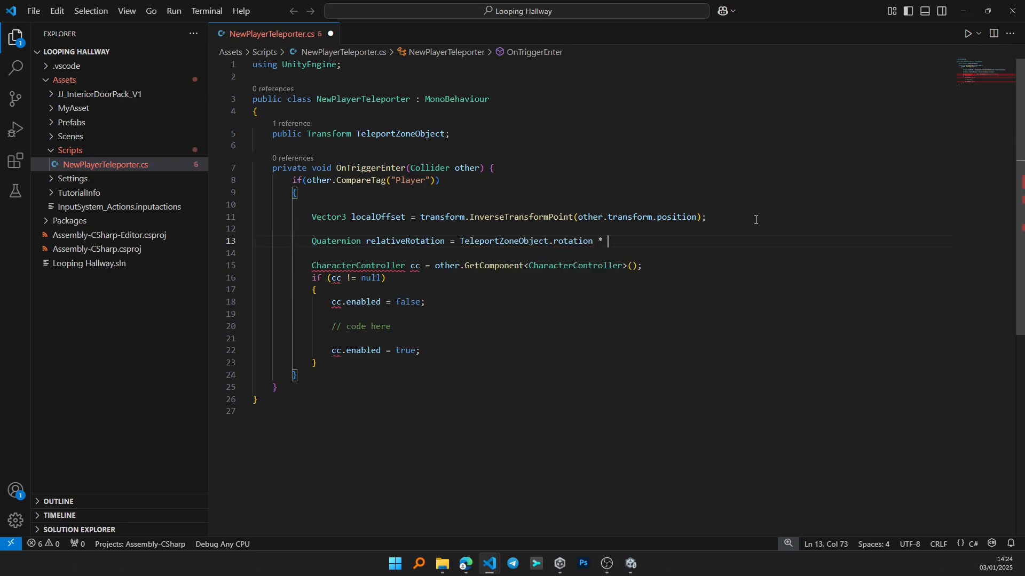
- Complete the relativeRotation expression with Quaternion.Inverse(transform.rotation) as the second factor and end it with a semicolon
{"action": "type", "text": "Quaternion"}
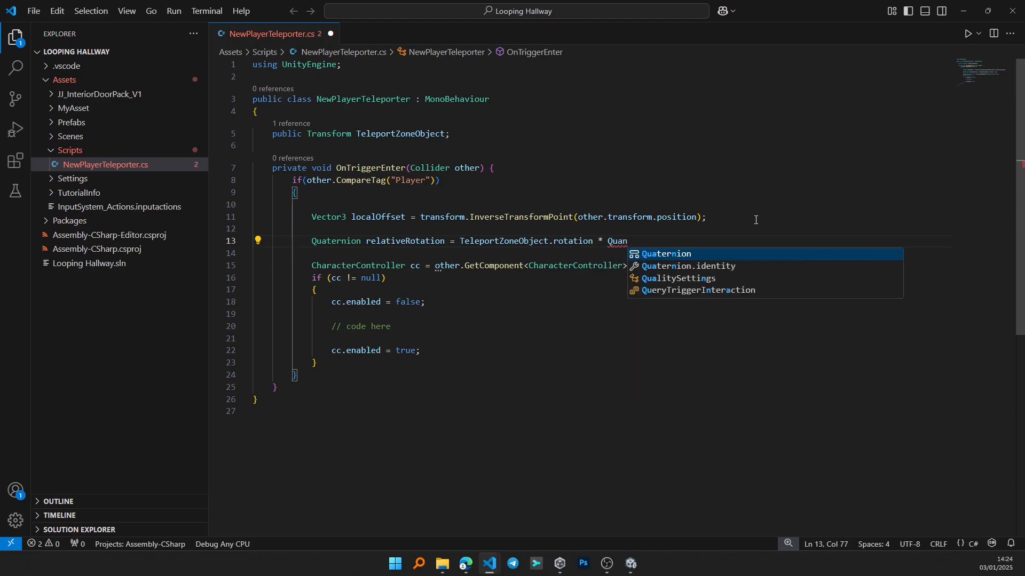
{"action": "type", "text": ".Inve"}
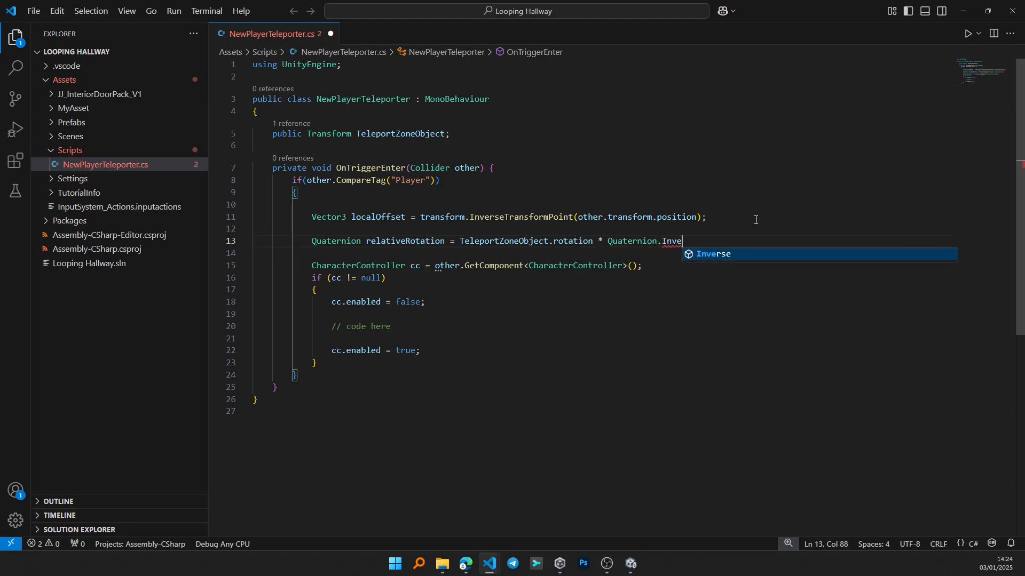
{"action": "type", "text": "rse(transform.ro"}
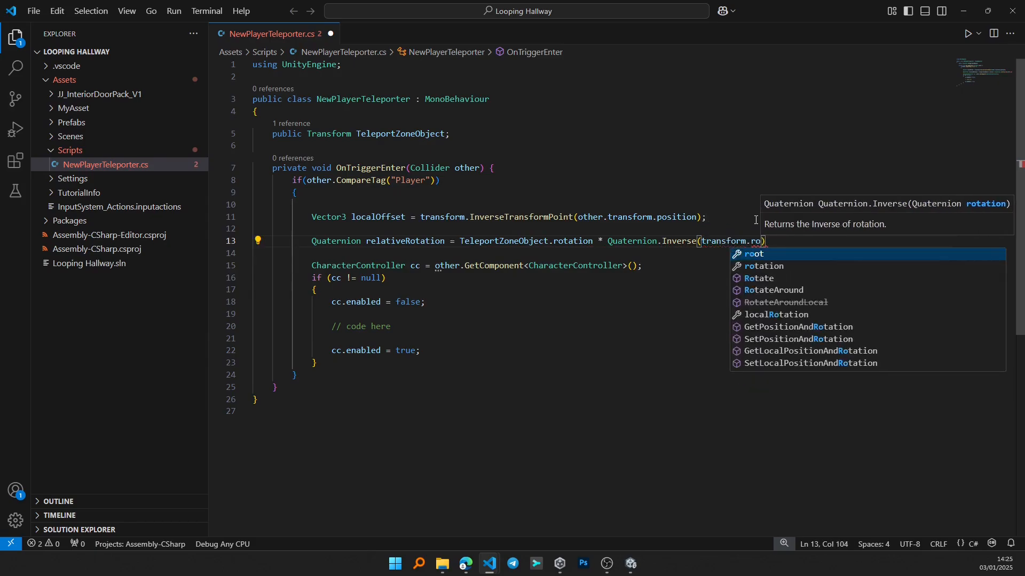
{"action": "key", "text": "Down"}
{"action": "key", "text": "Tab"}
{"action": "type", "text": ")"}
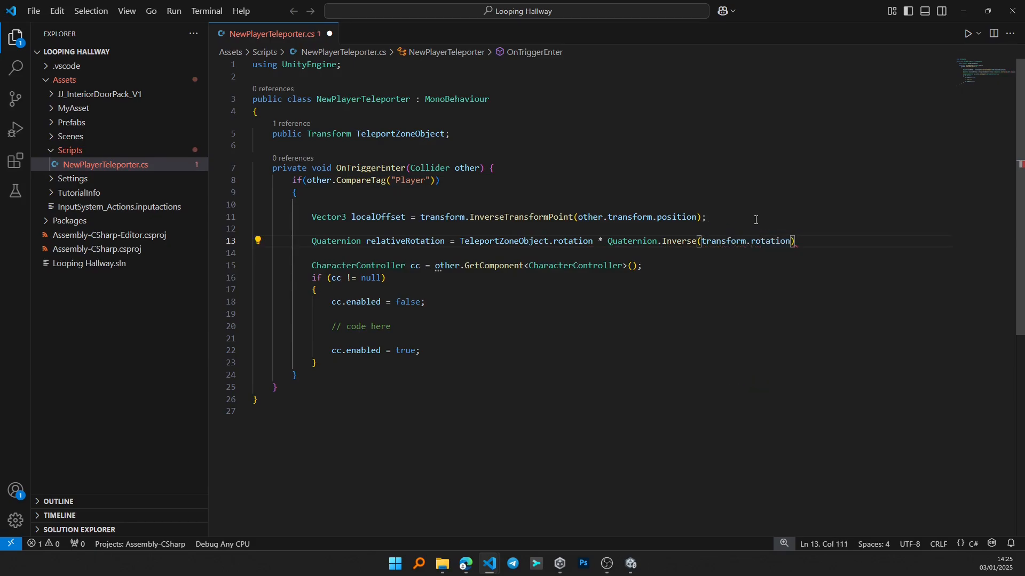
{"action": "type", "text": ";"}
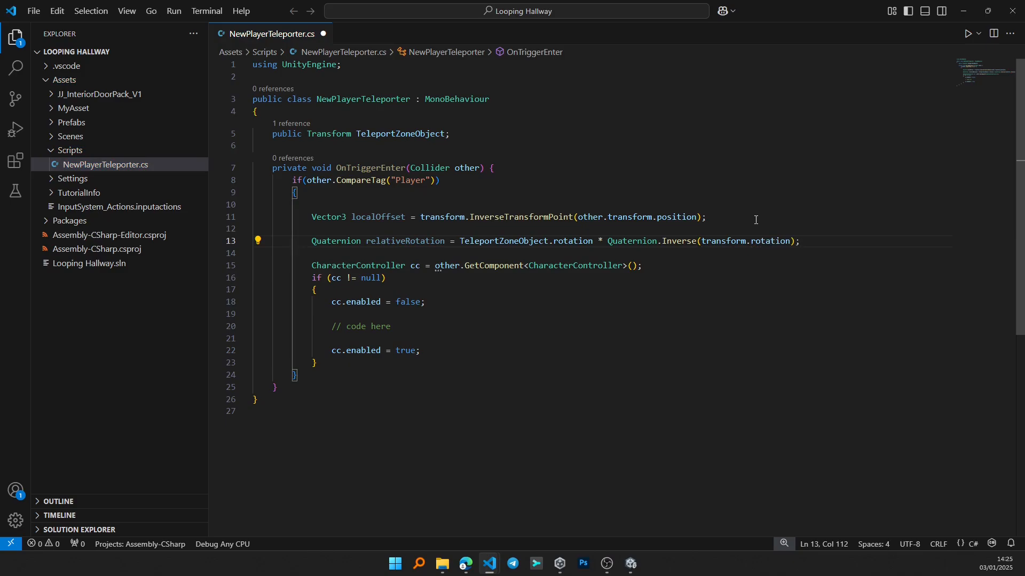
- Between cc.enabled = false and the code here comment, start the assignment other.transform.position = TeleportZoneObject on a new line
{"action": "key", "text": "Down"}
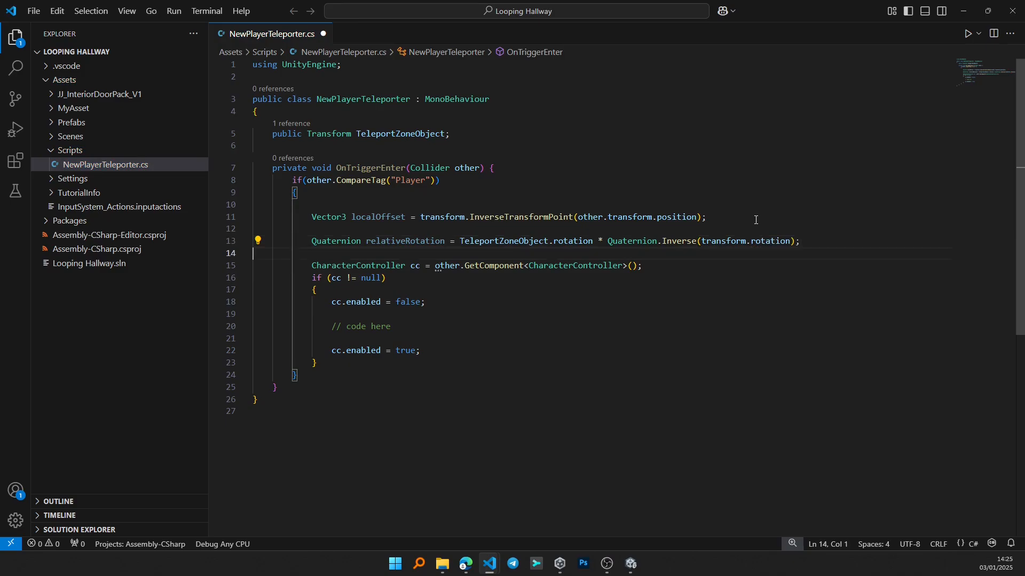
{"action": "key", "text": "Down"}
{"action": "key", "text": "Down"}
{"action": "key", "text": "Down"}
{"action": "key", "text": "Down"}
{"action": "key", "text": "Down"}
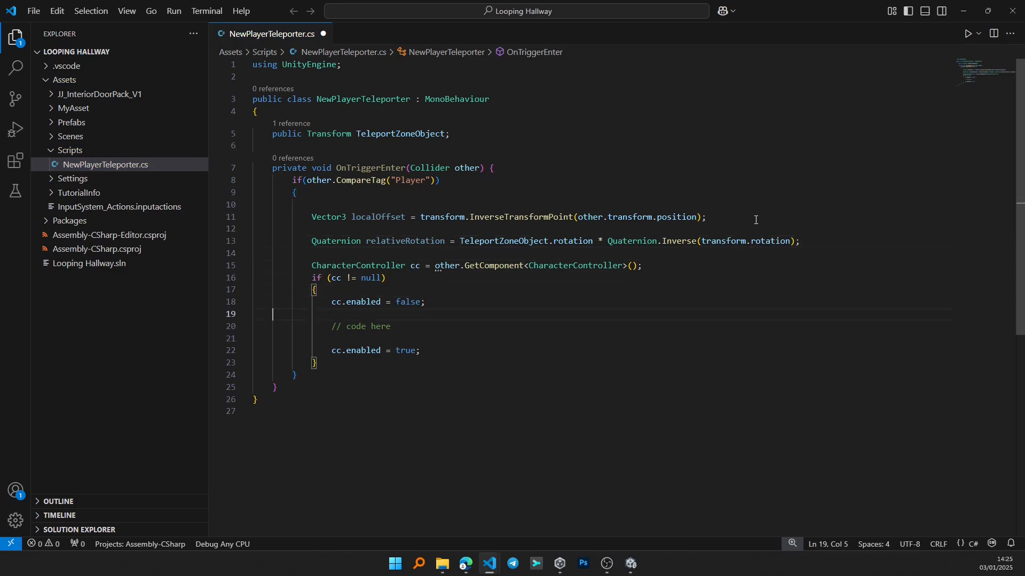
{"action": "key", "text": "Tab"}
{"action": "key", "text": "Tab"}
{"action": "key", "text": "Return"}
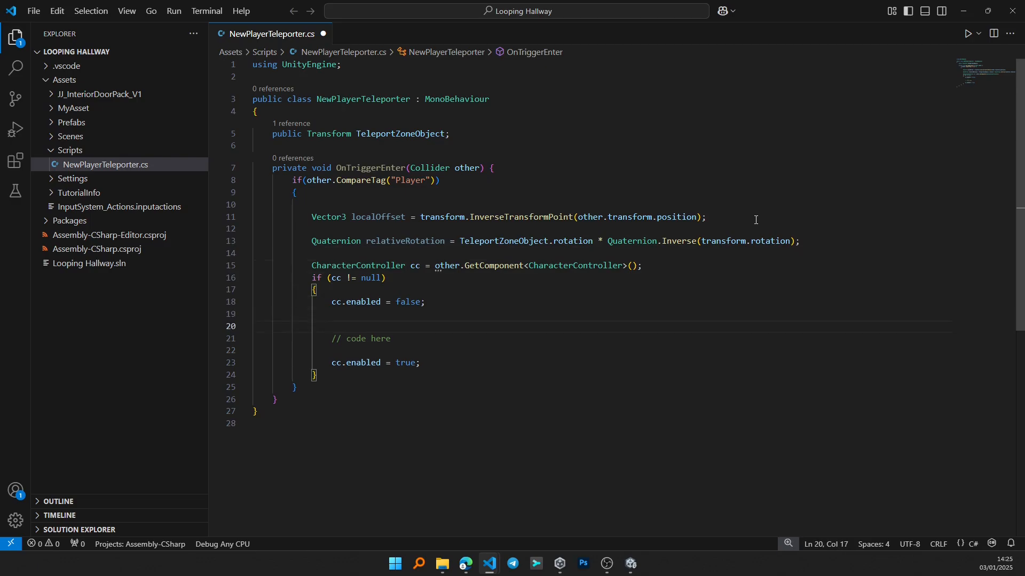
{"action": "type", "text": "other"}
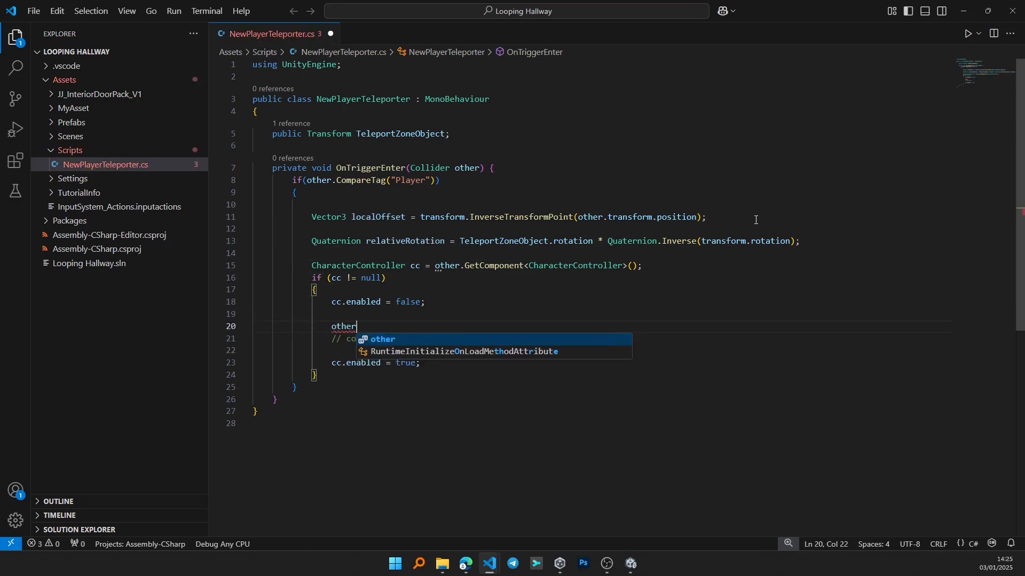
{"action": "type", "text": ".trans"}
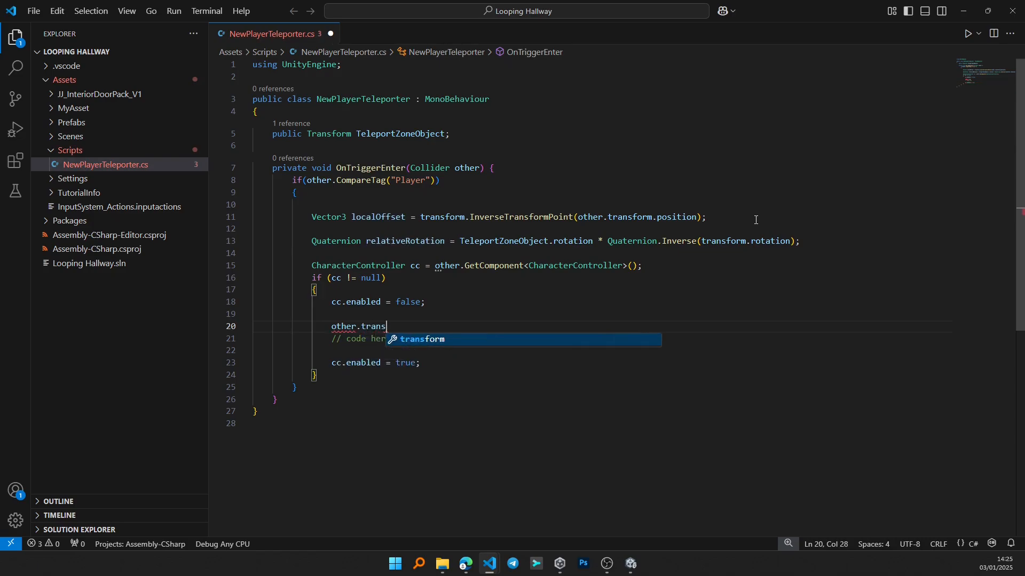
{"action": "type", "text": "form.pos"}
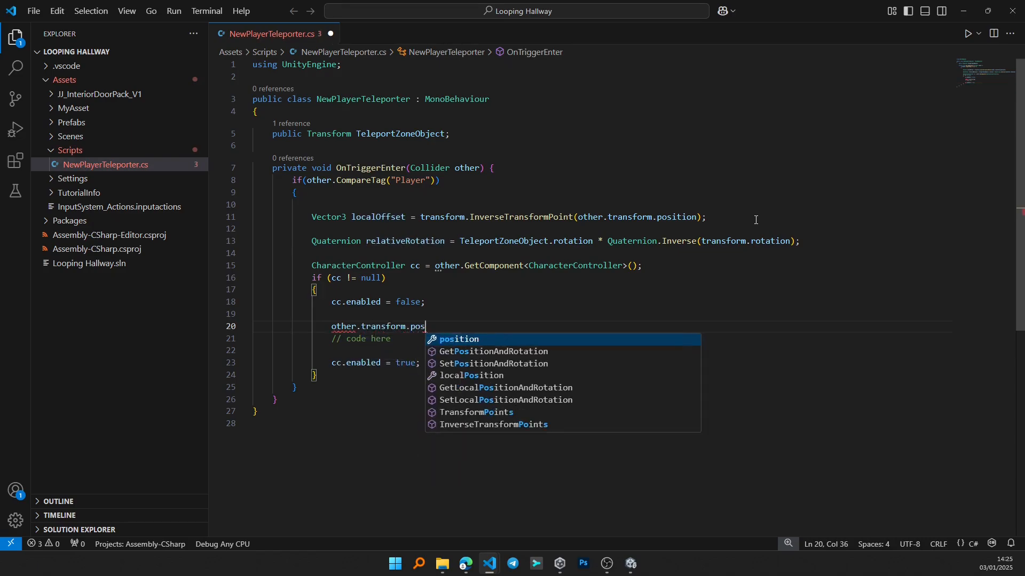
{"action": "type", "text": "ition = Tel"}
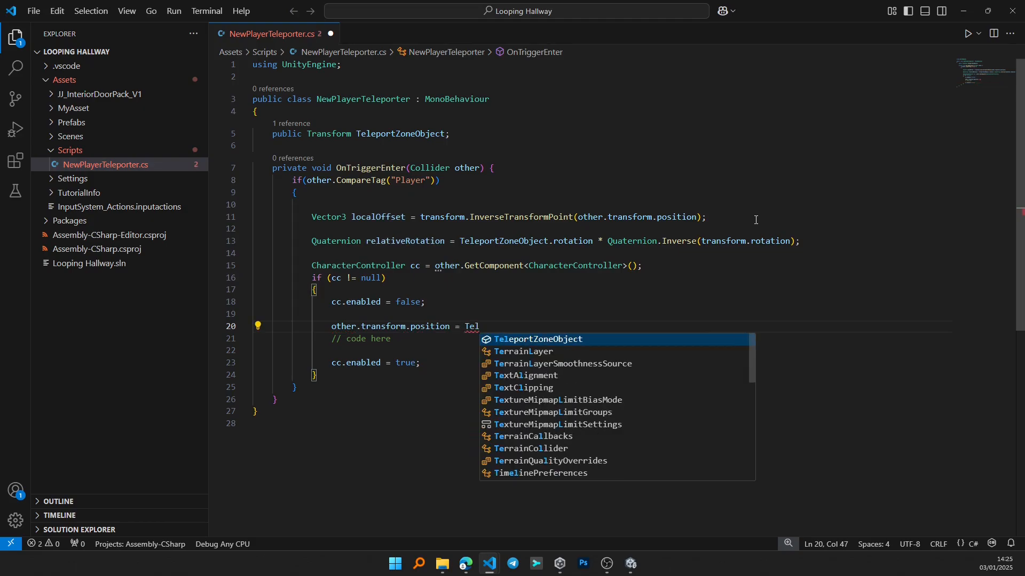
{"action": "key", "text": "Tab"}
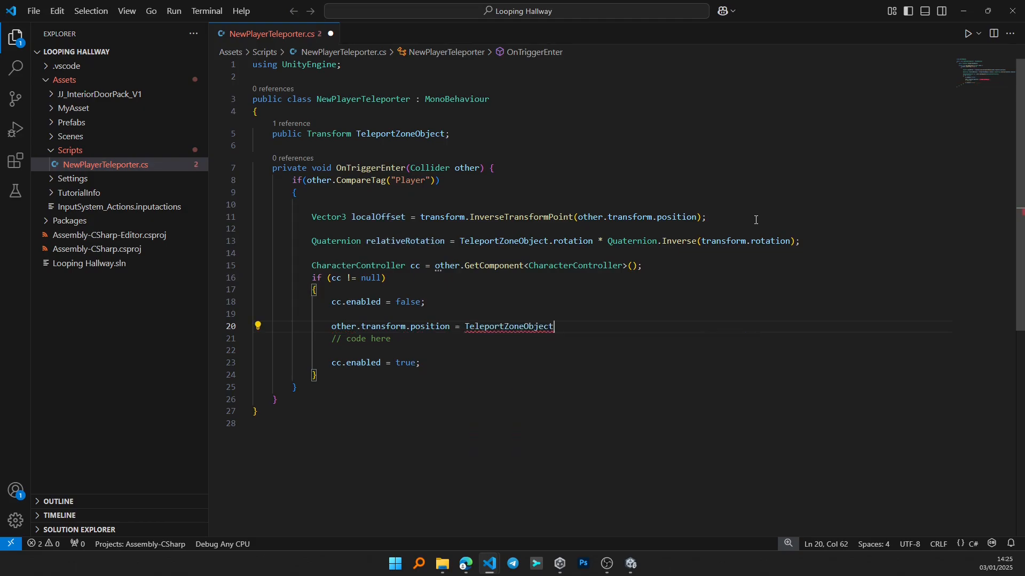
- Complete the position assignment by calling TransformPoint(localOffset) on TeleportZoneObject and end the statement with a semicolon
{"action": "type", "text": ".Tran"}
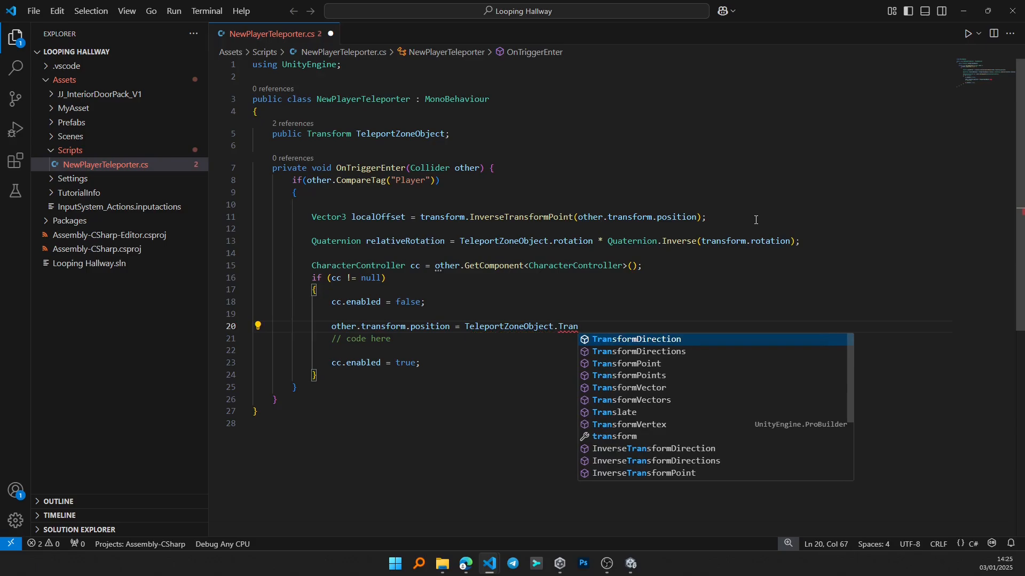
{"action": "type", "text": "s"}
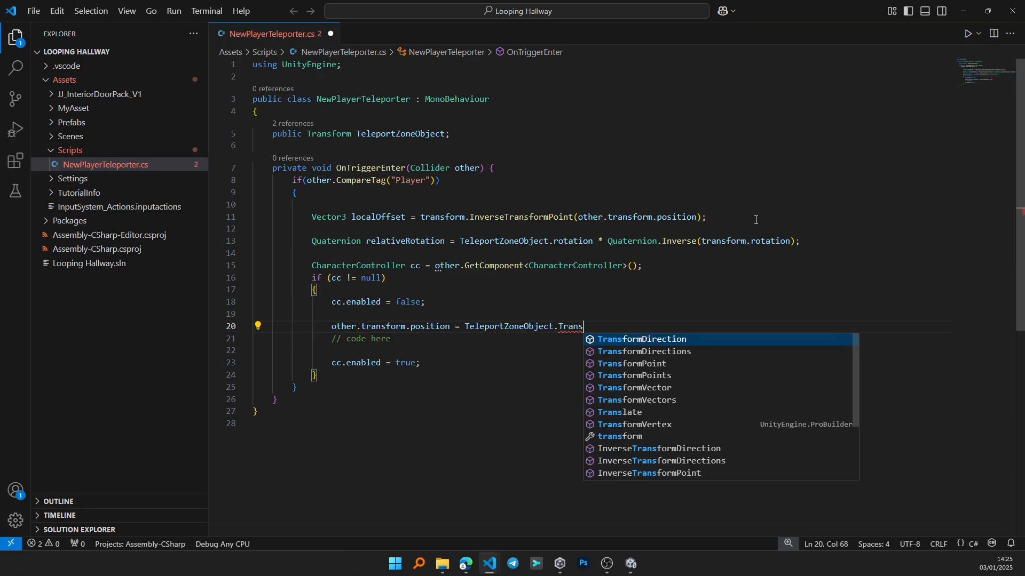
{"action": "key", "text": "BackSpace"}
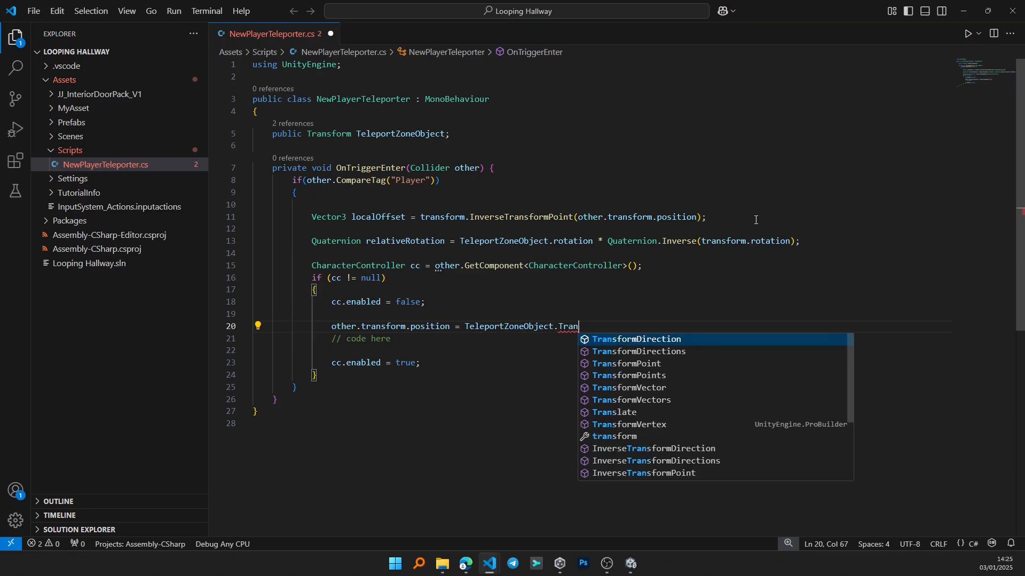
{"action": "type", "text": "sfor"}
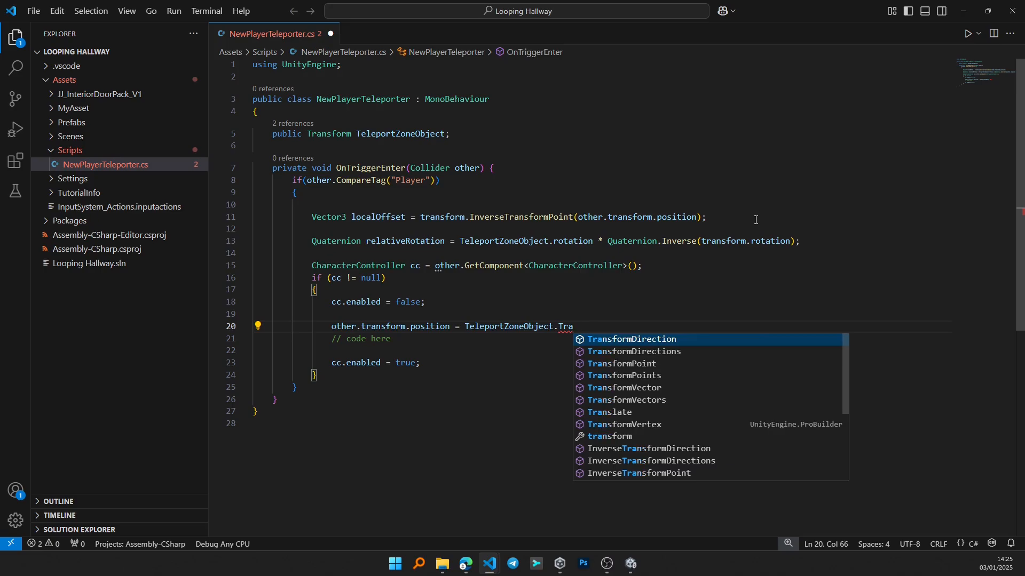
{"action": "type", "text": "m"}
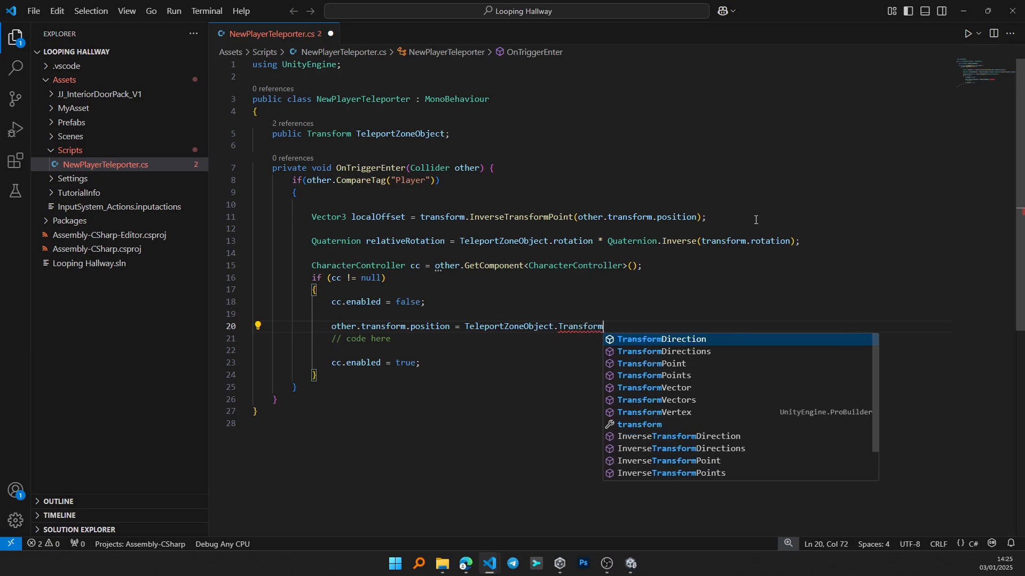
{"action": "key", "text": "Down"}
{"action": "key", "text": "Down"}
{"action": "key", "text": "Tab"}
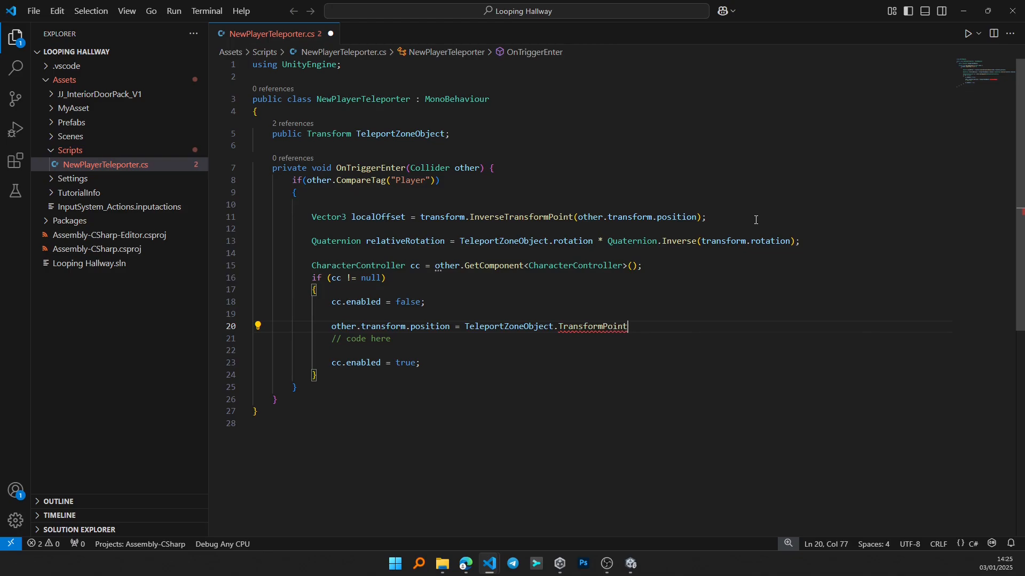
{"action": "type", "text": "("}
{"action": "type", "text": "localOffset"}
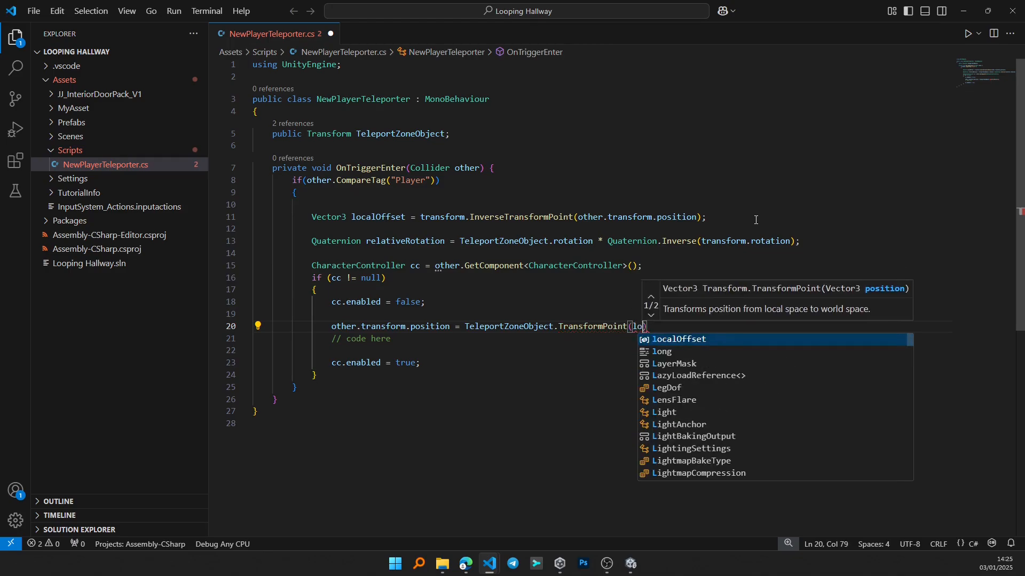
{"action": "key", "text": "Tab"}
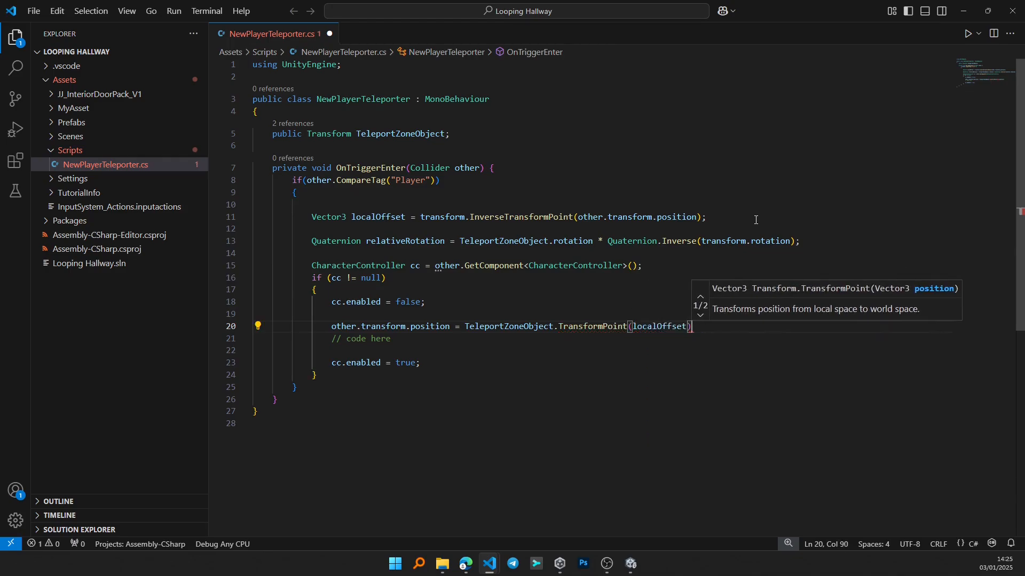
{"action": "type", "text": ");"}
- Below the position assignment, after a blank line, start a statement assigning a value to other.transform.rotation
{"action": "key", "text": "Return"}
{"action": "key", "text": "Return"}
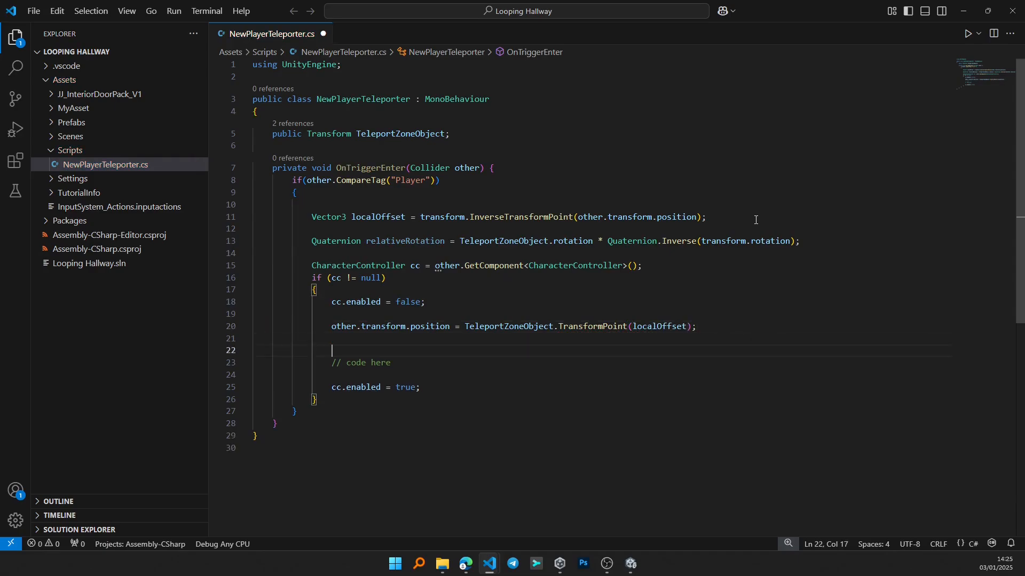
{"action": "type", "text": "other.tran"}
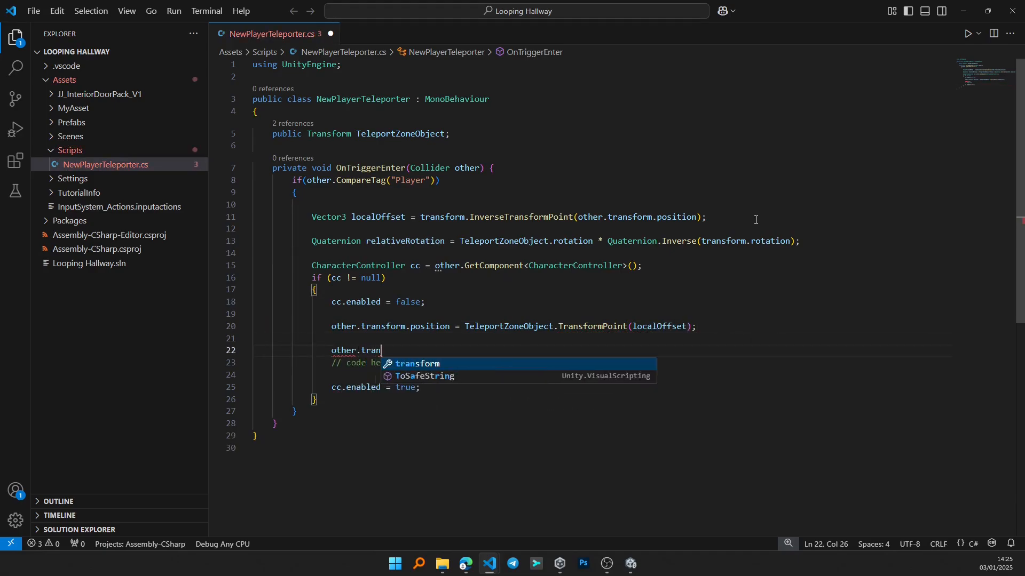
{"action": "key", "text": "Tab"}
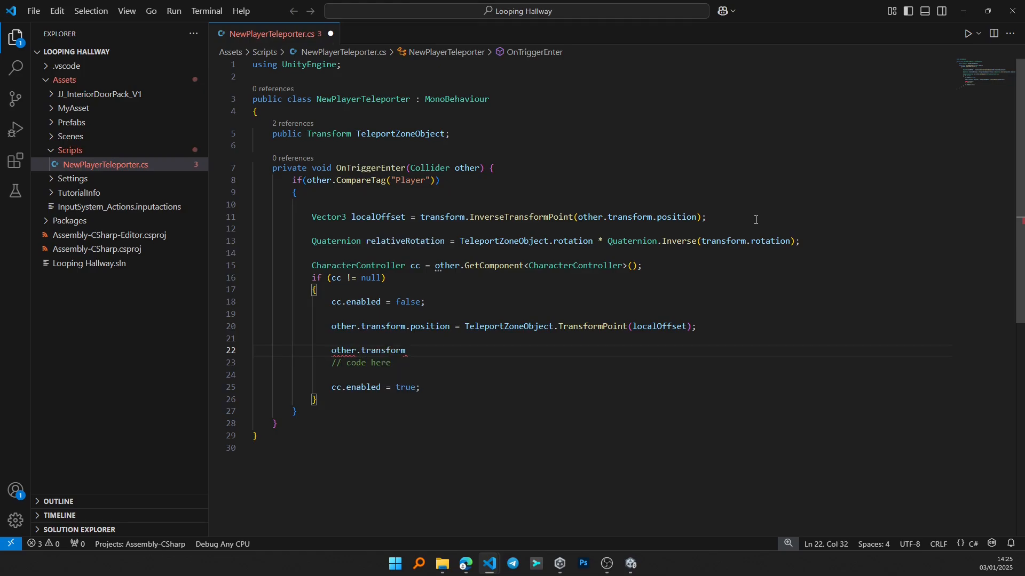
{"action": "type", "text": ".rot"}
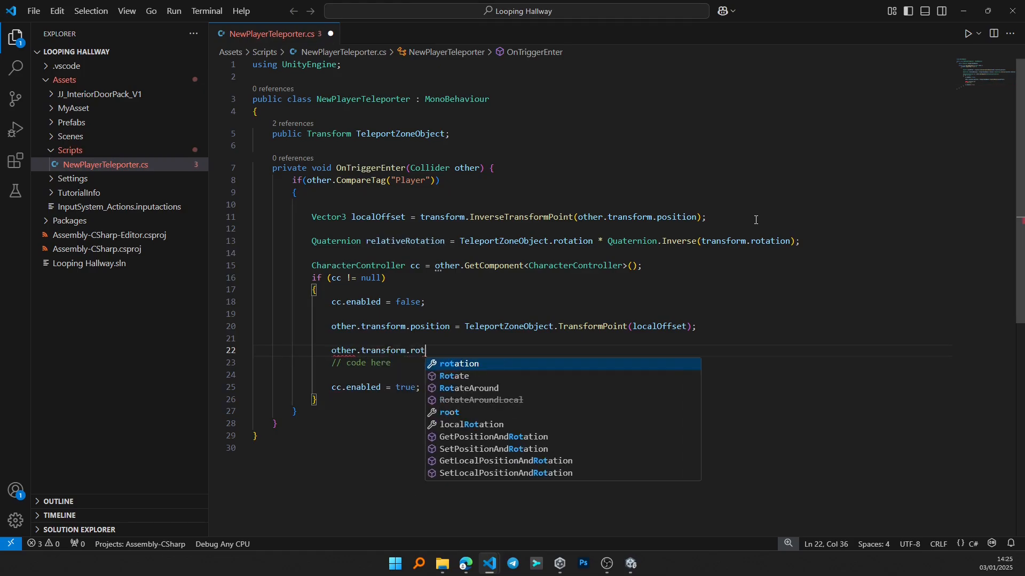
{"action": "key", "text": "Tab"}
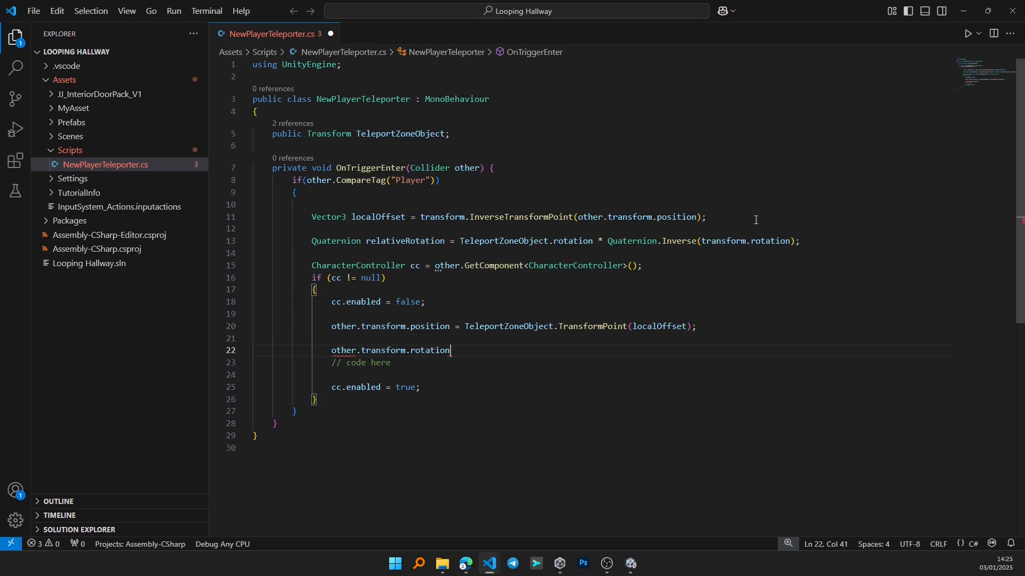
{"action": "type", "text": "="}
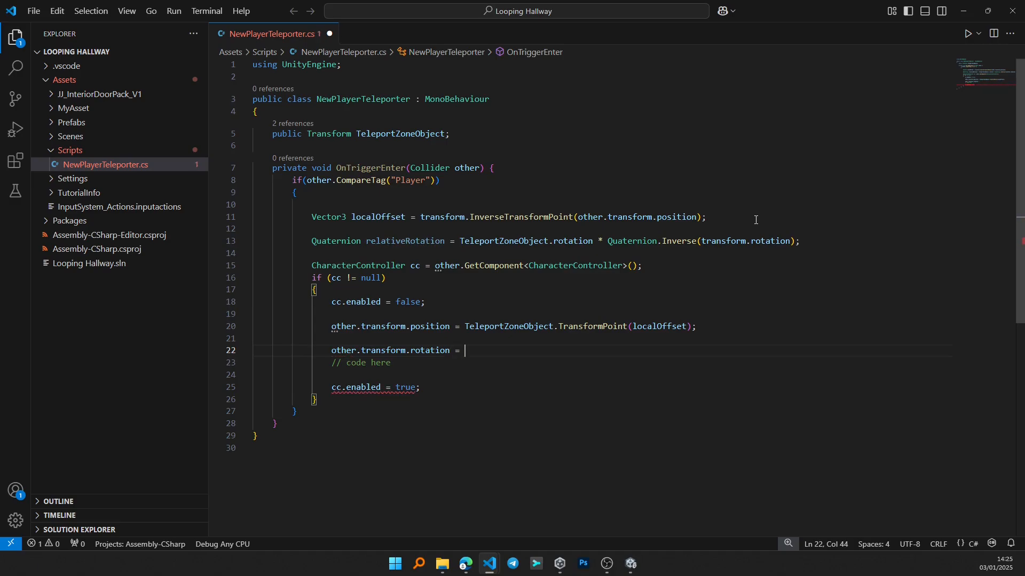
- Complete the rotation assignment with relativeRotation * other.transform.rotation and end it with a semicolon
{"action": "type", "text": " rl"}
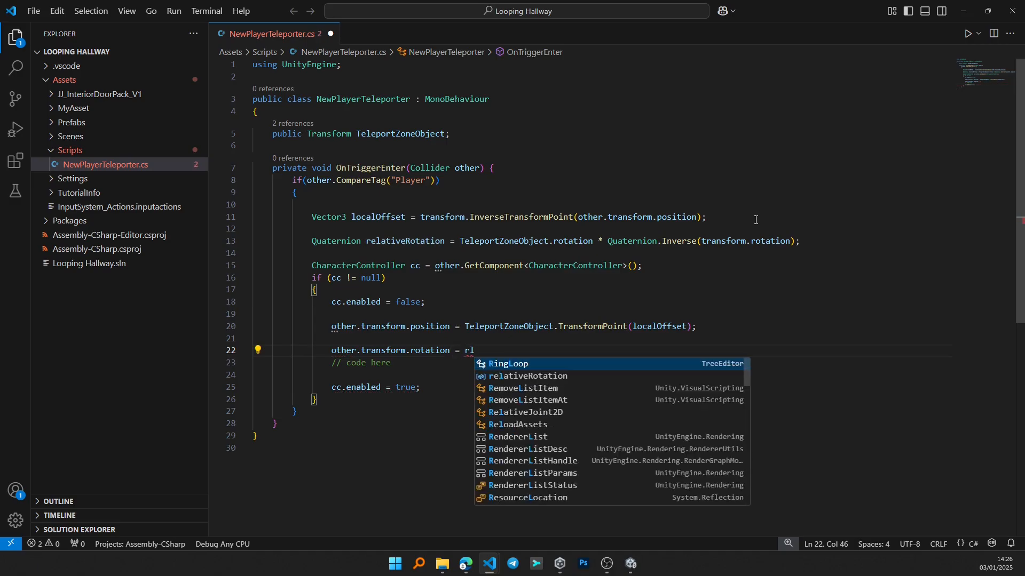
{"action": "key", "text": "Down"}
{"action": "key", "text": "Return"}
{"action": "type", "text": "* "}
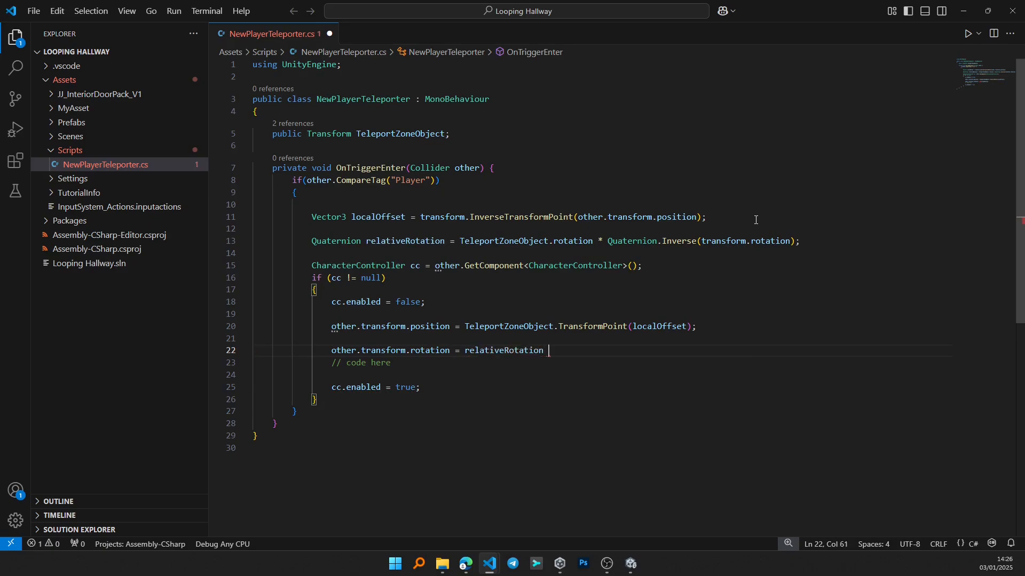
{"action": "type", "text": "other.tra"}
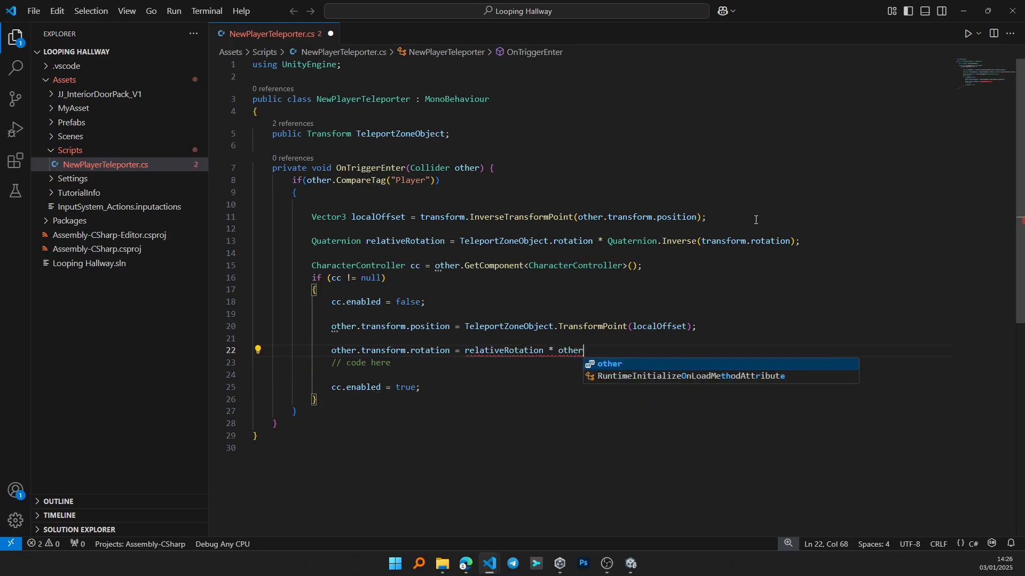
{"action": "key", "text": "Return"}
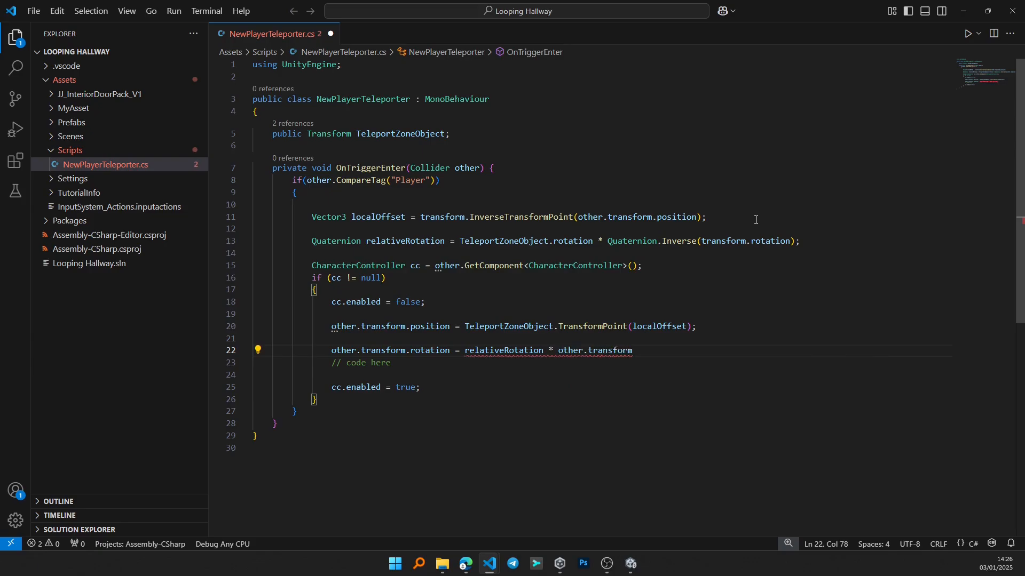
{"action": "type", "text": ".rotation;"}
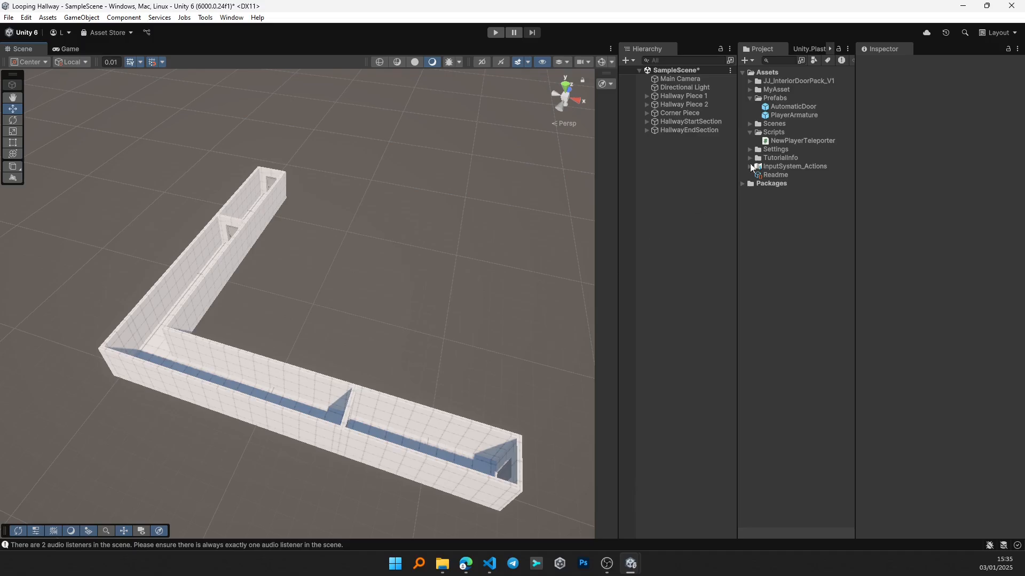
- In the Unity editor, place the PlayerArmature prefab mid-width in the hallway near the inner door, at X about -9.03, and check its tag
{"action": "left_click_drag", "start_coordinate": [791, 116], "coordinate": [212, 262]}
{"action": "key", "text": "f"}
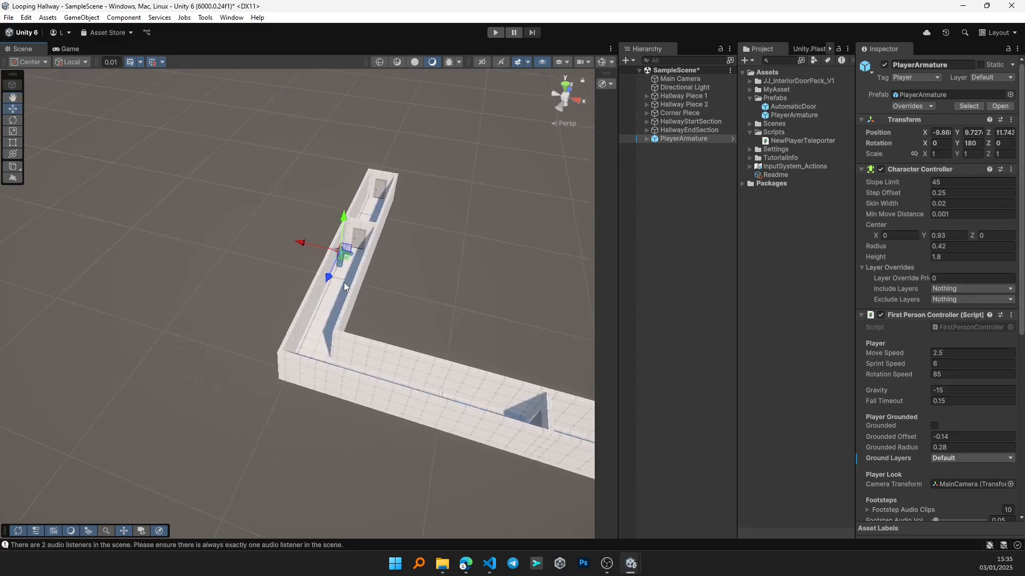
{"action": "scroll", "coordinate": [347, 326], "scroll_direction": "up", "scroll_amount": 8}
{"action": "middle_click_drag", "start_coordinate": [353, 310], "coordinate": [280, 345]}
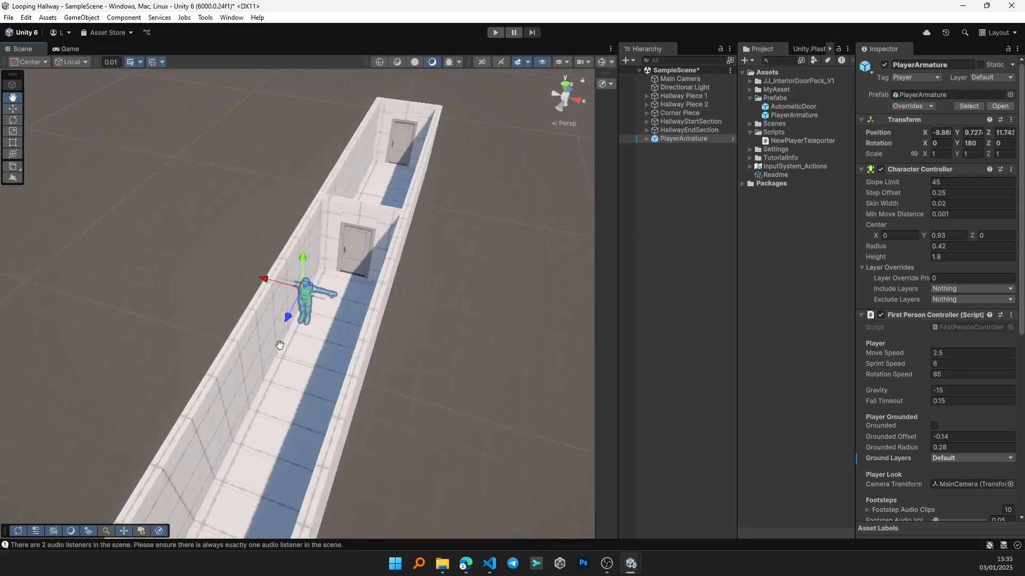
{"action": "scroll", "coordinate": [315, 316], "scroll_direction": "up", "scroll_amount": 6}
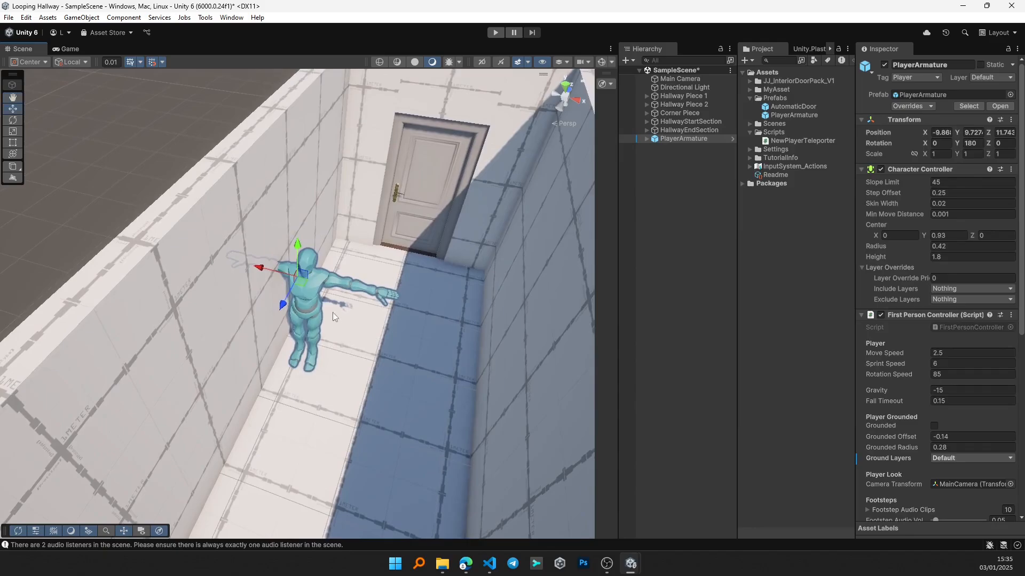
{"action": "left_click_drag", "start_coordinate": [279, 274], "coordinate": [360, 305]}
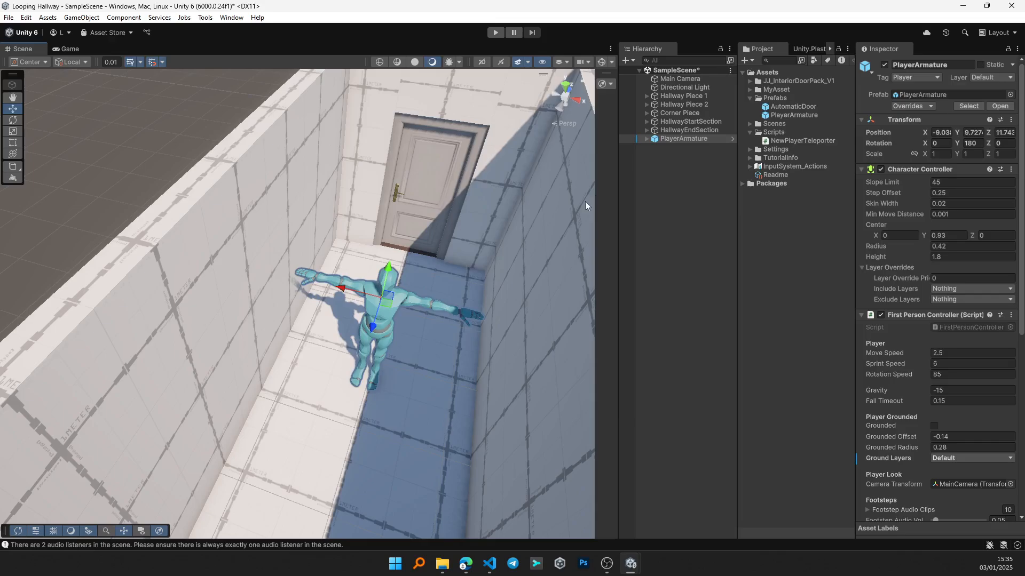
{"action": "left_click", "coordinate": [912, 78]}
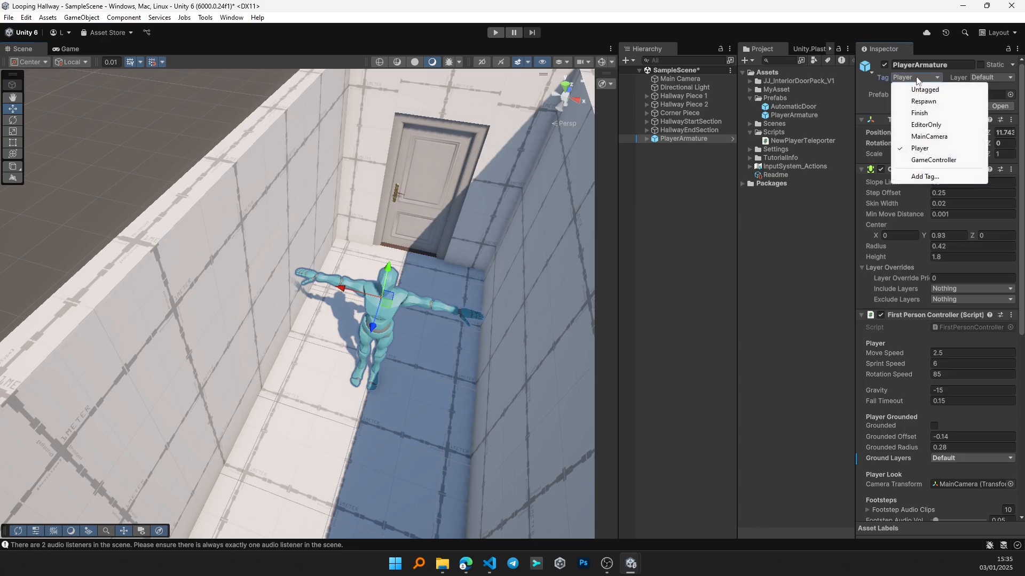
{"action": "left_click", "coordinate": [946, 72]}
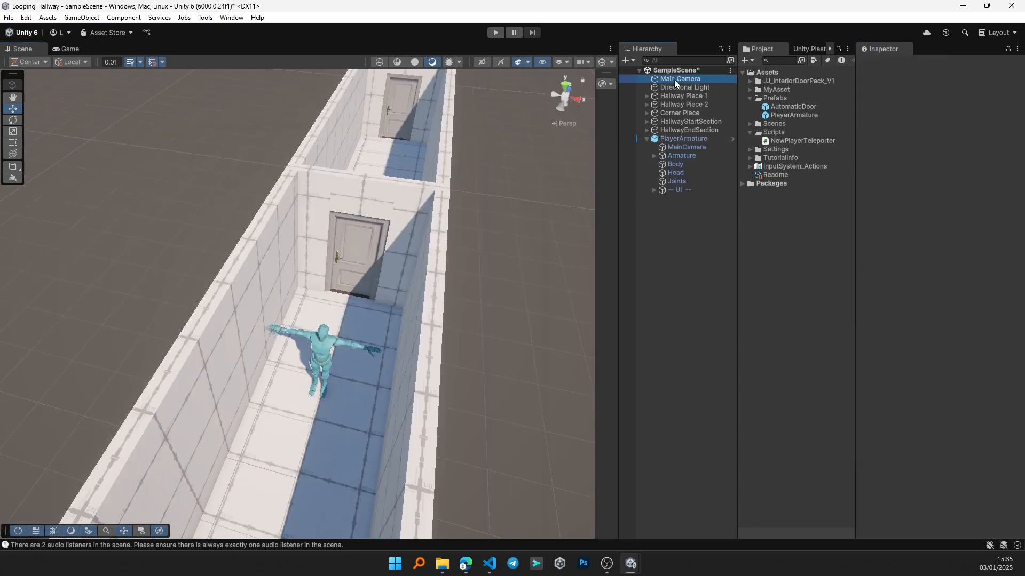
- Delete the standalone Main Camera object from SampleScene, keeping the camera inside PlayerArmature
{"action": "left_click", "coordinate": [674, 79]}
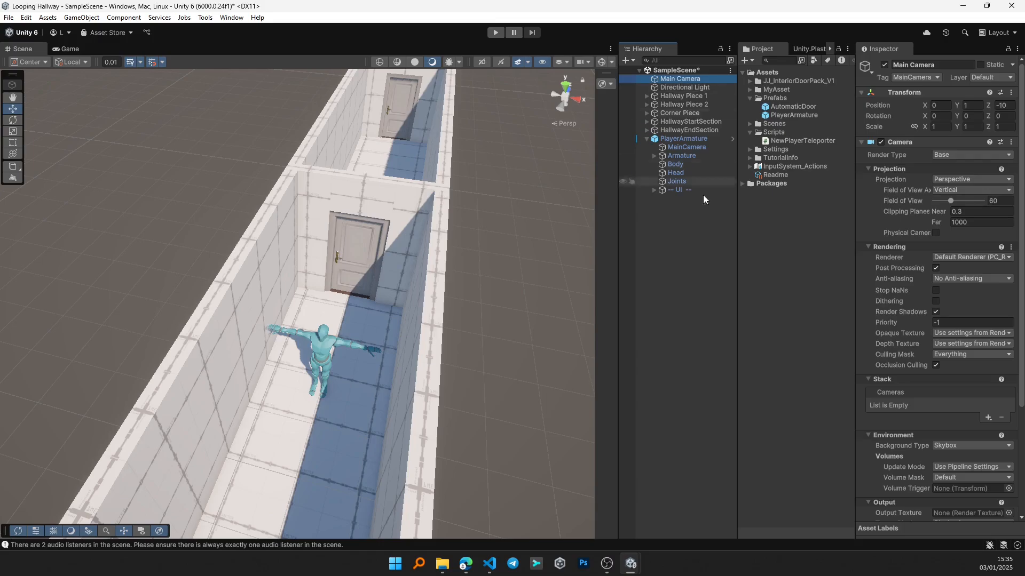
{"action": "key", "text": "Delete"}
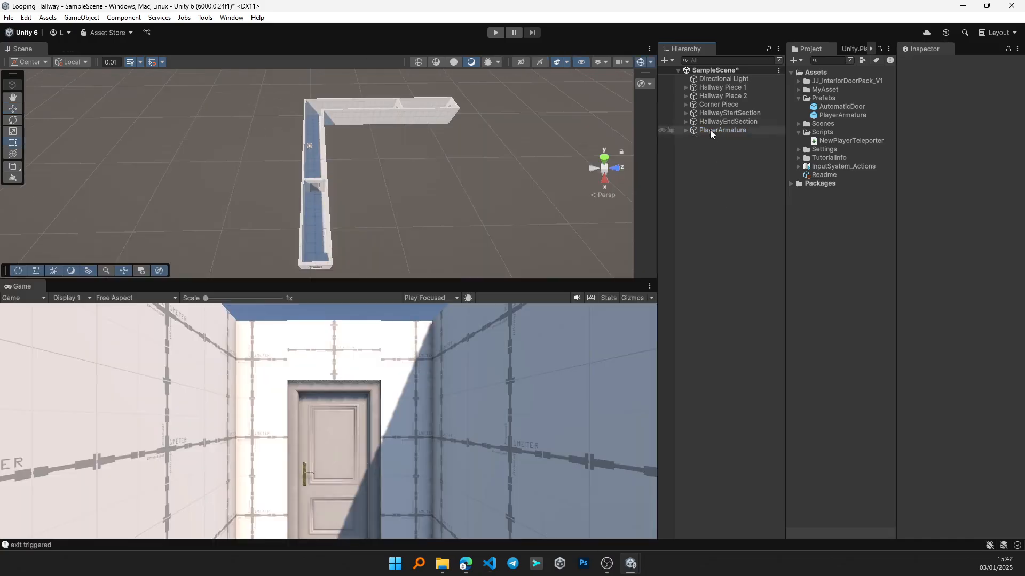
- Create an empty object at the scene's root and name it Hallway
{"action": "left_click", "coordinate": [666, 61]}
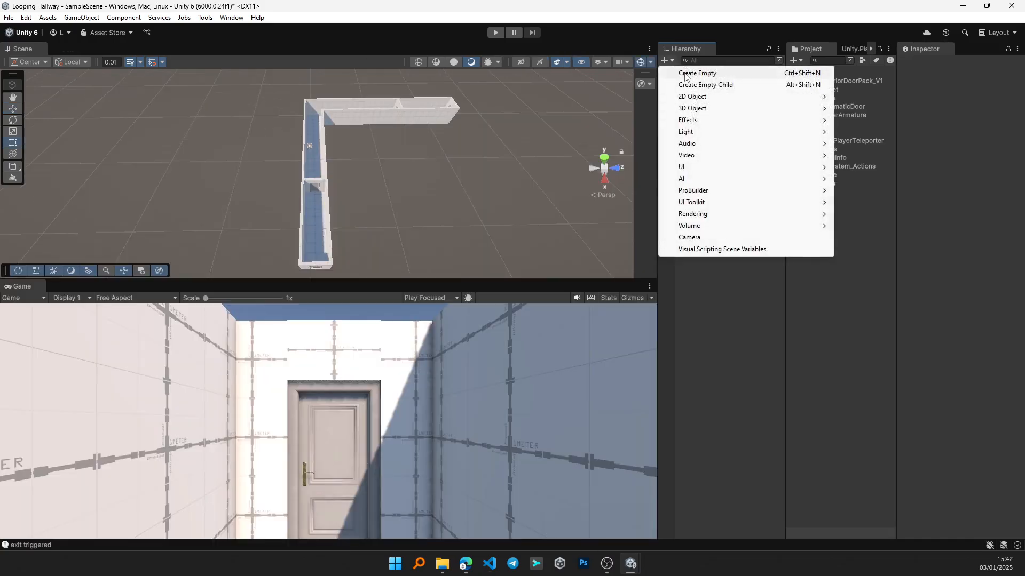
{"action": "left_click", "coordinate": [688, 77]}
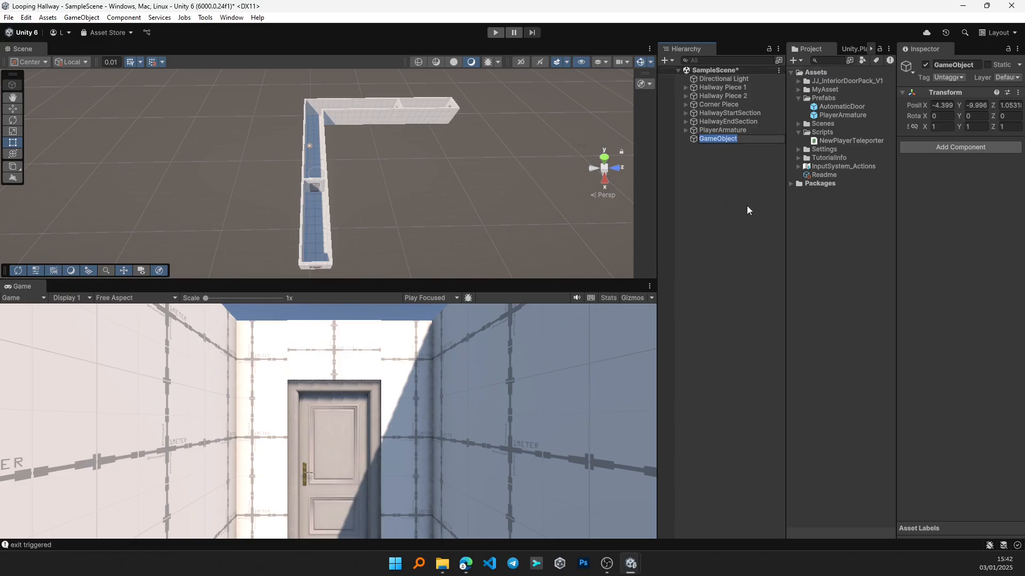
{"action": "type", "text": "Hallway"}
{"action": "key", "text": "Return"}
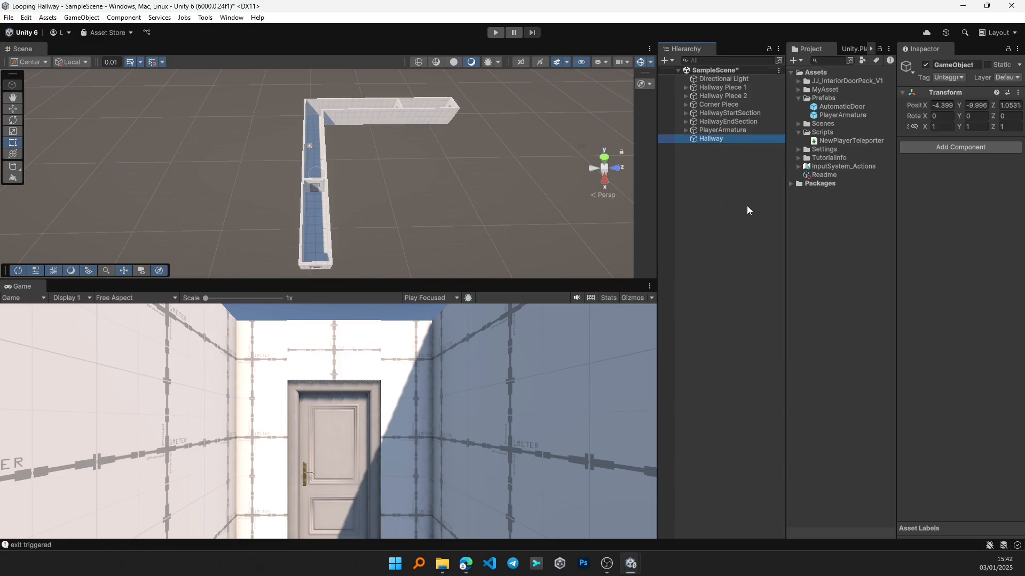
- Make Hallway Piece 1, Hallway Piece 2, Corner Piece, HallwayStartSection and HallwayEndSection children of the Hallway object
{"action": "left_click", "coordinate": [720, 107]}
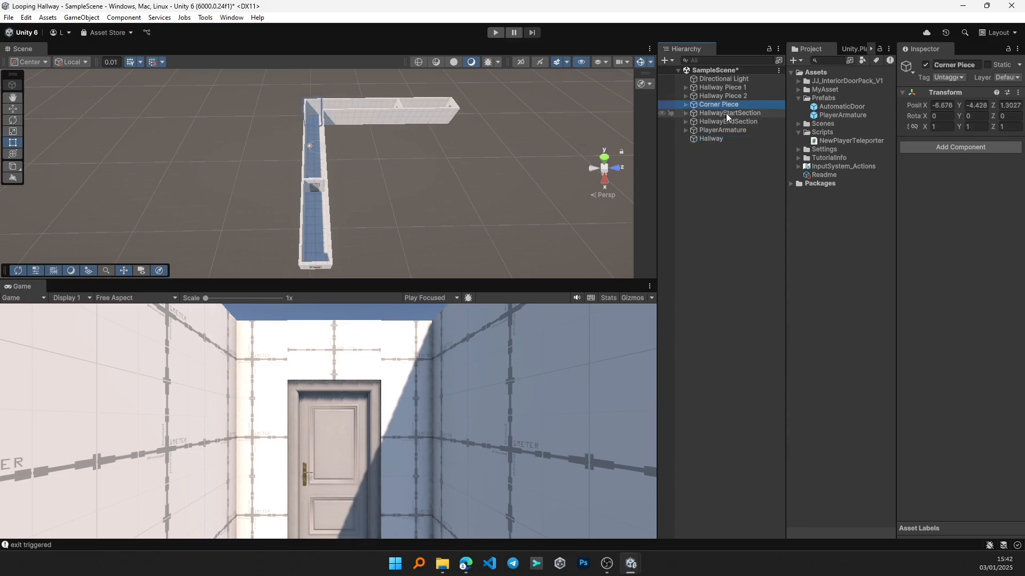
{"action": "left_click", "coordinate": [727, 114], "text": "ctrl"}
{"action": "left_click", "coordinate": [729, 120], "text": "ctrl"}
{"action": "left_click", "coordinate": [734, 96], "text": "ctrl"}
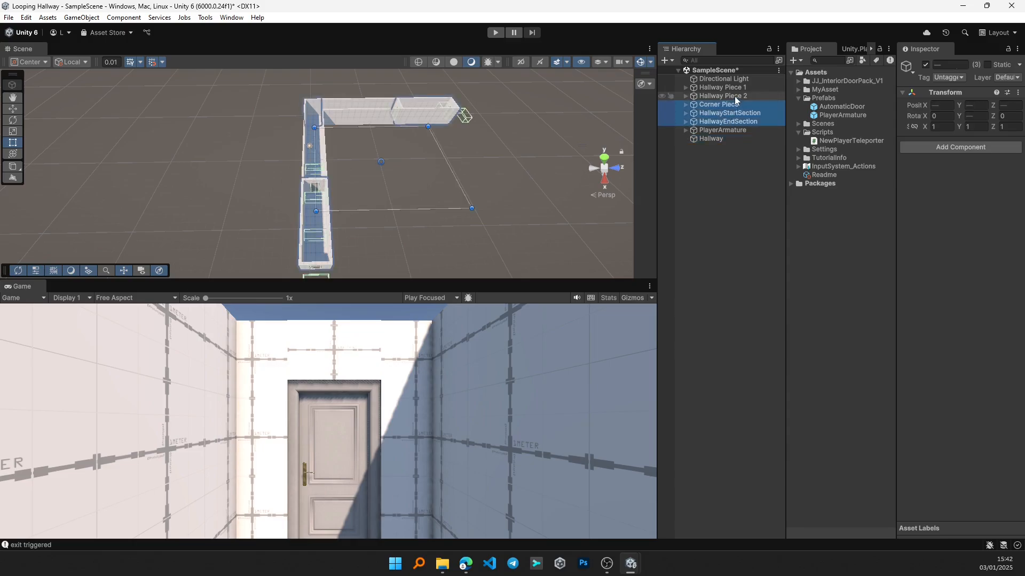
{"action": "left_click", "coordinate": [733, 89], "text": "ctrl"}
{"action": "left_click_drag", "start_coordinate": [733, 88], "coordinate": [722, 139]}
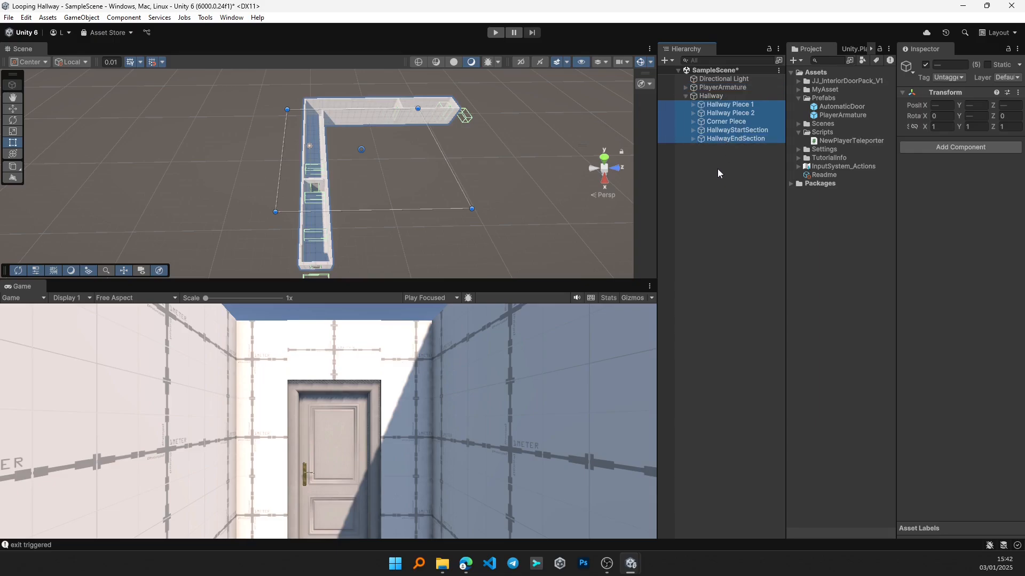
- Create an empty child object inside Hallway and name it Main Hallway
{"action": "left_click", "coordinate": [718, 171]}
{"action": "left_click", "coordinate": [712, 97]}
{"action": "right_click", "coordinate": [712, 98]}
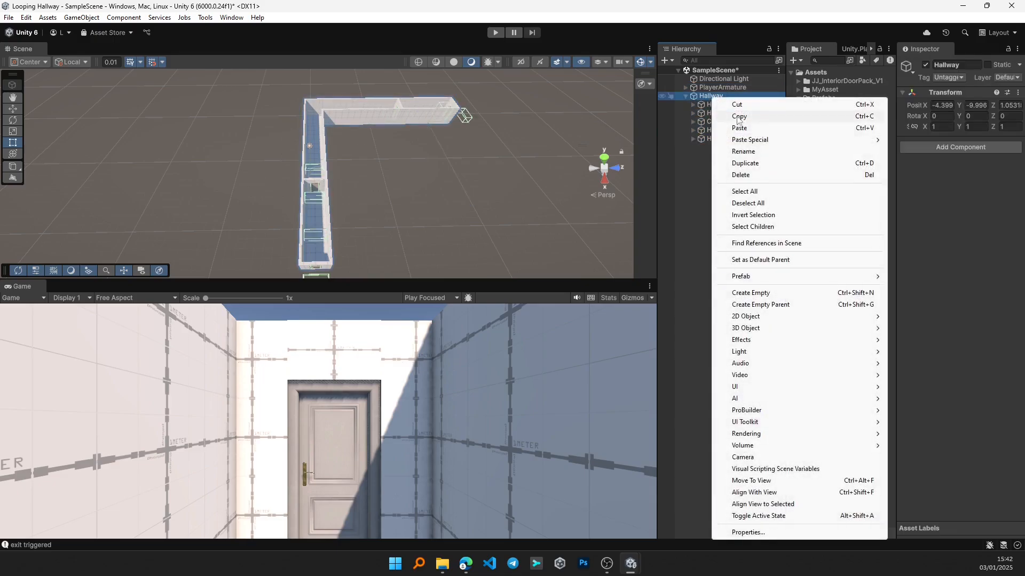
{"action": "left_click", "coordinate": [758, 293]}
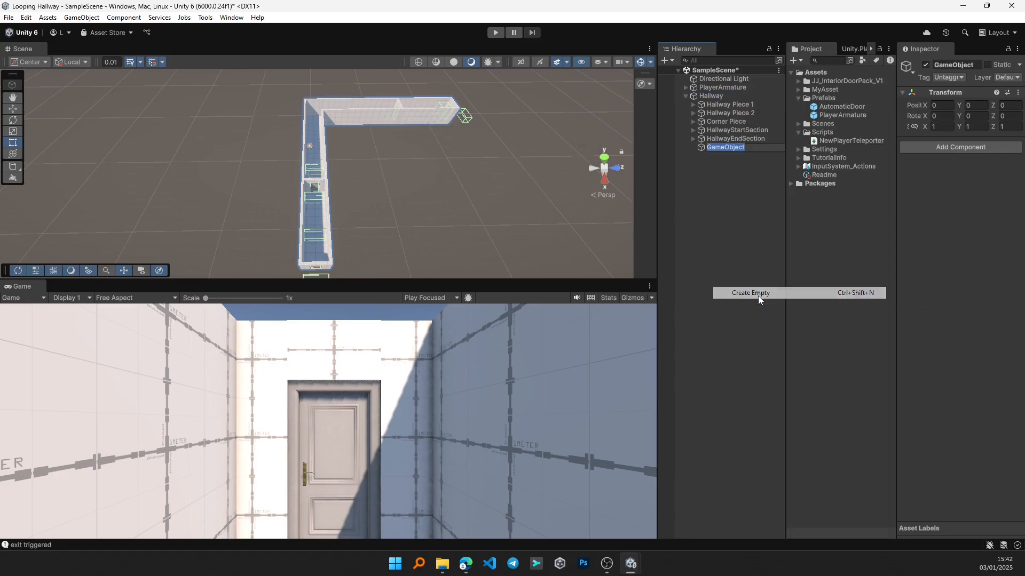
{"action": "type", "text": "Main"}
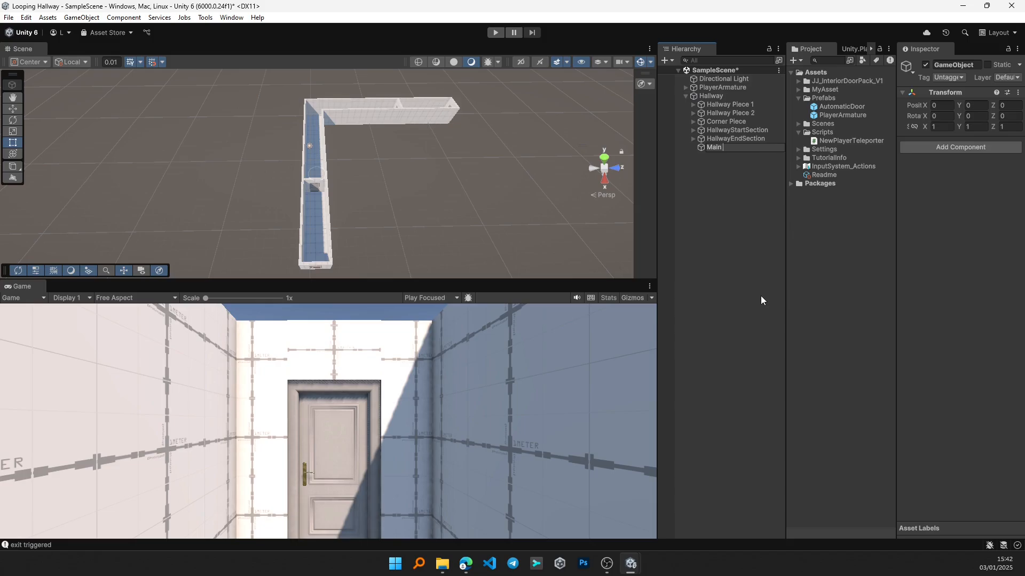
{"action": "type", "text": " Hallway"}
{"action": "key", "text": "Return"}
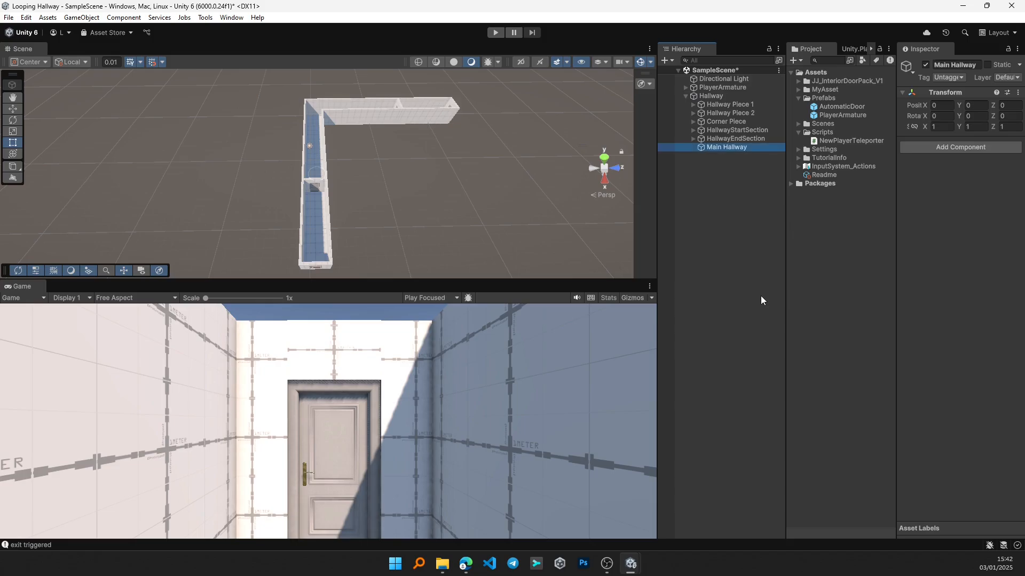
- Move Hallway Piece 1, Hallway Piece 2 and Corner Piece into the Main Hallway object
{"action": "left_click", "coordinate": [734, 105]}
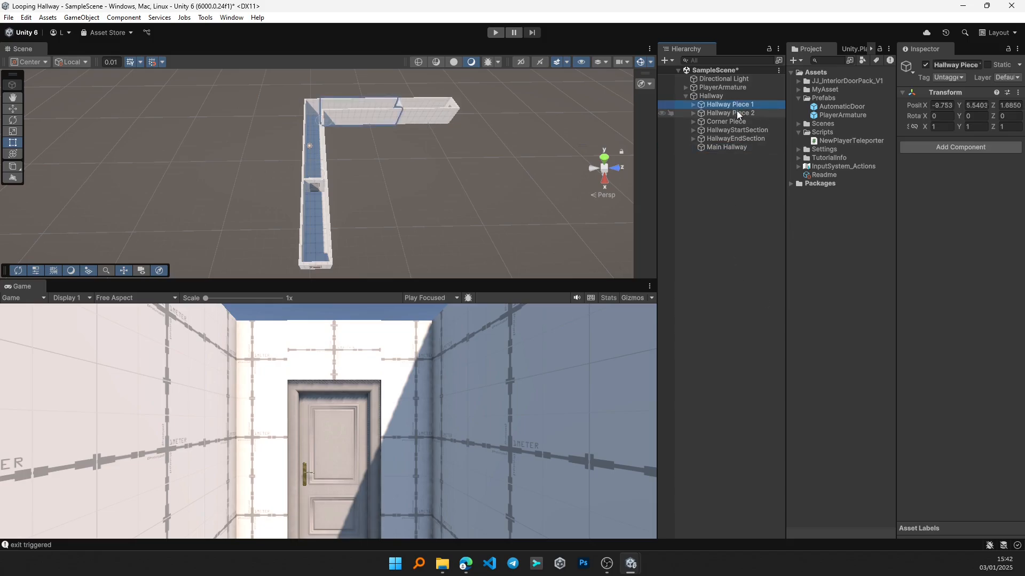
{"action": "left_click", "coordinate": [736, 111], "text": "shift"}
{"action": "left_click", "coordinate": [737, 122], "text": "shift"}
{"action": "left_click_drag", "start_coordinate": [738, 123], "coordinate": [744, 147]}
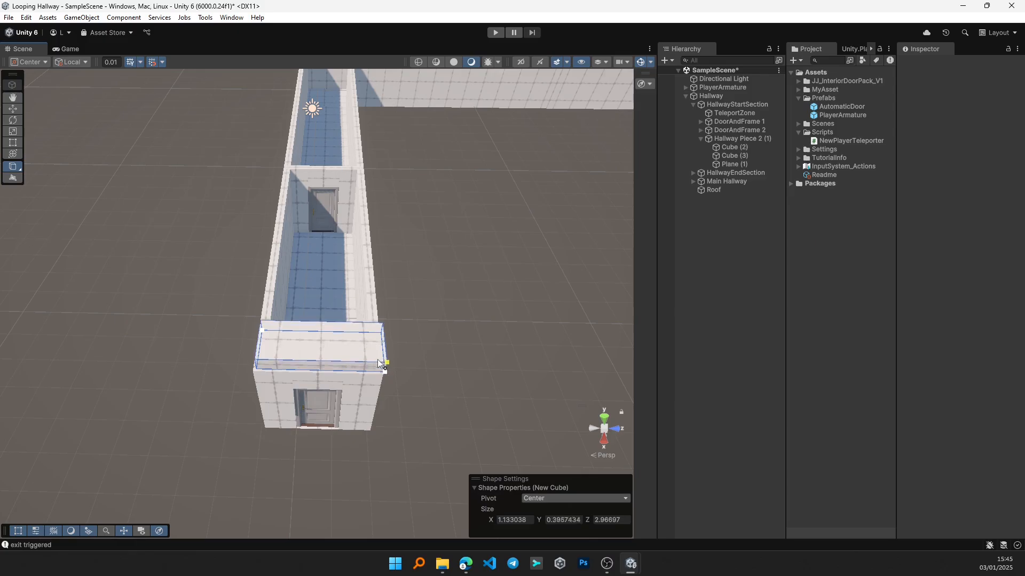
- Finish the ProBuilder roof cube above the end door and set its size to X 15, Y 0.25, Z 3
{"action": "left_click", "coordinate": [378, 360]}
{"action": "left_click", "coordinate": [561, 520]}
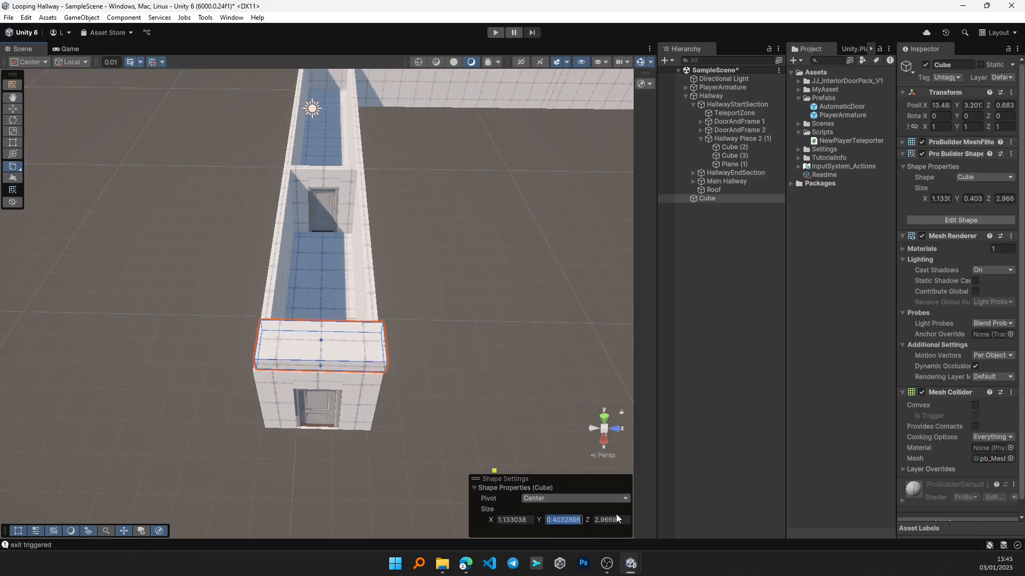
{"action": "type", "text": "0.25"}
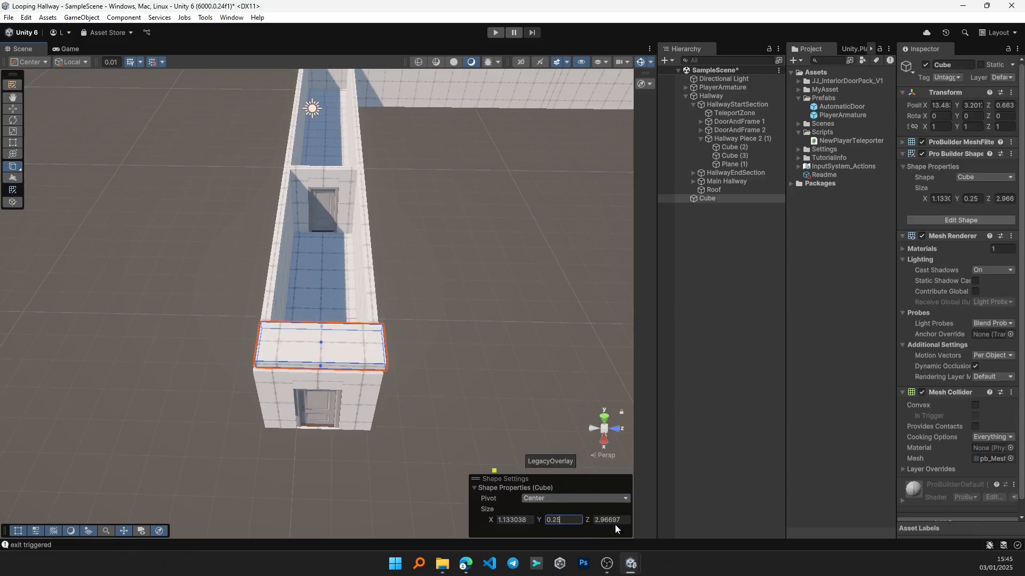
{"action": "left_click", "coordinate": [614, 522]}
{"action": "type", "text": "3"}
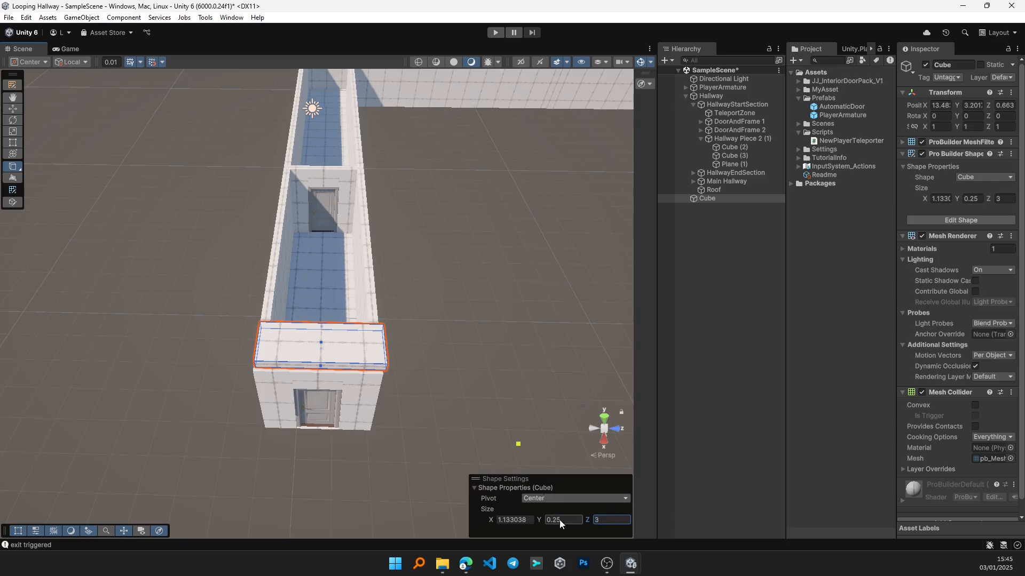
{"action": "left_click", "coordinate": [513, 520]}
{"action": "type", "text": "15"}
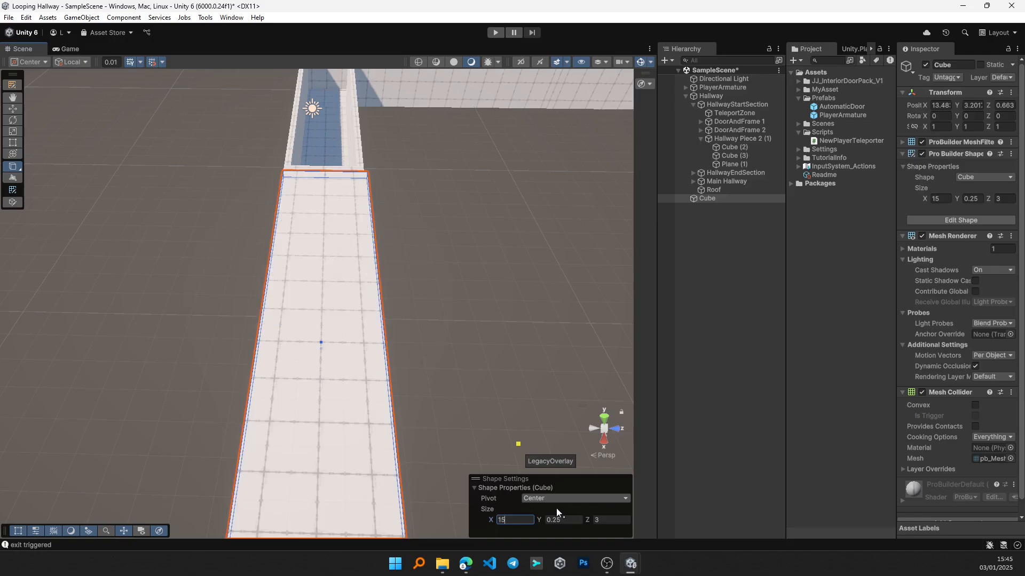
- Move the roof cube onto the hallway walls so its end sits flush above the end door
{"action": "scroll", "coordinate": [407, 299], "scroll_direction": "down", "scroll_amount": 4}
{"action": "middle_click_drag", "start_coordinate": [408, 300], "coordinate": [391, 265]}
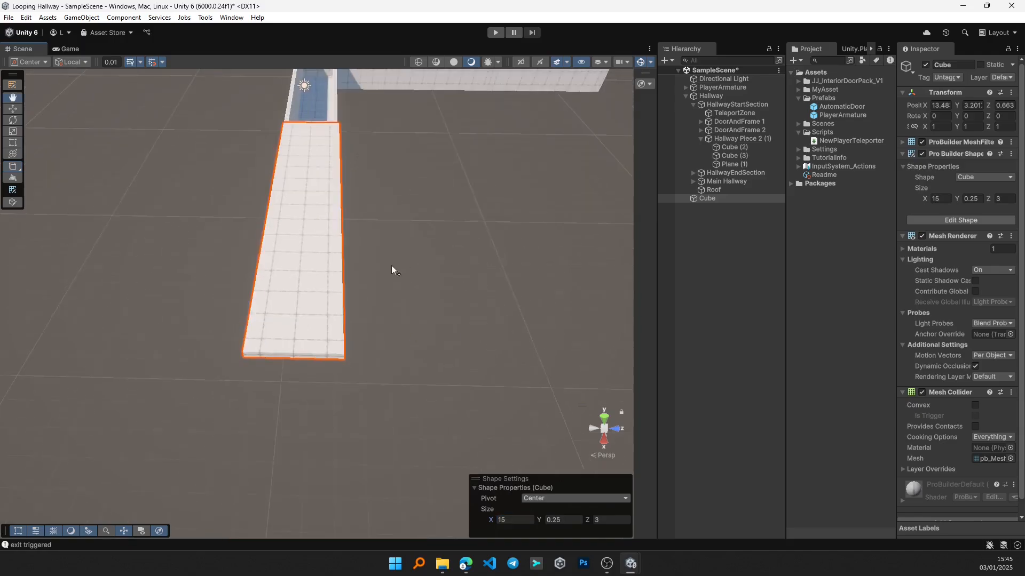
{"action": "left_click", "coordinate": [12, 109]}
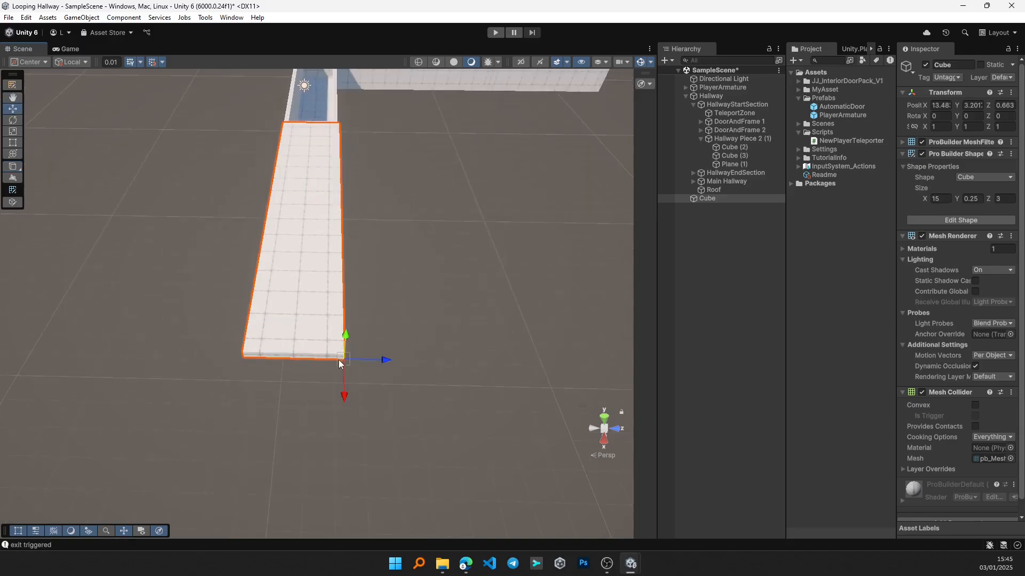
{"action": "left_click_drag", "start_coordinate": [340, 345], "coordinate": [337, 223]}
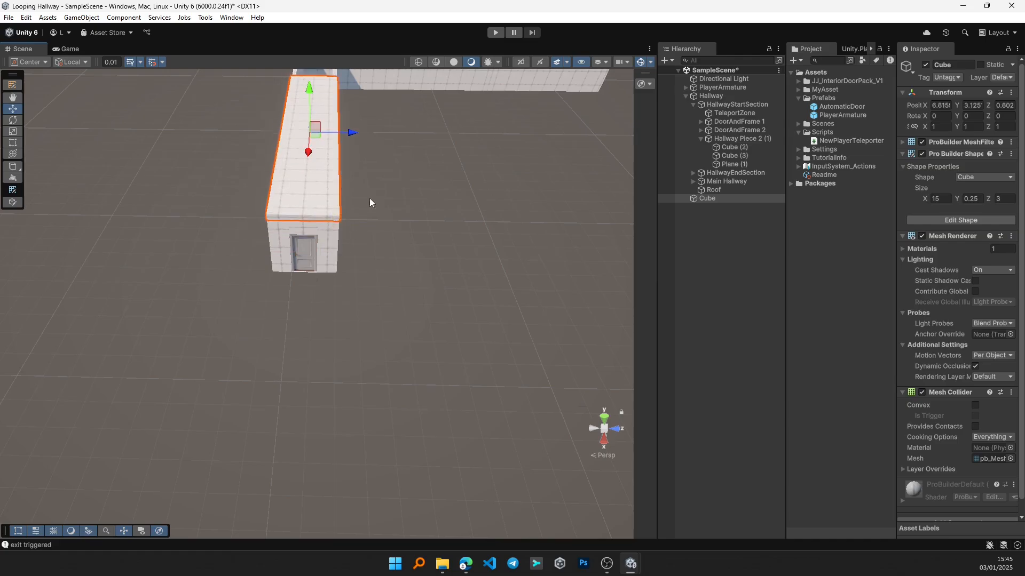
- Stretch the roof cube's inner end along the hallway with the Rect tool until it nearly reaches the corner's outer wall
{"action": "middle_click_drag", "start_coordinate": [369, 198], "coordinate": [394, 295]}
{"action": "scroll", "coordinate": [394, 295], "scroll_direction": "up", "scroll_amount": 3}
{"action": "middle_click_drag", "start_coordinate": [459, 143], "coordinate": [414, 280]}
{"action": "right_click_drag", "start_coordinate": [415, 280], "coordinate": [377, 304]}
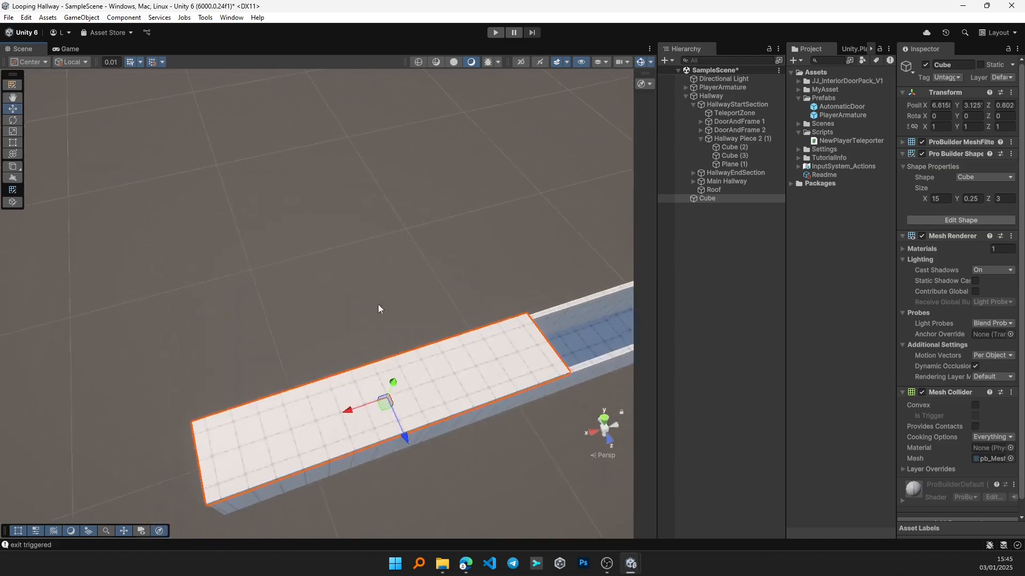
{"action": "middle_click_drag", "start_coordinate": [454, 328], "coordinate": [278, 258]}
{"action": "right_click_drag", "start_coordinate": [362, 283], "coordinate": [299, 274]}
{"action": "middle_click_drag", "start_coordinate": [428, 317], "coordinate": [329, 342]}
{"action": "scroll", "coordinate": [417, 257], "scroll_direction": "up", "scroll_amount": 3}
{"action": "left_click", "coordinate": [13, 143]}
{"action": "middle_click_drag", "start_coordinate": [402, 259], "coordinate": [229, 274]}
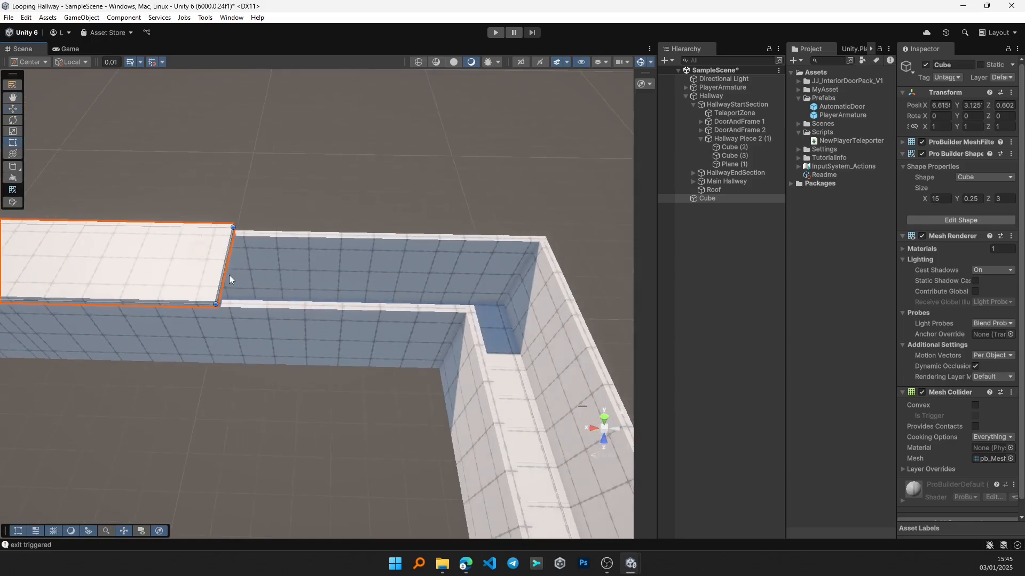
{"action": "left_click_drag", "start_coordinate": [222, 272], "coordinate": [565, 271]}
- Align the stretched roof end with the corner's outer wall edge, at an X scale of about 1.638
{"action": "middle_click_drag", "start_coordinate": [481, 266], "coordinate": [283, 285]}
{"action": "scroll", "coordinate": [380, 311], "scroll_direction": "up", "scroll_amount": 2}
{"action": "scroll", "coordinate": [378, 310], "scroll_direction": "up", "scroll_amount": 3}
{"action": "middle_click_drag", "start_coordinate": [377, 306], "coordinate": [328, 300]}
{"action": "scroll", "coordinate": [329, 299], "scroll_direction": "up", "scroll_amount": 2}
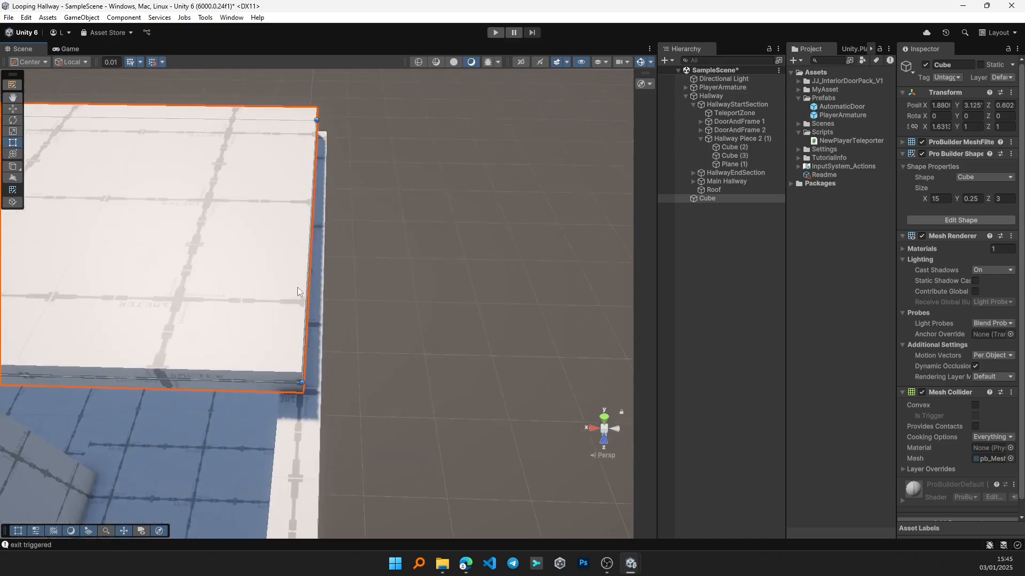
{"action": "left_click_drag", "start_coordinate": [308, 292], "coordinate": [296, 277]}
{"action": "scroll", "coordinate": [302, 286], "scroll_direction": "up", "scroll_amount": 2}
{"action": "scroll", "coordinate": [286, 317], "scroll_direction": "down", "scroll_amount": 5}
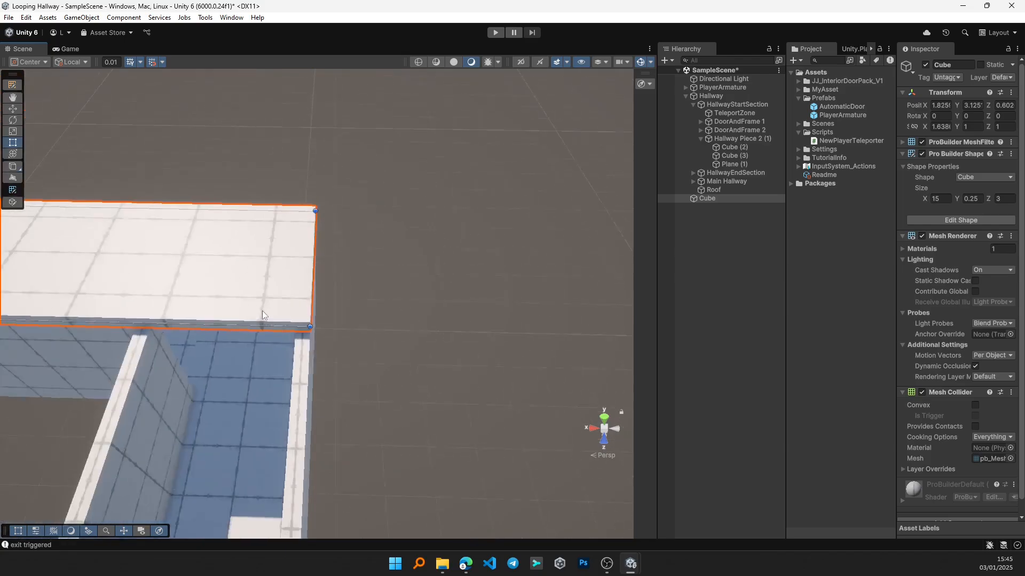
- Duplicate the roof cube and rotate the copy to -90 degrees about the Y axis
{"action": "right_click_drag", "start_coordinate": [262, 310], "coordinate": [351, 327]}
{"action": "middle_click_drag", "start_coordinate": [213, 359], "coordinate": [366, 313]}
{"action": "right_click_drag", "start_coordinate": [366, 313], "coordinate": [458, 302]}
{"action": "scroll", "coordinate": [277, 316], "scroll_direction": "down", "scroll_amount": 7}
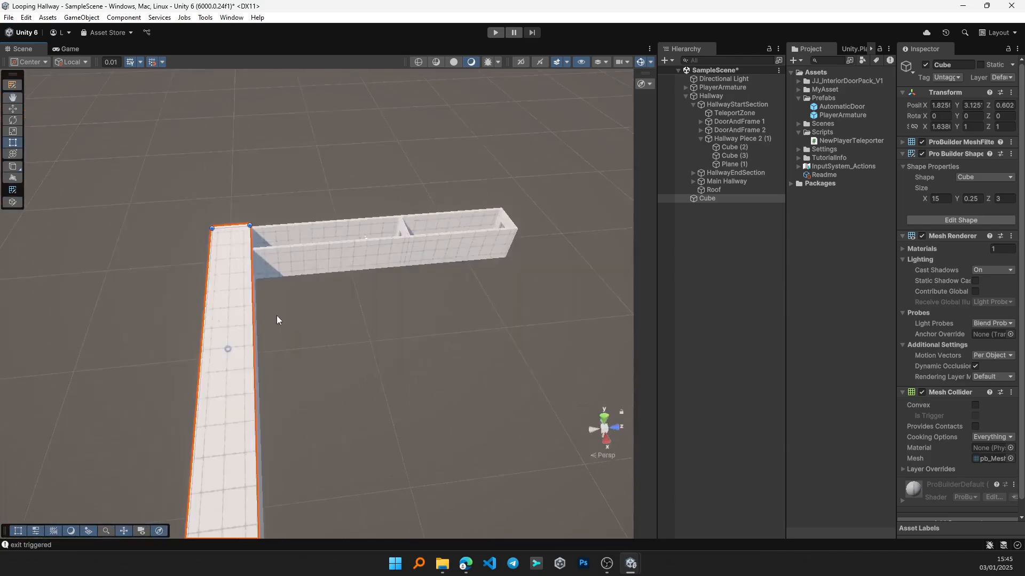
{"action": "middle_click_drag", "start_coordinate": [276, 315], "coordinate": [269, 297]}
{"action": "key", "text": "w"}
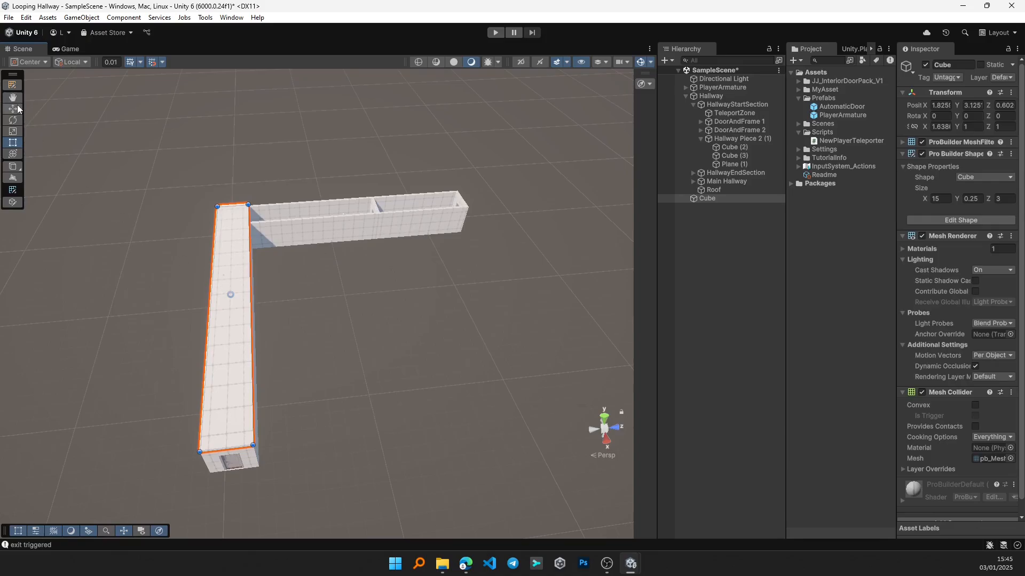
{"action": "key", "text": "ctrl+d"}
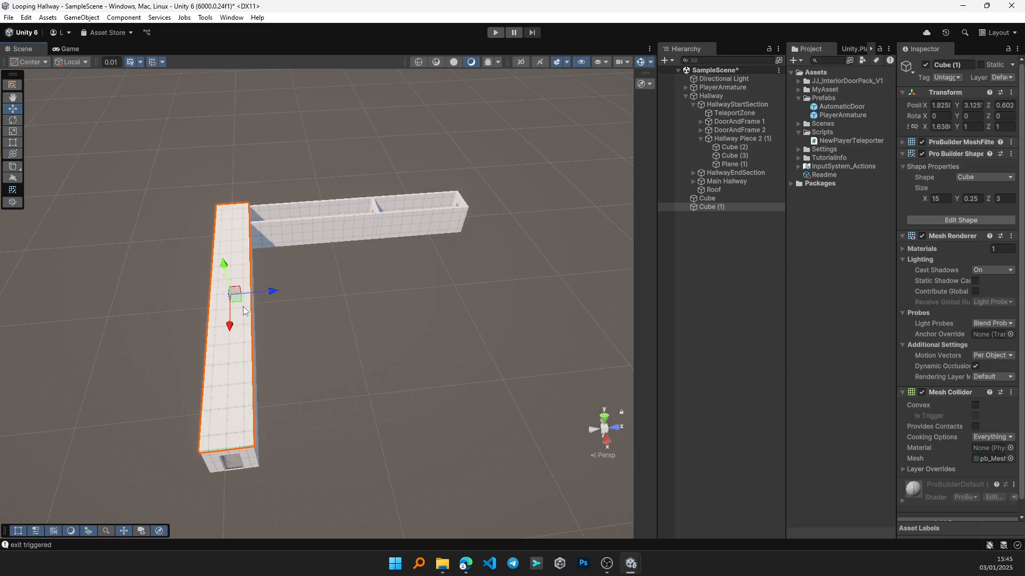
{"action": "key", "text": "e"}
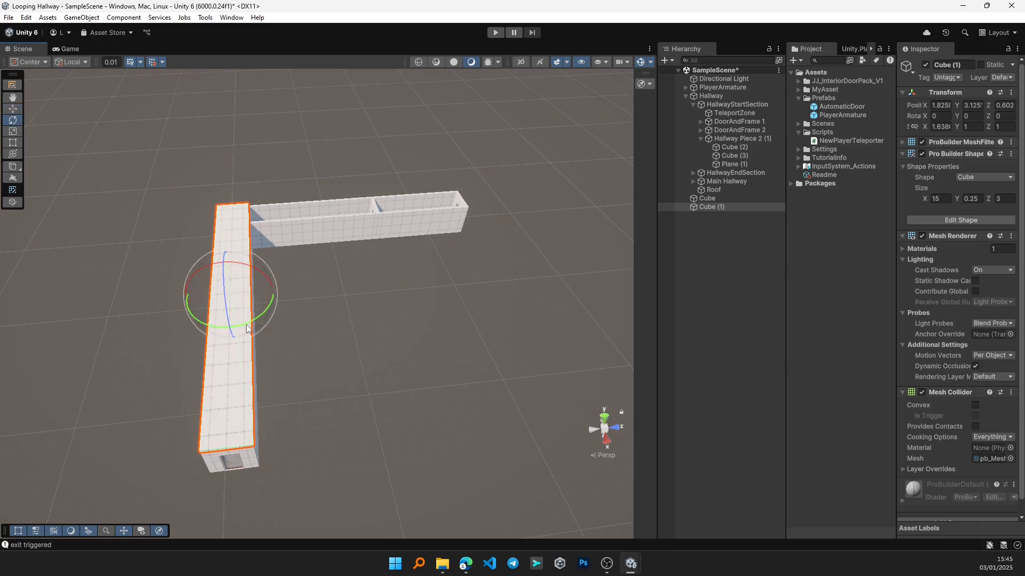
{"action": "left_click_drag", "start_coordinate": [247, 329], "coordinate": [371, 287]}
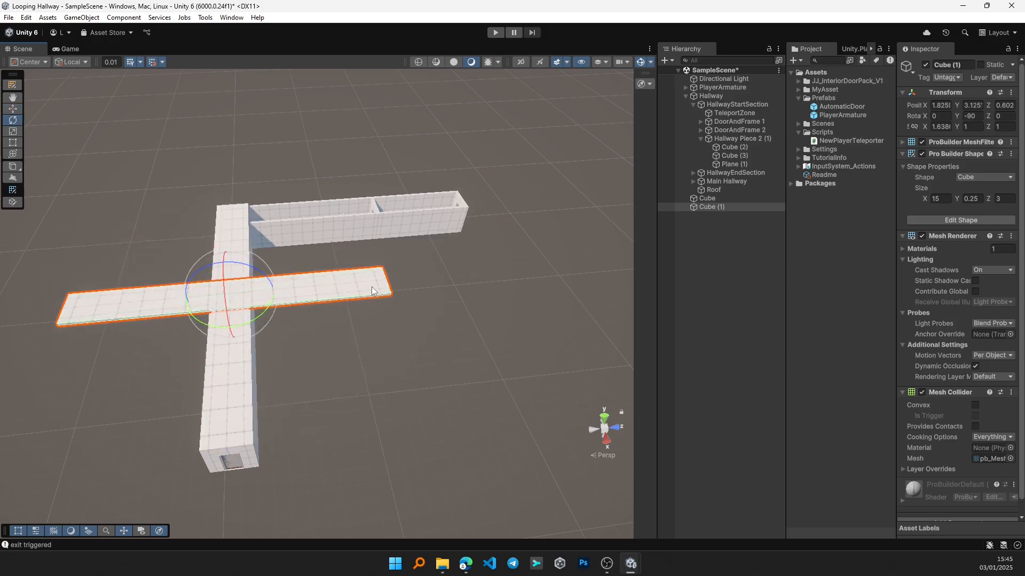
- Vertex-snap the rotated roof copy to the inner corner of the first roof so it covers the second hallway leg
{"action": "middle_click_drag", "start_coordinate": [316, 333], "coordinate": [366, 388]}
{"action": "key", "text": "w"}
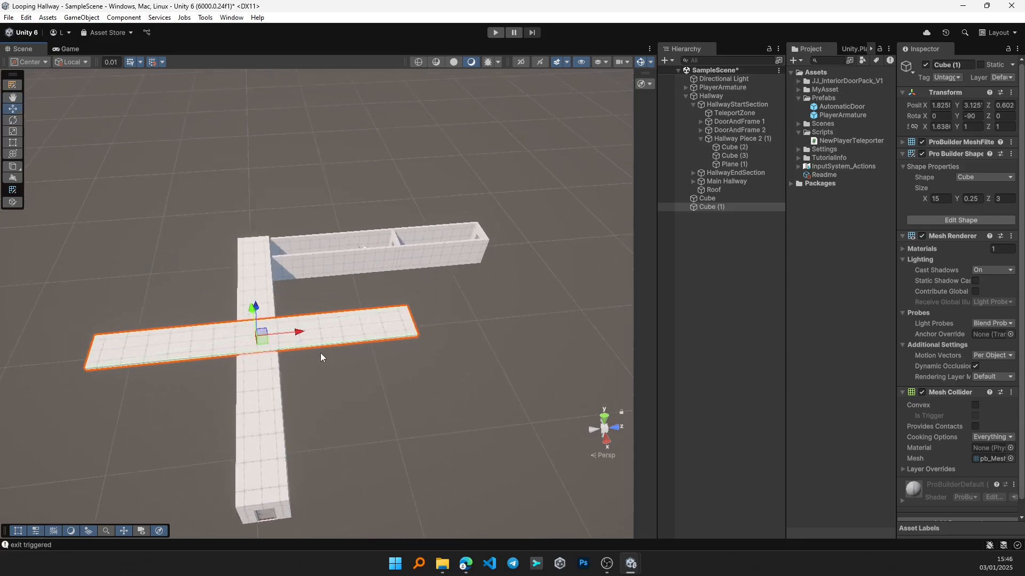
{"action": "scroll", "coordinate": [320, 353], "scroll_direction": "up", "scroll_amount": 3}
{"action": "scroll", "coordinate": [312, 392], "scroll_direction": "down", "scroll_amount": 2}
{"action": "key", "text": "v"}
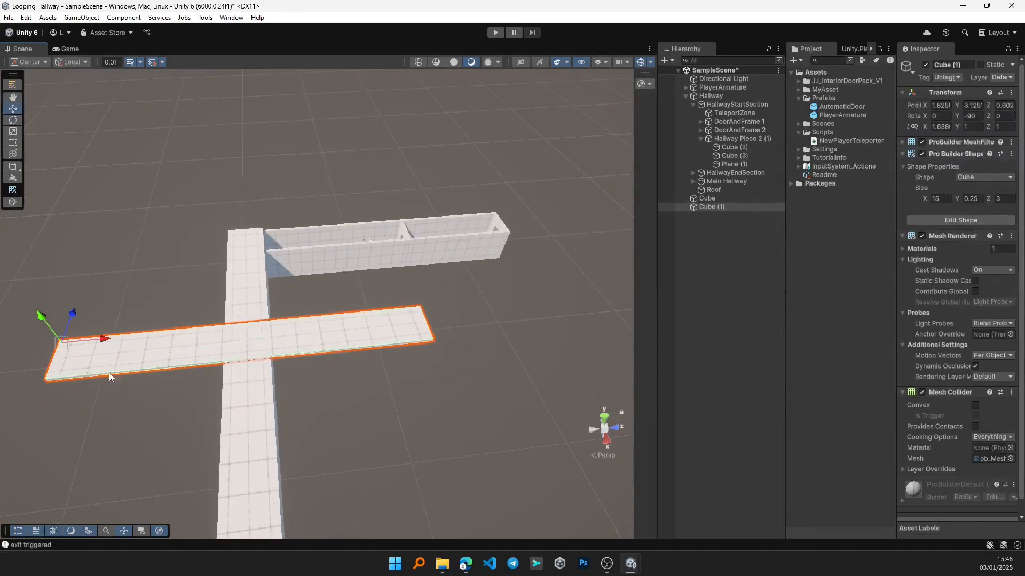
{"action": "left_click_drag", "start_coordinate": [51, 379], "coordinate": [290, 248]}
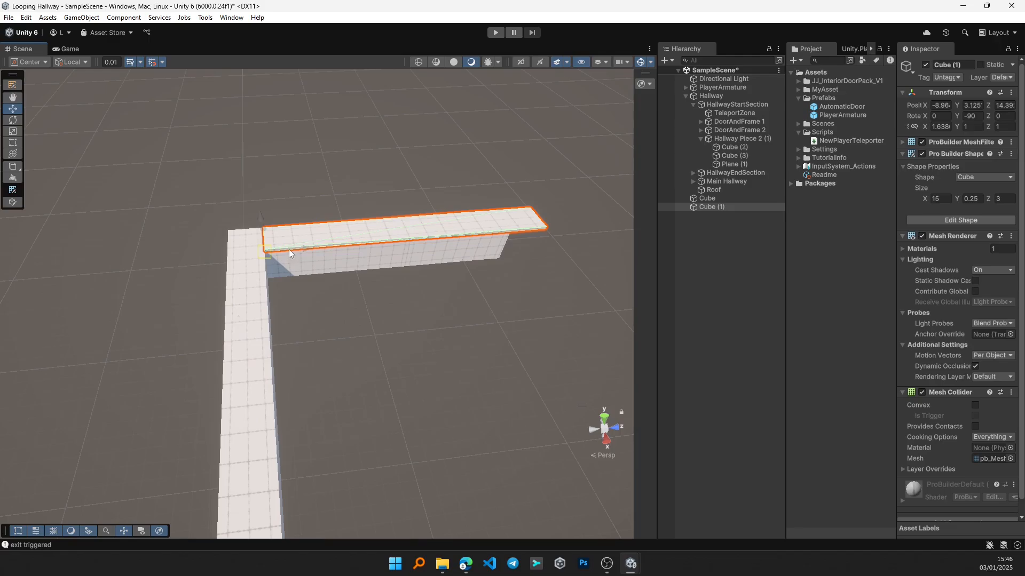
- Vertex-snap the roof copy's overhanging end flush with the second leg's end door wall, at Z about 11.142
{"action": "scroll", "coordinate": [340, 280], "scroll_direction": "up", "scroll_amount": 1}
{"action": "middle_click_drag", "start_coordinate": [470, 277], "coordinate": [312, 358]}
{"action": "scroll", "coordinate": [313, 358], "scroll_direction": "up", "scroll_amount": 5}
{"action": "scroll", "coordinate": [456, 328], "scroll_direction": "up", "scroll_amount": 5}
{"action": "middle_click_drag", "start_coordinate": [455, 328], "coordinate": [270, 346]}
{"action": "right_click_drag", "start_coordinate": [270, 345], "coordinate": [319, 303]}
{"action": "middle_click_drag", "start_coordinate": [319, 302], "coordinate": [208, 313]}
{"action": "right_click_drag", "start_coordinate": [347, 320], "coordinate": [294, 341]}
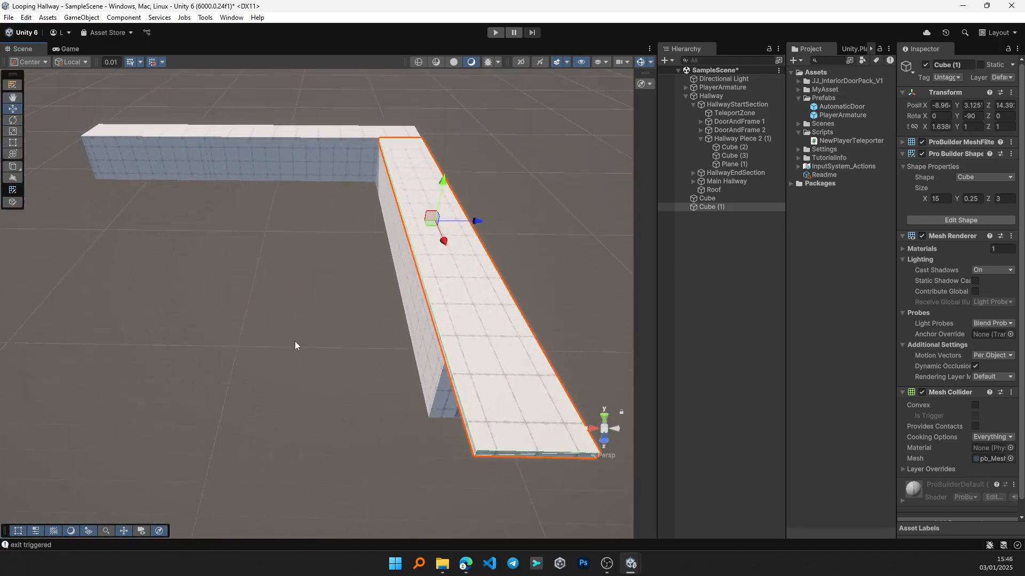
{"action": "middle_click_drag", "start_coordinate": [295, 341], "coordinate": [324, 298]}
{"action": "scroll", "coordinate": [325, 298], "scroll_direction": "up", "scroll_amount": 3}
{"action": "middle_click_drag", "start_coordinate": [405, 377], "coordinate": [354, 409]}
{"action": "key", "text": "v"}
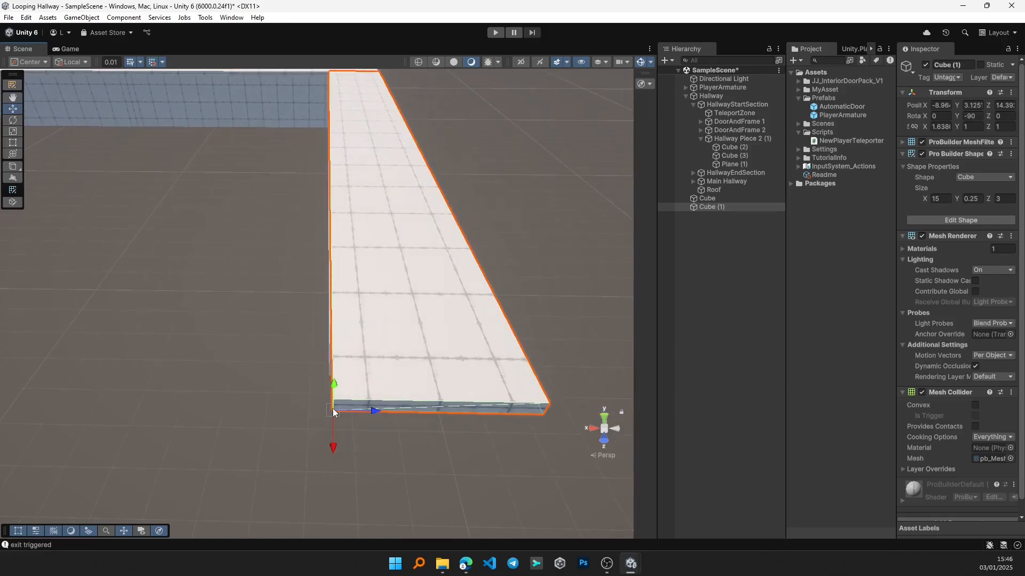
{"action": "left_click_drag", "start_coordinate": [332, 408], "coordinate": [338, 295]}
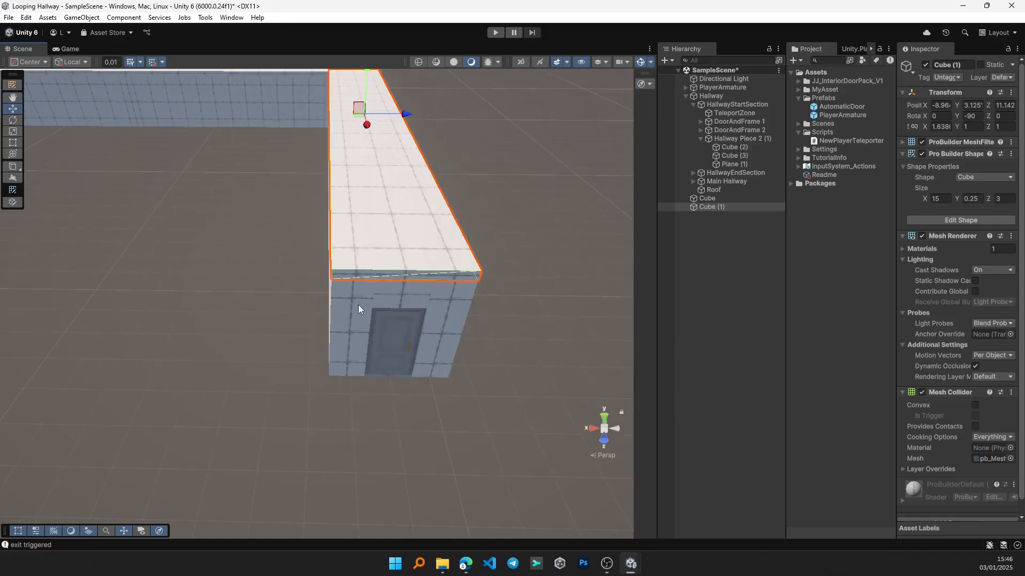
{"action": "scroll", "coordinate": [325, 342], "scroll_direction": "up", "scroll_amount": 5}
{"action": "mouse_move", "coordinate": [357, 305]}
{"action": "middle_mouse_down"}
{"action": "mouse_move", "coordinate": [325, 341]}
{"action": "mouse_move", "coordinate": [338, 353]}
{"action": "mouse_move", "coordinate": [188, 353]}
{"action": "mouse_move", "coordinate": [275, 499]}
{"action": "middle_mouse_up"}
{"action": "middle_click_drag", "start_coordinate": [282, 346], "coordinate": [312, 414]}
{"action": "right_click_drag", "start_coordinate": [313, 414], "coordinate": [470, 252]}
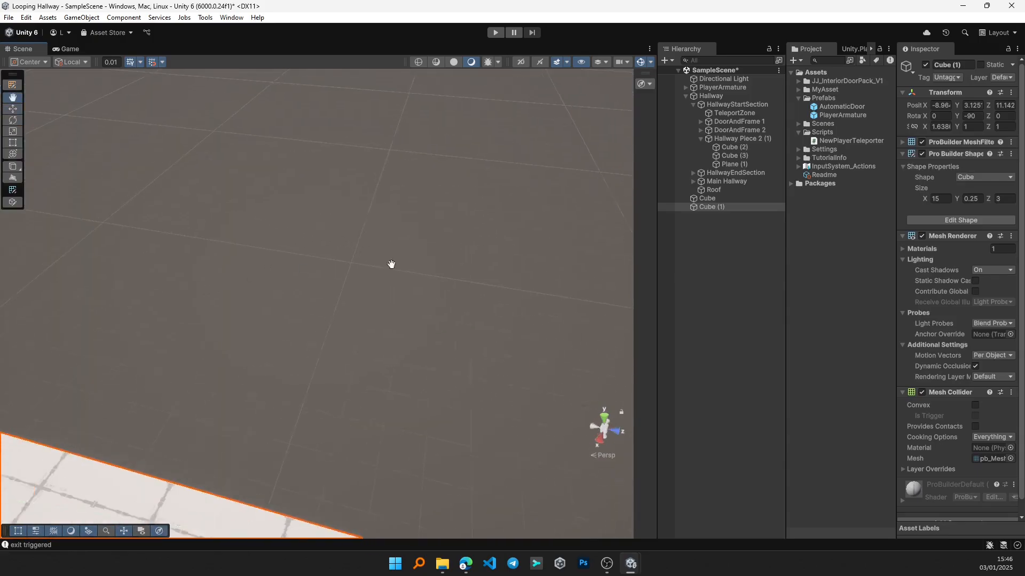
- Shorten the roof copy's corner end with the Rect tool so it stops overlapping the first roof, at an X scale of about 1.42
{"action": "key", "text": "f"}
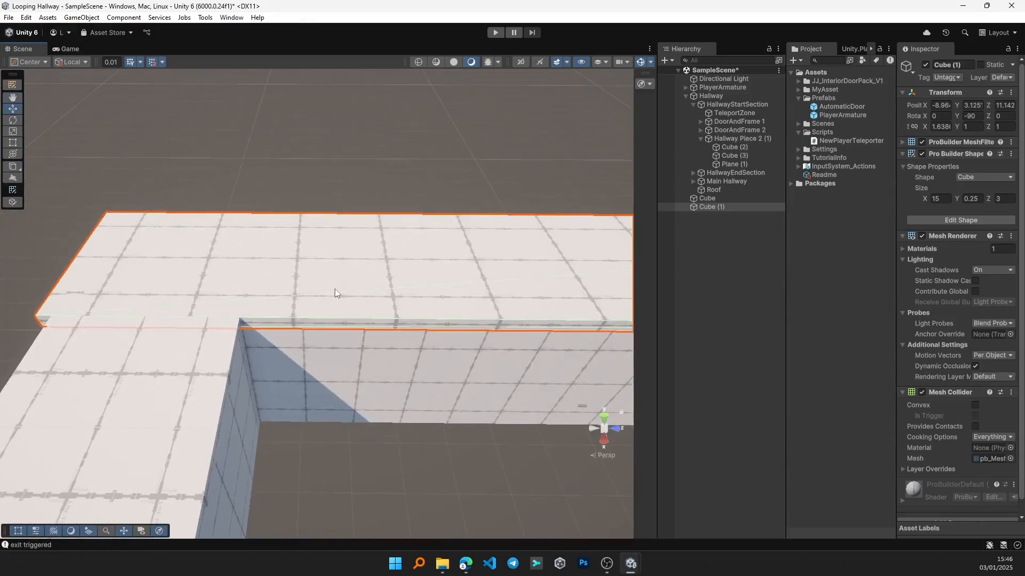
{"action": "middle_click_drag", "start_coordinate": [336, 290], "coordinate": [331, 327]}
{"action": "left_click", "coordinate": [13, 142]}
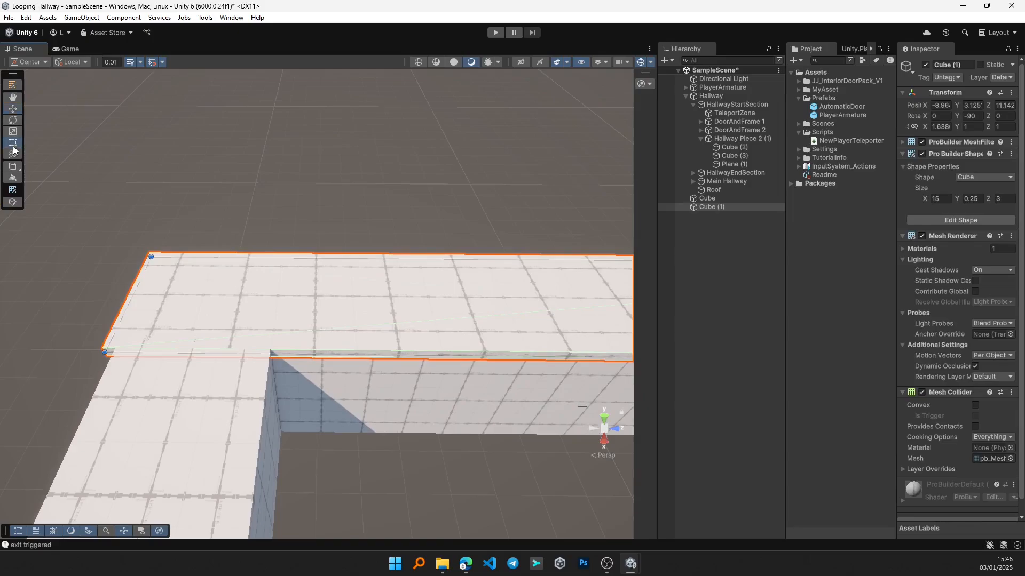
{"action": "left_click_drag", "start_coordinate": [130, 294], "coordinate": [277, 303]}
{"action": "scroll", "coordinate": [275, 314], "scroll_direction": "up", "scroll_amount": 2}
{"action": "middle_click_drag", "start_coordinate": [301, 316], "coordinate": [344, 336]}
{"action": "scroll", "coordinate": [347, 318], "scroll_direction": "up", "scroll_amount": 3}
{"action": "scroll", "coordinate": [347, 317], "scroll_direction": "up", "scroll_amount": 2}
{"action": "left_click", "coordinate": [353, 171]}
{"action": "left_click", "coordinate": [343, 337]}
{"action": "key", "text": "f"}
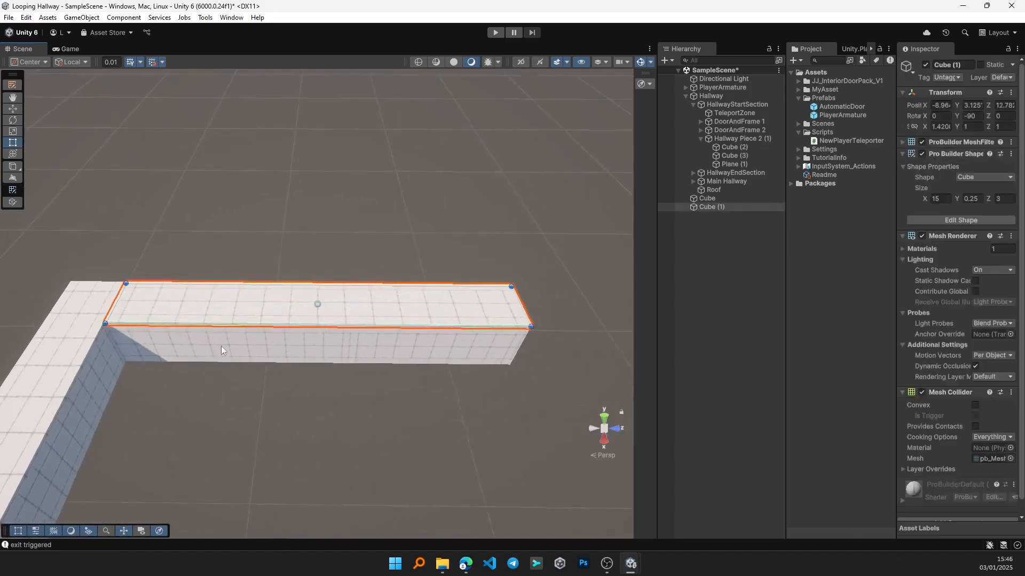
- Extend the roof copy's corner end to close the gap to the first roof's edge, at an X scale of about 1.421
{"action": "scroll", "coordinate": [167, 350], "scroll_direction": "up", "scroll_amount": 6}
{"action": "middle_click_drag", "start_coordinate": [229, 345], "coordinate": [549, 312]}
{"action": "scroll", "coordinate": [203, 311], "scroll_direction": "up", "scroll_amount": 2}
{"action": "middle_click_drag", "start_coordinate": [203, 310], "coordinate": [419, 299]}
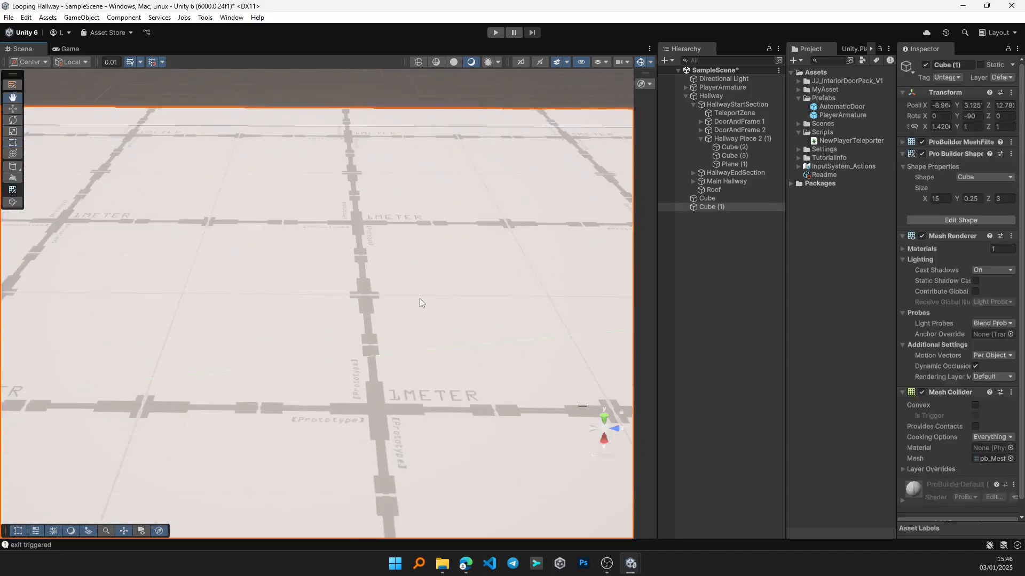
{"action": "middle_click_drag", "start_coordinate": [166, 302], "coordinate": [470, 291]}
{"action": "scroll", "coordinate": [209, 307], "scroll_direction": "down", "scroll_amount": 3}
{"action": "middle_click_drag", "start_coordinate": [209, 306], "coordinate": [386, 306]}
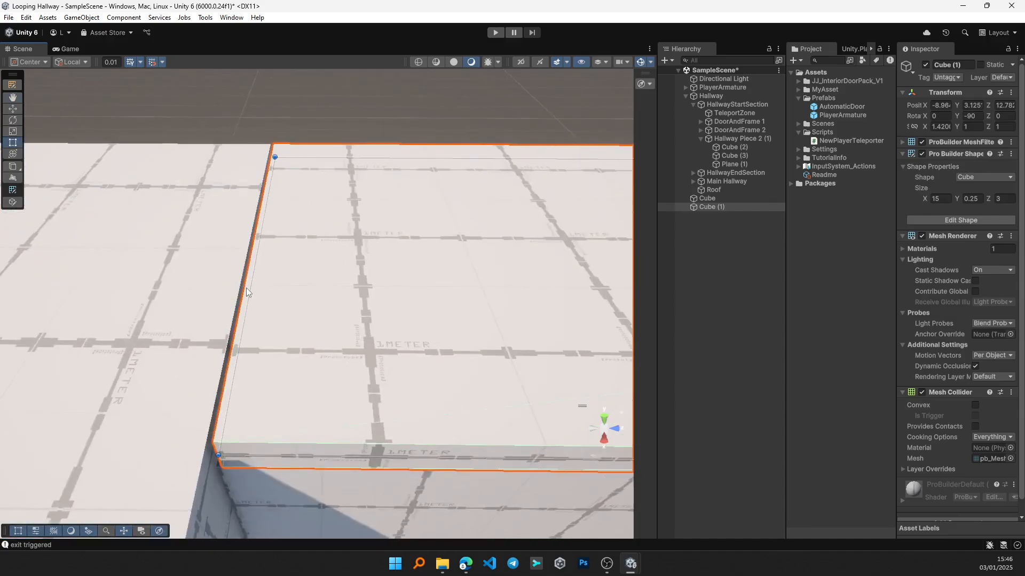
{"action": "left_click_drag", "start_coordinate": [253, 285], "coordinate": [246, 279]}
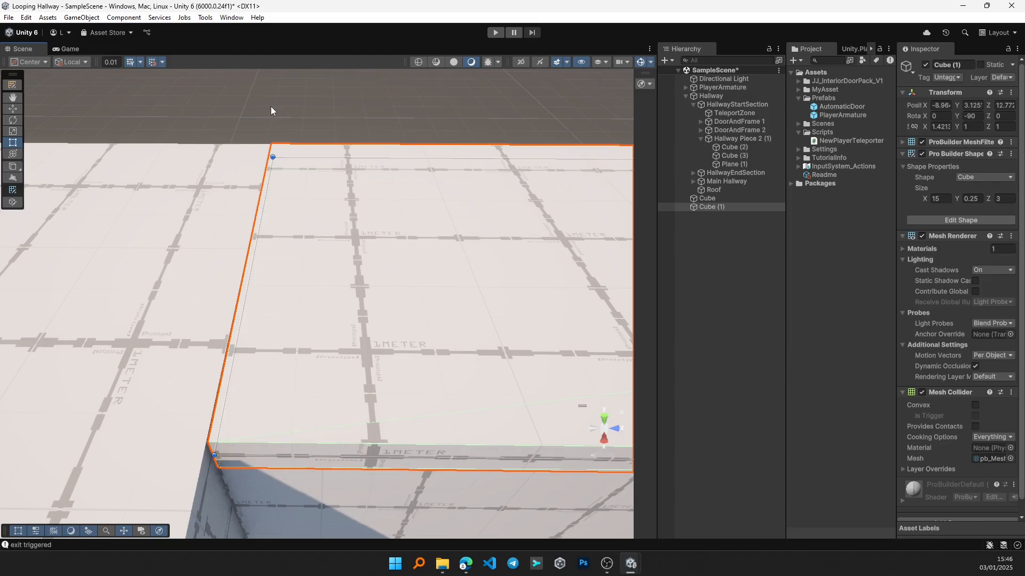
- Examine the seam between the two roof pieces and the roof coverage along both hallway legs
{"action": "left_click", "coordinate": [270, 106]}
{"action": "left_click", "coordinate": [258, 283]}
{"action": "left_click", "coordinate": [315, 108]}
{"action": "scroll", "coordinate": [309, 250], "scroll_direction": "down", "scroll_amount": 2}
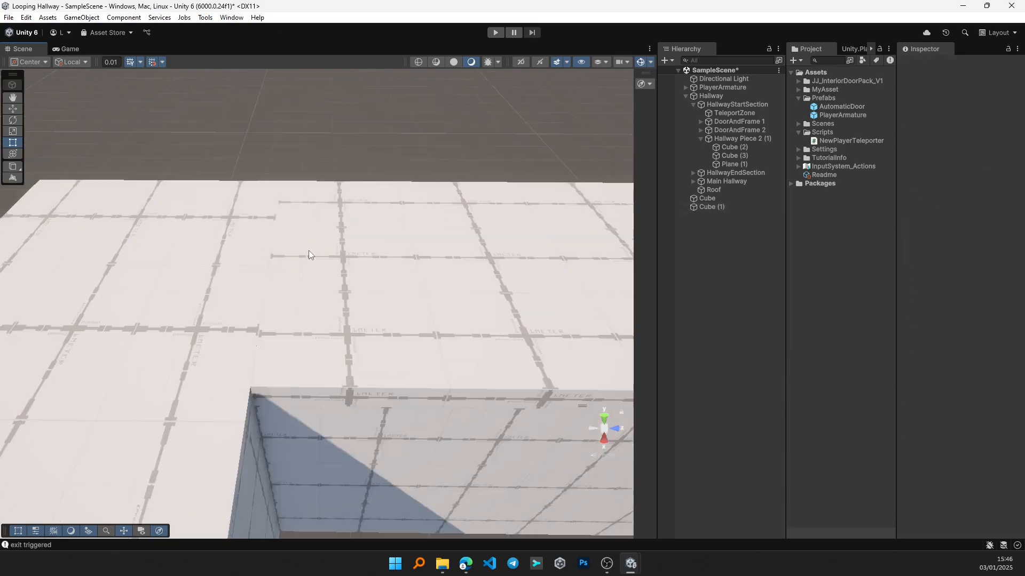
{"action": "scroll", "coordinate": [310, 253], "scroll_direction": "down", "scroll_amount": 8}
{"action": "middle_click_drag", "start_coordinate": [336, 357], "coordinate": [341, 264]}
{"action": "scroll", "coordinate": [342, 265], "scroll_direction": "down", "scroll_amount": 4}
{"action": "middle_click_drag", "start_coordinate": [299, 360], "coordinate": [337, 249]}
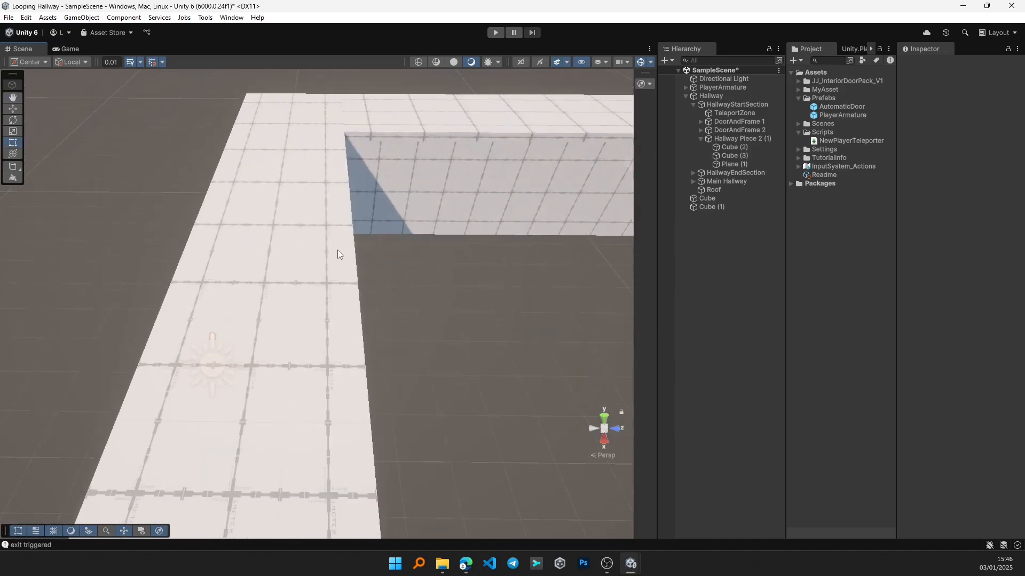
{"action": "scroll", "coordinate": [337, 250], "scroll_direction": "down", "scroll_amount": 4}
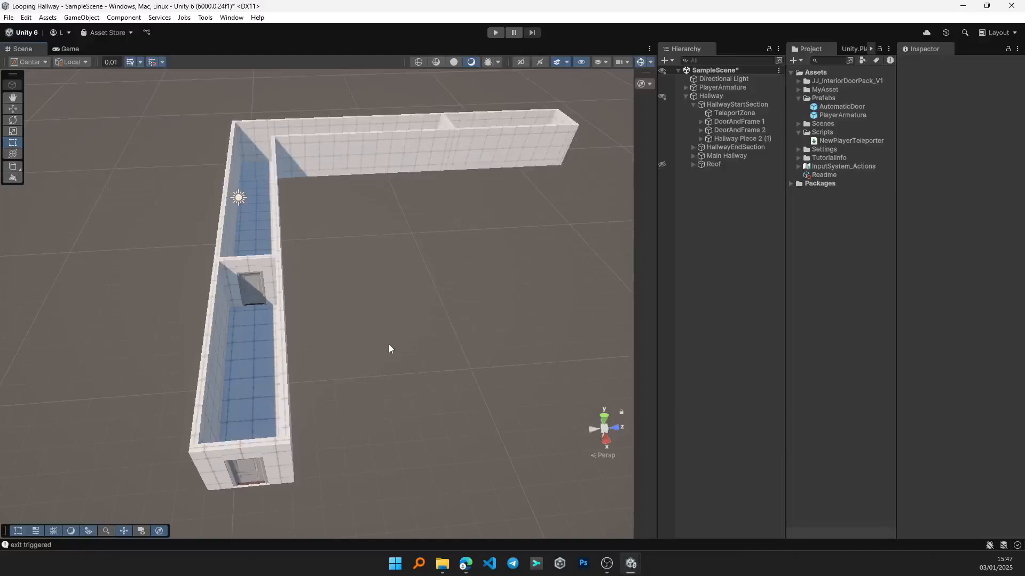
- Delete the Directional Light from the scene
{"action": "left_click", "coordinate": [723, 79]}
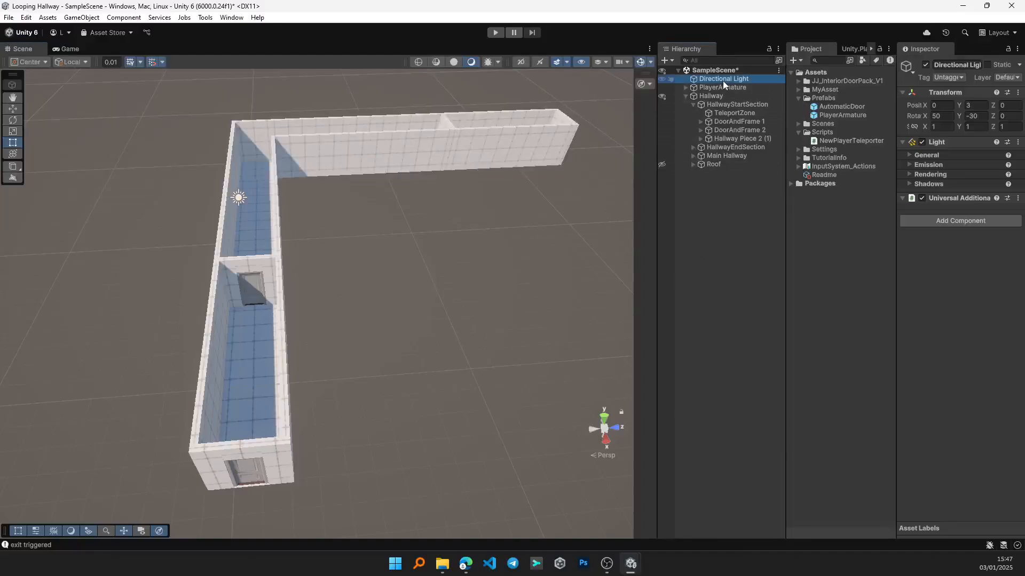
{"action": "key", "text": "Delete"}
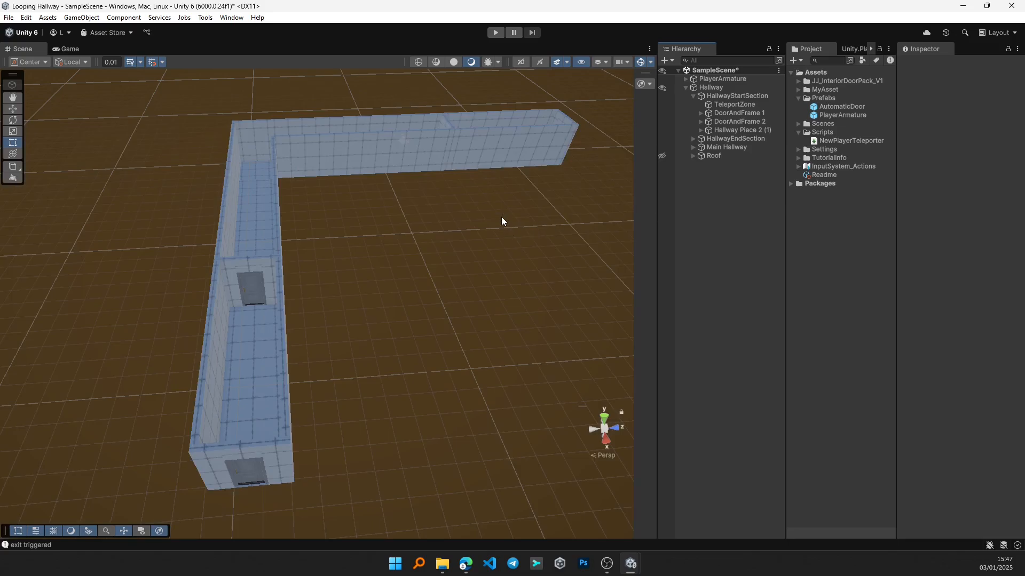
- Set the Environment Lighting source to Color in the scene's environment lighting settings
{"action": "left_click", "coordinate": [232, 17]}
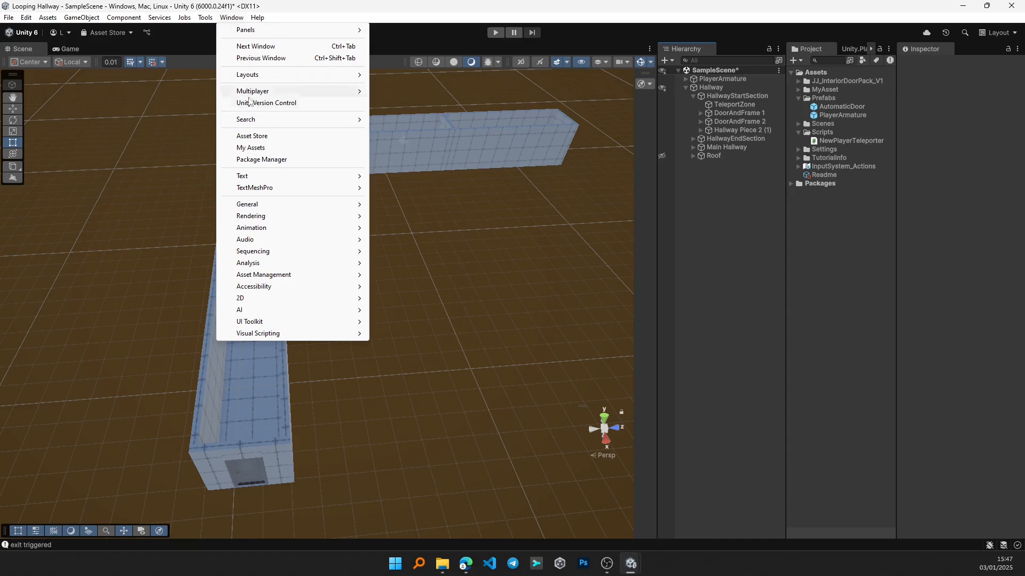
{"action": "mouse_move", "coordinate": [342, 216]}
{"action": "left_click", "coordinate": [407, 219]}
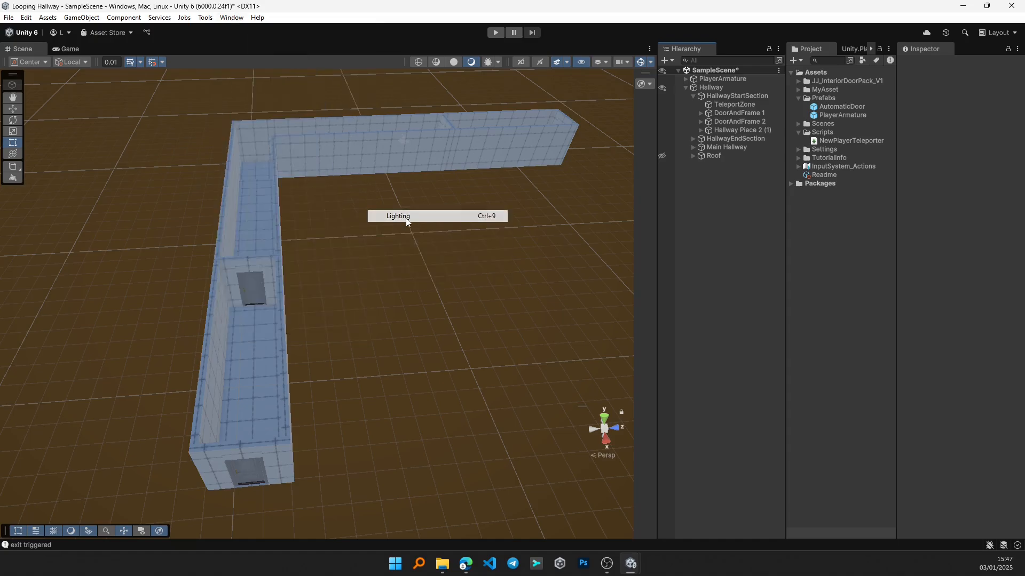
{"action": "left_click", "coordinate": [279, 137]}
{"action": "left_click", "coordinate": [334, 137]}
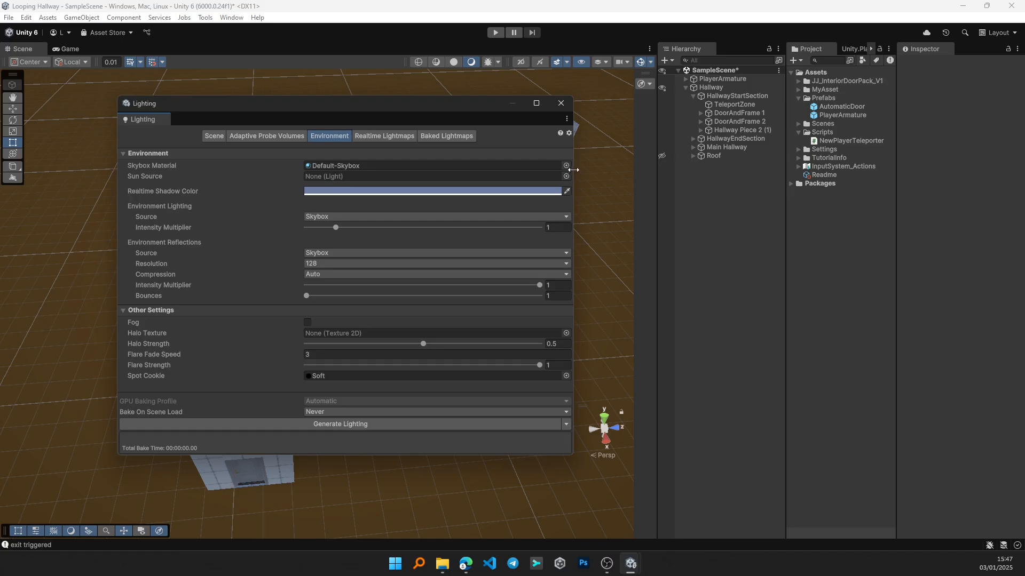
{"action": "left_click", "coordinate": [539, 218]}
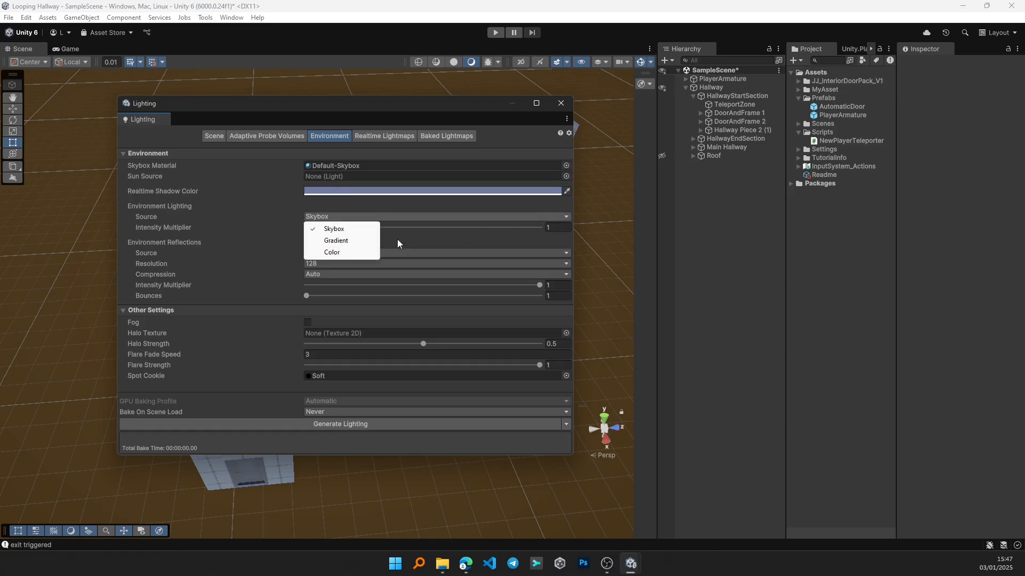
{"action": "left_click", "coordinate": [323, 251]}
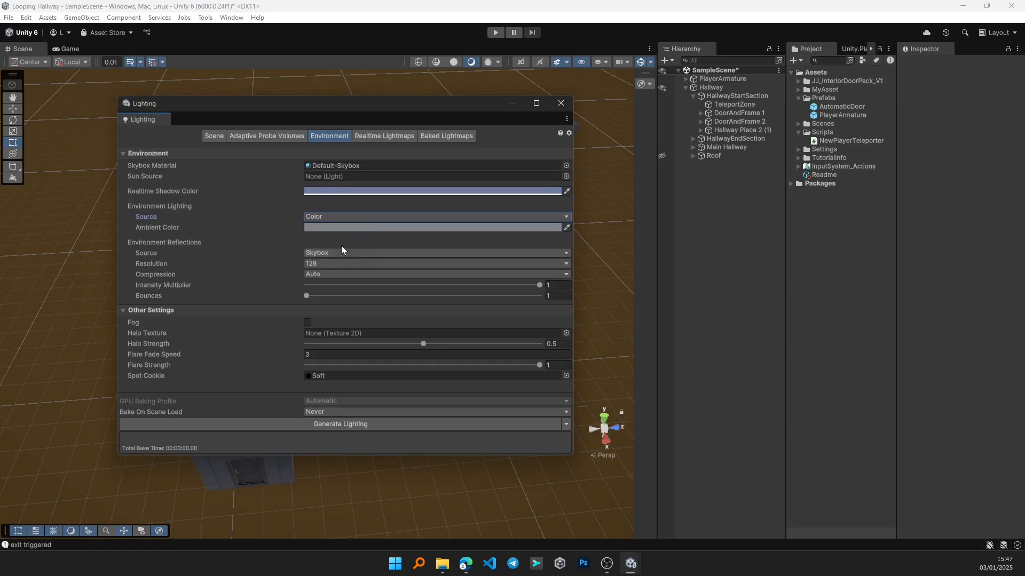
- Set the environment's Ambient Color to a light grey of RGB 207, 207, 207 and close the lighting settings
{"action": "left_click", "coordinate": [566, 226]}
{"action": "left_click", "coordinate": [439, 227]}
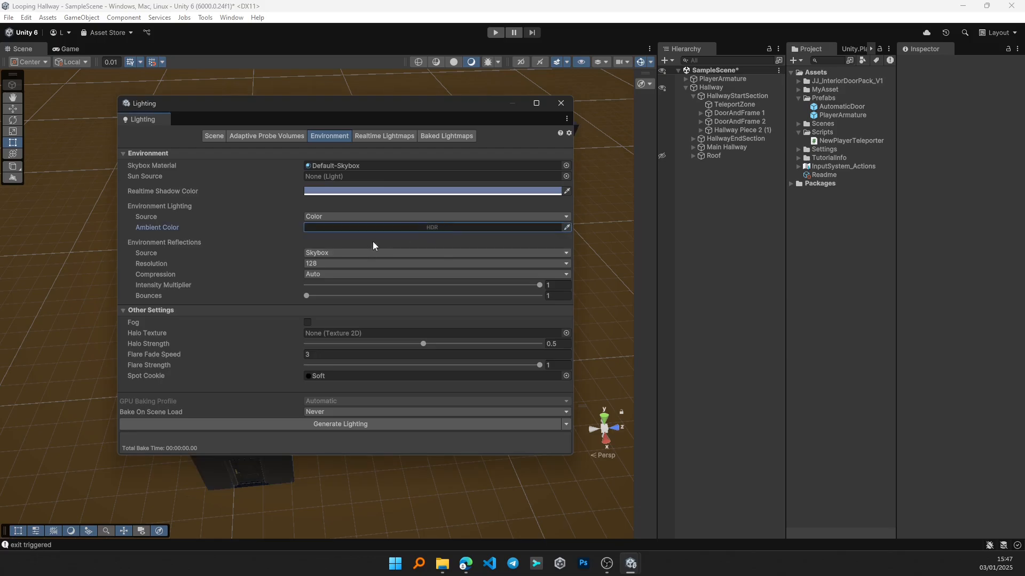
{"action": "left_click", "coordinate": [395, 227]}
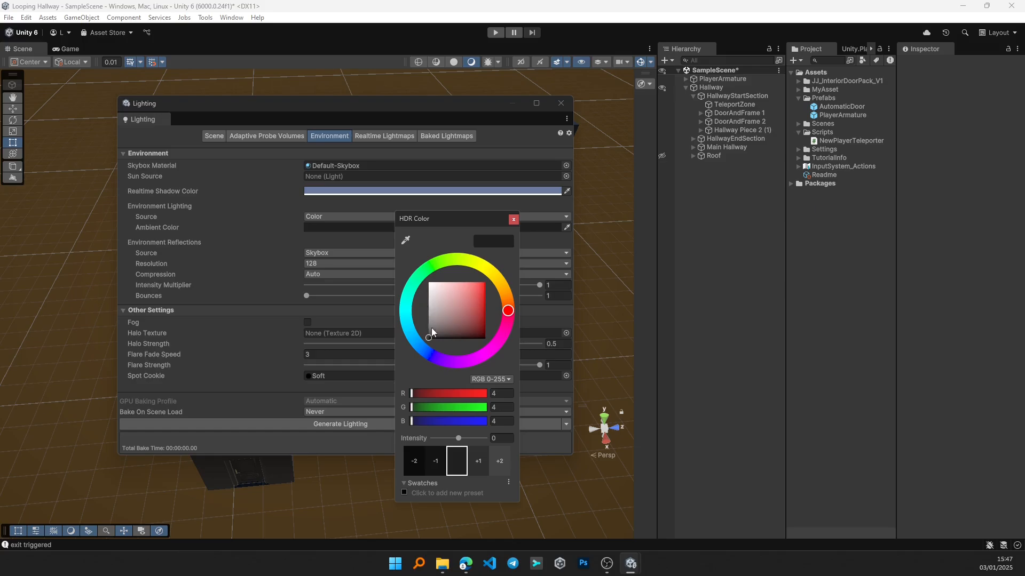
{"action": "left_click_drag", "start_coordinate": [431, 330], "coordinate": [418, 297]}
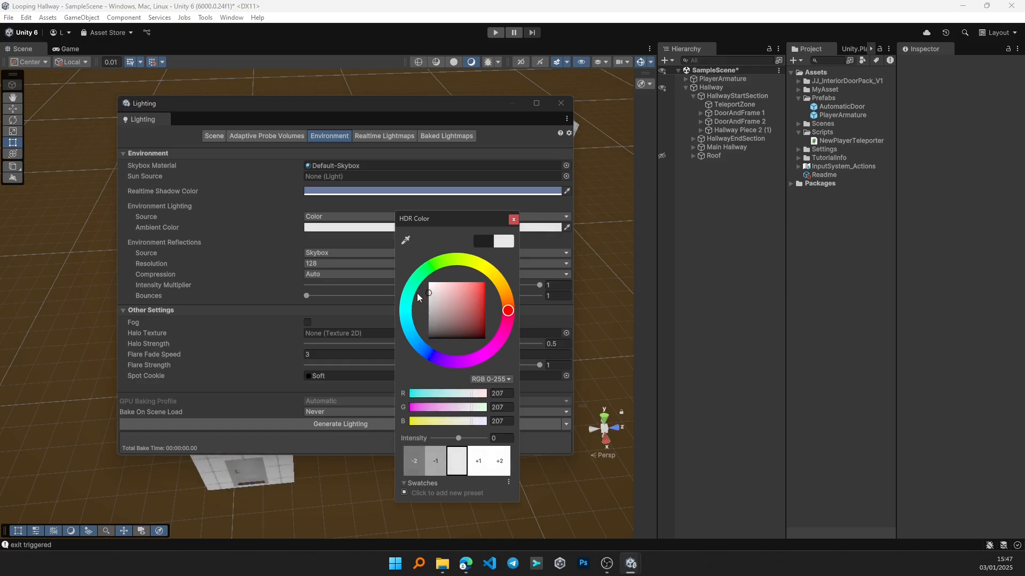
{"action": "left_click", "coordinate": [514, 219]}
{"action": "left_click", "coordinate": [560, 103]}
- Start play mode and walk the player through both doors at the end of the hallway to test the teleport
{"action": "left_click", "coordinate": [84, 48]}
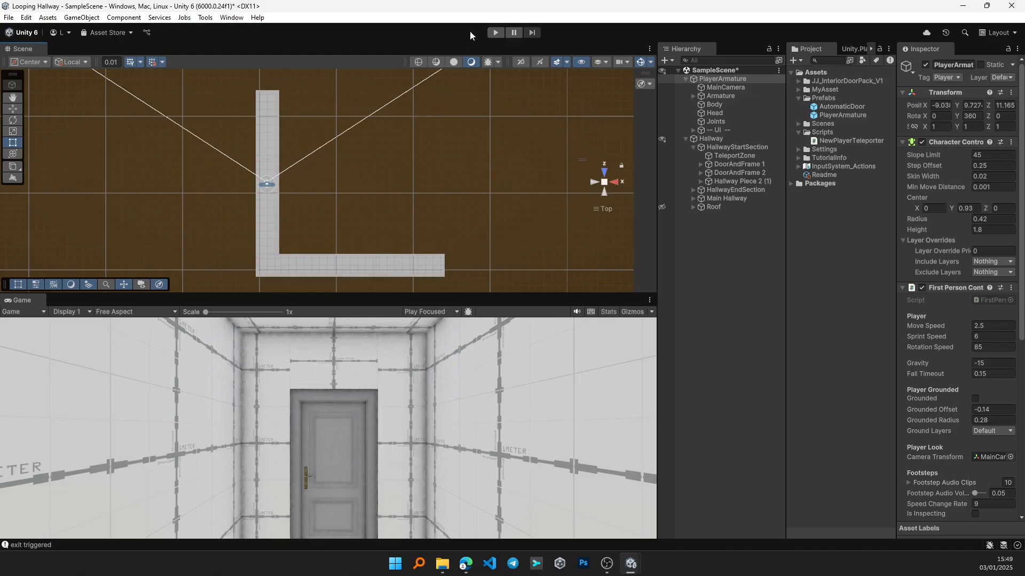
{"action": "left_click", "coordinate": [494, 34]}
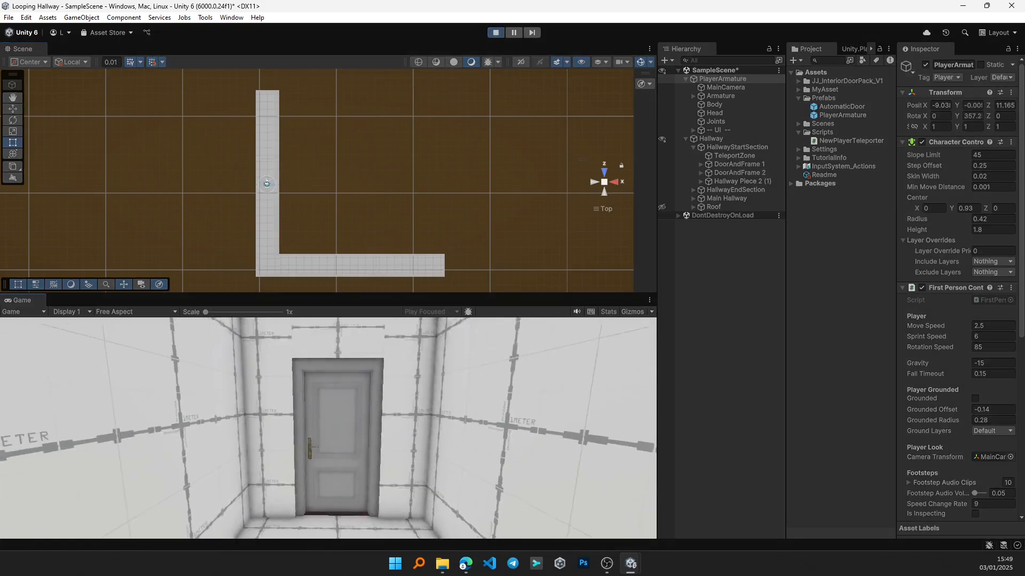
{"action": "key", "text": "w"}
{"action": "key", "text": "w"}
{"action": "key", "text": "f"}
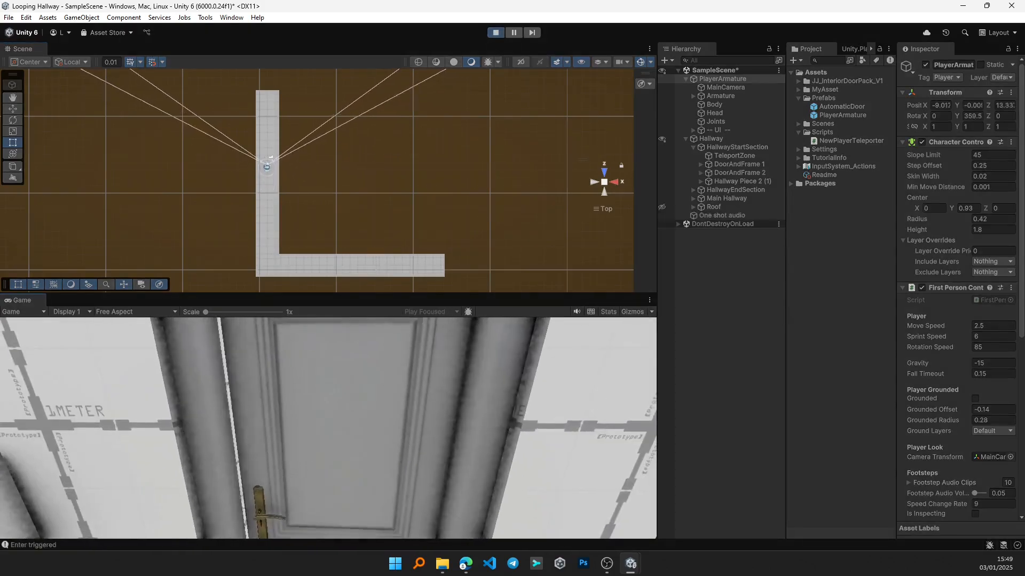
{"action": "key", "text": "w"}
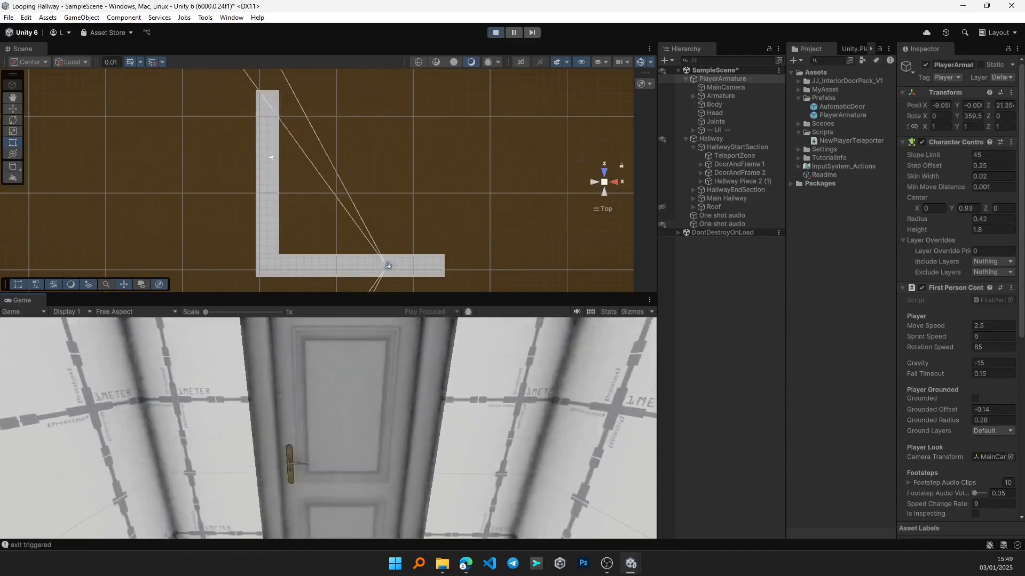
{"action": "key", "text": "w"}
{"action": "key", "text": "w"}
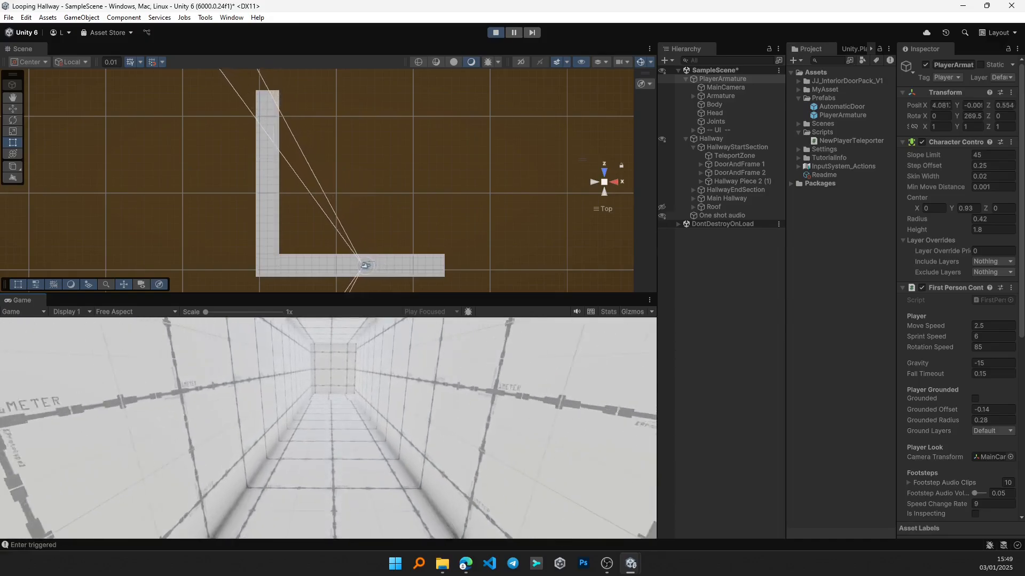
- Walk the player around the corner and through the end doors again to check that the hallway loops repeatedly
{"action": "key", "text": "w"}
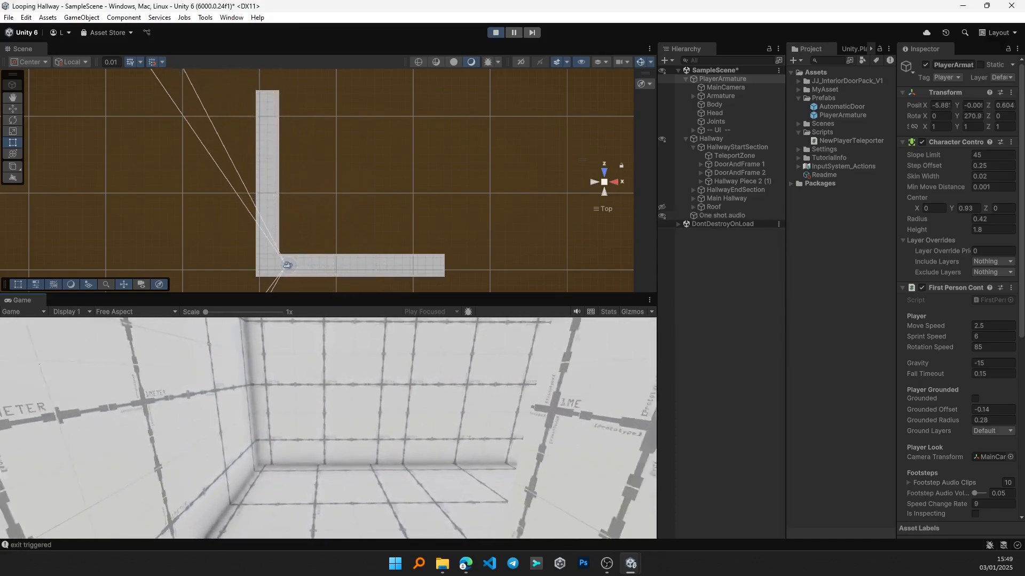
{"action": "key", "text": "w"}
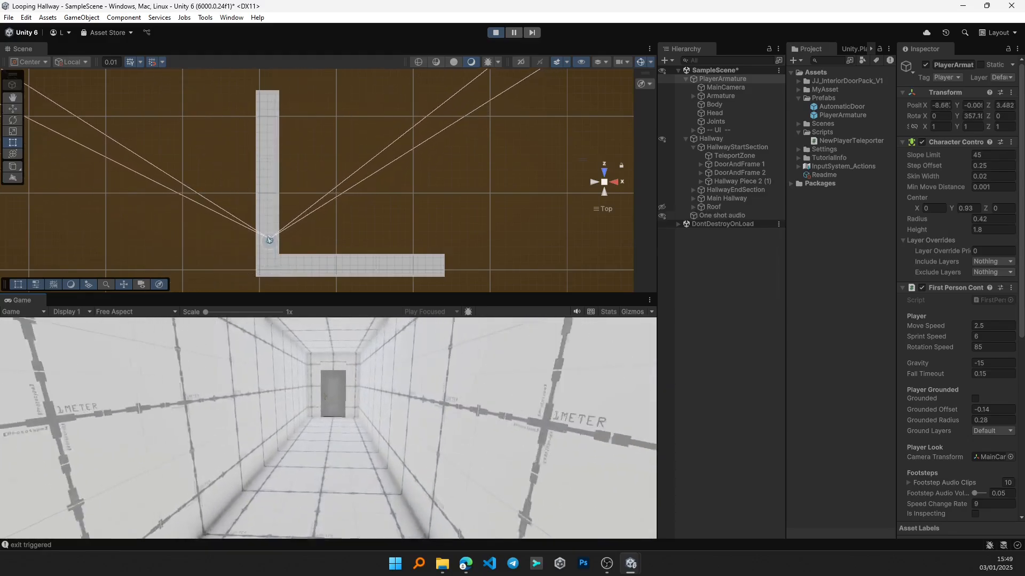
{"action": "key", "text": "w"}
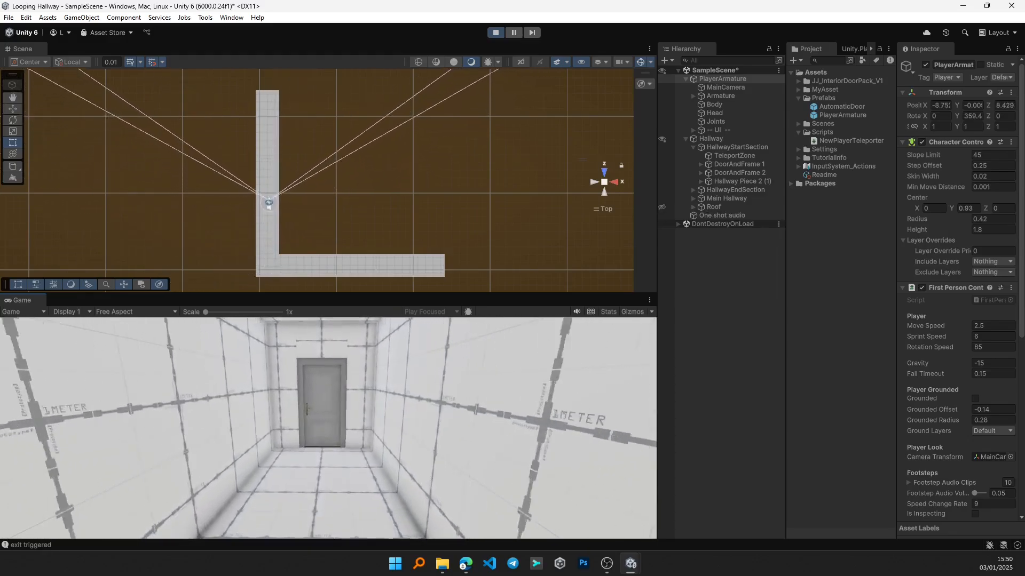
{"action": "key", "text": "w"}
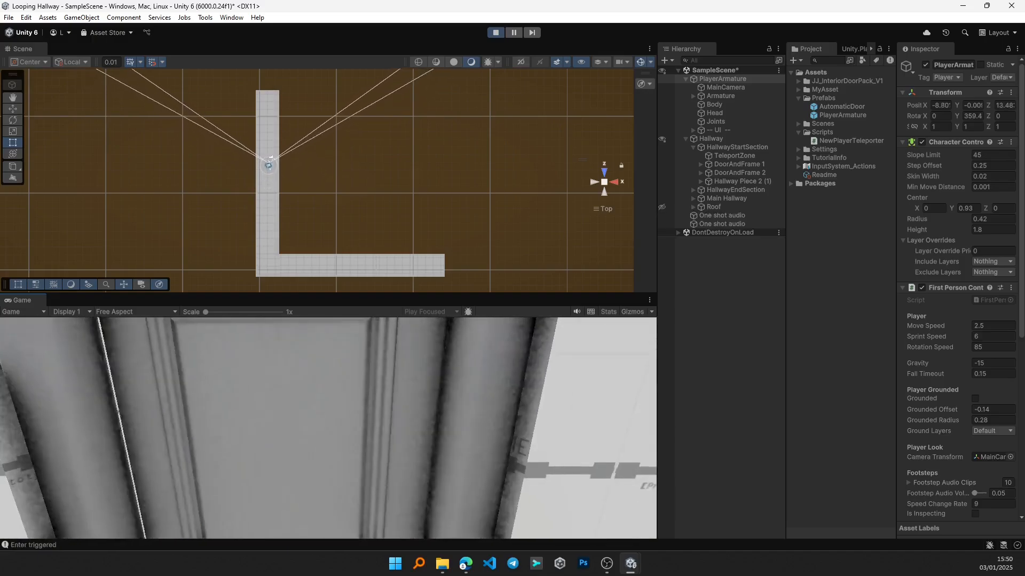
{"action": "key", "text": "w"}
{"action": "key", "text": "w"}
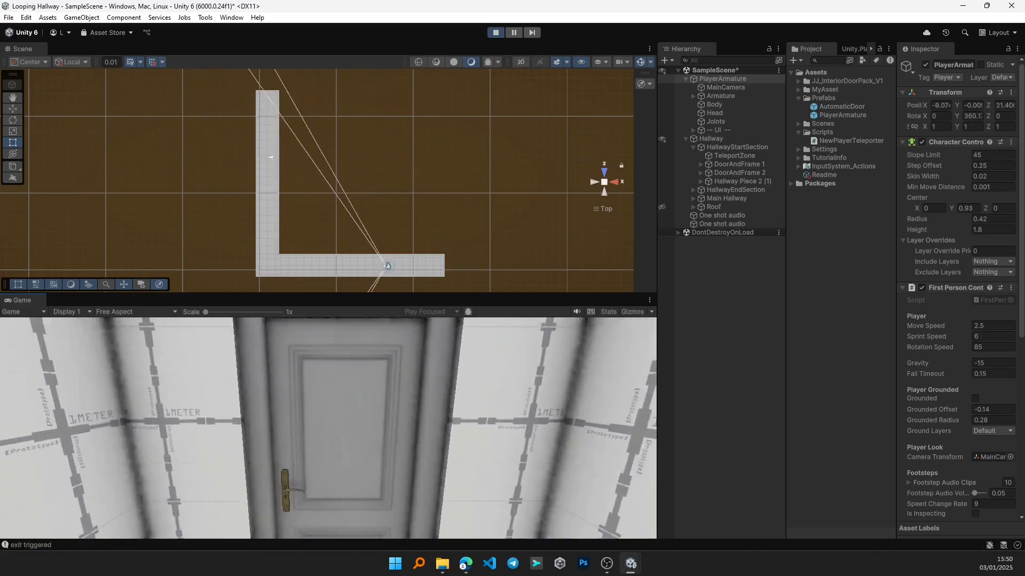
{"action": "key", "text": "w"}
{"action": "key", "text": "w"}
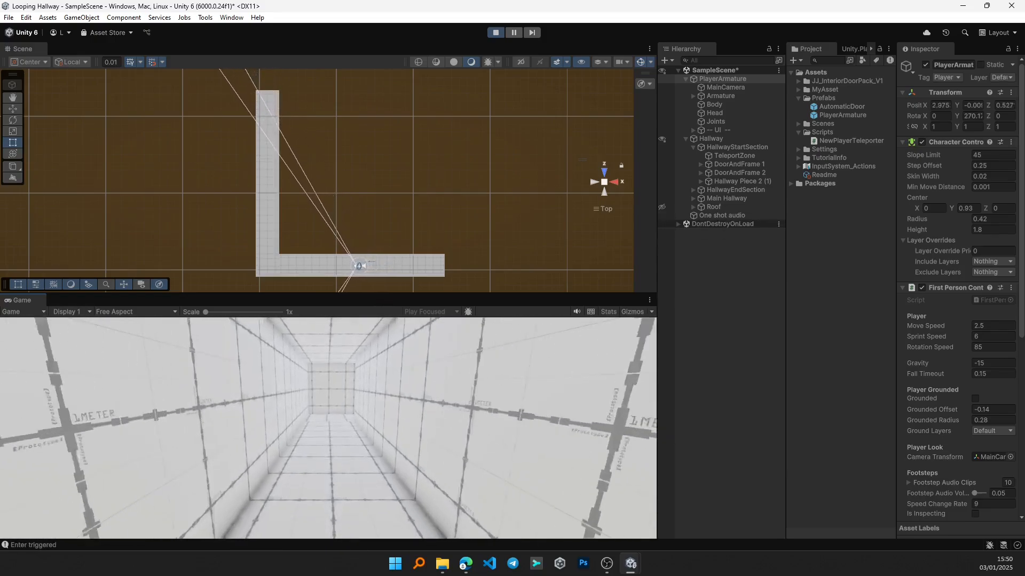